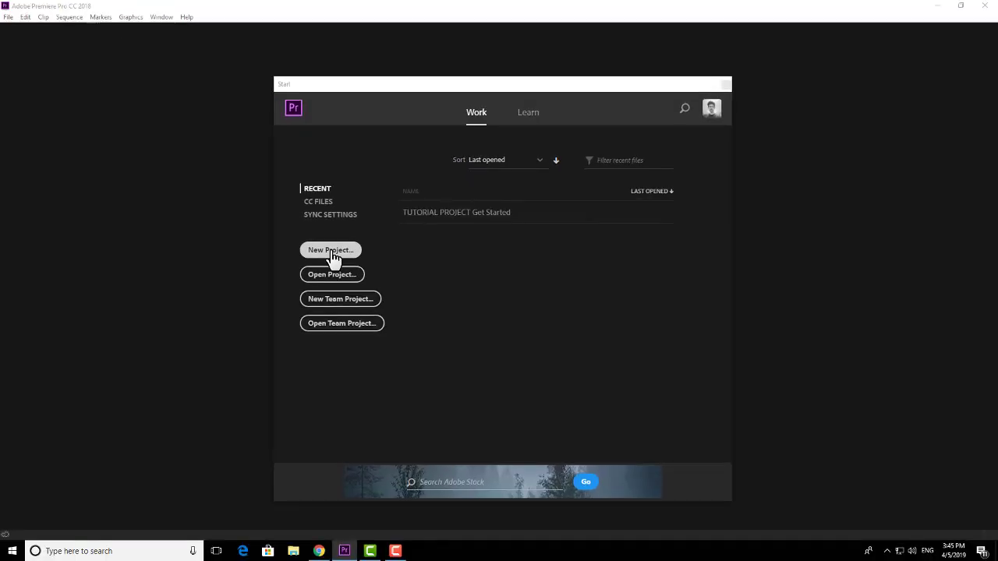
- Create a new project named "Demo Project" in the Learn Premiere folder on the Desktop
click(337, 253)
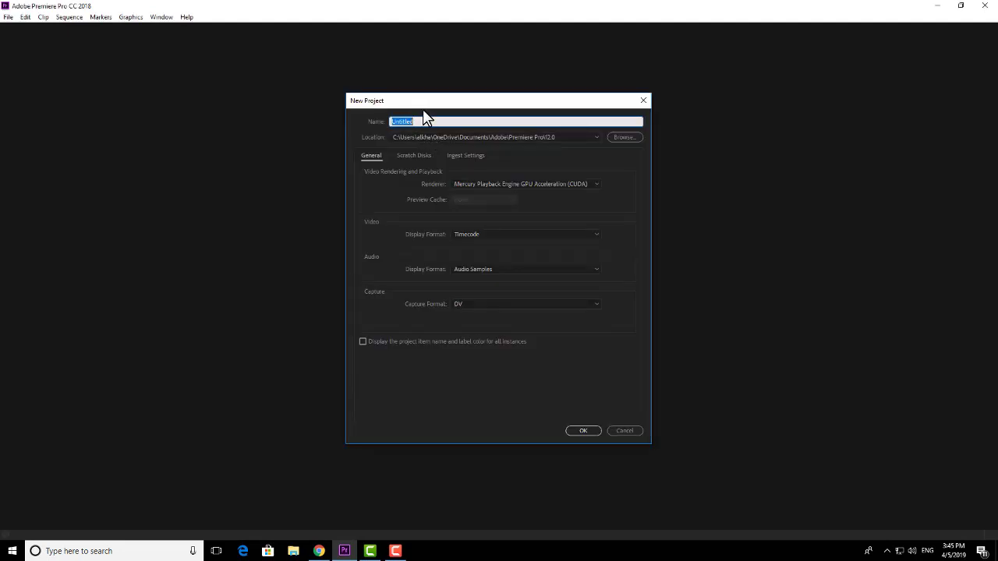
text(Demo Project)
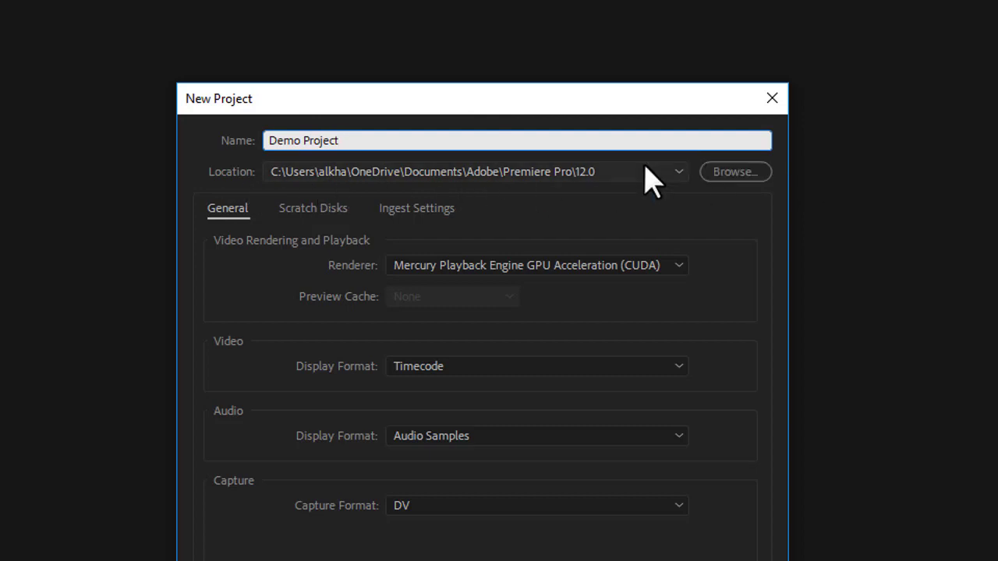
click(725, 175)
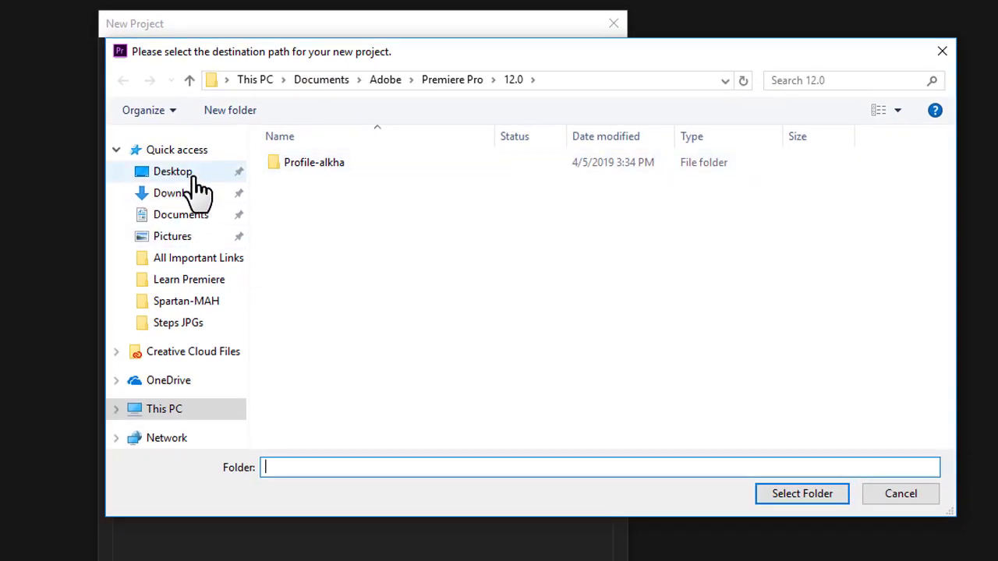
click(180, 175)
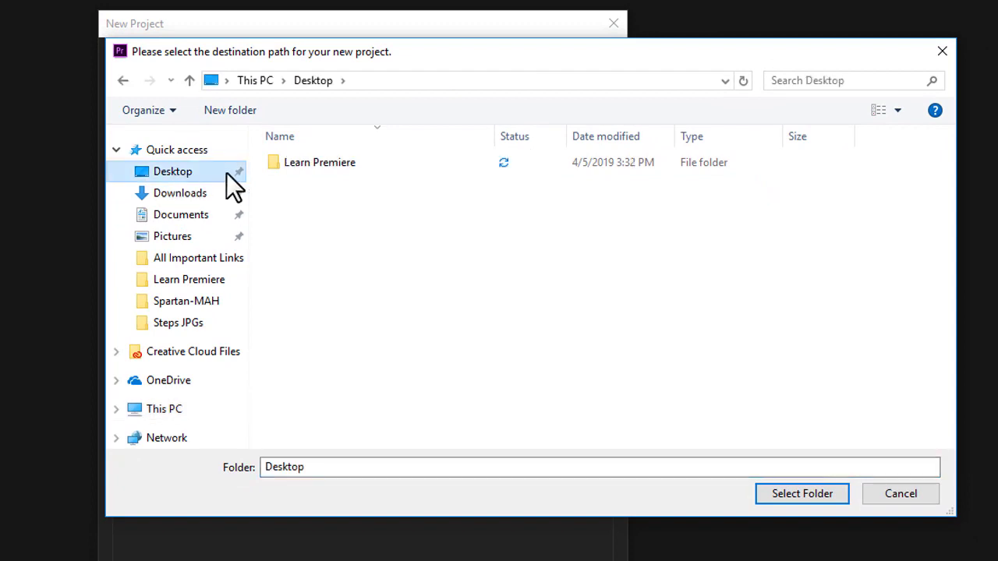
double_click(295, 163)
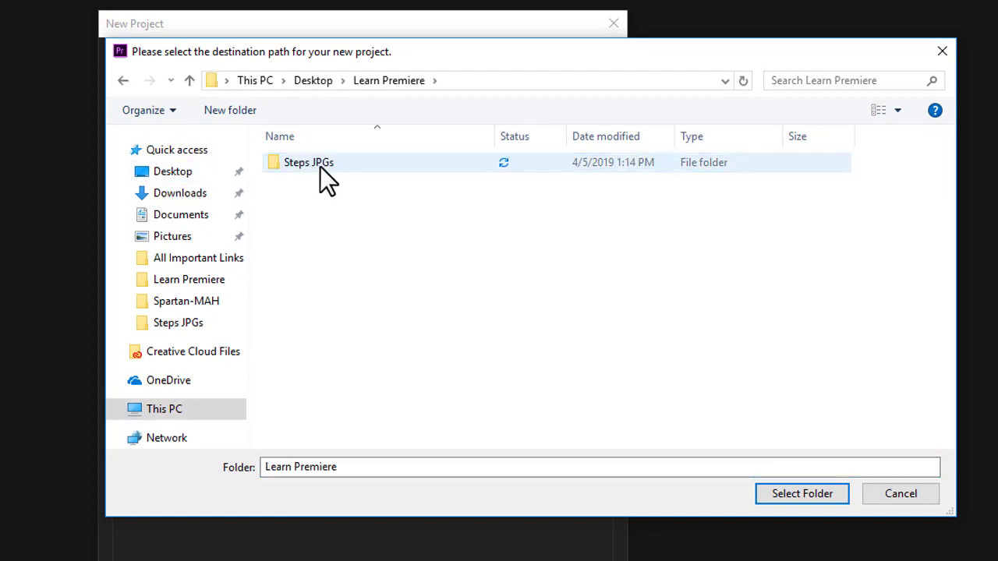
click(795, 497)
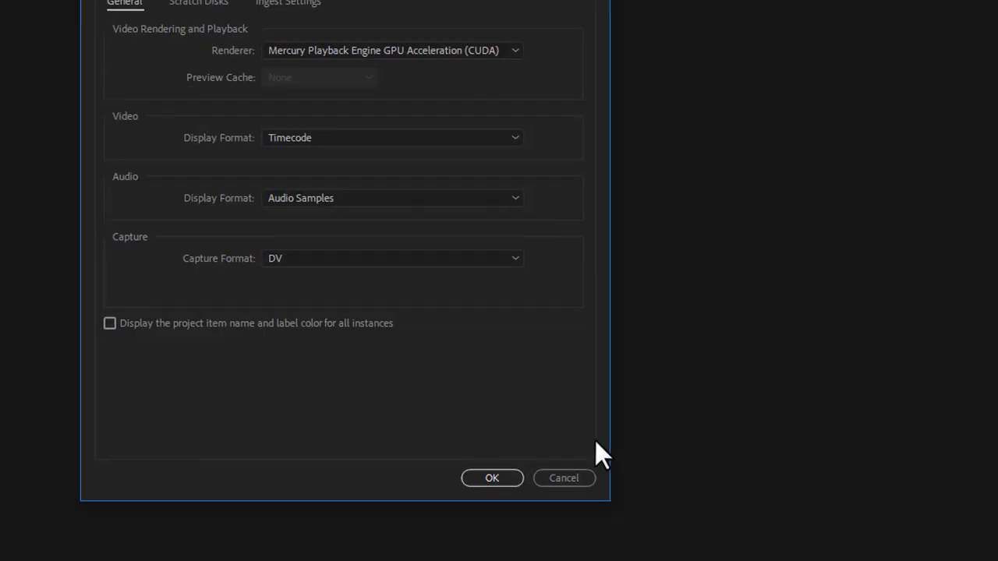
click(485, 460)
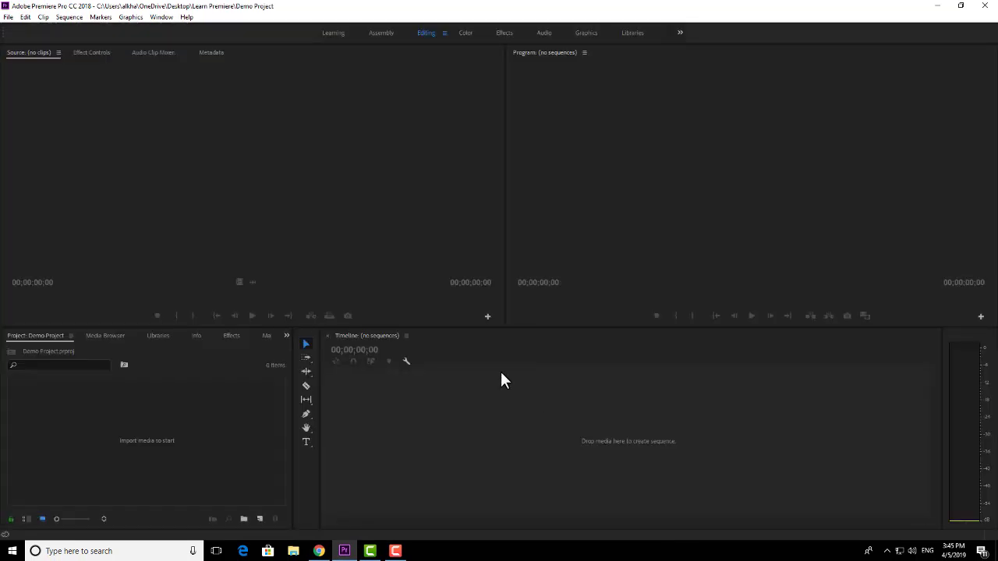
click(653, 179)
click(544, 395)
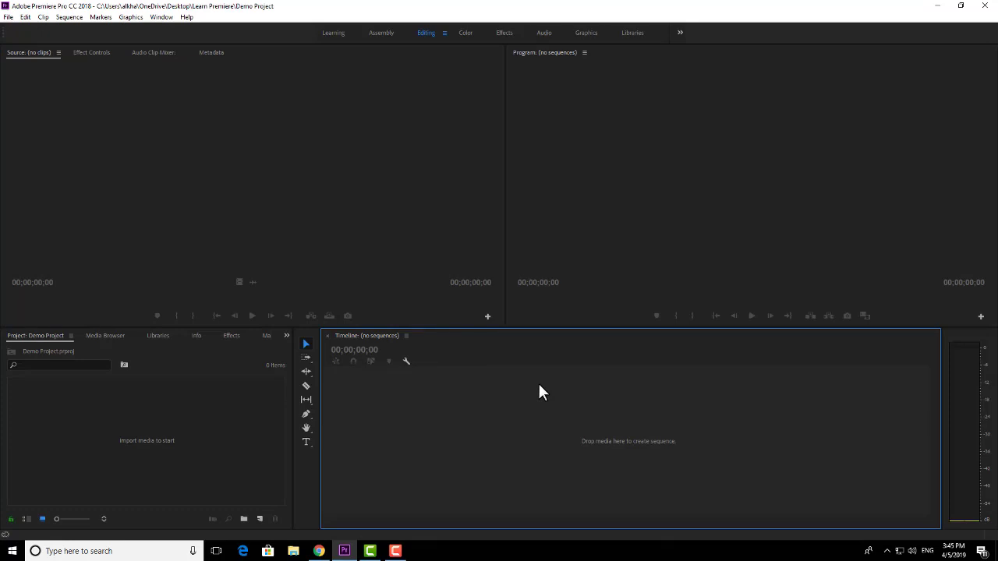
click(353, 185)
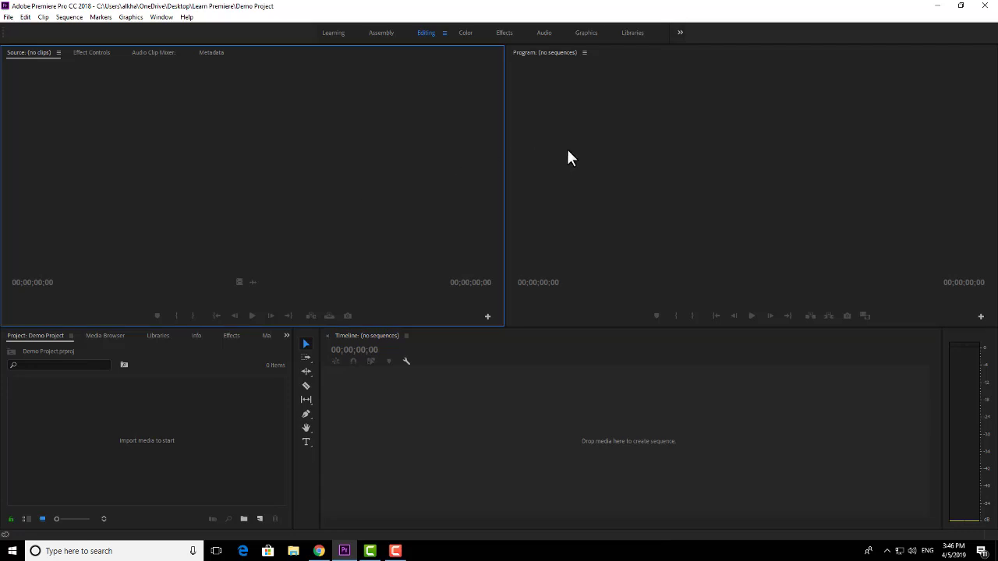
click(578, 169)
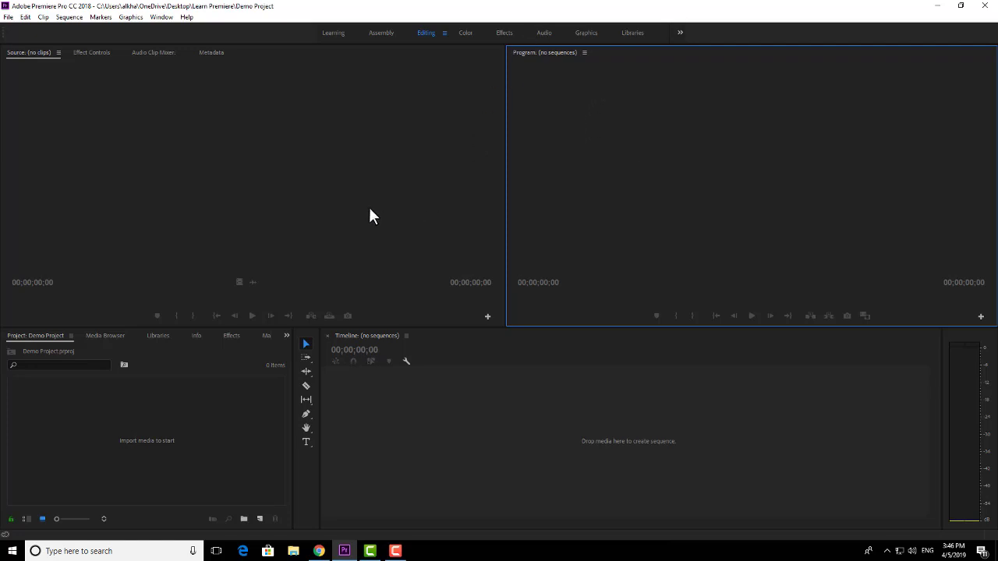
click(210, 162)
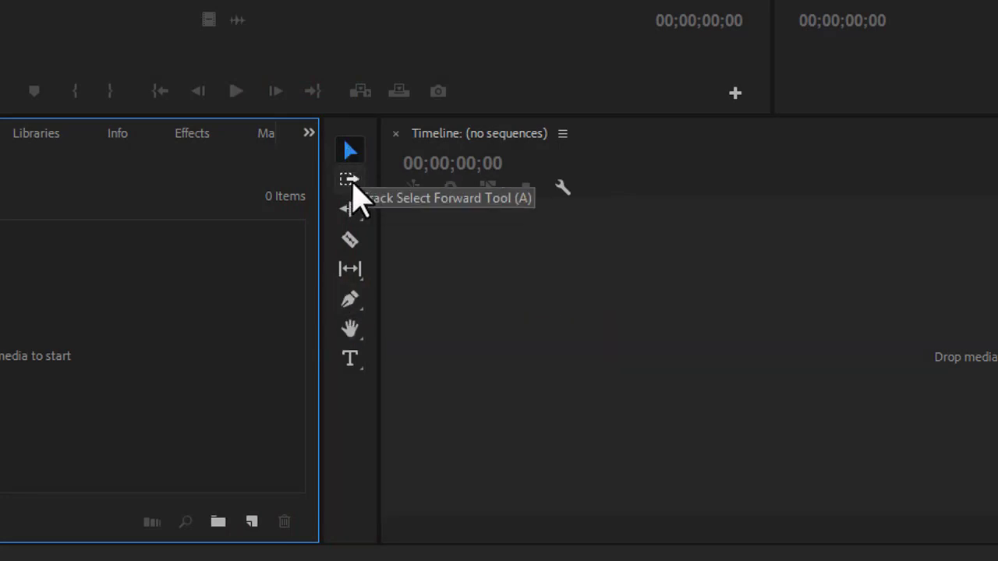
click(531, 298)
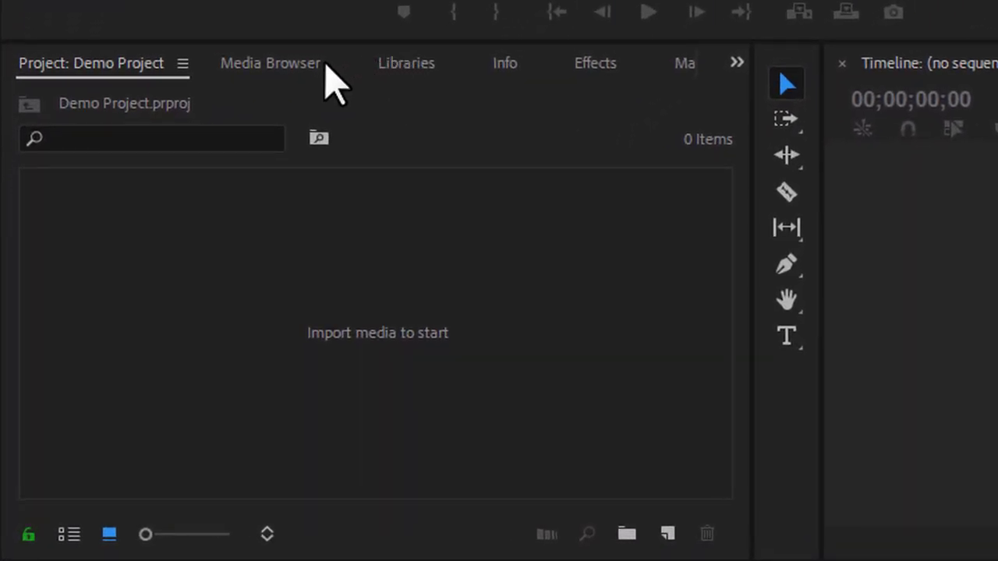
- Look through the Media Browser, Libraries, Info, Effects and Markers panels grouped with the Project panel
click(280, 65)
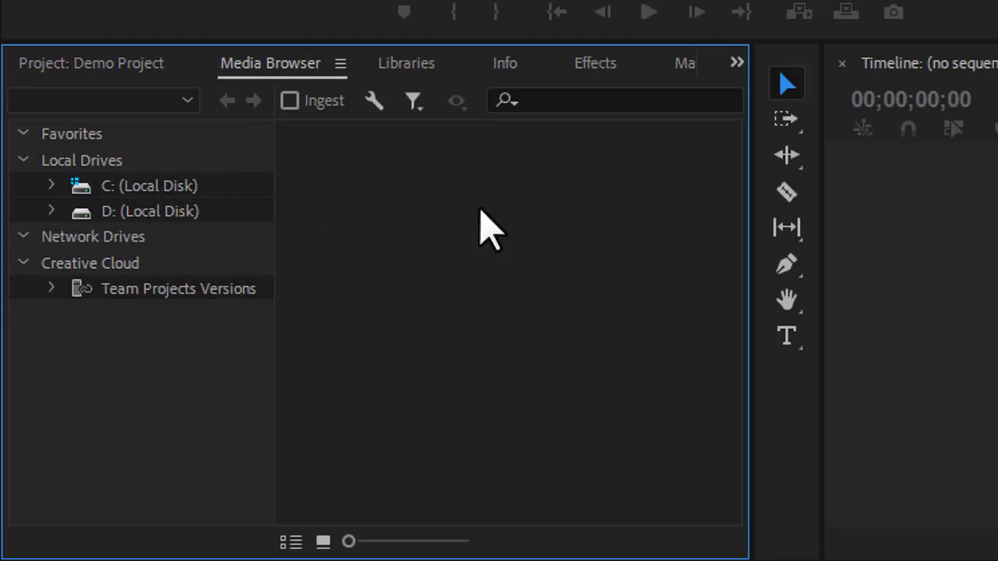
click(412, 70)
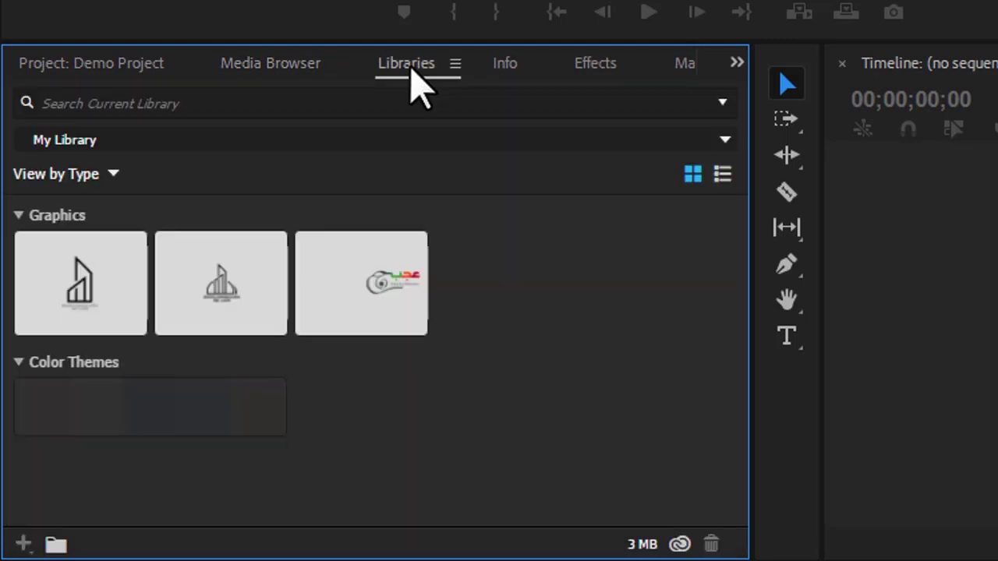
click(505, 70)
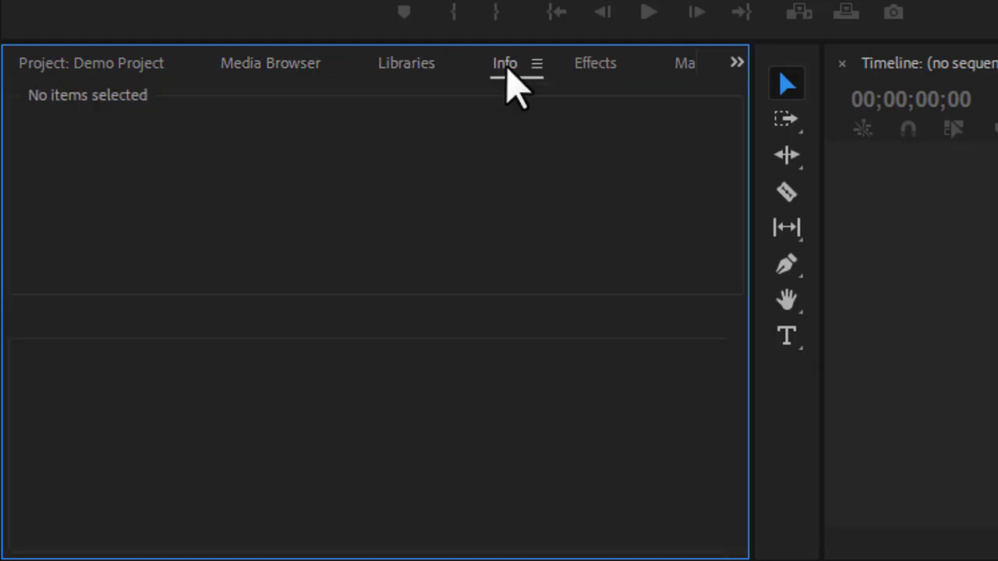
click(575, 72)
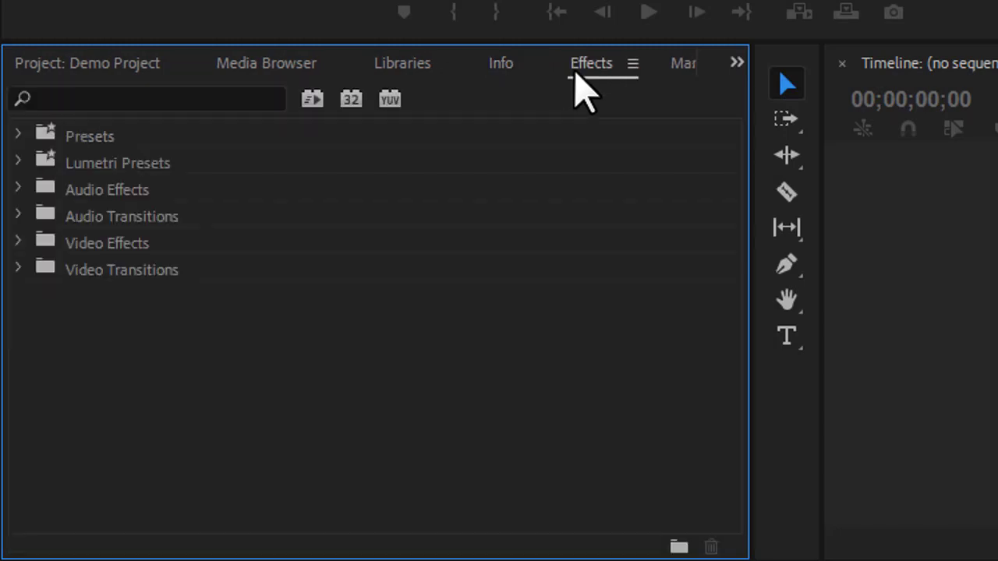
click(686, 70)
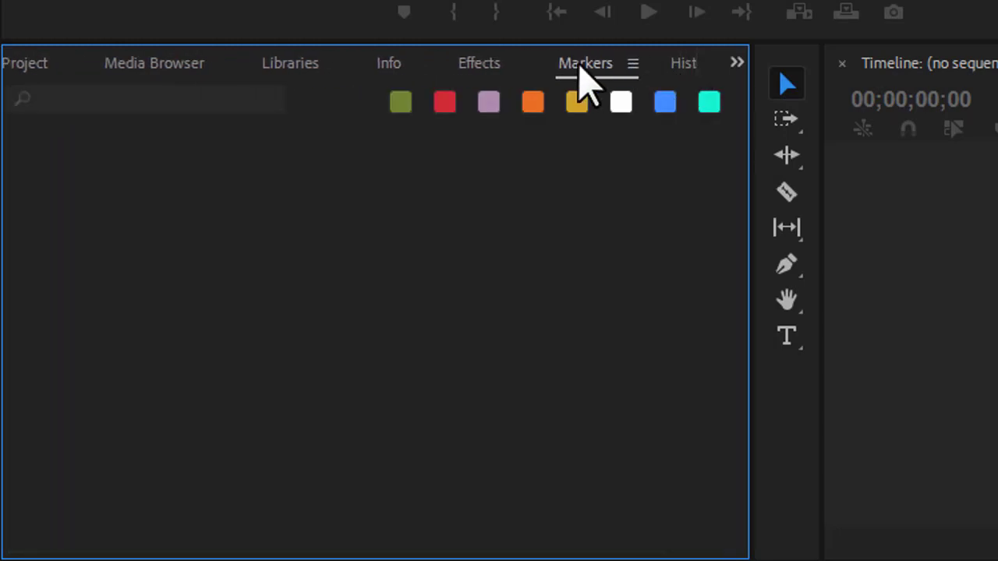
- Close the History and Markers panels in the Project panel group
click(676, 72)
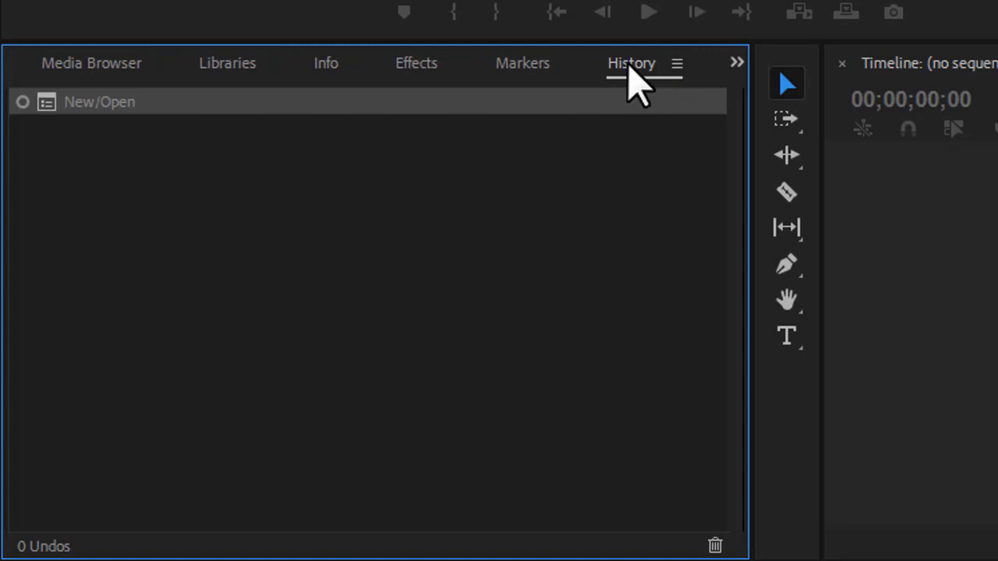
right_click(586, 117)
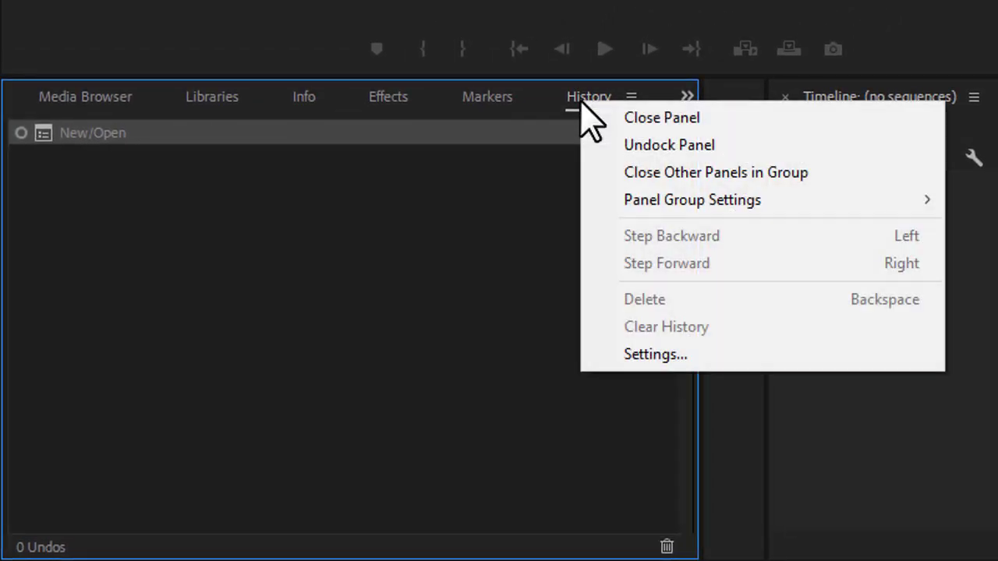
click(615, 116)
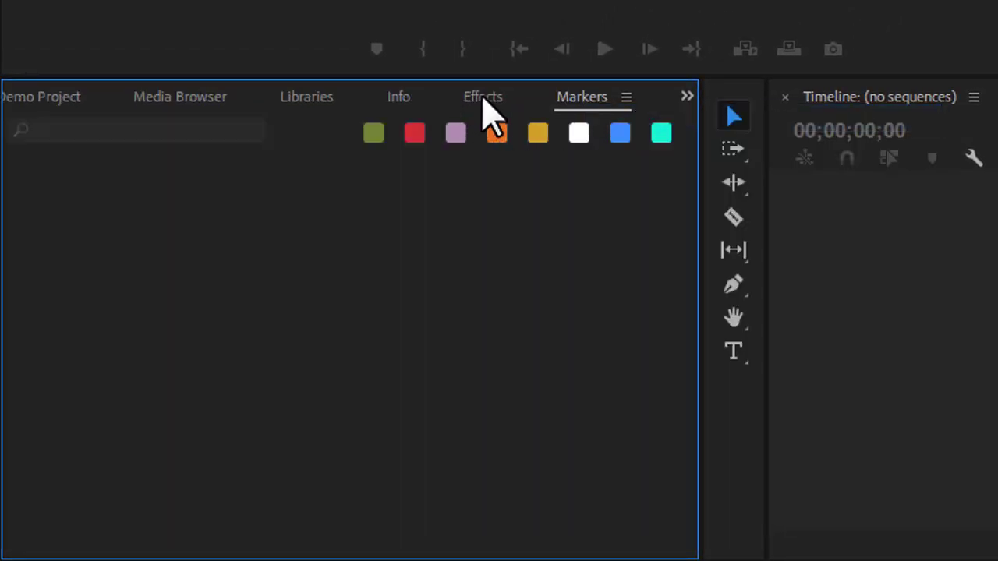
right_click(573, 98)
click(592, 113)
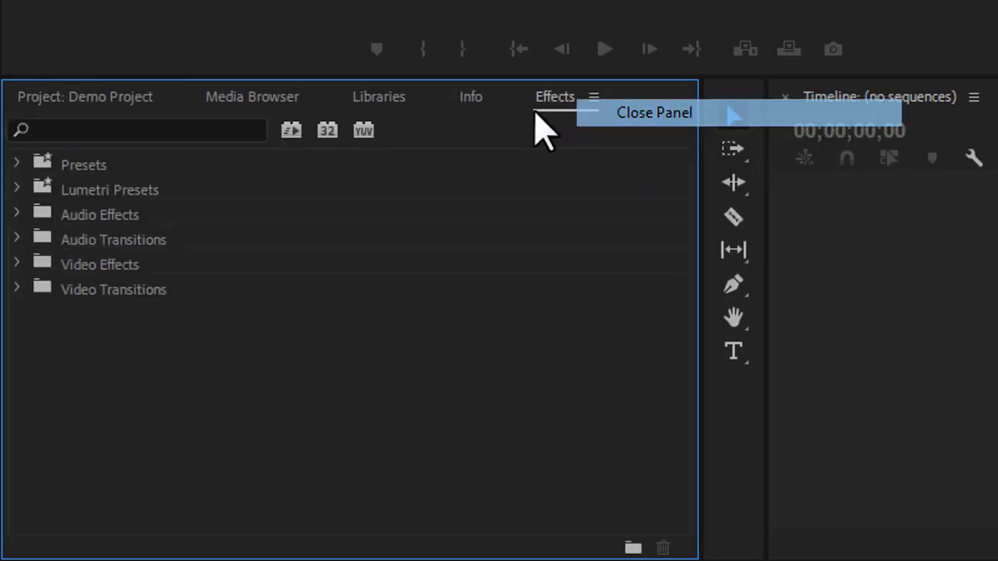
- Close the Libraries and Media Browser panels in the Project panel group
click(464, 105)
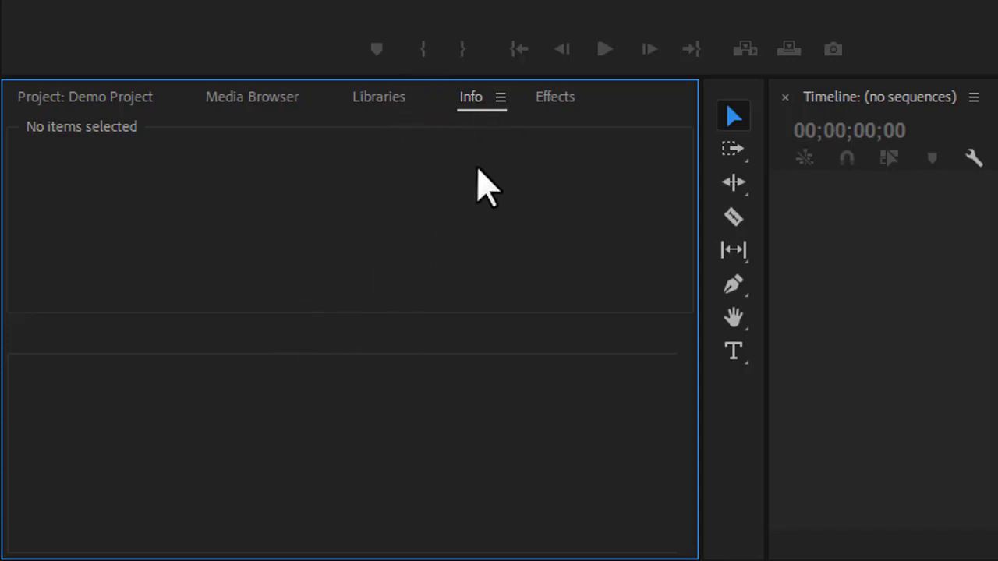
click(380, 98)
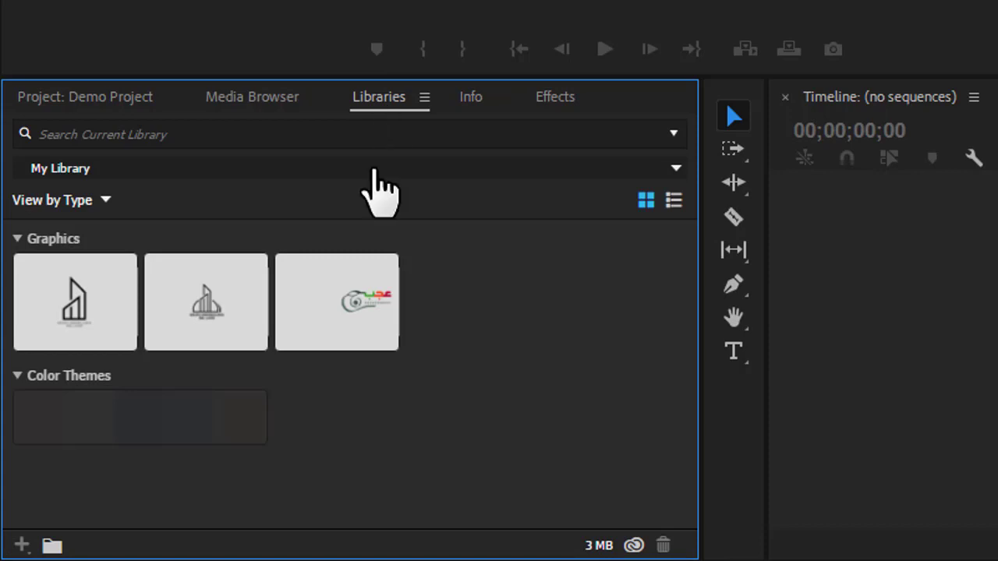
right_click(392, 99)
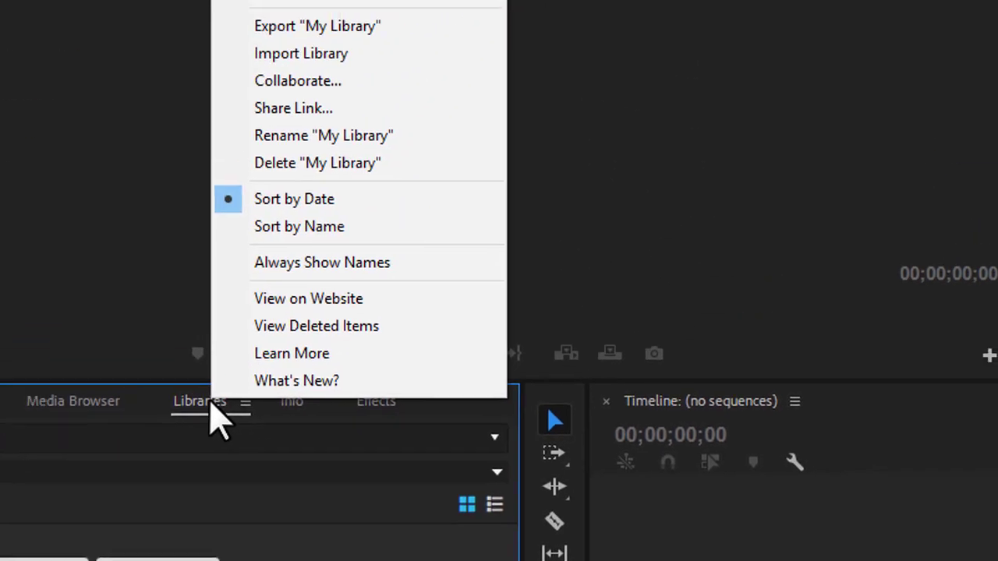
click(262, 59)
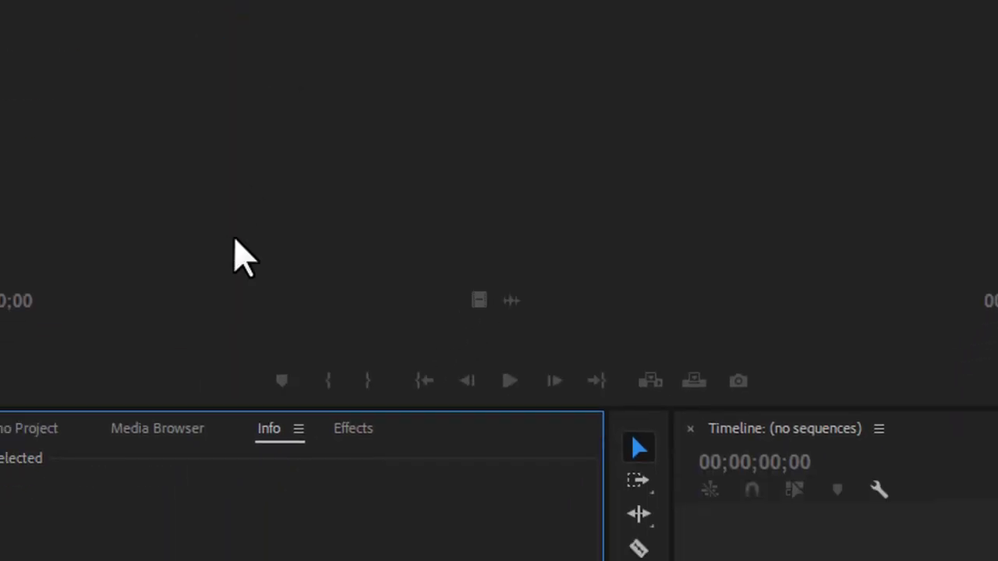
click(238, 273)
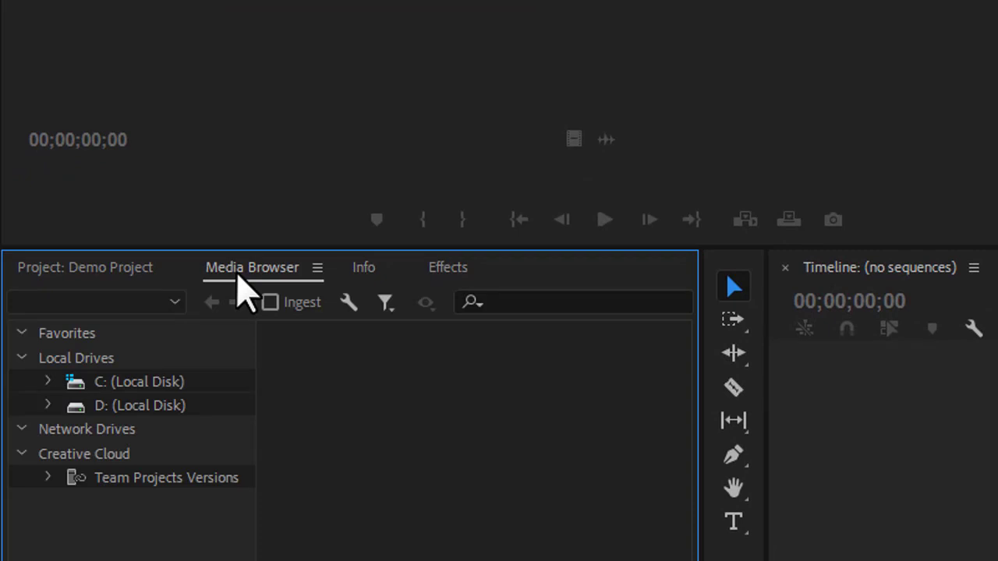
right_click(238, 275)
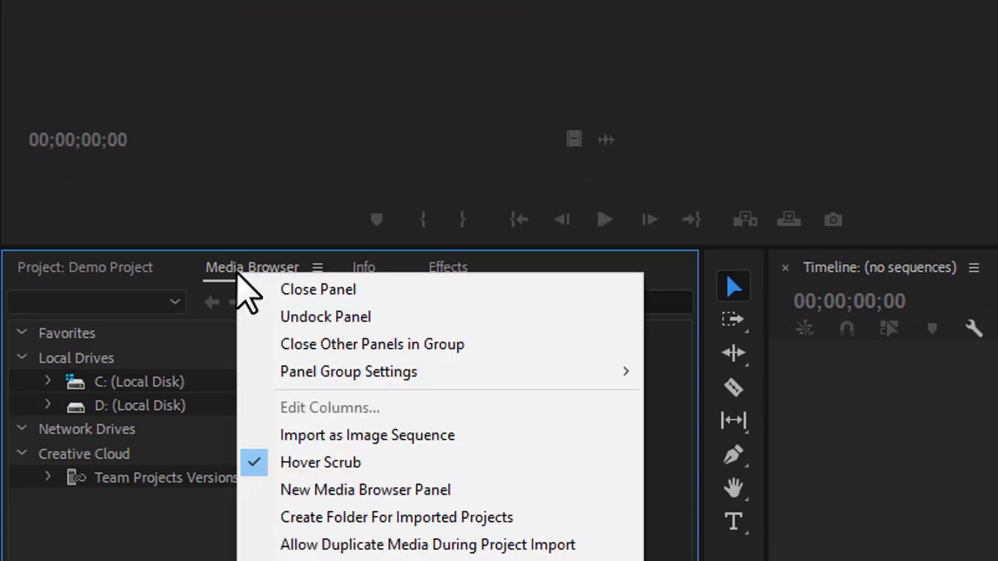
click(284, 289)
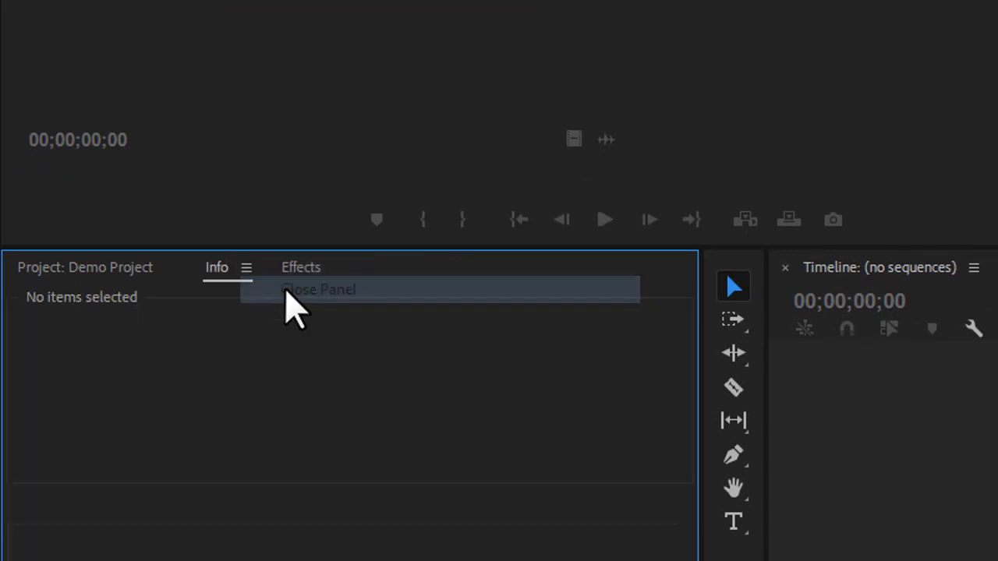
- Reorder the panel group so Effects comes directly after Project and before Info, and return to the Project panel
click(270, 270)
drag(267, 271, 188, 268)
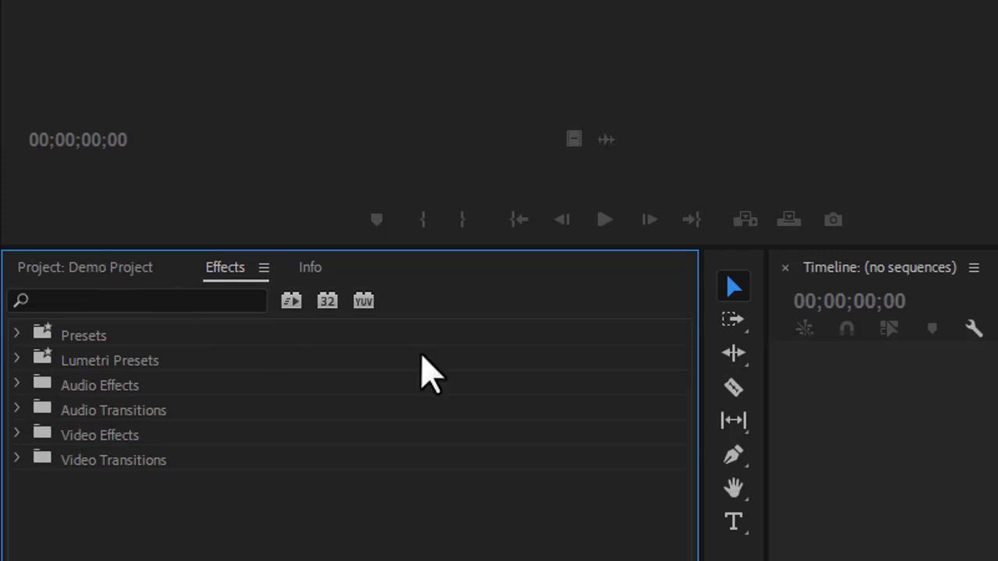
click(150, 273)
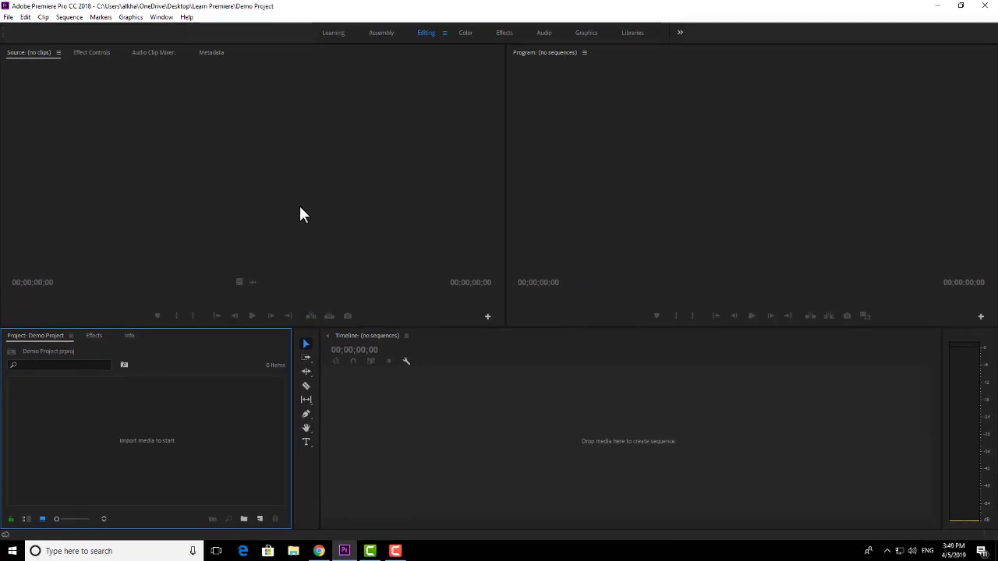
- Save the current panel layout as a new workspace named Demo
click(275, 195)
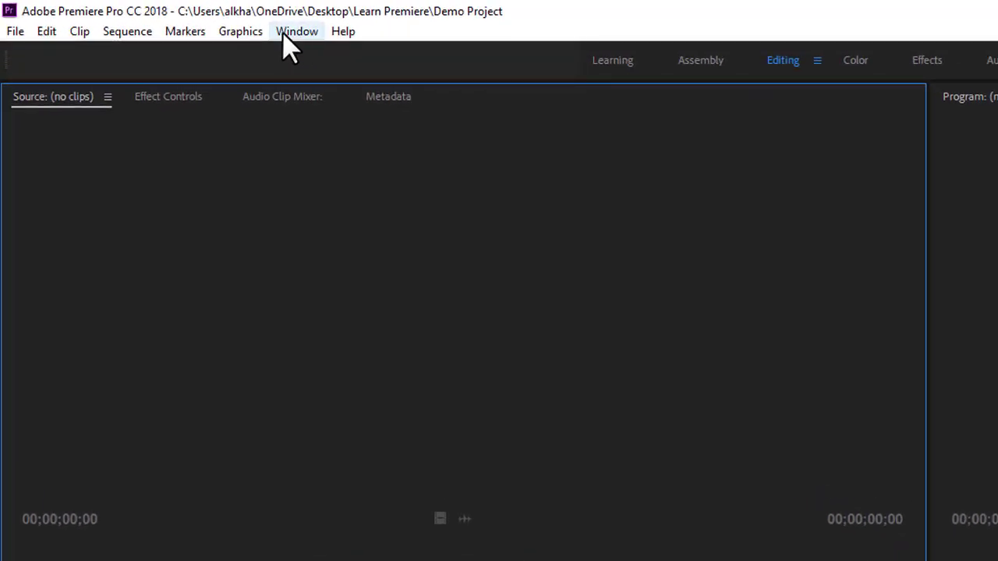
click(297, 33)
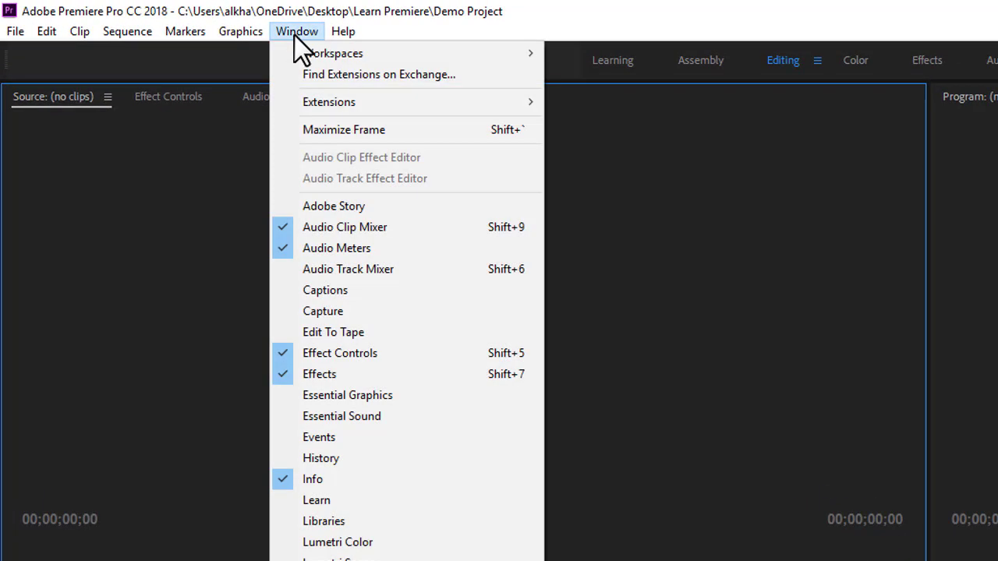
mouse_move(311, 49)
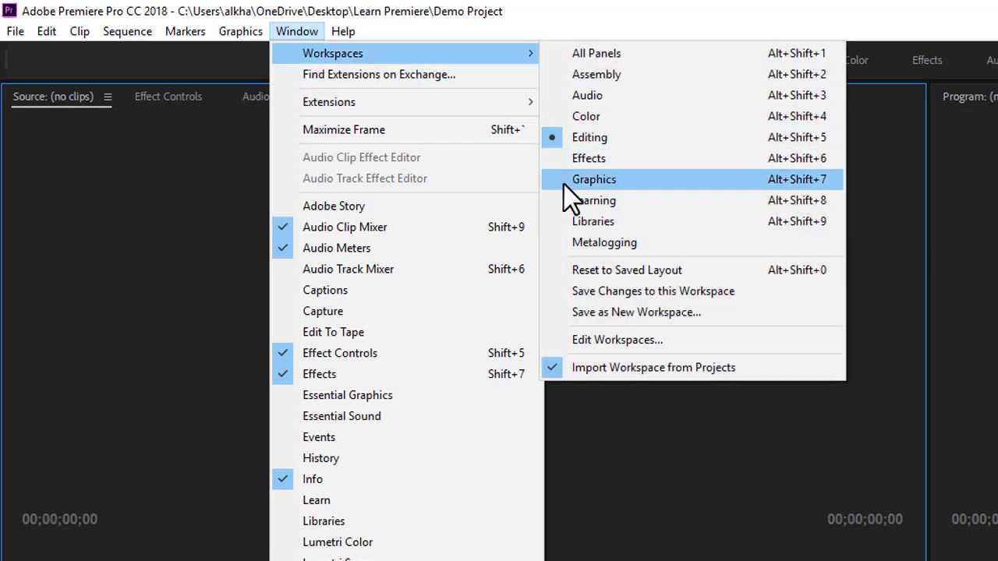
click(621, 313)
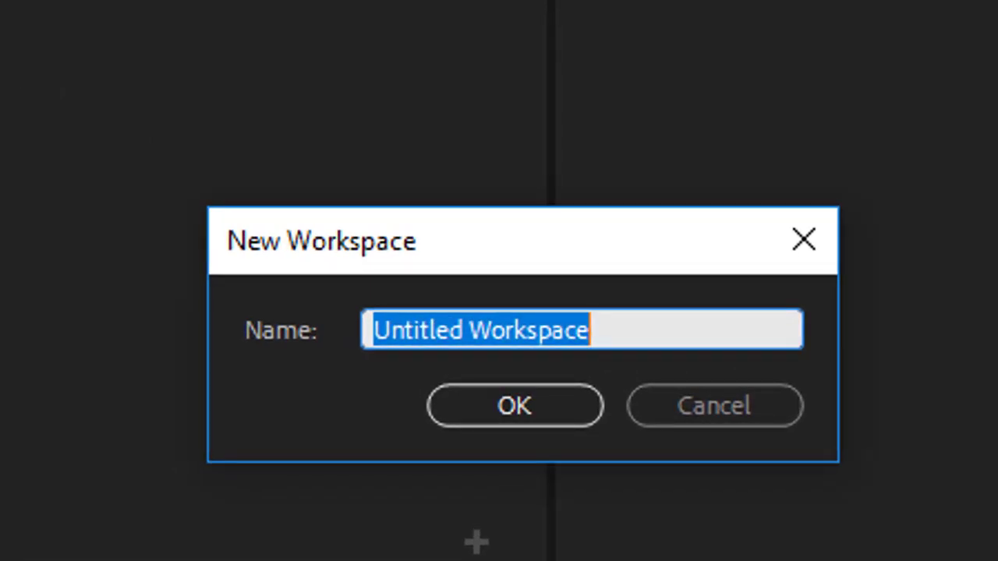
text(Demo)
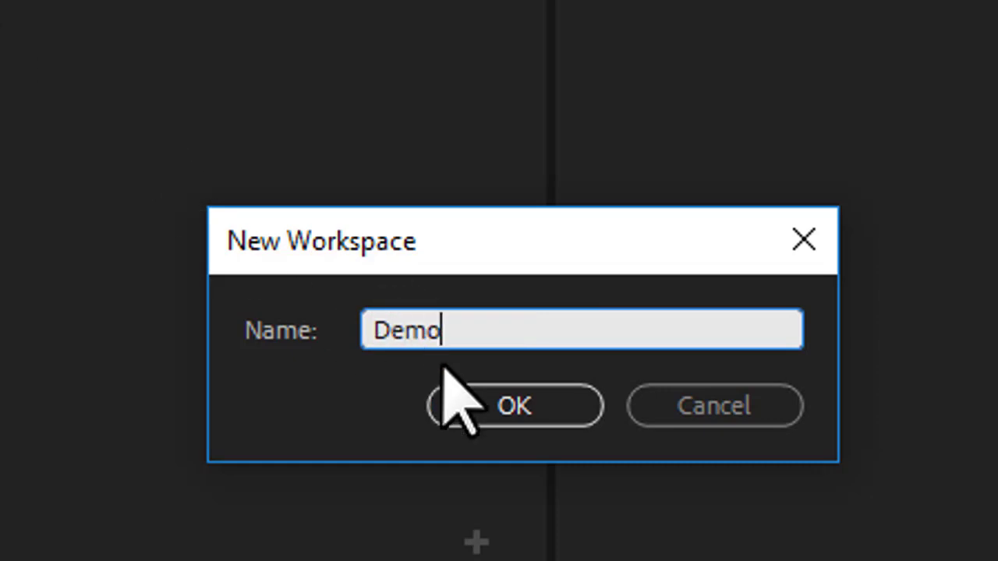
click(470, 399)
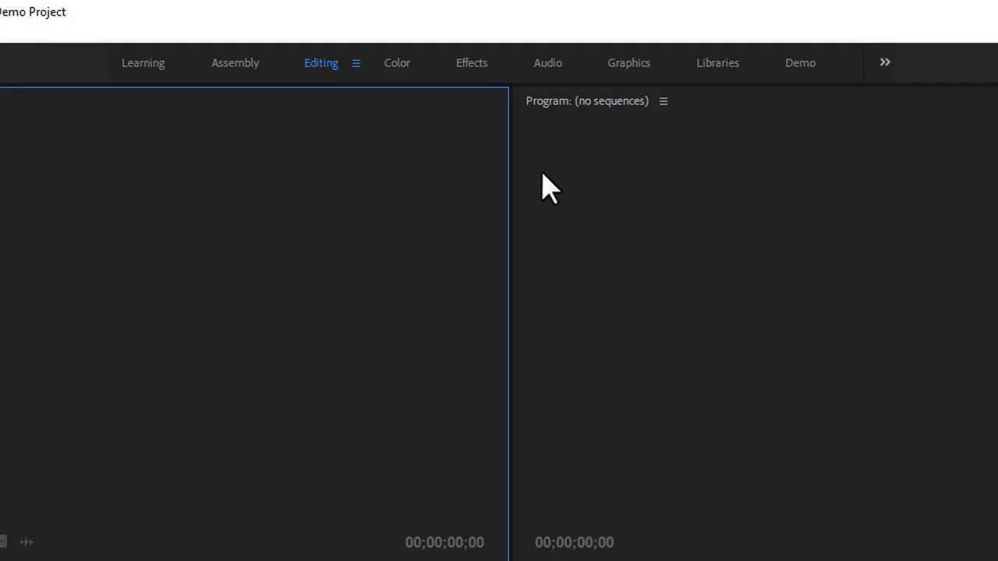
- Switch to the Color workspace and examine its layout, including the Lumetri Color, Program, Source and Timeline panels
click(671, 310)
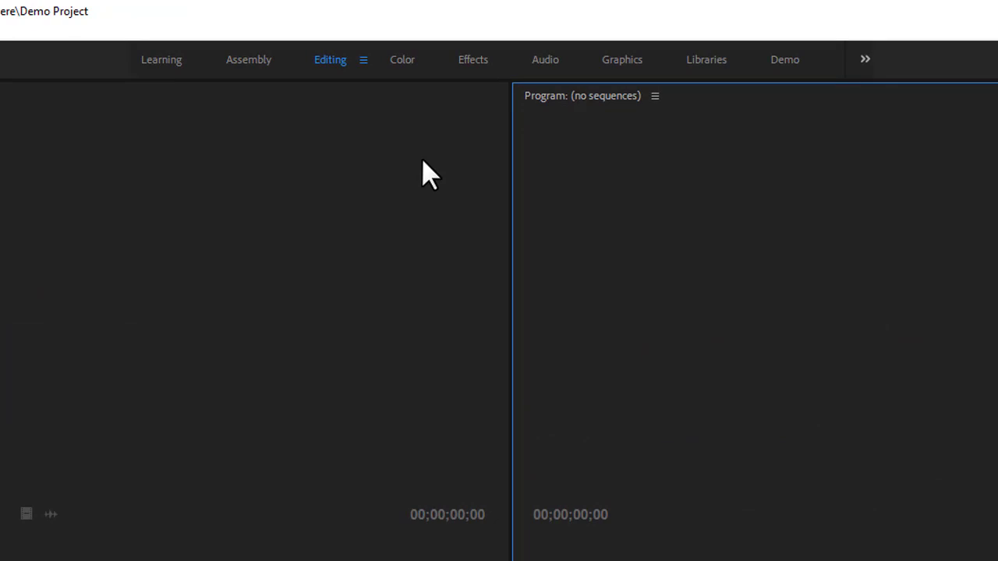
click(402, 62)
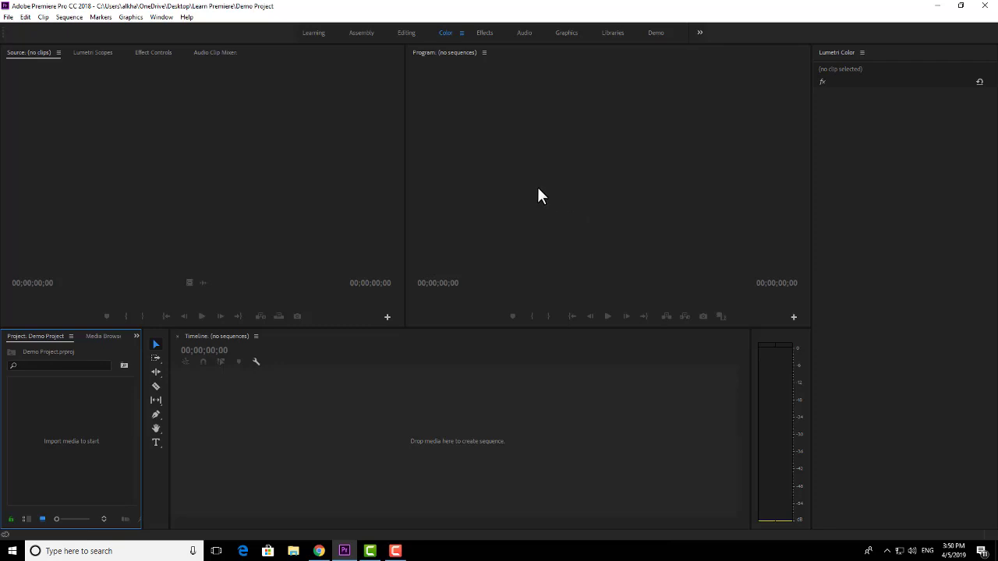
click(832, 64)
click(613, 145)
click(189, 134)
click(369, 376)
click(611, 246)
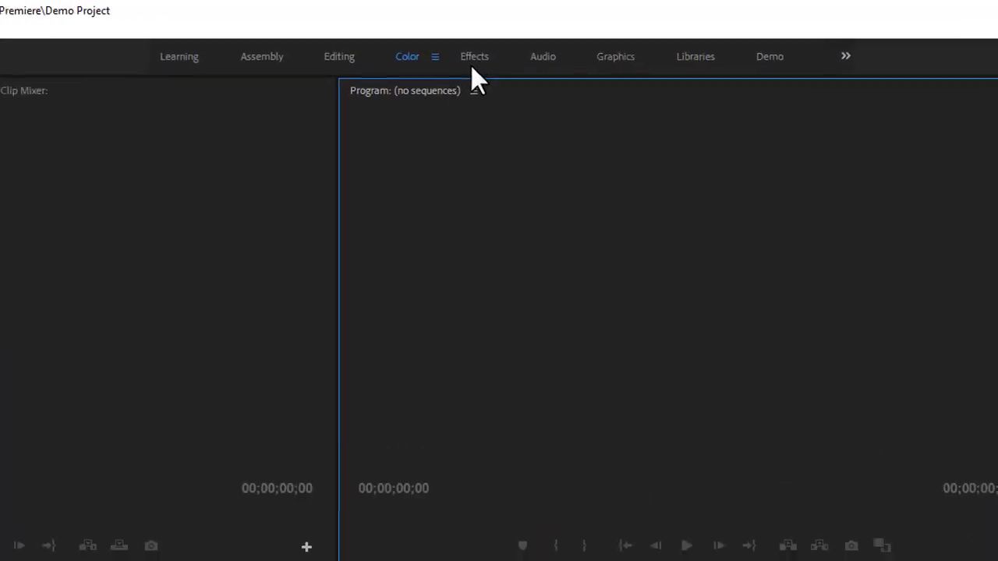
- Check the Effects workspace and switch to the custom Demo workspace
click(477, 64)
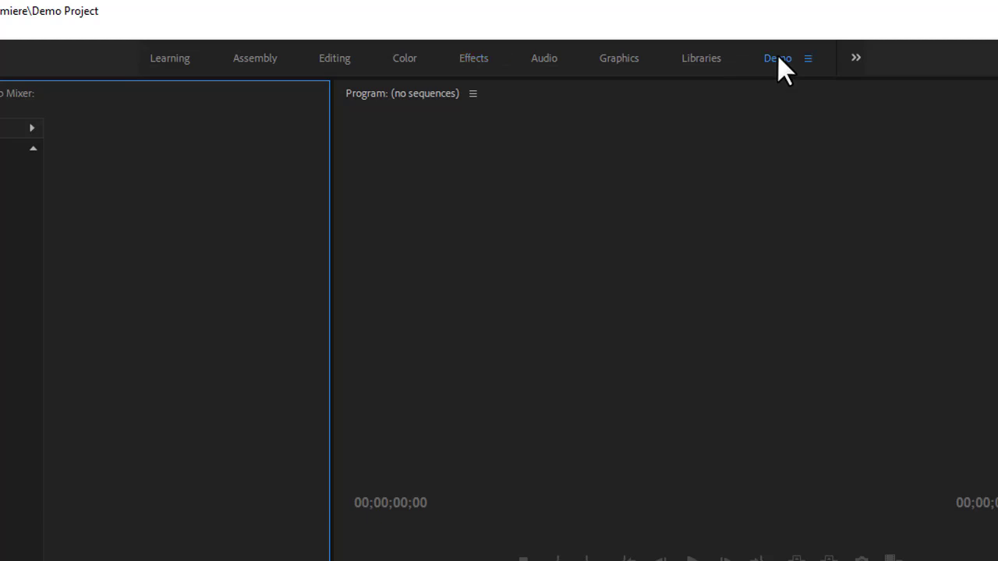
click(597, 396)
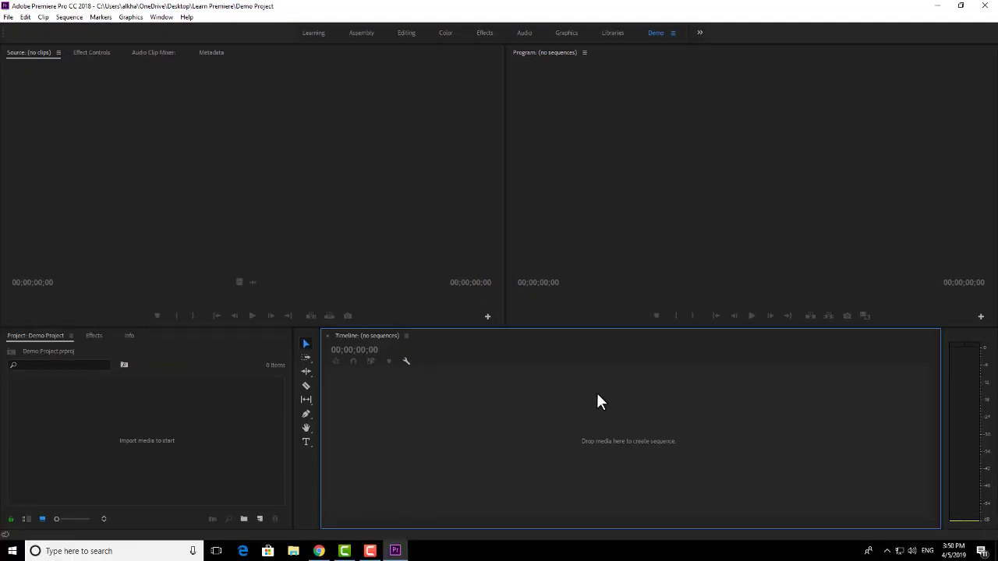
click(379, 244)
click(639, 191)
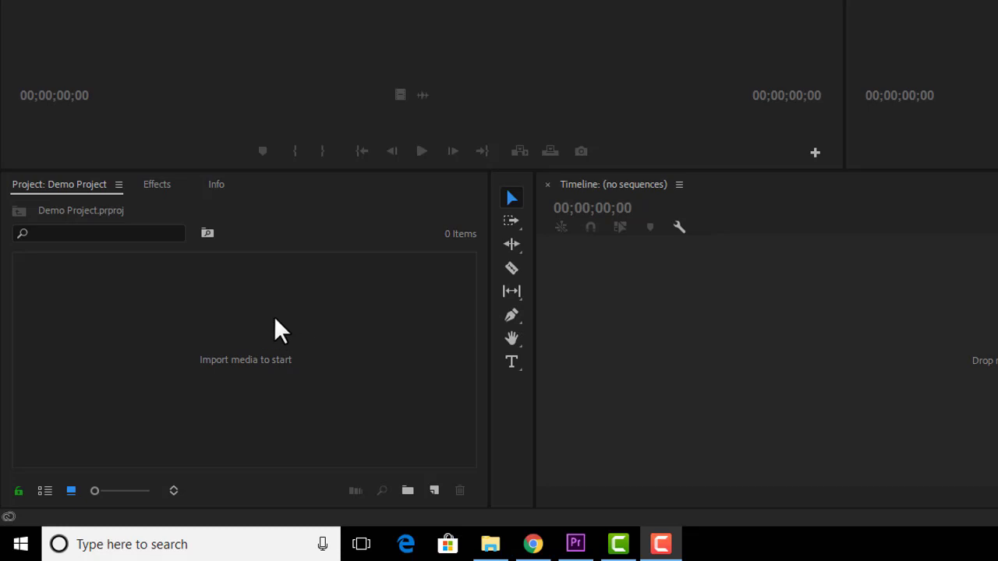
- Import the video Normal Video 01 from the Assets folder into the project
double_click(274, 316)
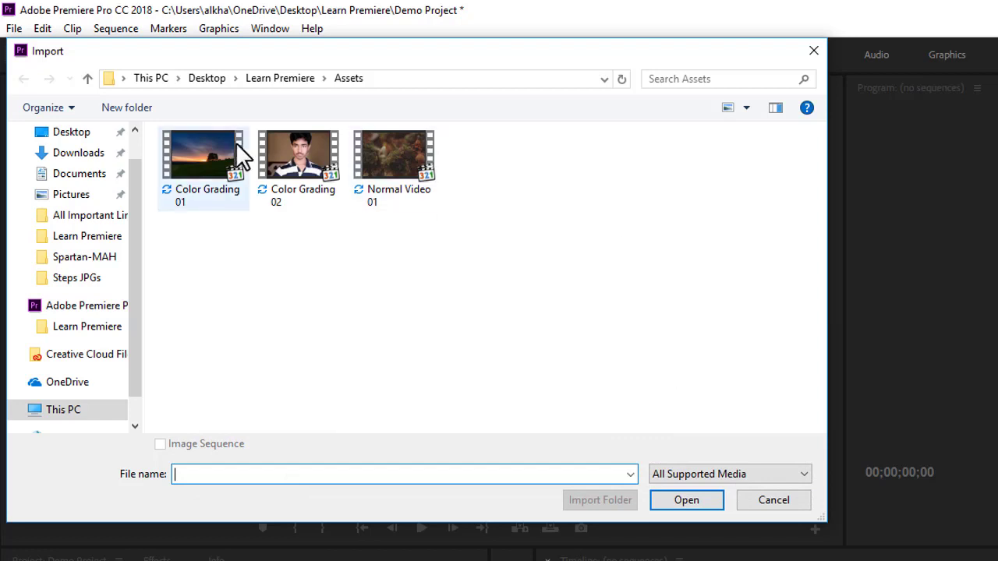
mouse_move(399, 165)
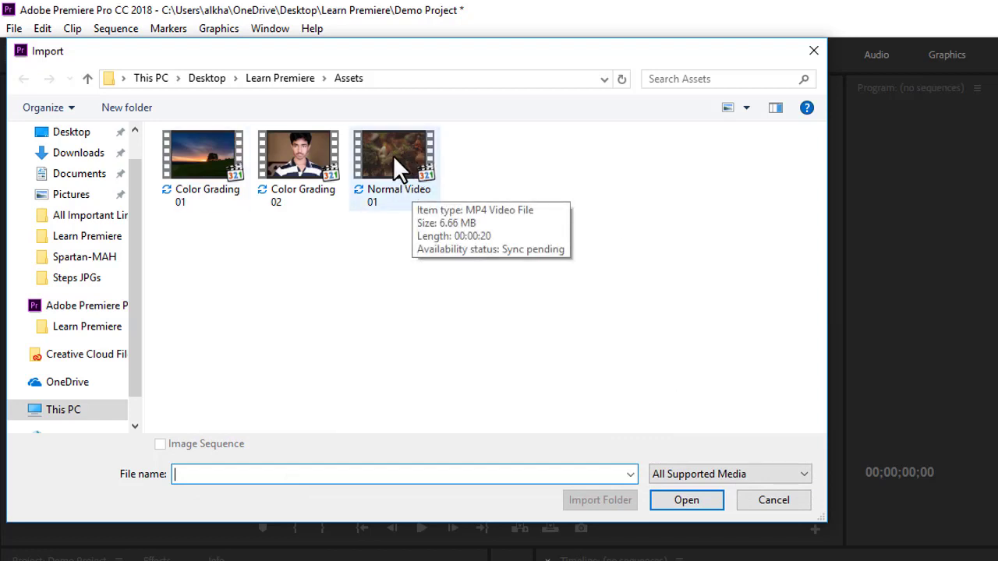
click(399, 166)
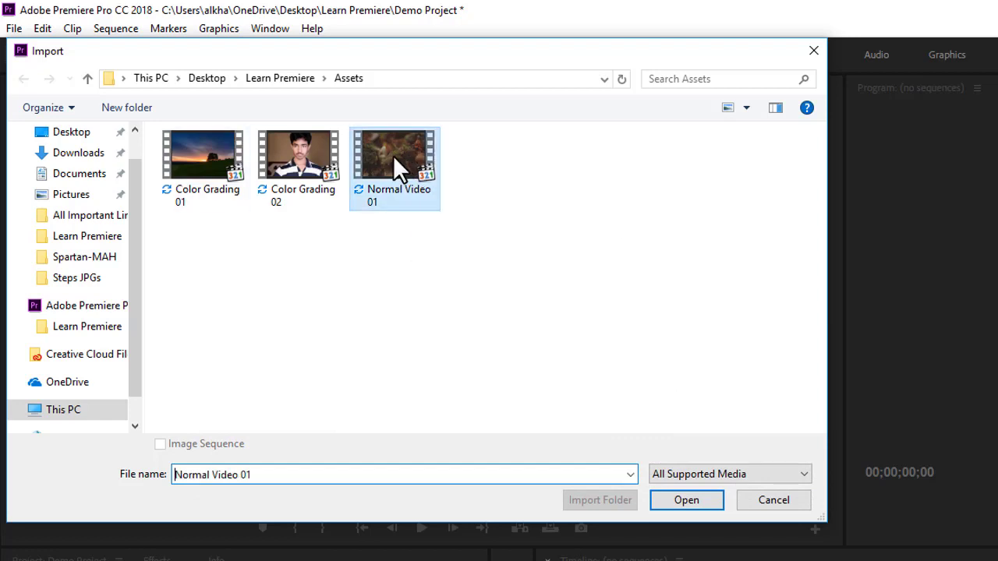
click(682, 502)
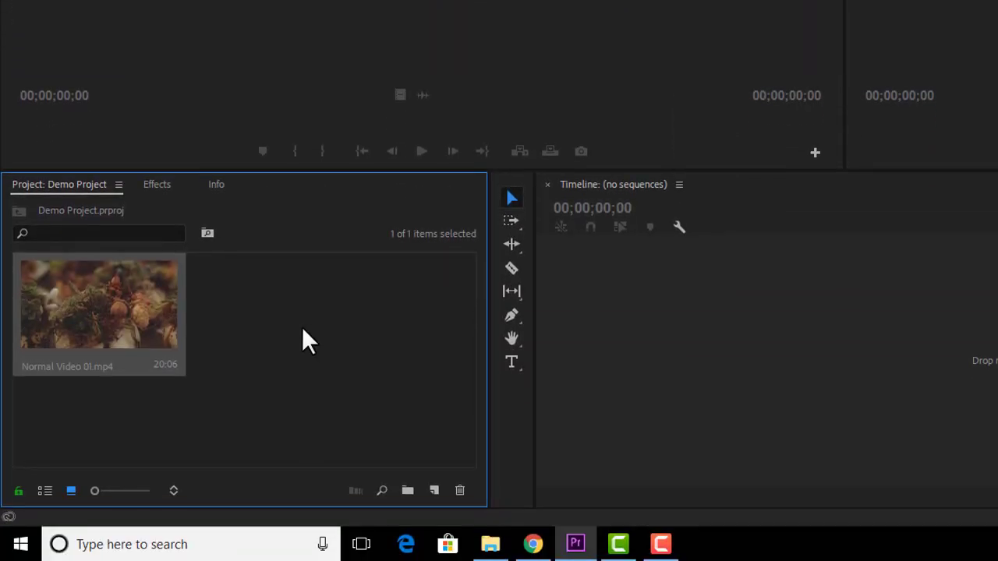
- Examine the imported Normal Video 01.mp4 clip's thumbnail and its available commands, such as New Sequence From Clip
click(302, 327)
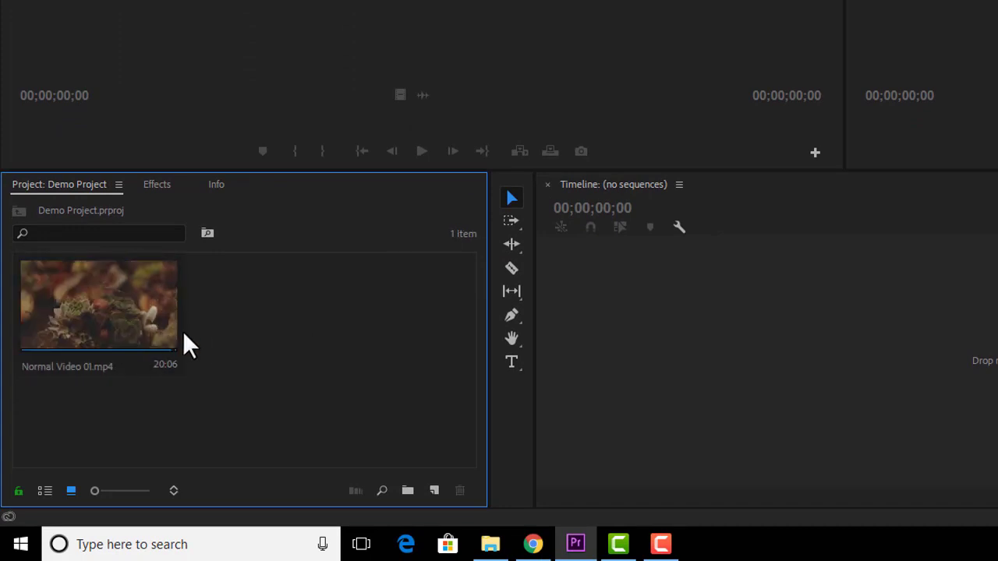
click(147, 327)
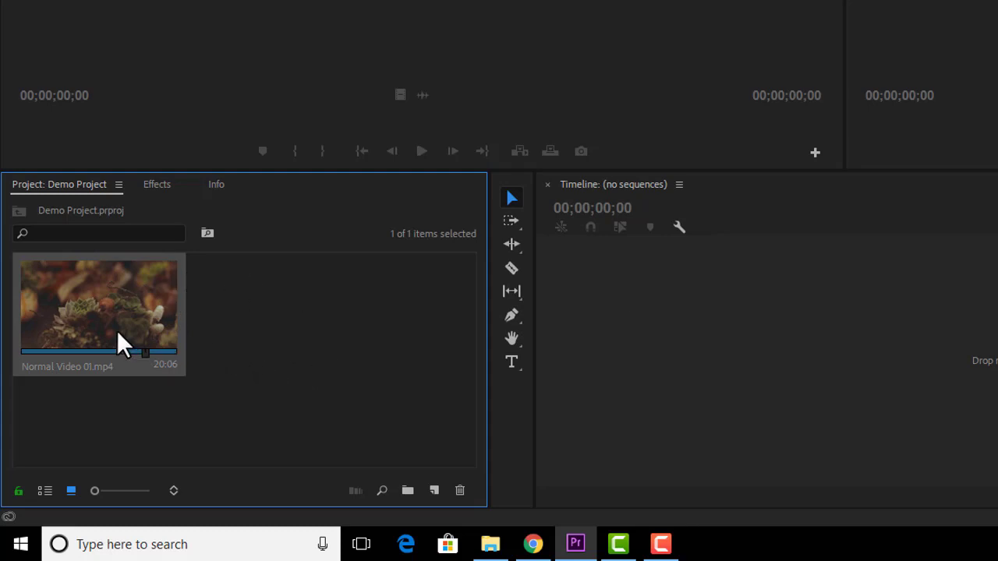
right_click(90, 314)
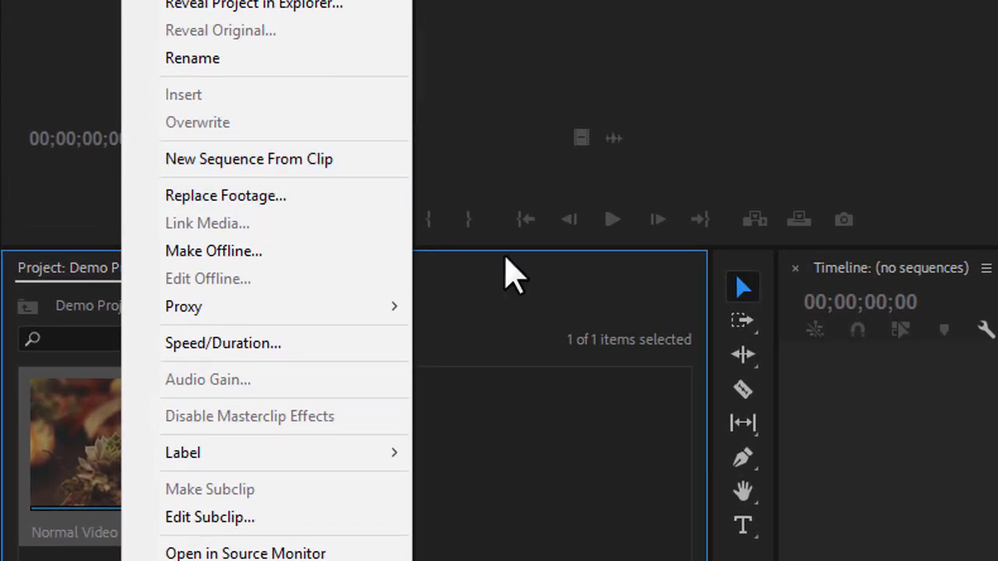
click(568, 439)
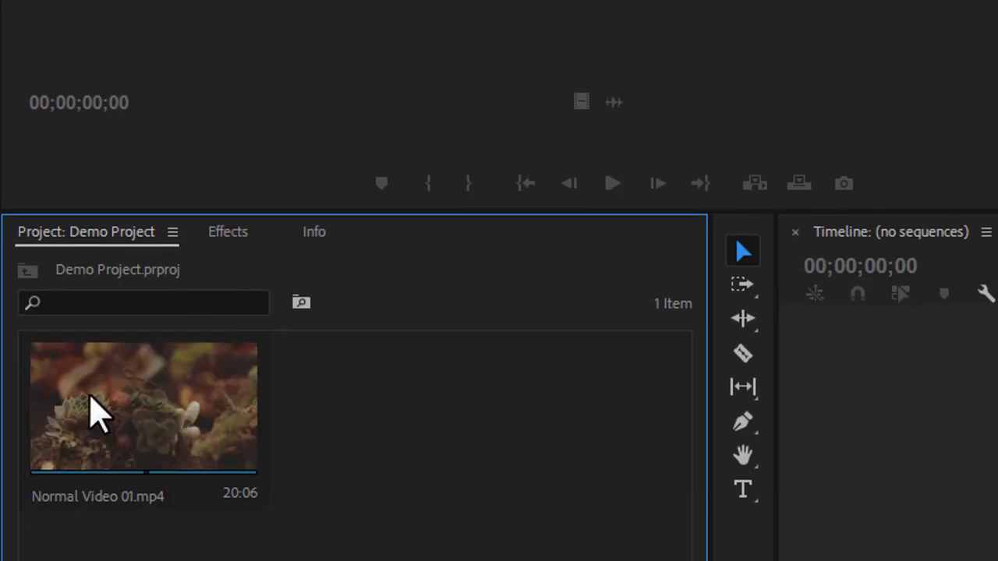
- Place Normal Video 01.mp4 from the project bin into the empty timeline to create a sequence from it
click(92, 405)
drag(76, 411, 555, 501)
drag(555, 274, 997, 248)
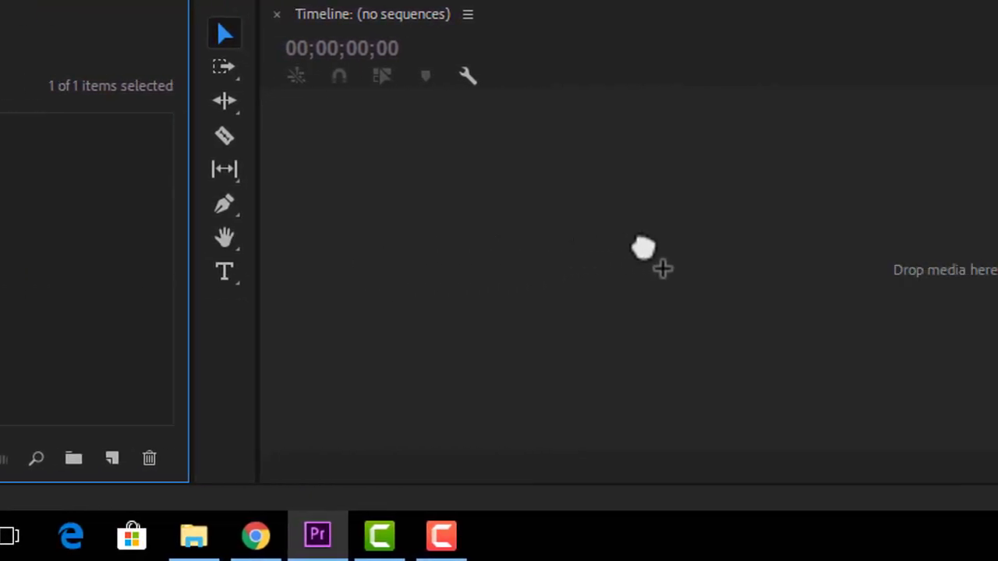
drag(644, 250, 638, 238)
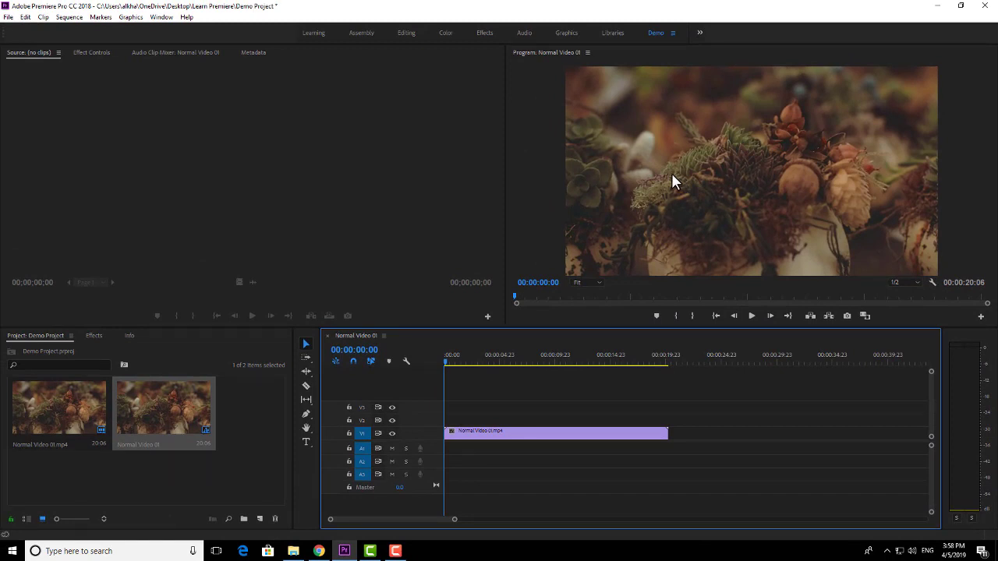
- Select the clip on V1 and scrub the playhead back and forth through it, stopping at 00:00:04:13
drag(496, 393, 556, 435)
drag(462, 359, 492, 366)
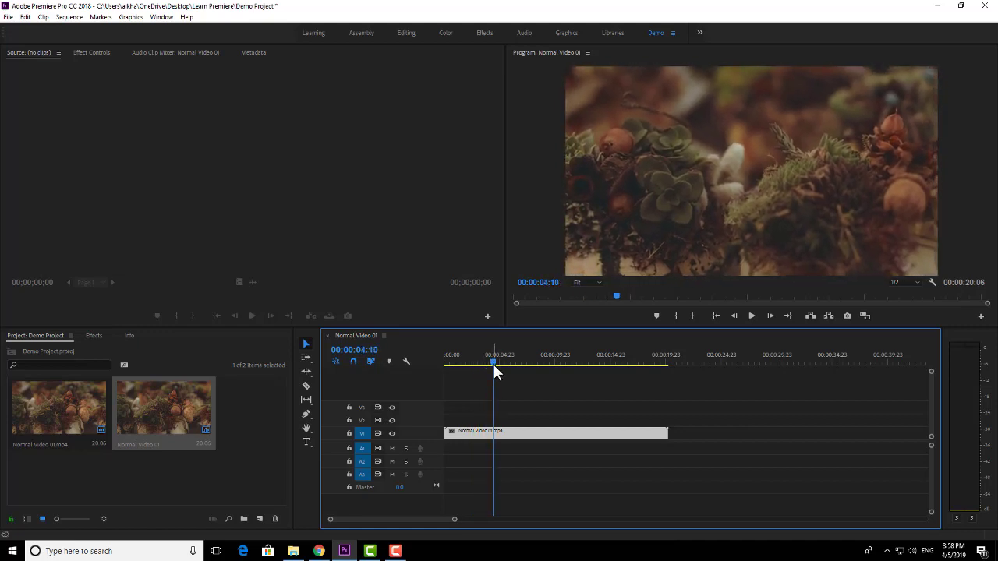
drag(494, 361, 479, 358)
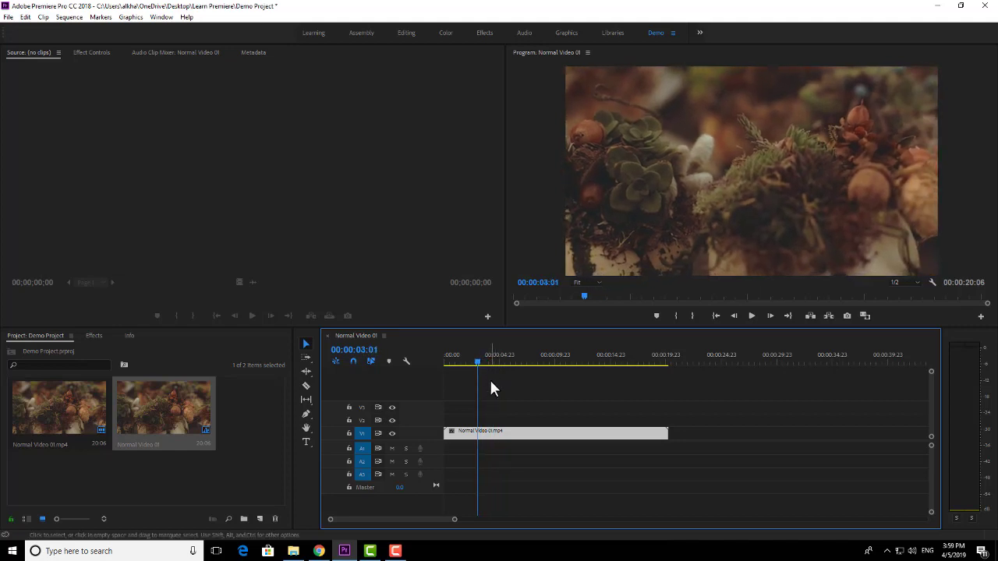
drag(477, 362, 535, 364)
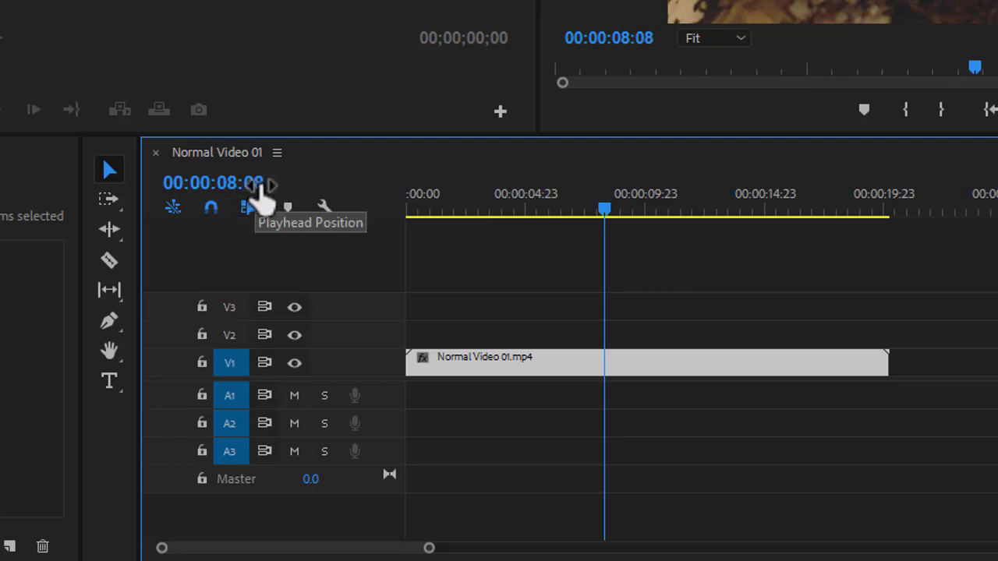
drag(605, 209, 514, 213)
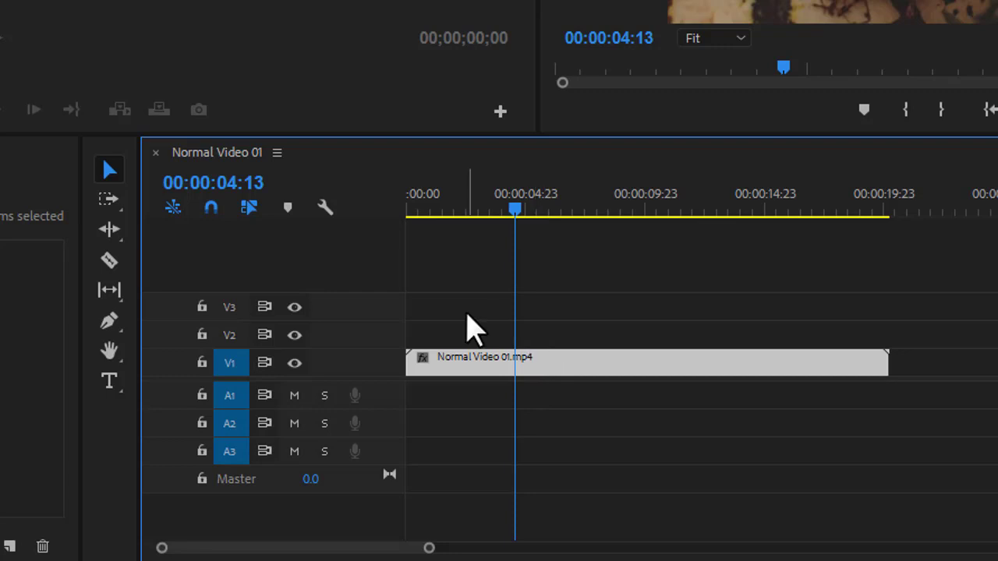
- Play the sequence from 00:00:00:00 and return the playhead to the start
drag(517, 212, 390, 208)
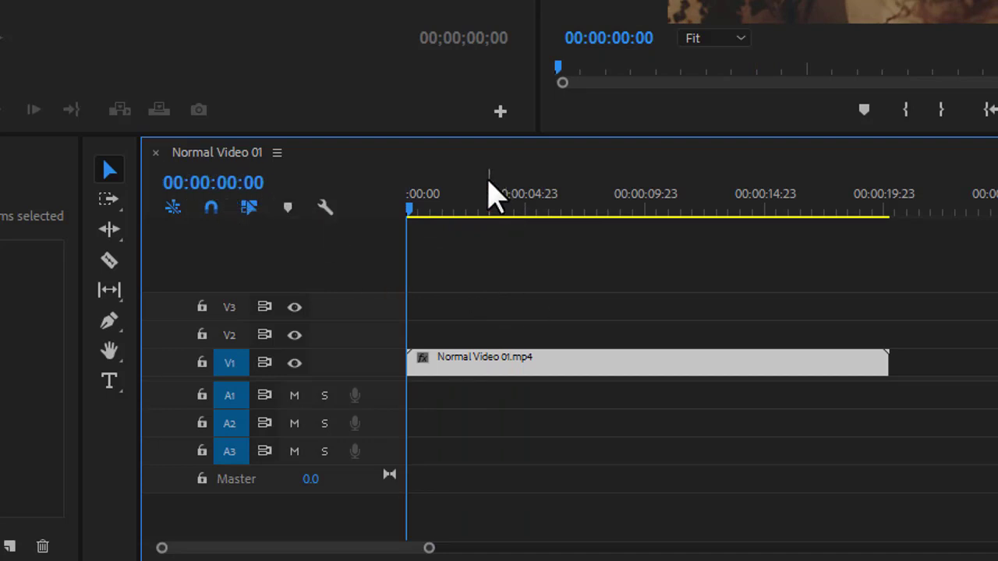
key(space)
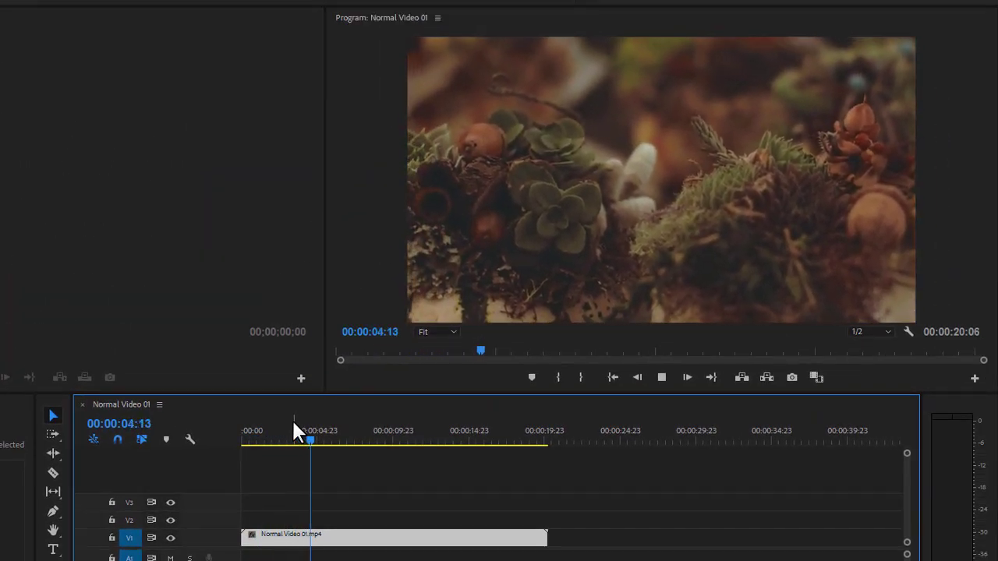
drag(331, 436, 242, 428)
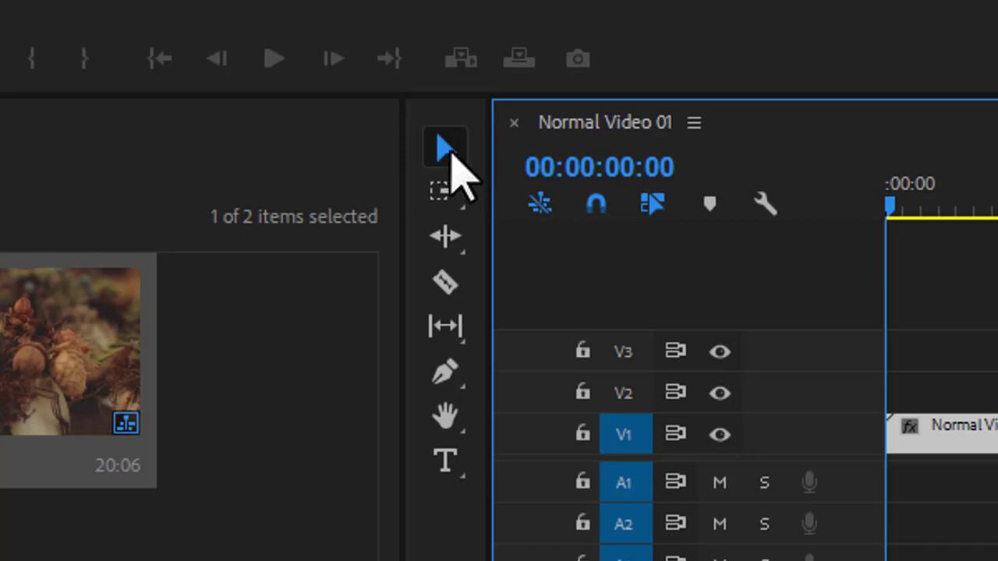
- Move the clip on V1 to start at about 10 seconds with the Selection tool, and move it back to 00:00:00:00
click(449, 152)
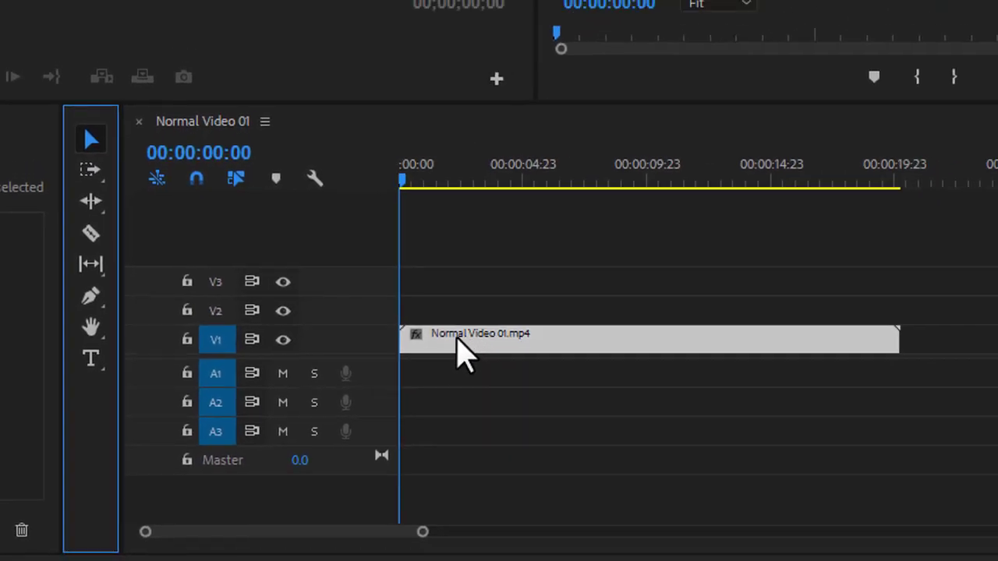
drag(452, 340, 686, 347)
drag(548, 390, 548, 390)
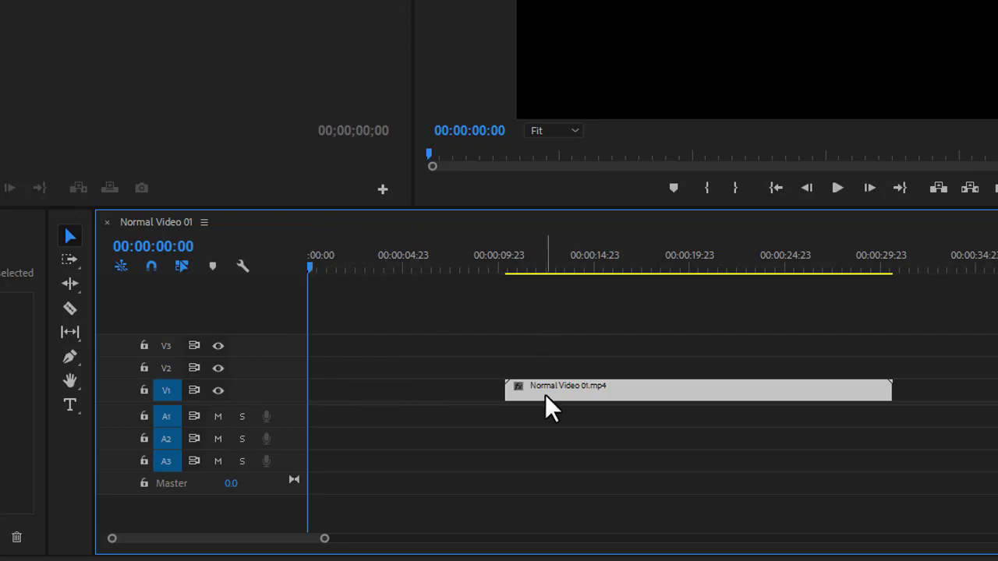
drag(646, 400, 433, 400)
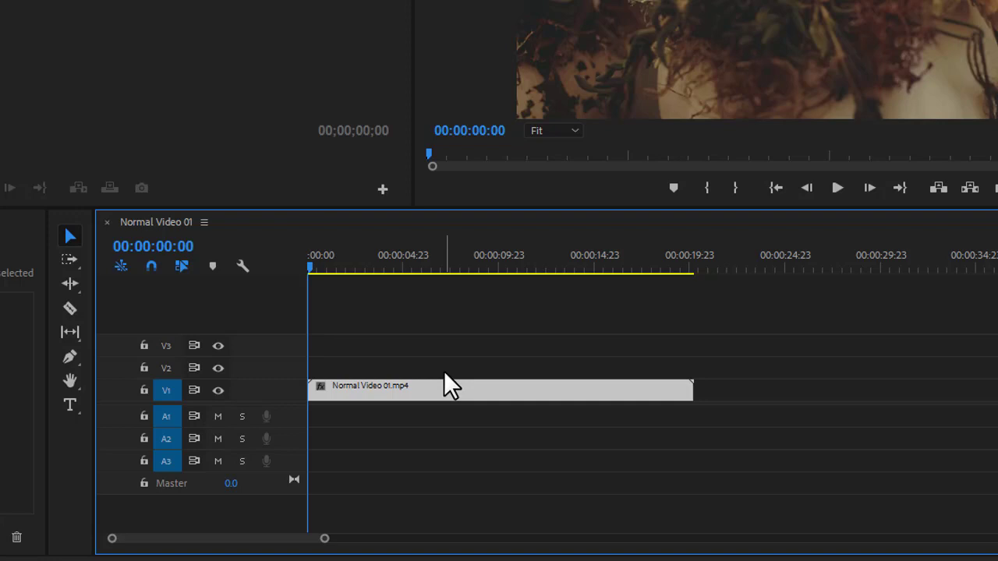
- Activate the Selection tool and move the clip on V1 to start at about 3.5 seconds
click(70, 259)
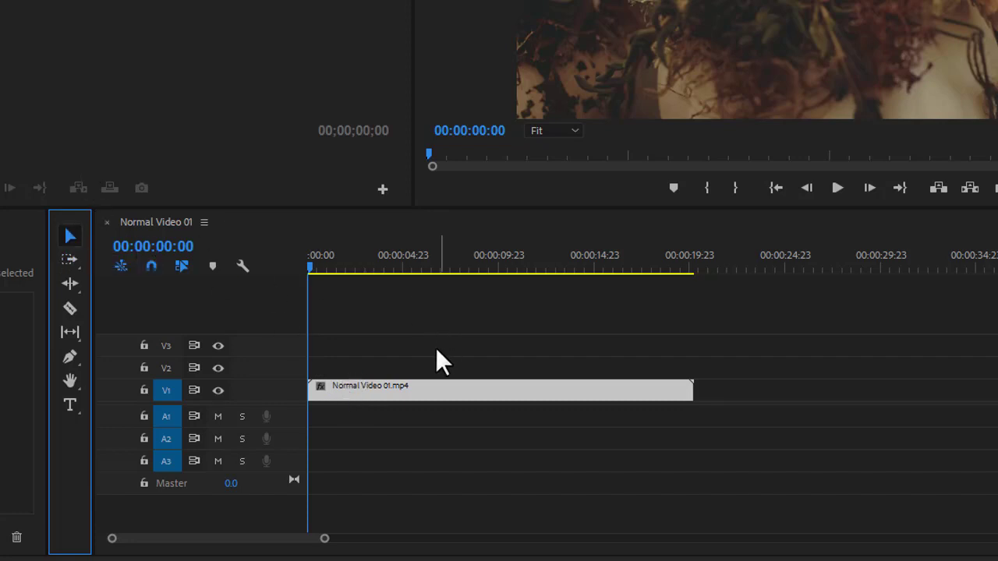
key(v)
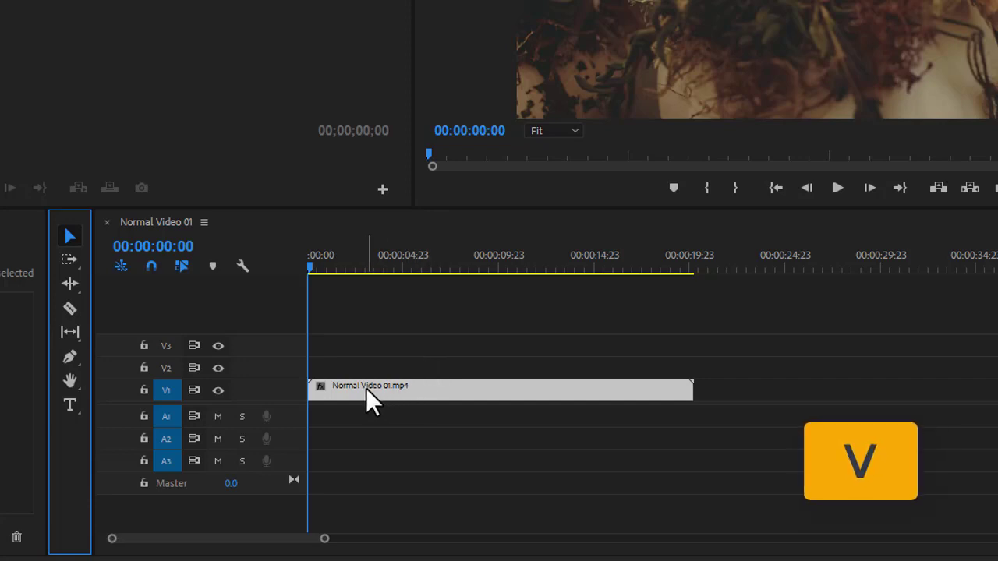
drag(351, 388, 426, 382)
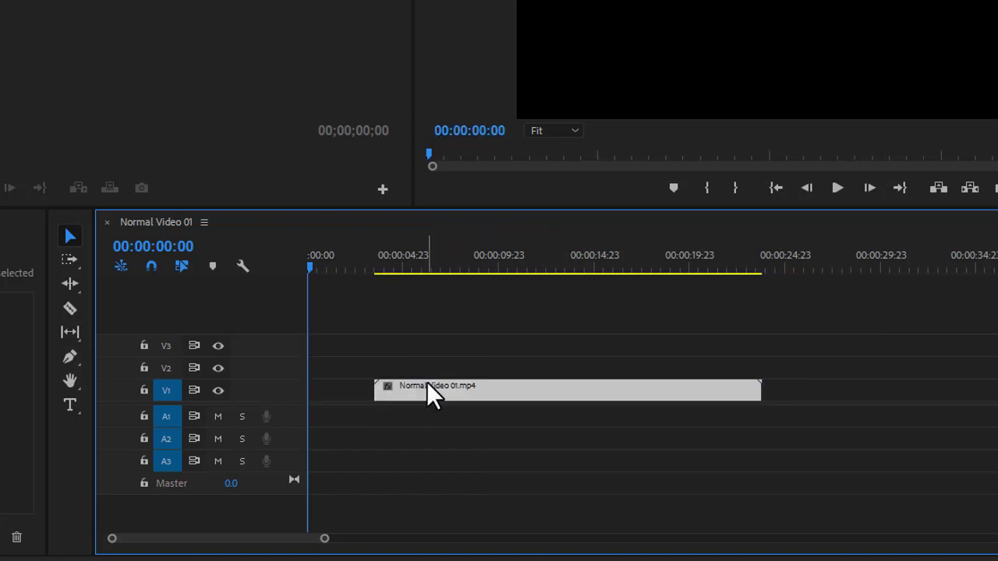
- Move the V1 clip up to V4, down to V3, and finally onto V2 starting at 00:00:00:00
click(335, 343)
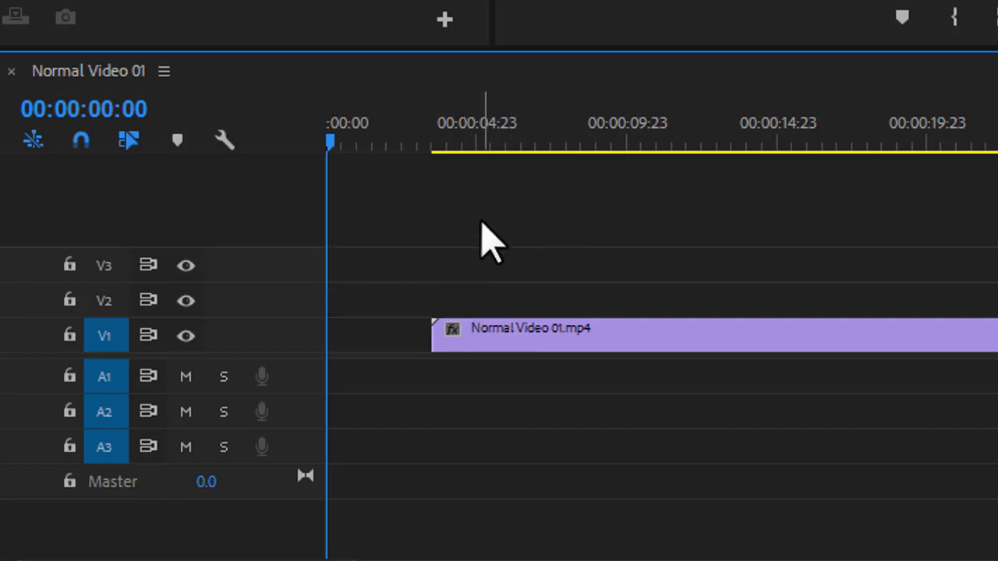
drag(484, 339, 478, 226)
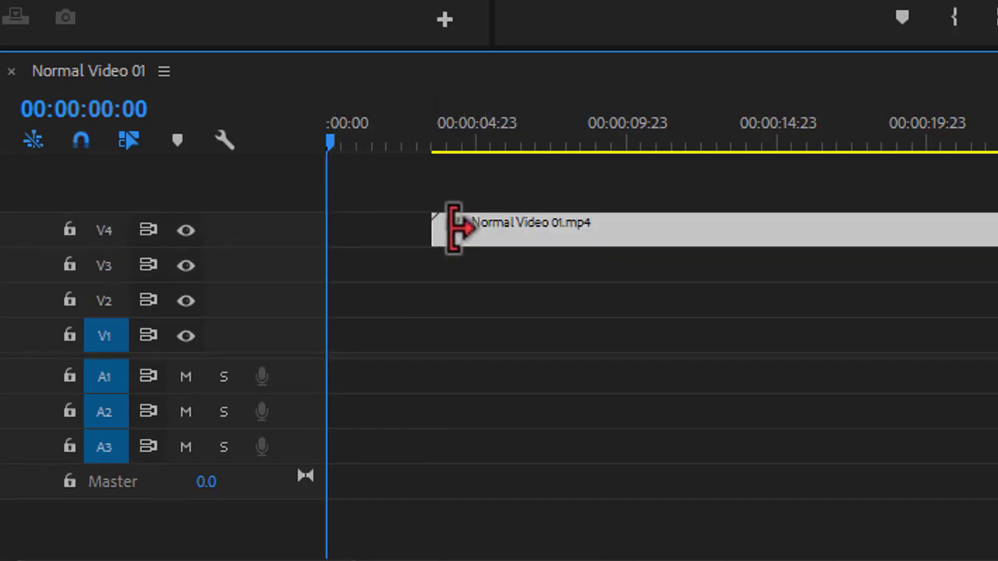
drag(519, 234, 530, 260)
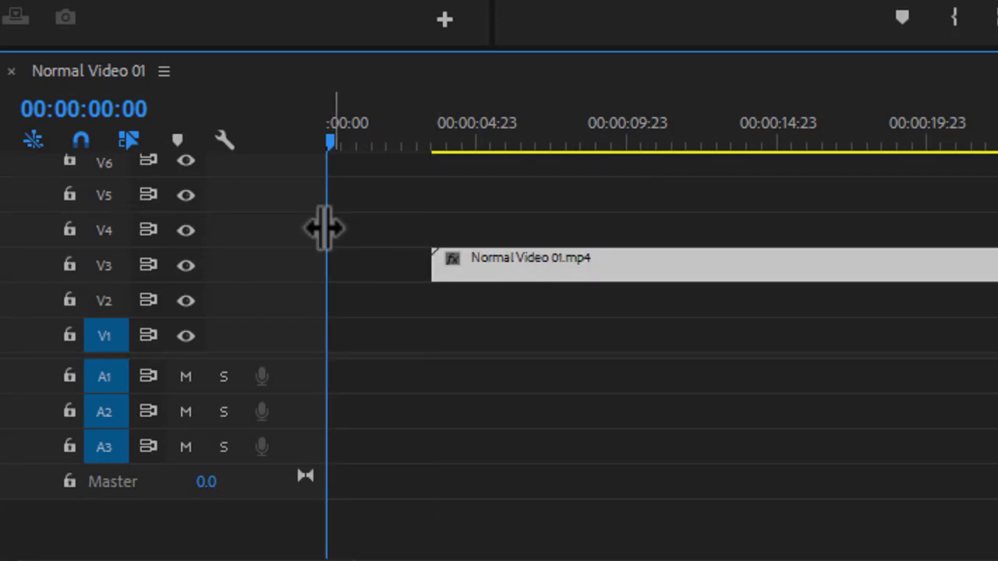
drag(486, 260, 367, 290)
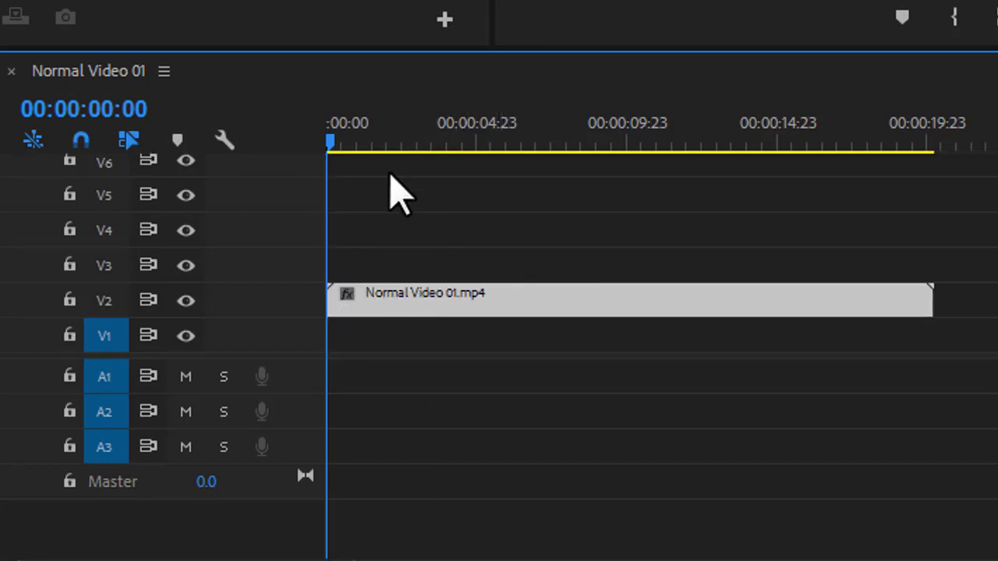
drag(341, 138, 299, 138)
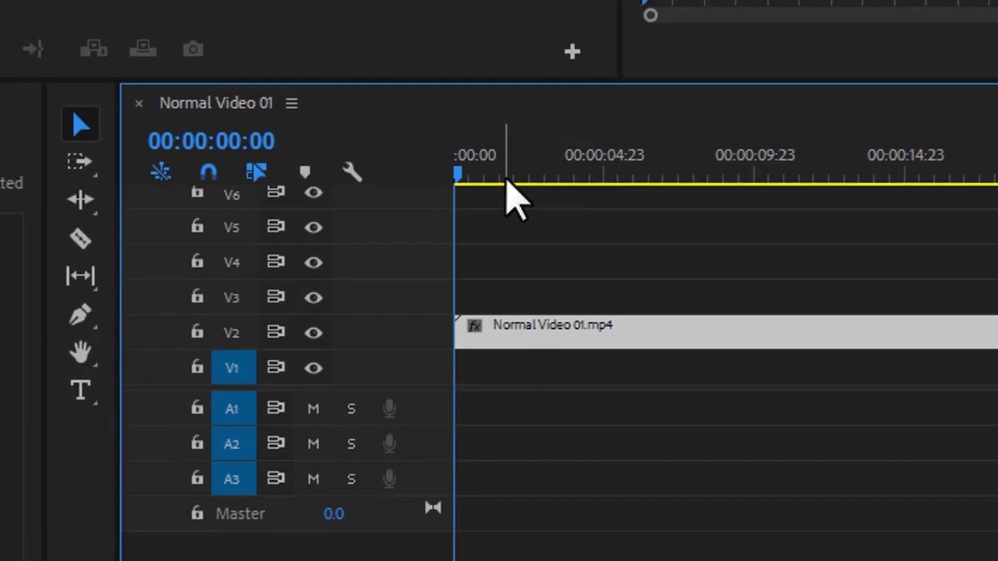
drag(749, 187, 269, 390)
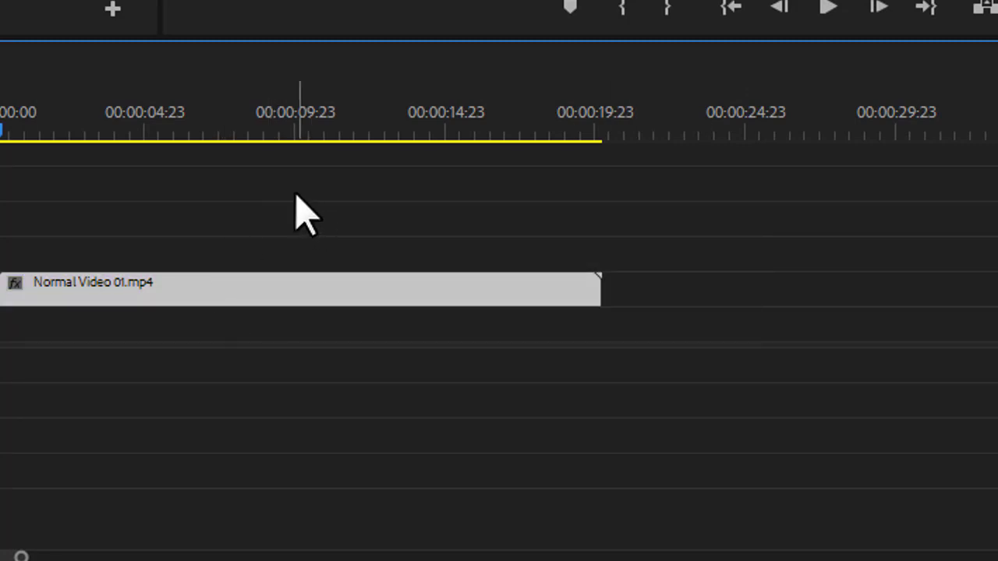
drag(160, 181, 724, 356)
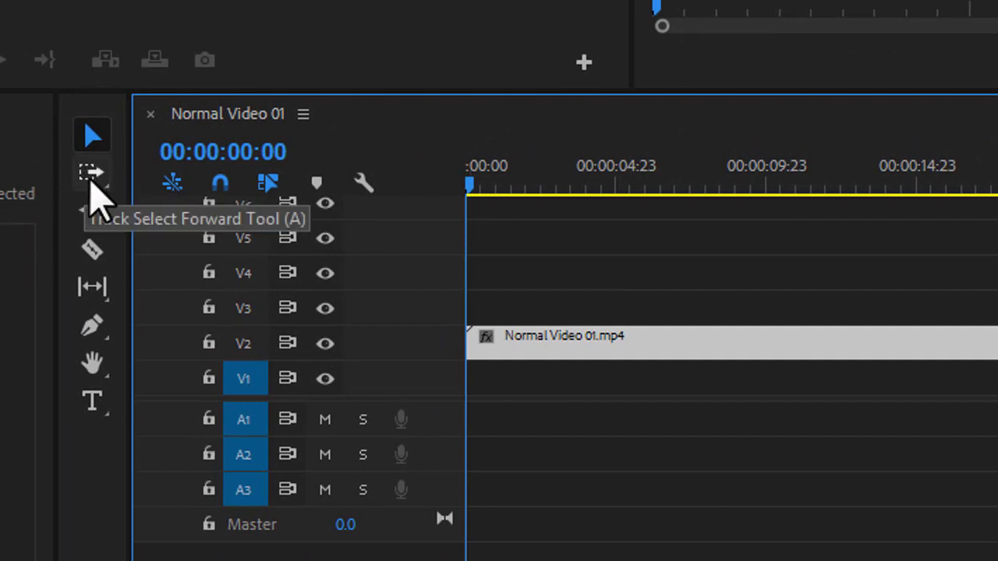
click(90, 184)
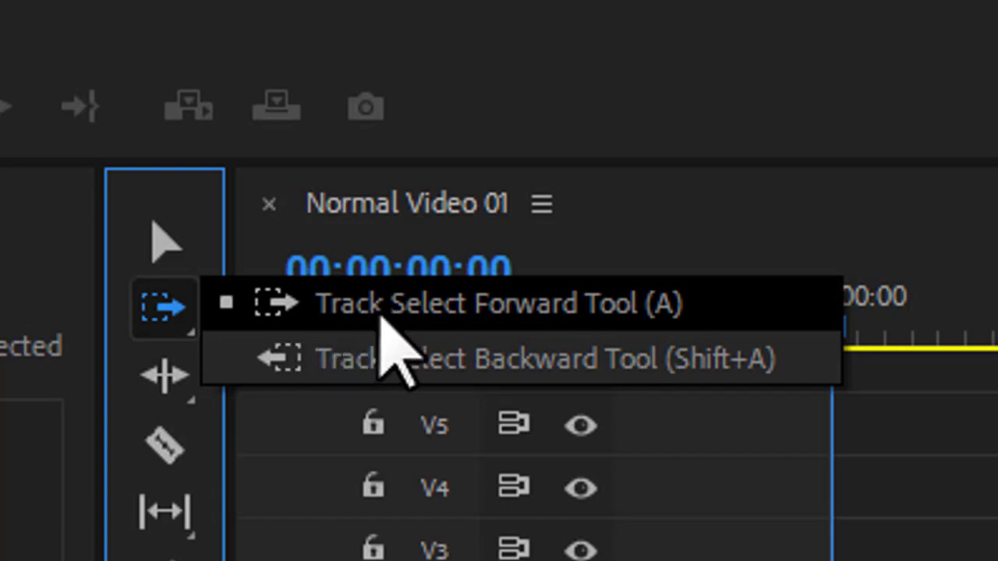
click(383, 319)
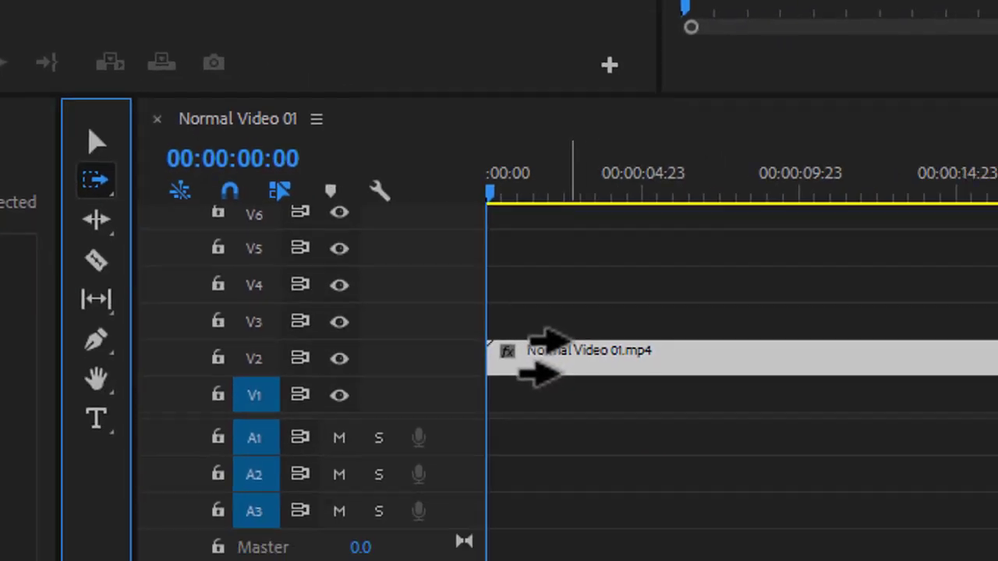
key(v)
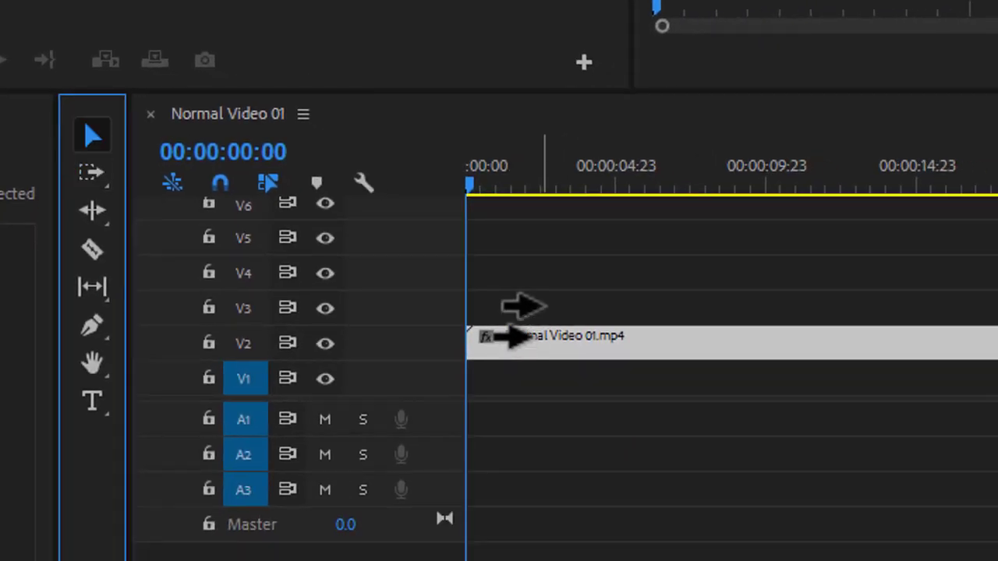
- Split the clip on V2 at 00:00:03:06 and move its second part to start at about 7 seconds
drag(511, 185, 569, 191)
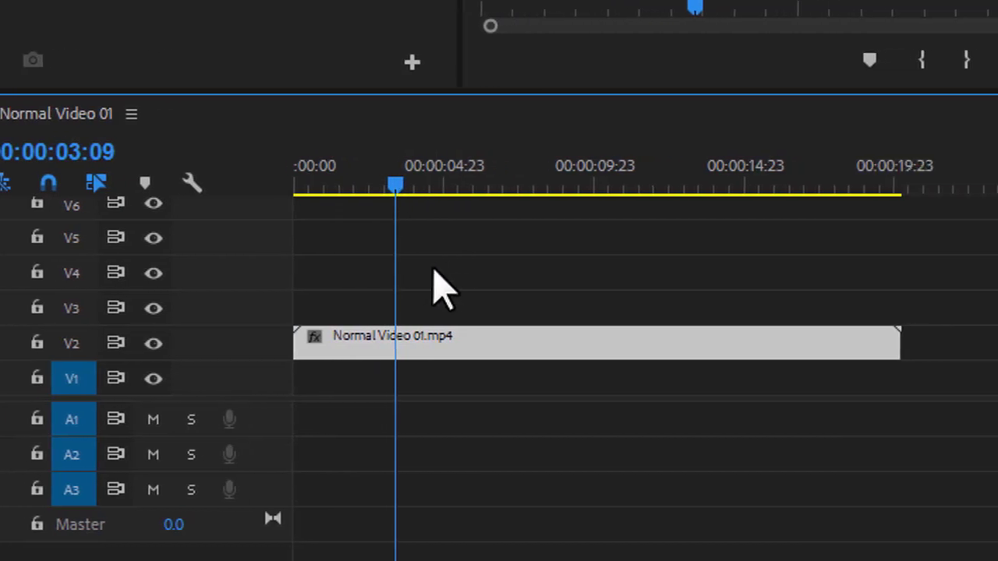
drag(433, 267, 503, 381)
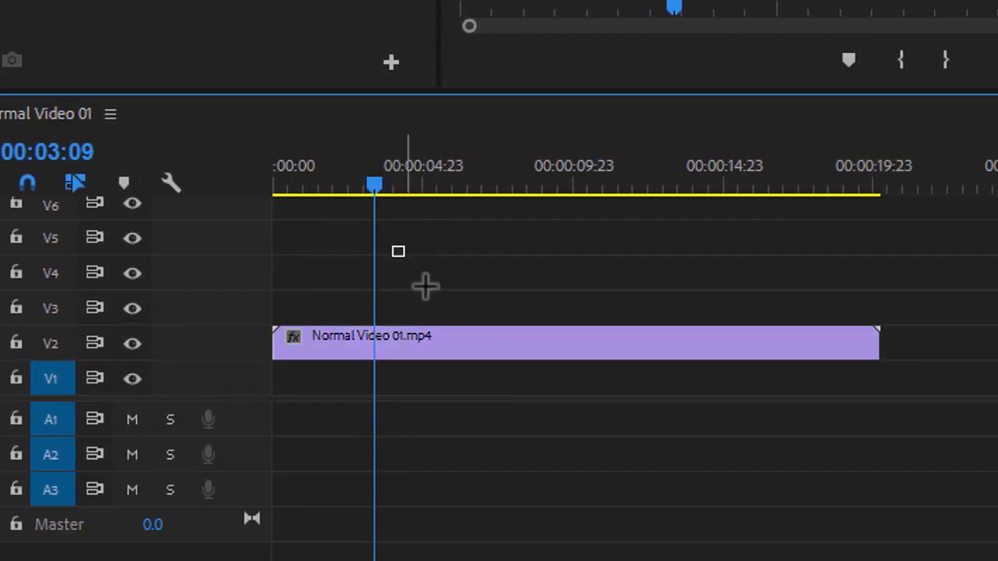
drag(382, 185, 375, 187)
key(ctrl+k)
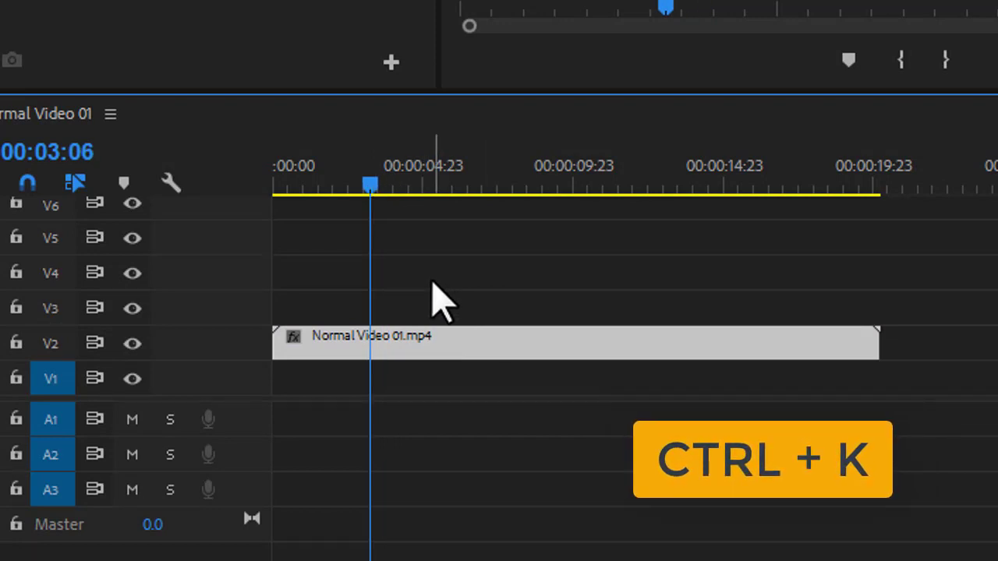
key(ctrl+k)
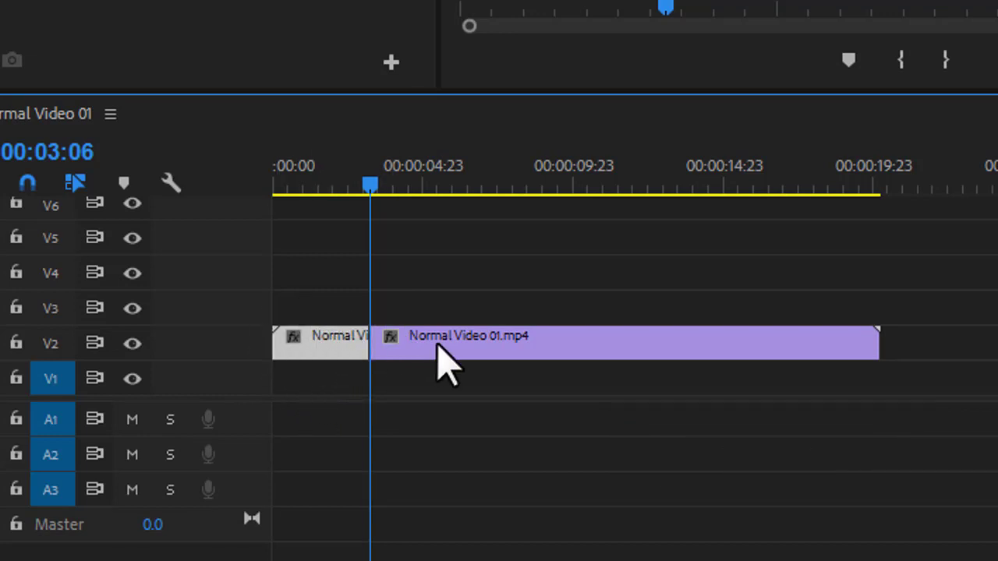
mouse_move(441, 360)
mouse_down()
mouse_move(577, 361)
mouse_move(449, 366)
mouse_up()
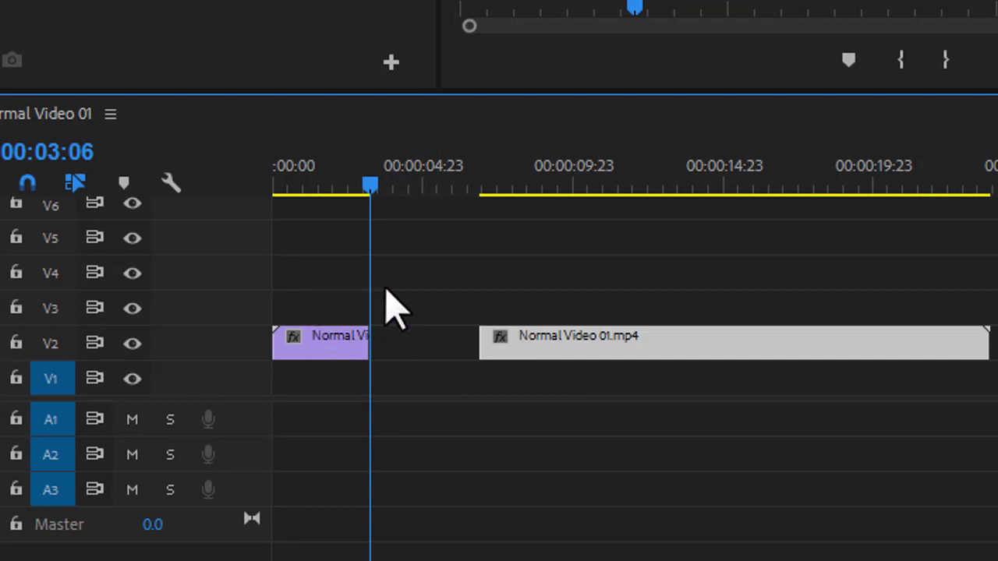
- Split the second V2 piece at 00:00:11:18 and move its first part to start at about 5 seconds
click(545, 185)
drag(544, 185, 628, 190)
drag(684, 264, 787, 381)
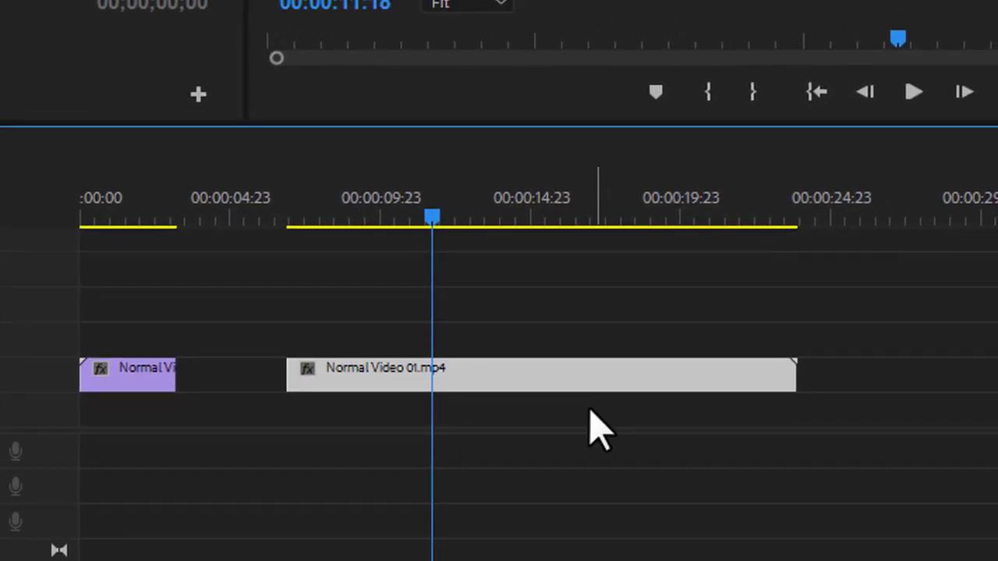
key(ctrl+k)
drag(388, 382, 337, 383)
- Raise the last piece to V3 and the first piece to V4, keeping their start times
click(543, 374)
drag(544, 375, 546, 348)
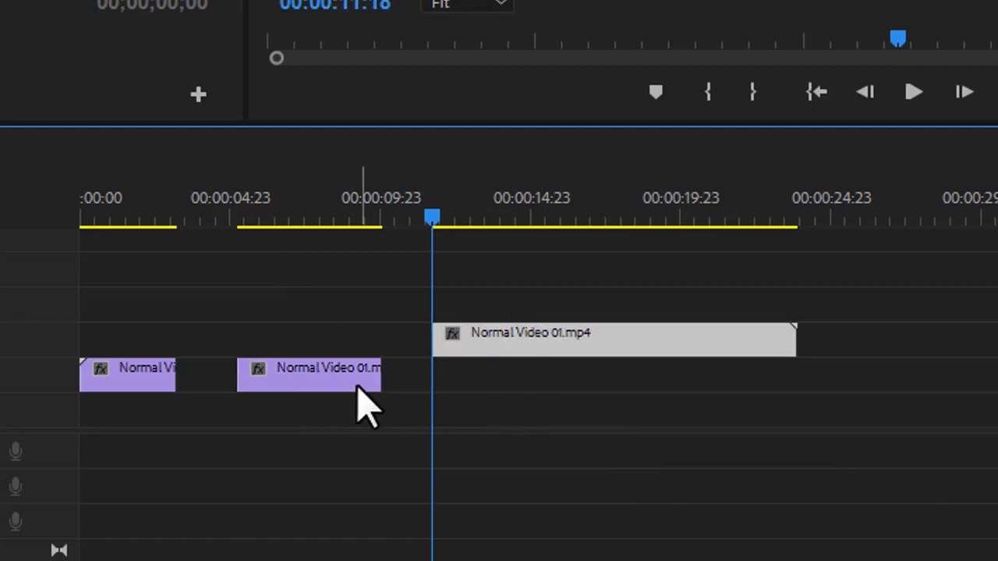
drag(159, 365, 156, 299)
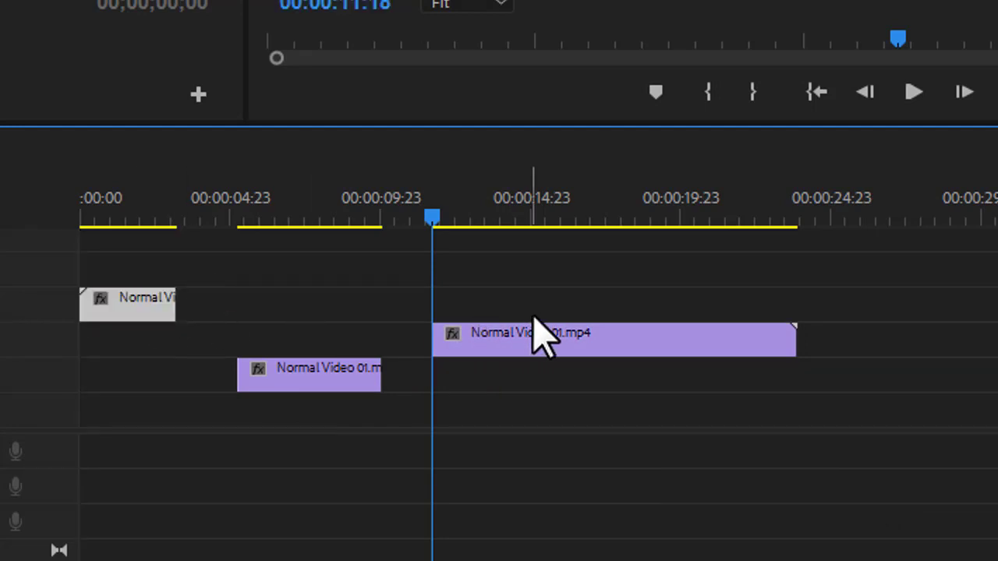
- Split the V3 clip at 00:00:17:20, raise its second part to V4, and return the playhead to 00:00:00:00
click(612, 217)
click(635, 339)
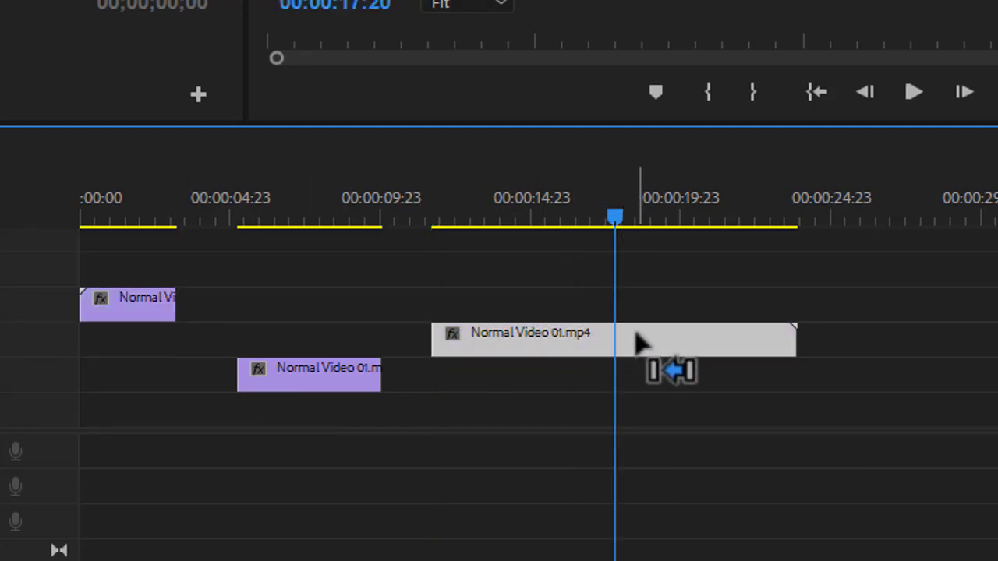
key(ctrl+k)
drag(673, 330, 716, 297)
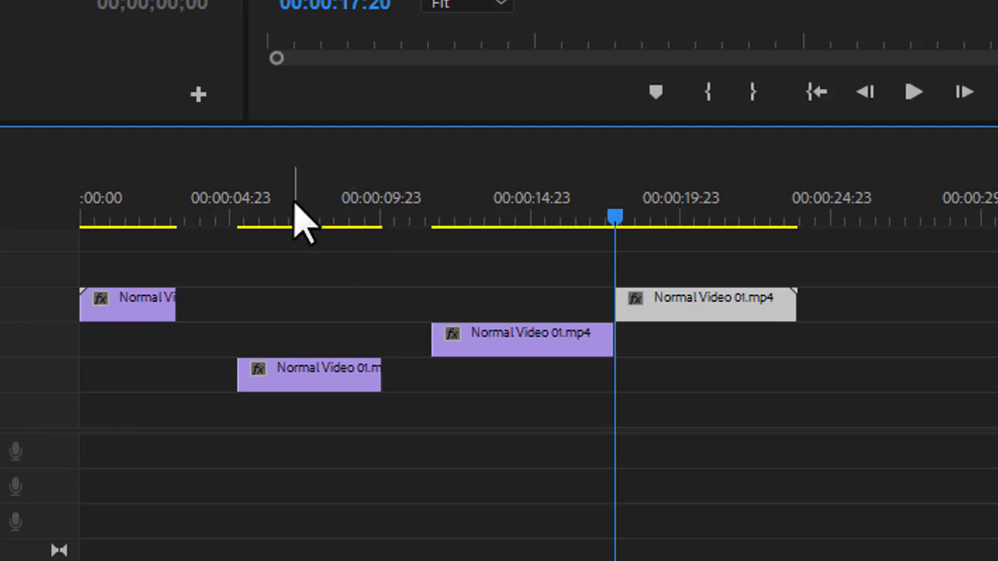
drag(294, 201, 0, 183)
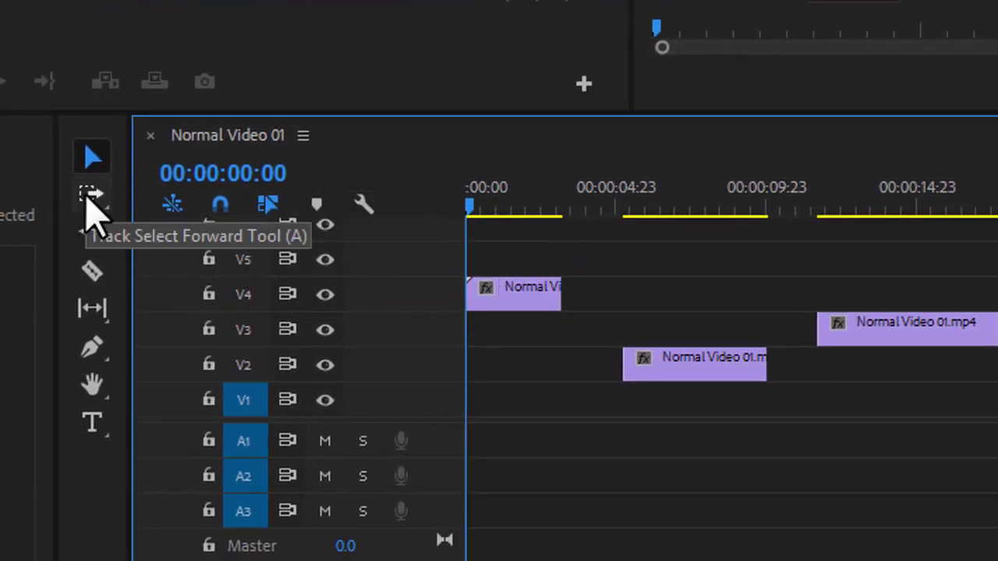
- With the Track Select Forward tool, select onward from the first, V2, V3 and last clips in turn, ending on the first clip again
click(89, 196)
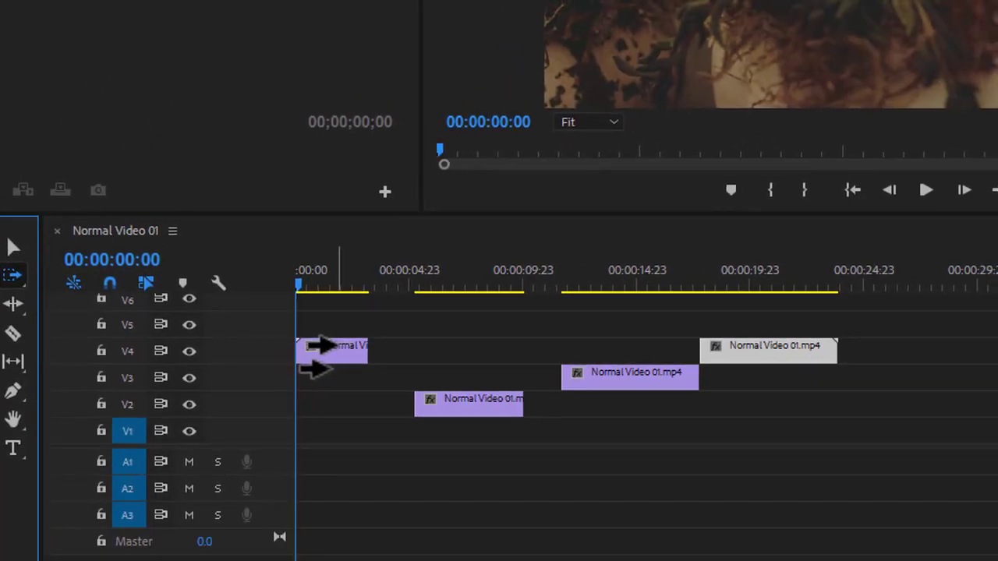
click(344, 344)
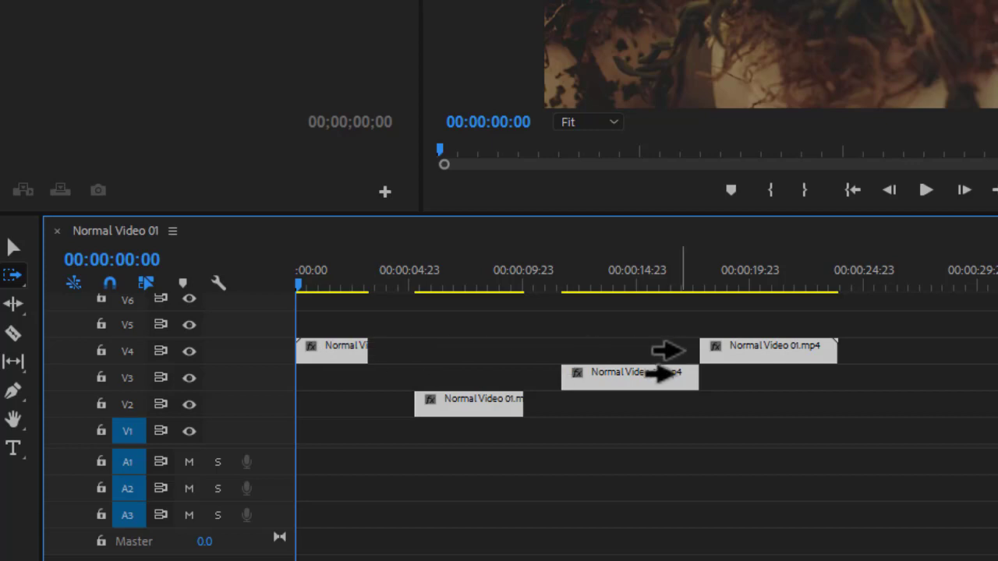
click(515, 398)
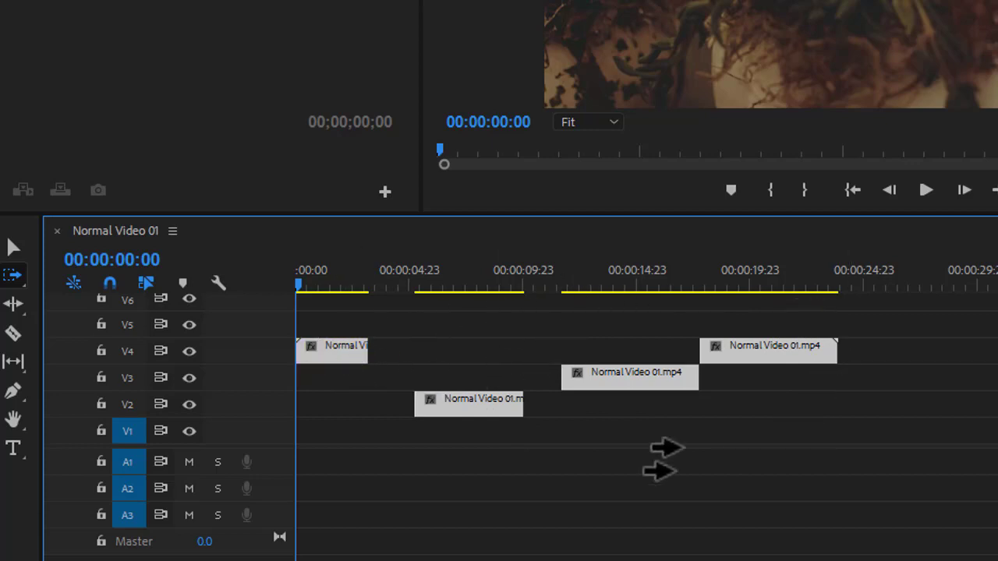
click(450, 411)
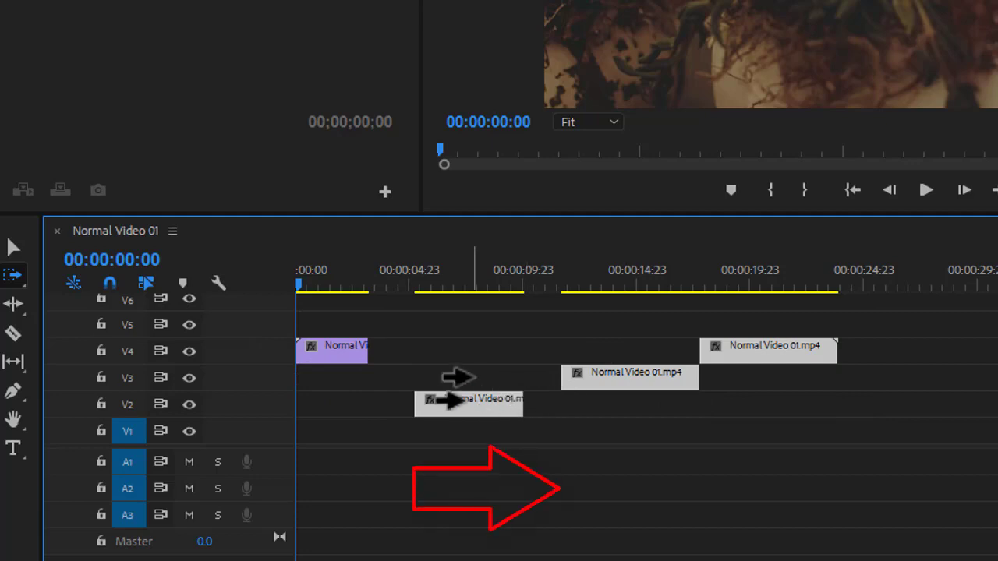
click(636, 371)
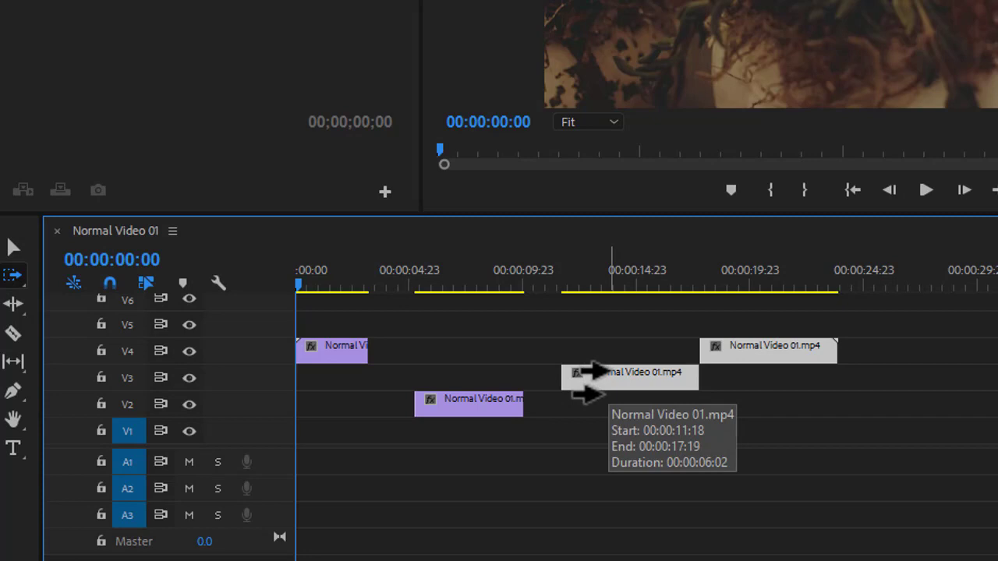
click(764, 346)
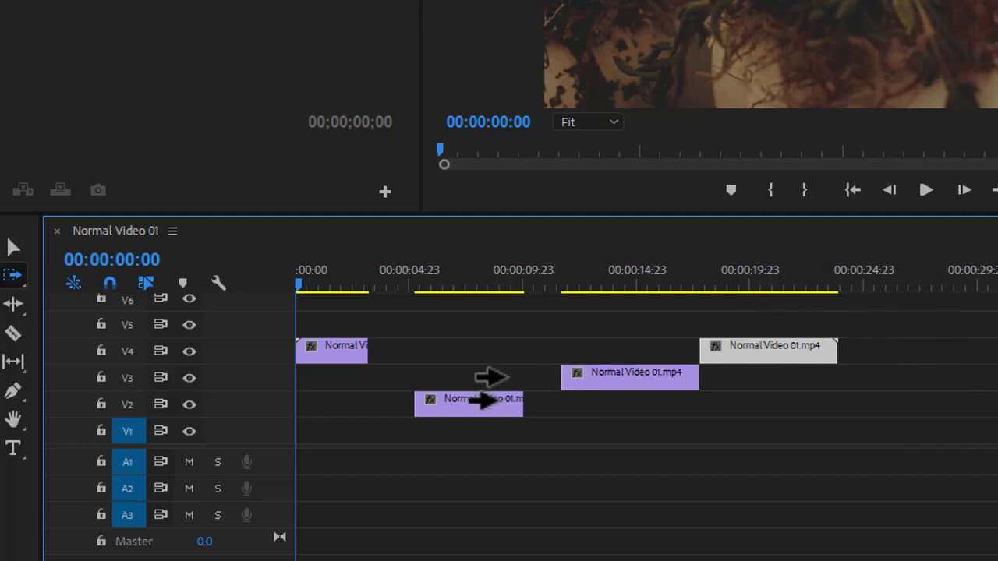
click(316, 347)
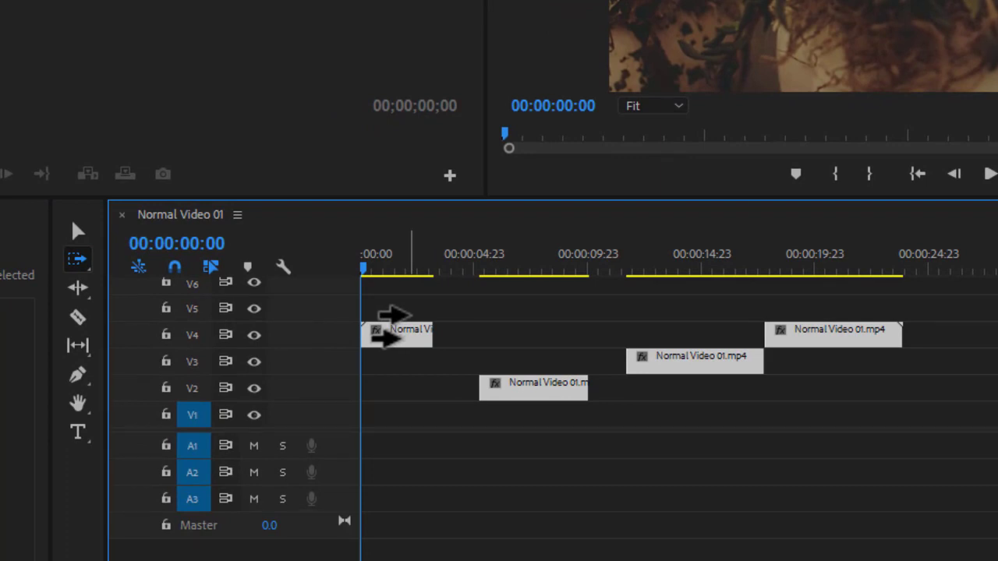
- Try the Track Select Backward tool from the last, V3 and V2 clips in turn, and delete the V2 clip with everything before it
click(76, 265)
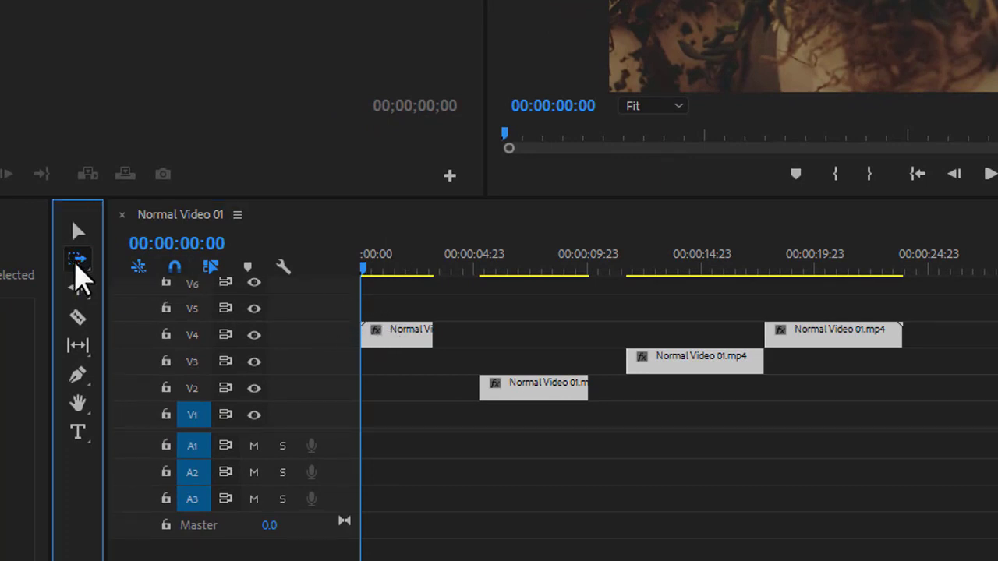
click(76, 257)
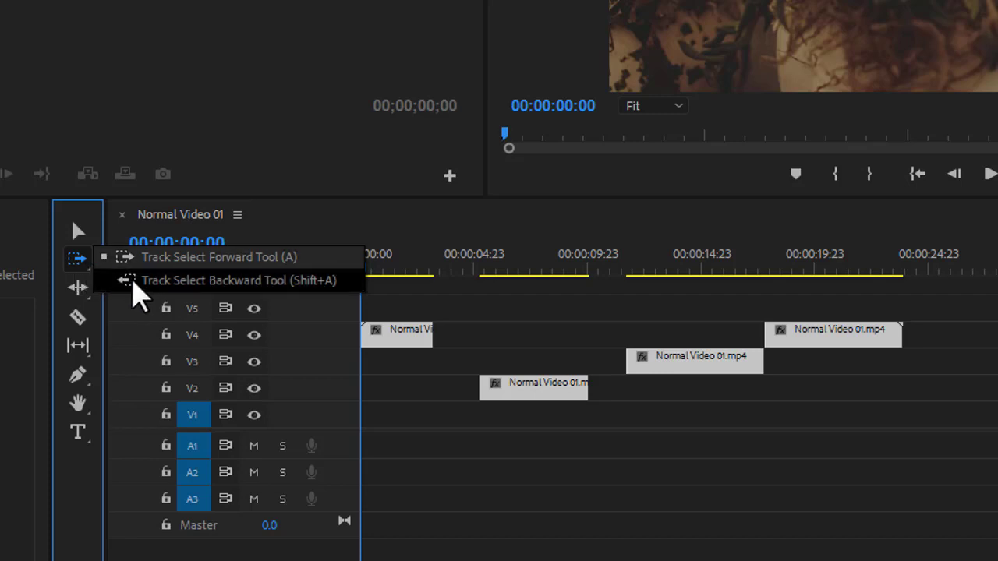
click(243, 282)
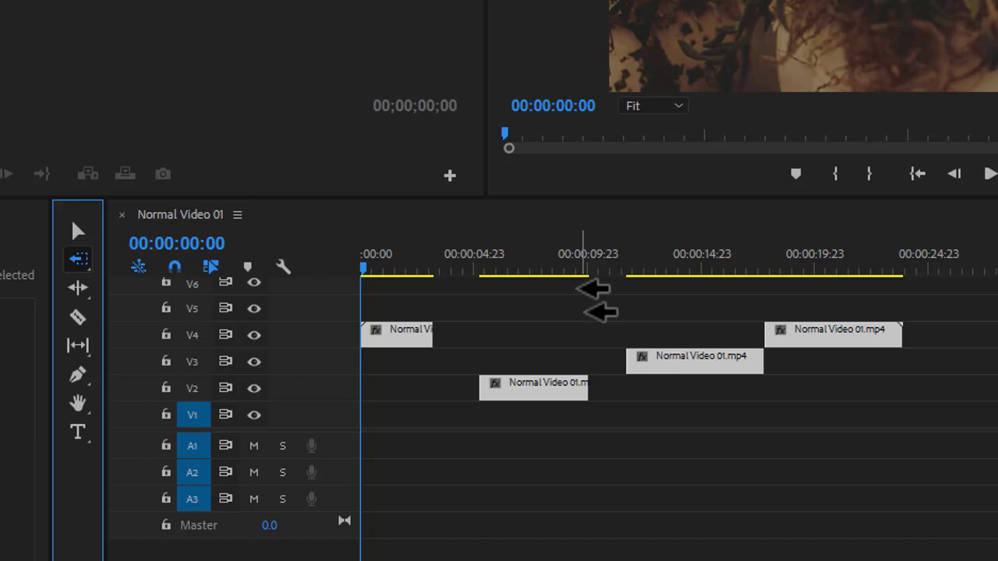
click(799, 332)
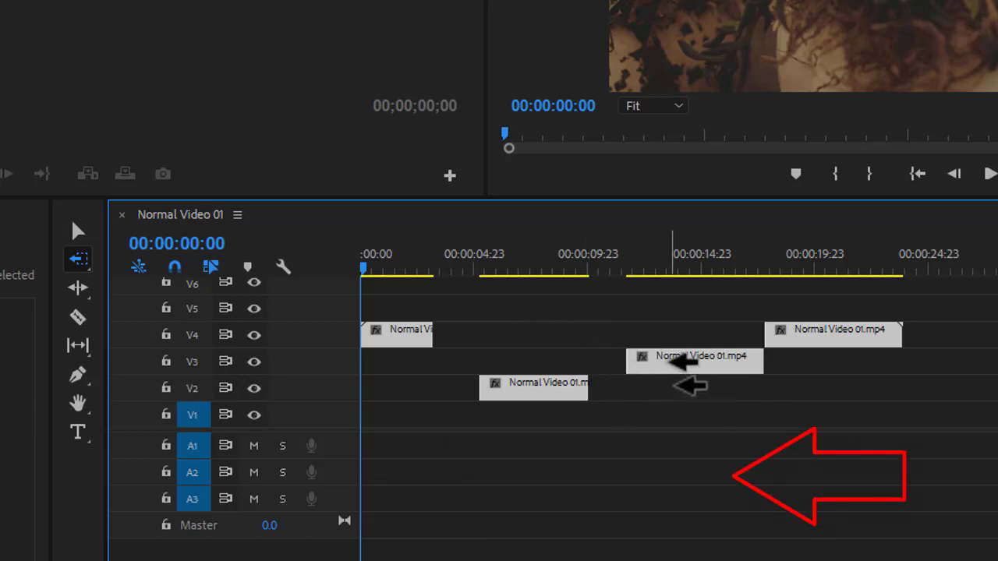
click(684, 366)
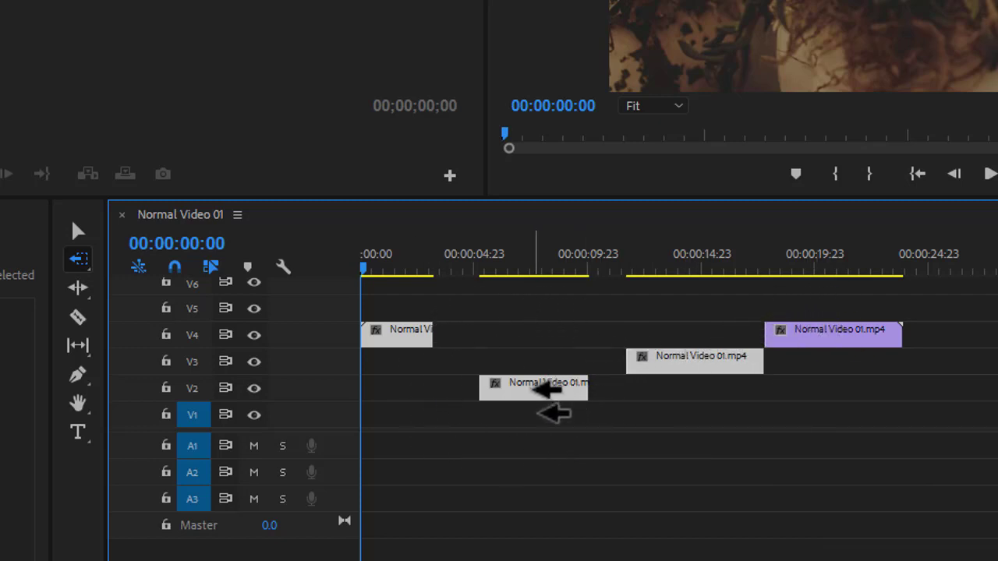
click(537, 400)
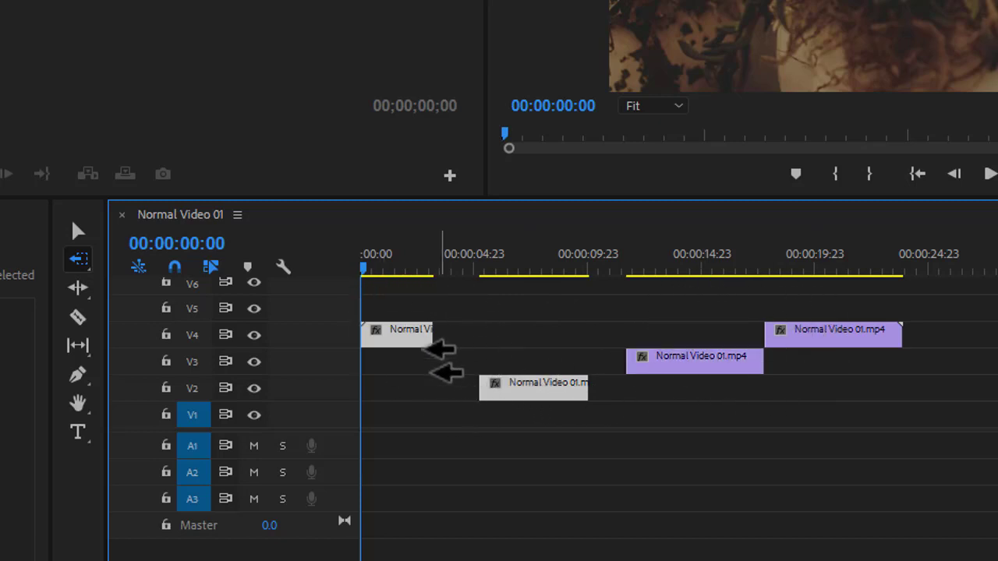
key(Delete)
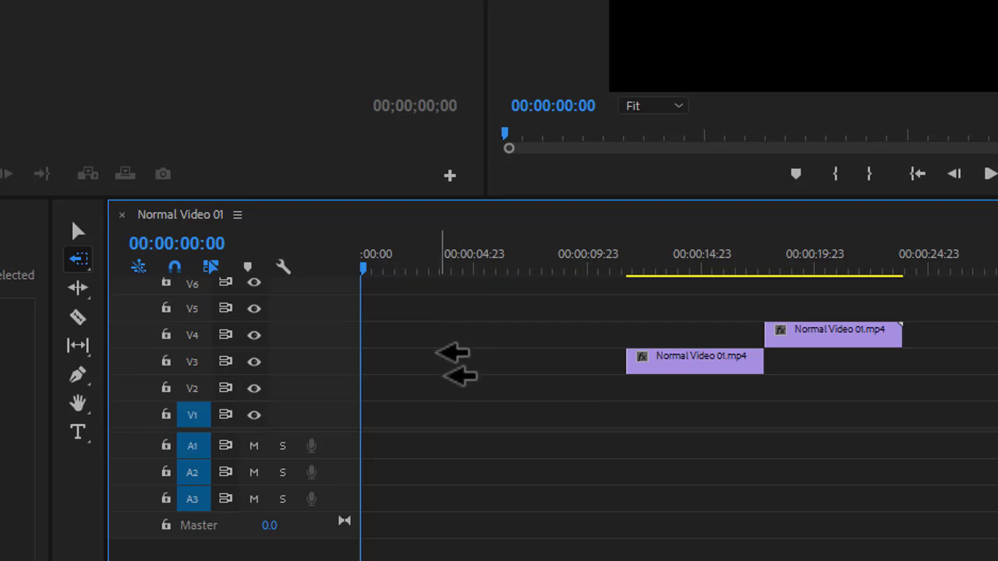
- Undo the deletion and all the earlier splits and moves until V2 holds one uncut clip starting at 00:00:00:00
key(ctrl+z)
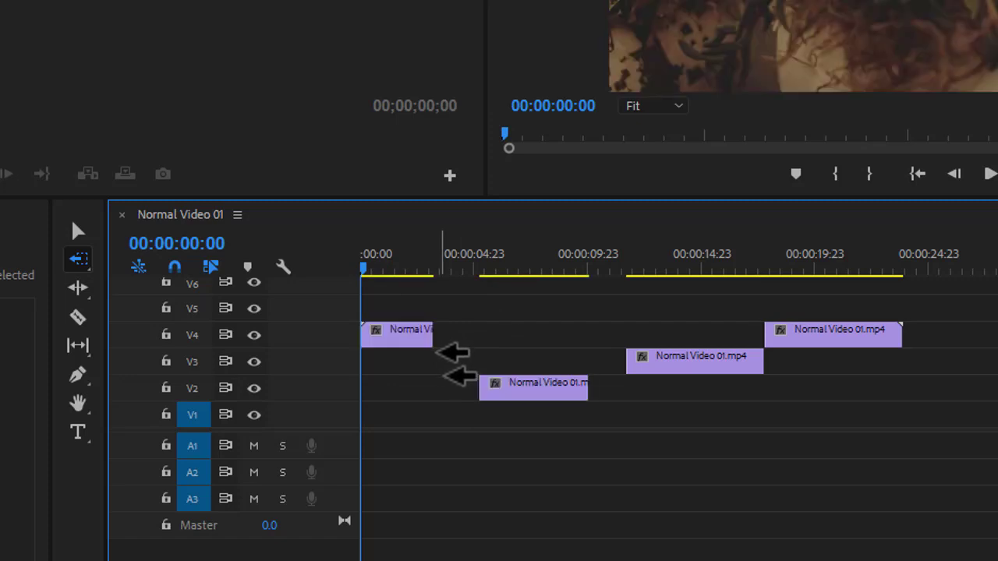
key(v)
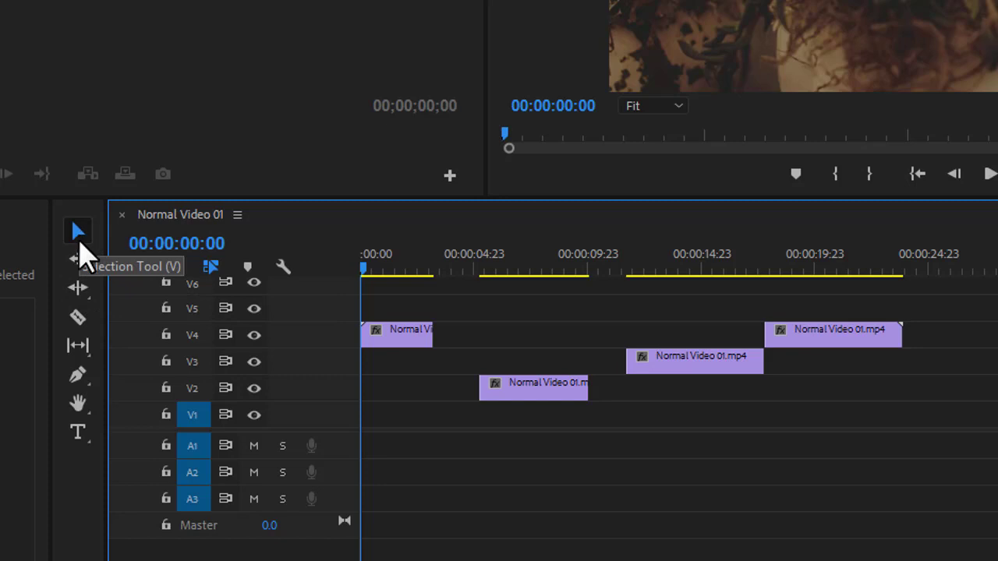
click(78, 287)
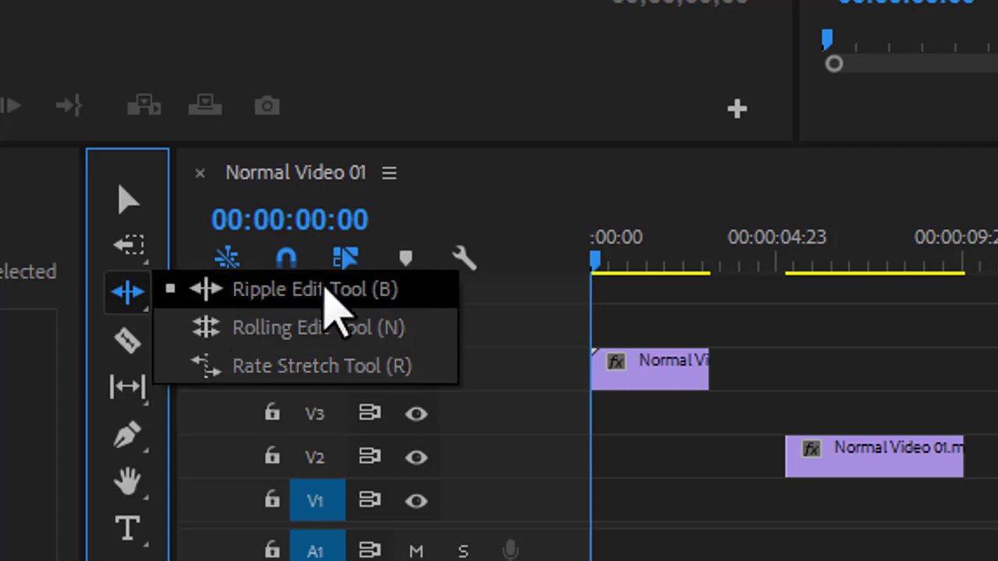
click(285, 301)
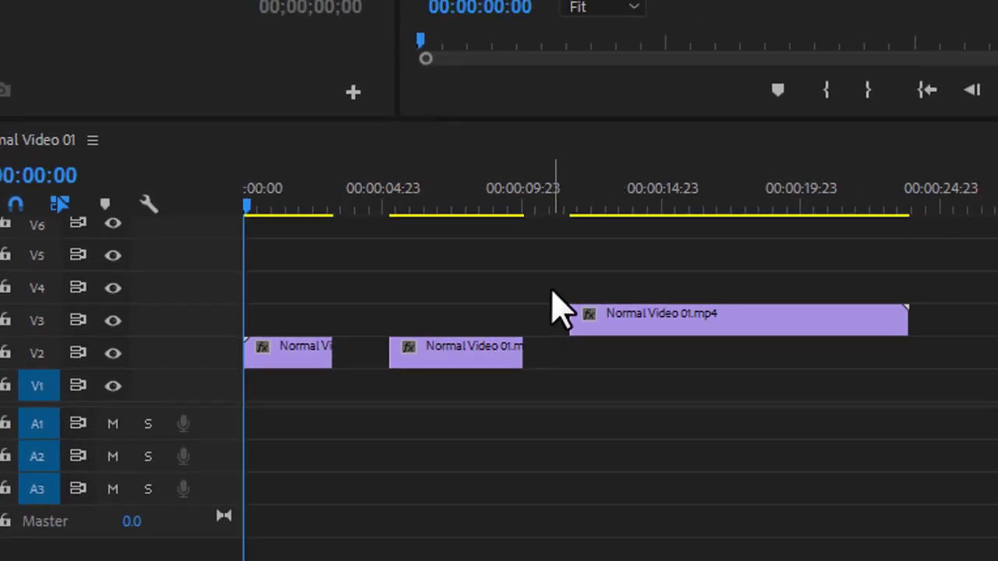
key(ctrl+z)
key(ctrl+z)
key(ctrl+z)
key(ctrl+z)
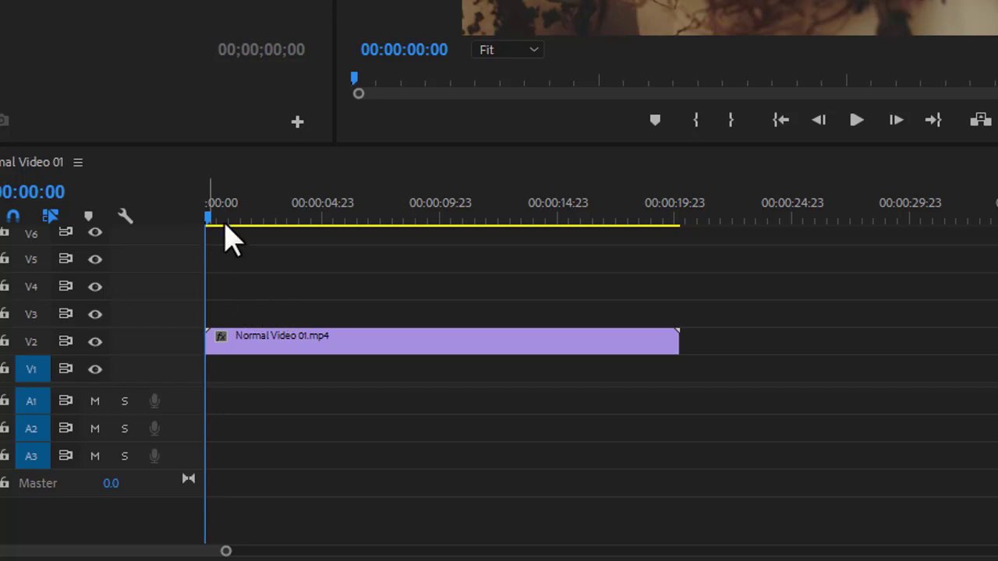
- Split the V2 clip at 00:00:08:00 and select each half in turn, ending on the first one
drag(251, 211, 403, 231)
drag(425, 280, 535, 377)
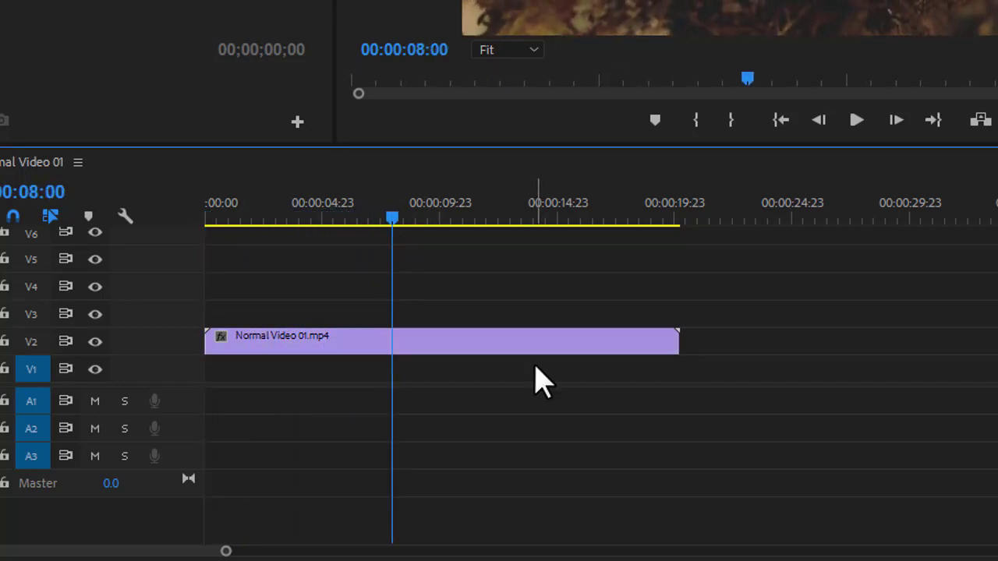
click(432, 353)
key(ctrl+k)
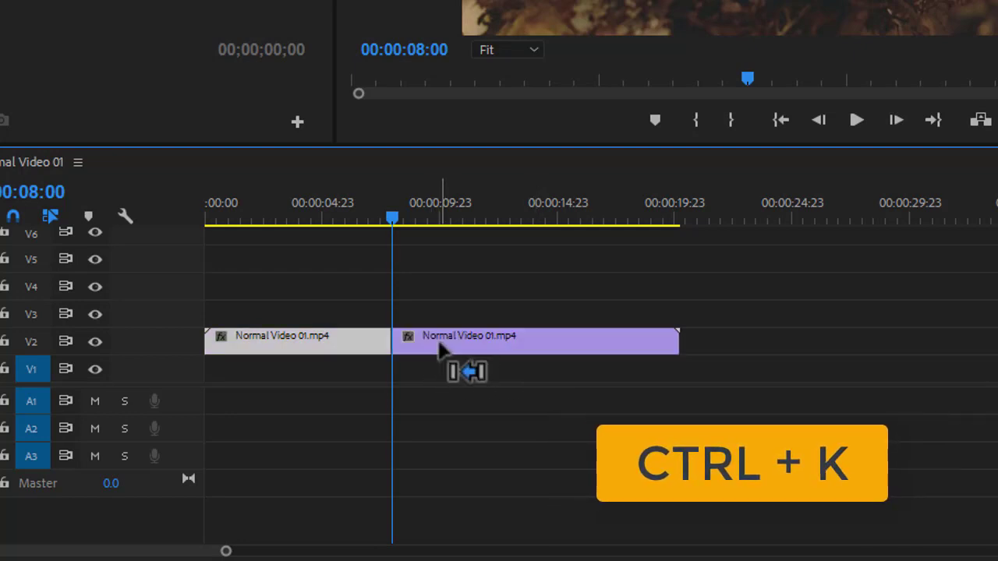
click(438, 353)
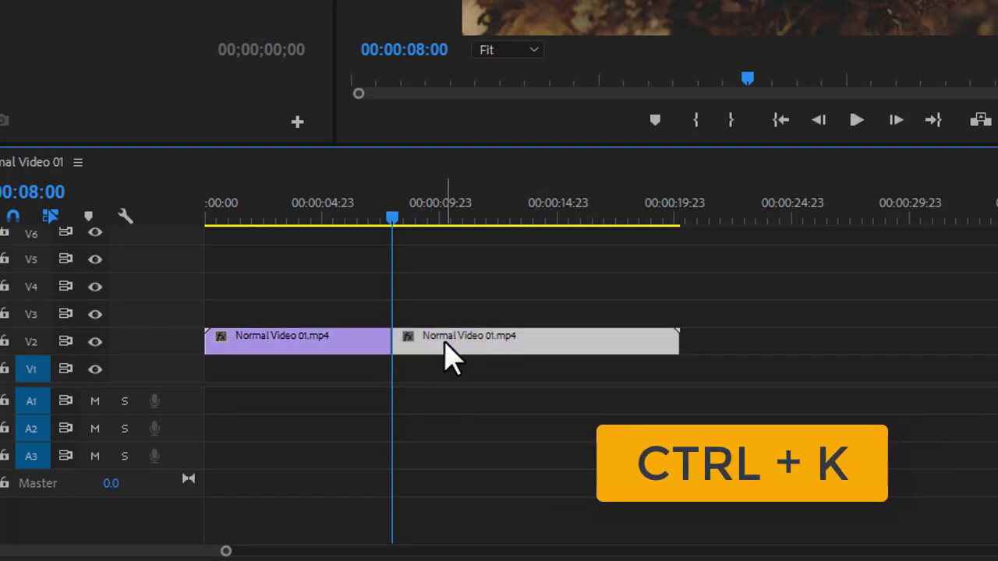
click(346, 352)
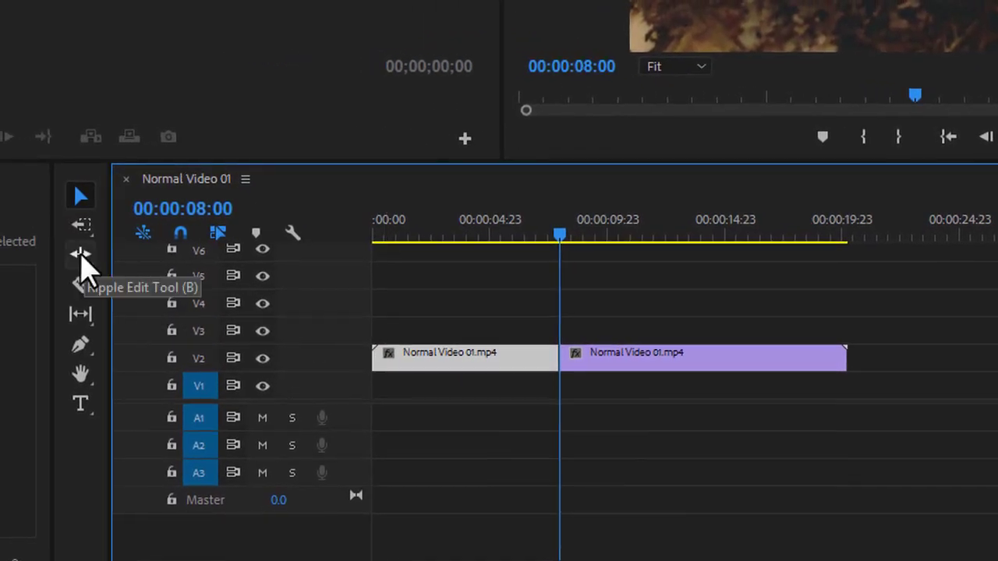
- Select the first clip's end edge with the Ripple Edit tool, return to the Selection tool and deselect everything
click(81, 254)
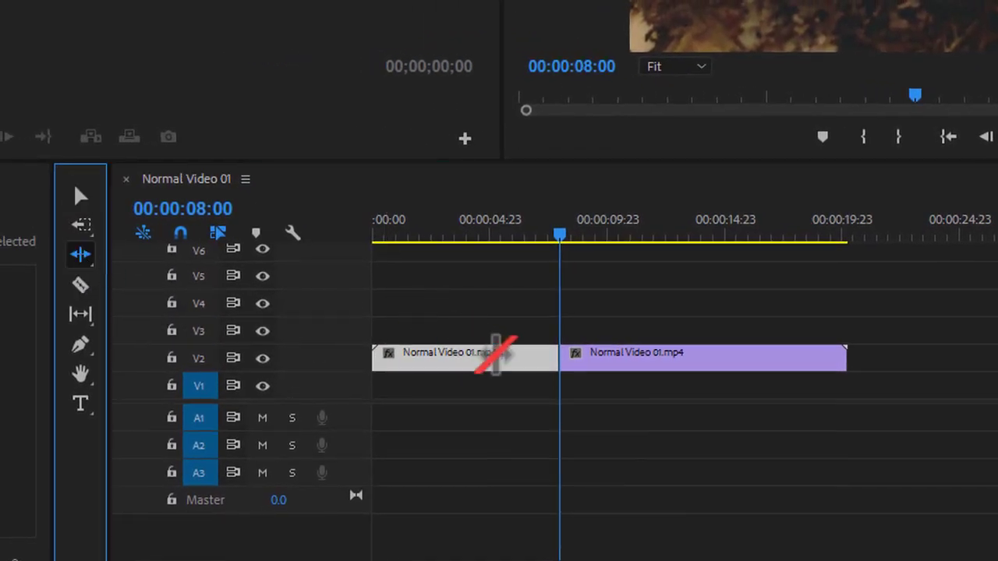
click(552, 359)
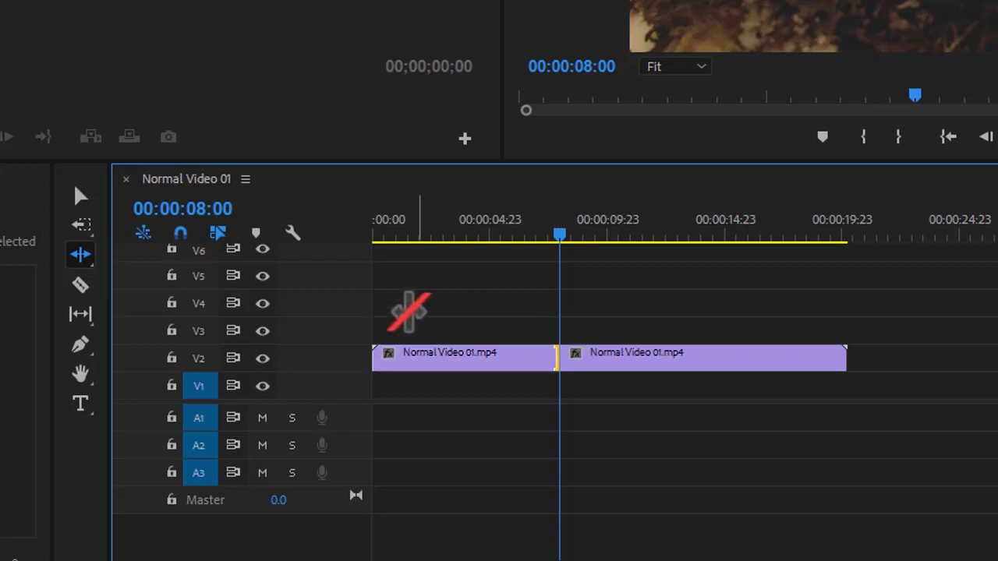
key(v)
click(520, 284)
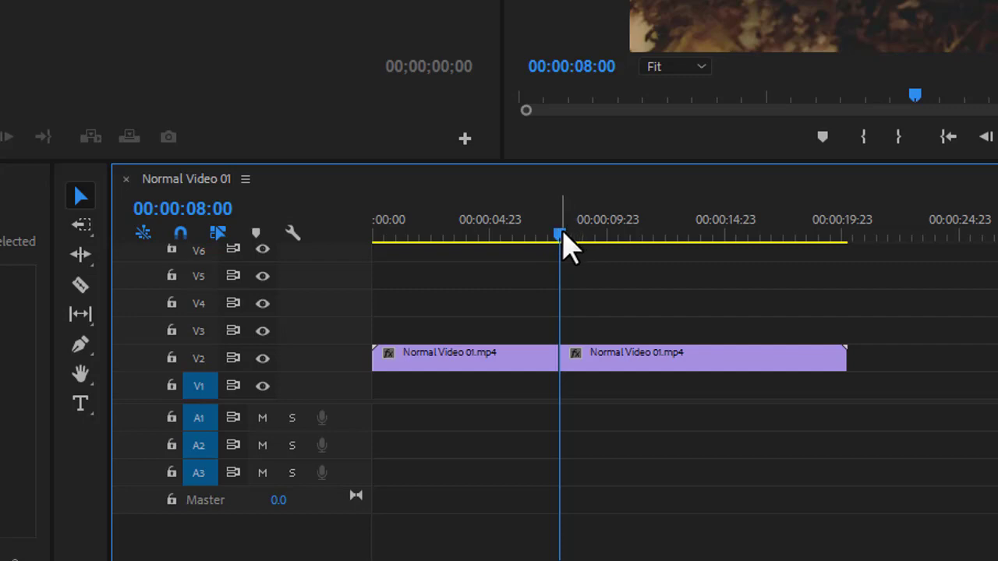
- Split the second clip on V2 at 00:00:11:15
drag(563, 233, 647, 234)
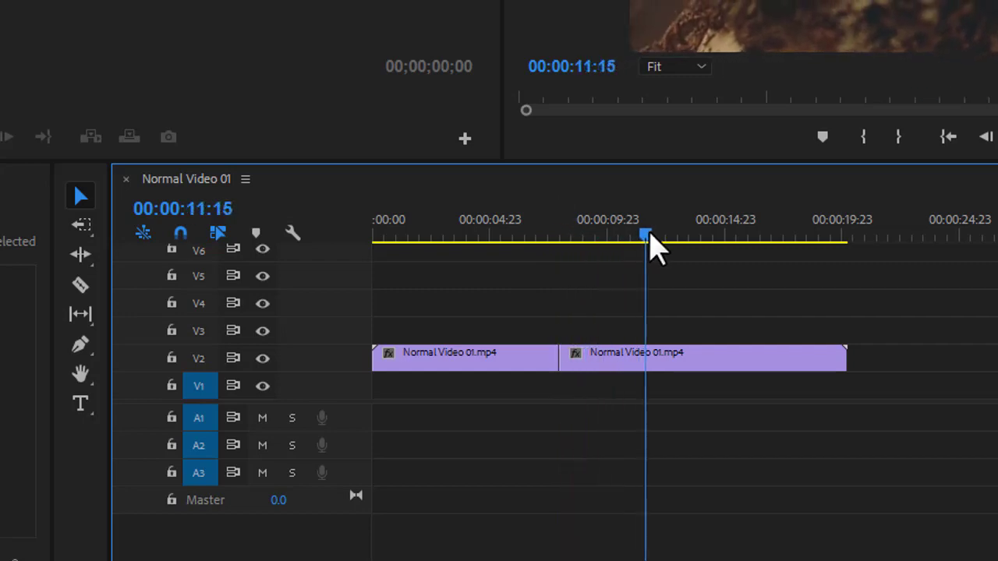
drag(670, 302, 765, 373)
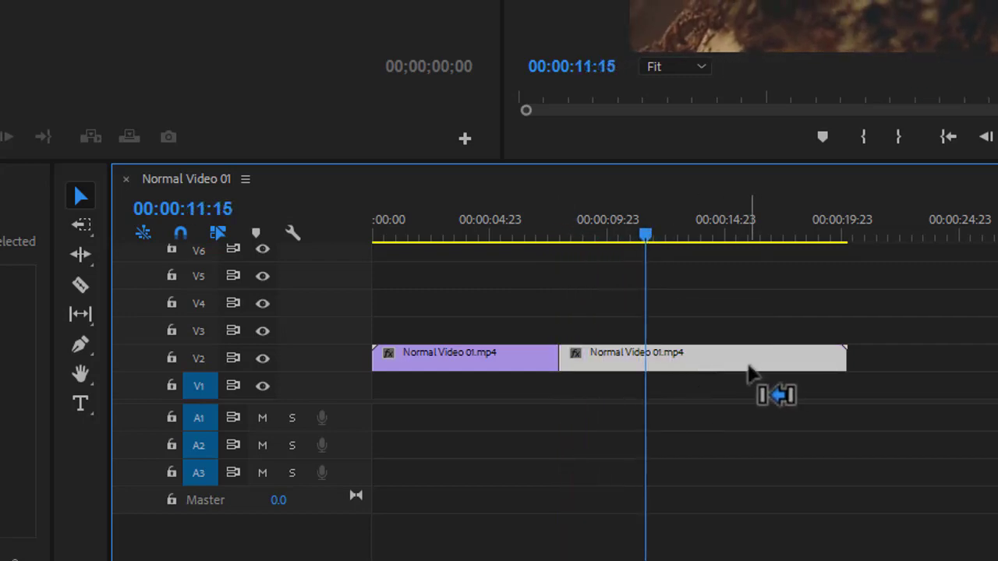
key(ctrl+k)
- Delete the middle piece on V2 and close the gap by moving the last piece against the first
click(602, 316)
click(597, 358)
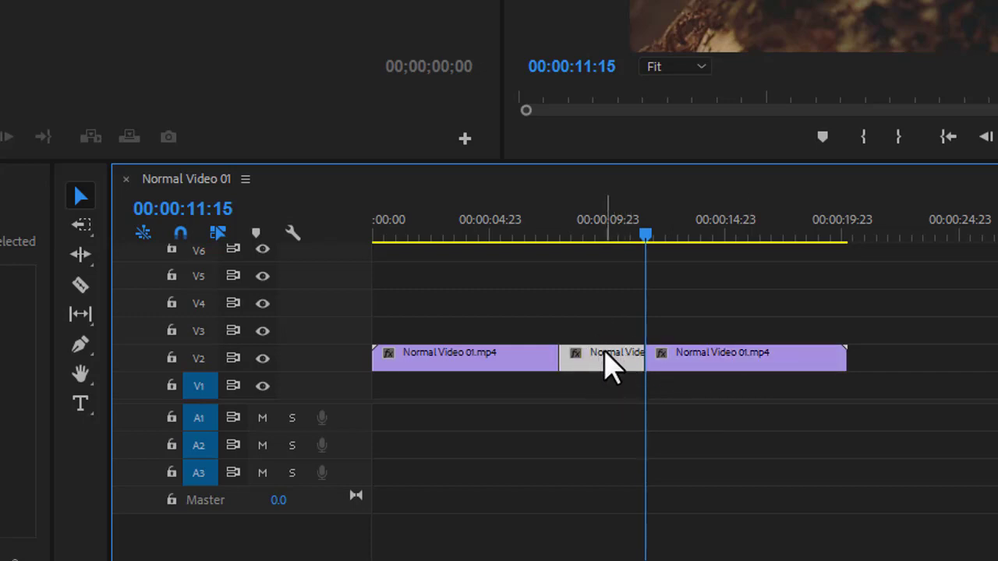
key(Delete)
drag(705, 365, 623, 364)
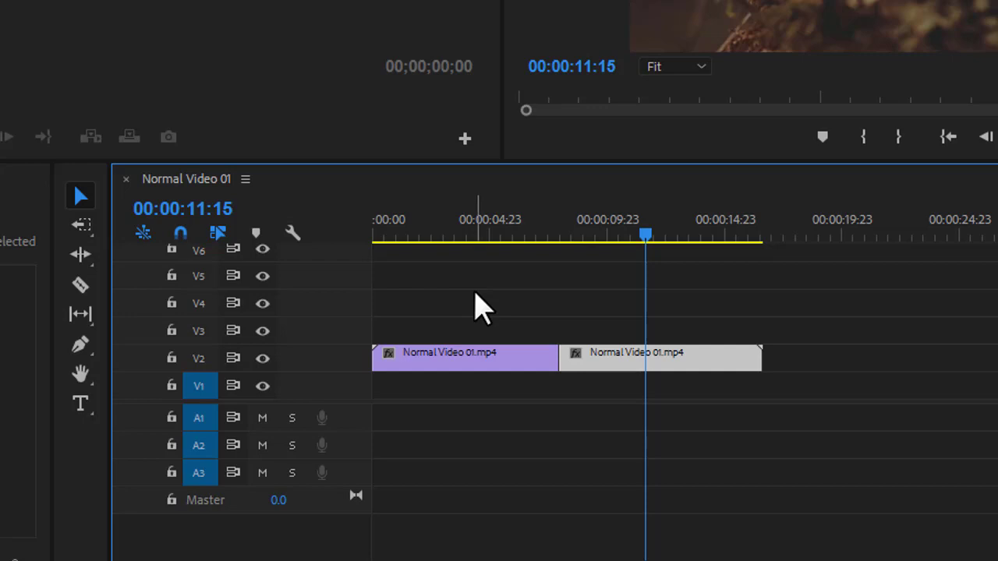
- Undo the gap closing, the deletion and both splits to restore one uncut clip on V2
key(ctrl+v)
key(ctrl+z)
key(ctrl+z)
- Split the V2 clip at 00:00:07:13 and place the playhead at 00:00:13:16
drag(643, 237, 551, 234)
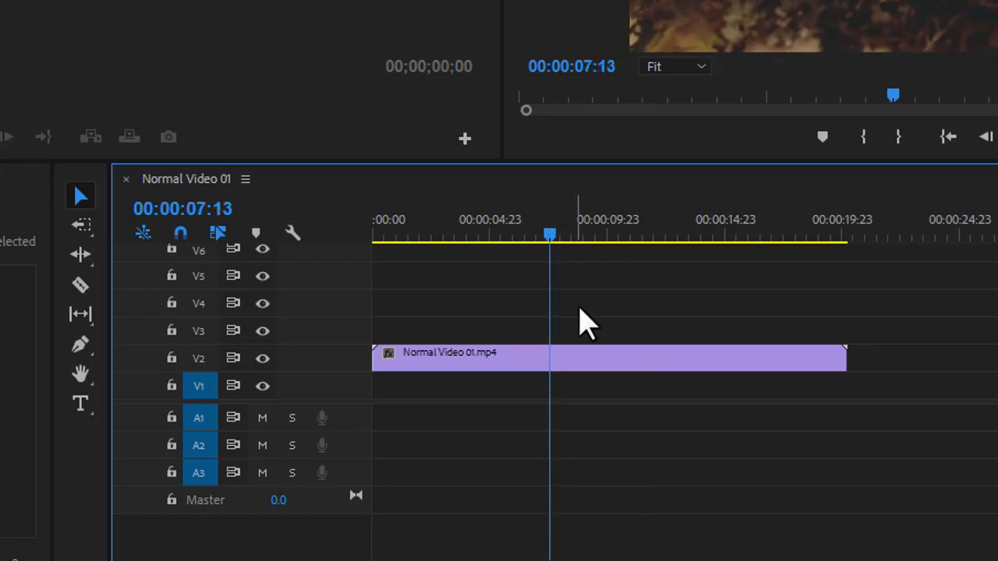
click(597, 359)
key(ctrl+k)
drag(564, 235, 693, 236)
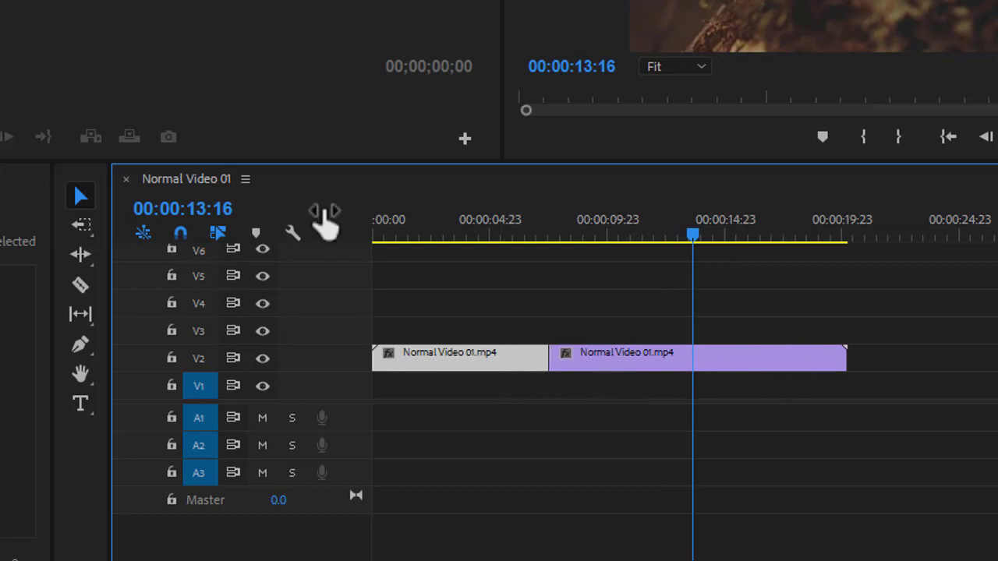
- With the Ripple Edit tool, trim the start of the second V2 clip forward by 00:00:06:03
click(81, 254)
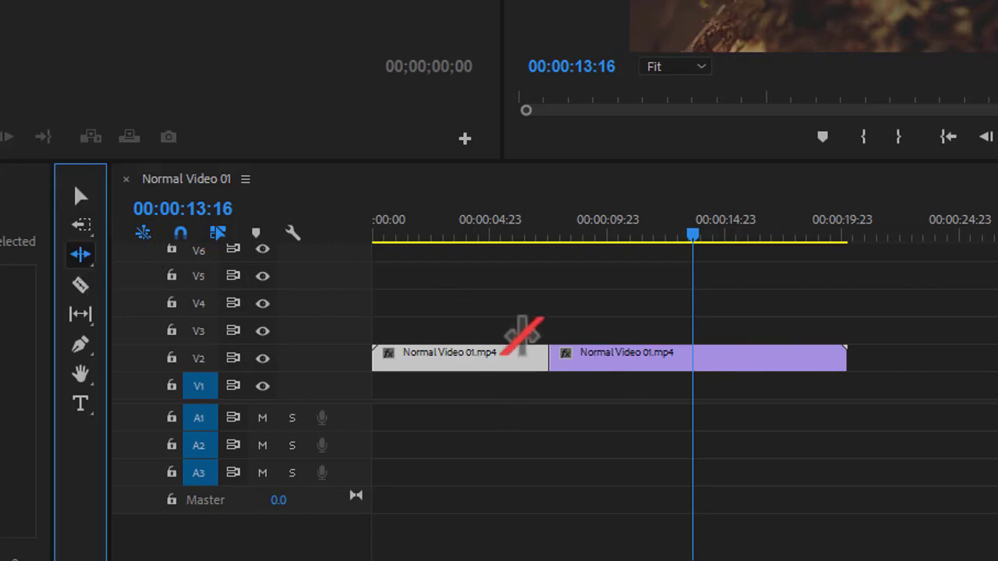
drag(559, 358, 698, 360)
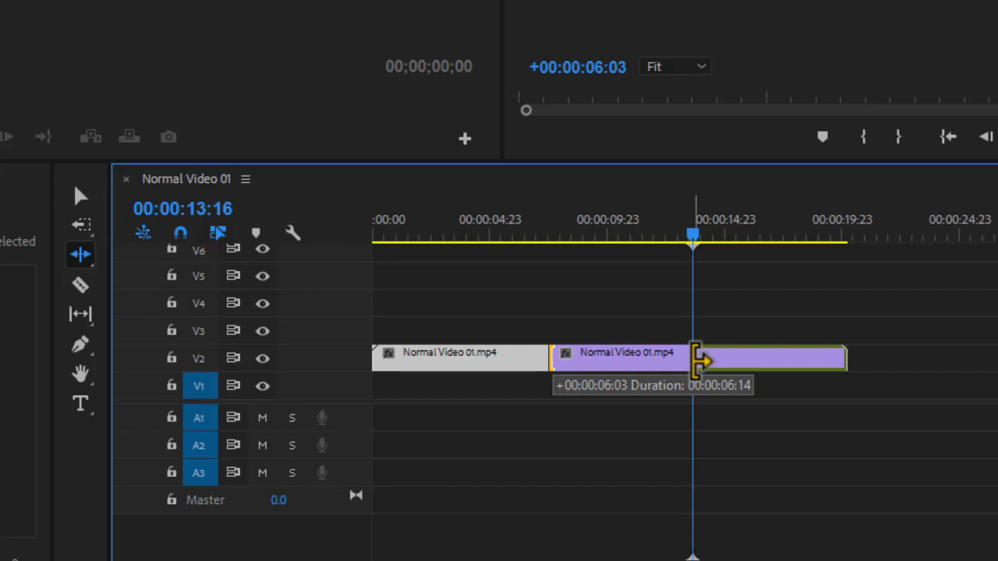
drag(698, 360, 696, 360)
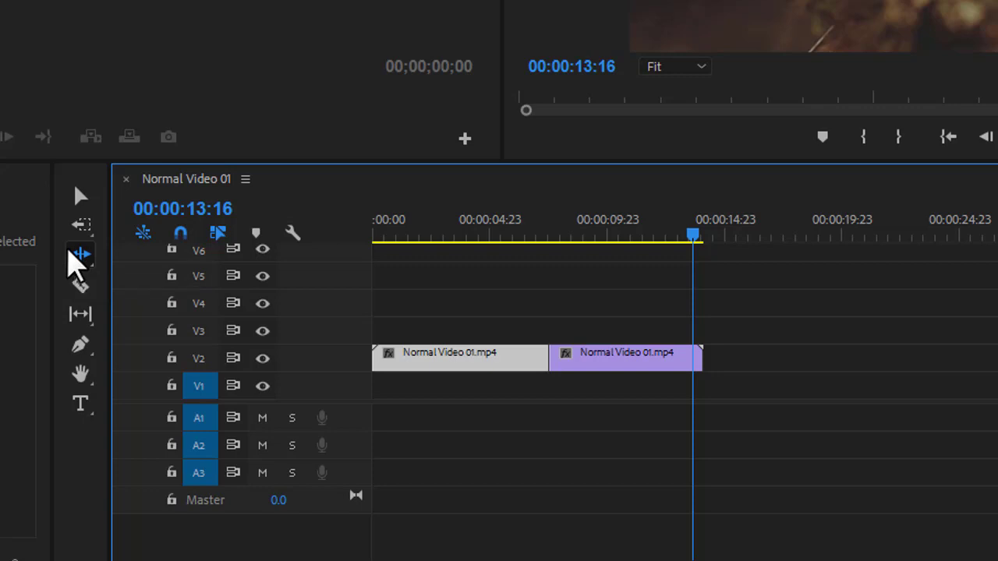
- Choose the Rolling Edit tool in place of Ripple Edit, and return to the Selection tool
click(78, 259)
drag(78, 257, 142, 277)
key(v)
- Move the second clip away from the first, and undo that move, the ripple trim and the split
drag(598, 355, 771, 363)
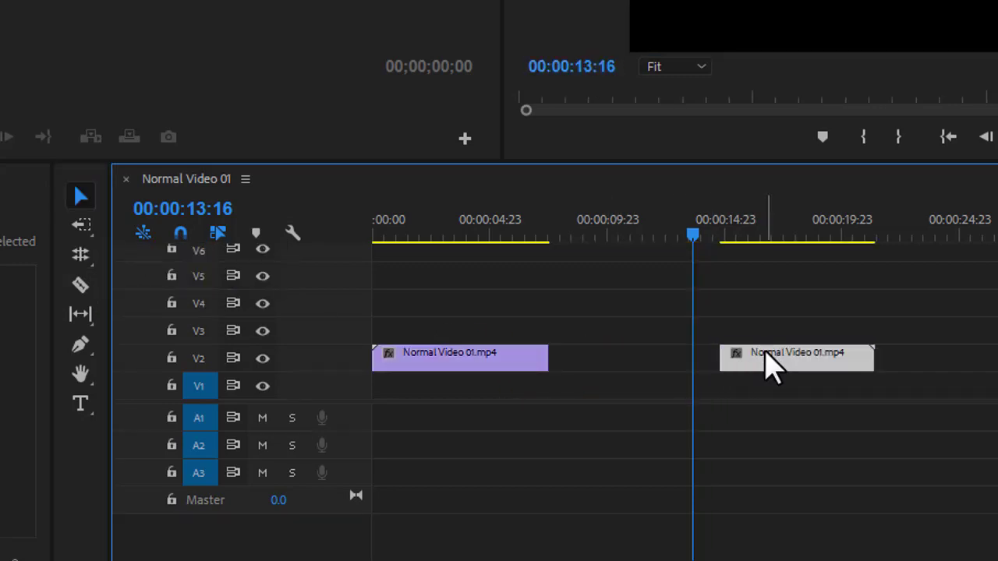
key(ctrl+z)
key(ctrl+z)
key(ctrl+z)
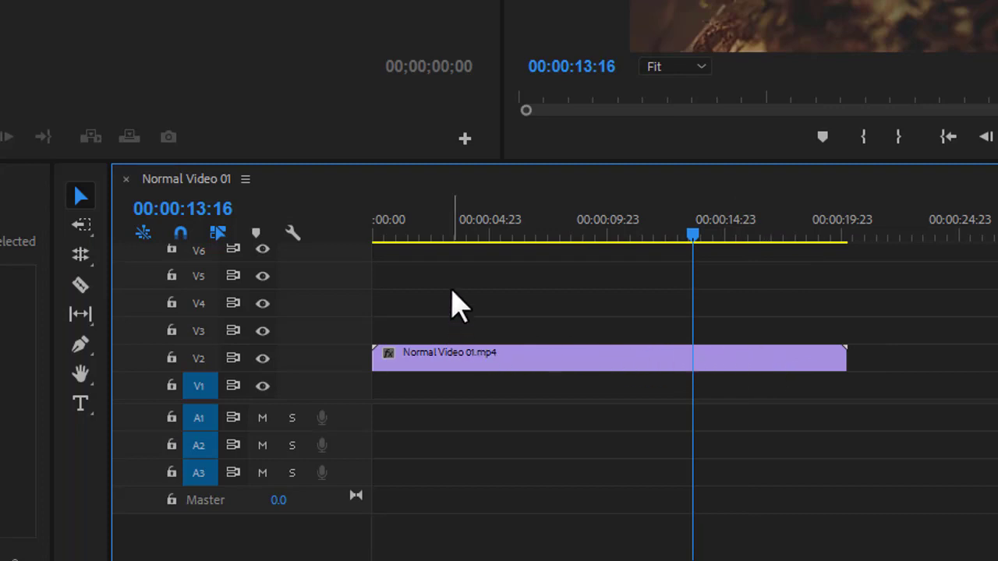
- Split the V2 clip at 00:00:06:07 and split its second part at 00:00:12:00
click(526, 227)
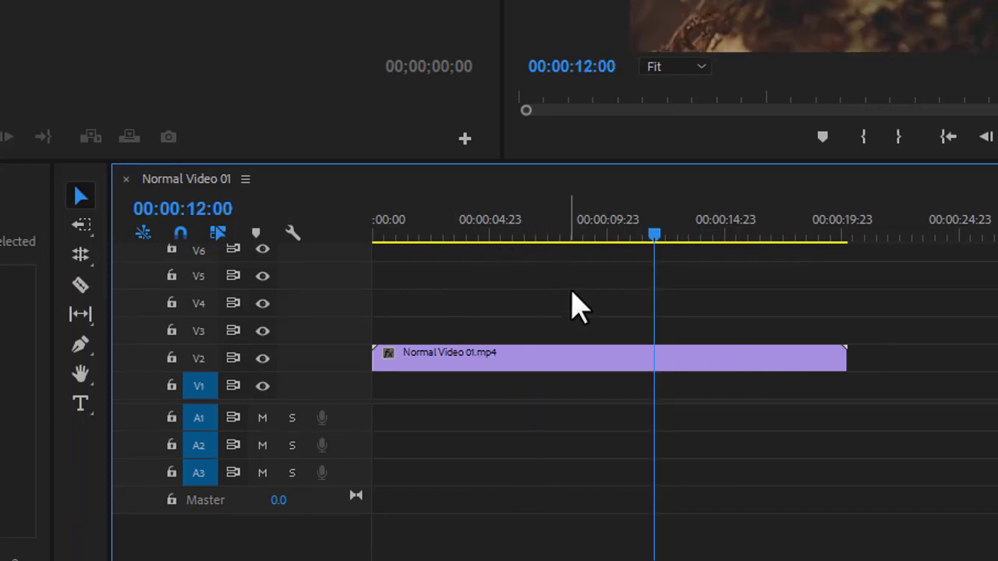
drag(569, 226, 522, 238)
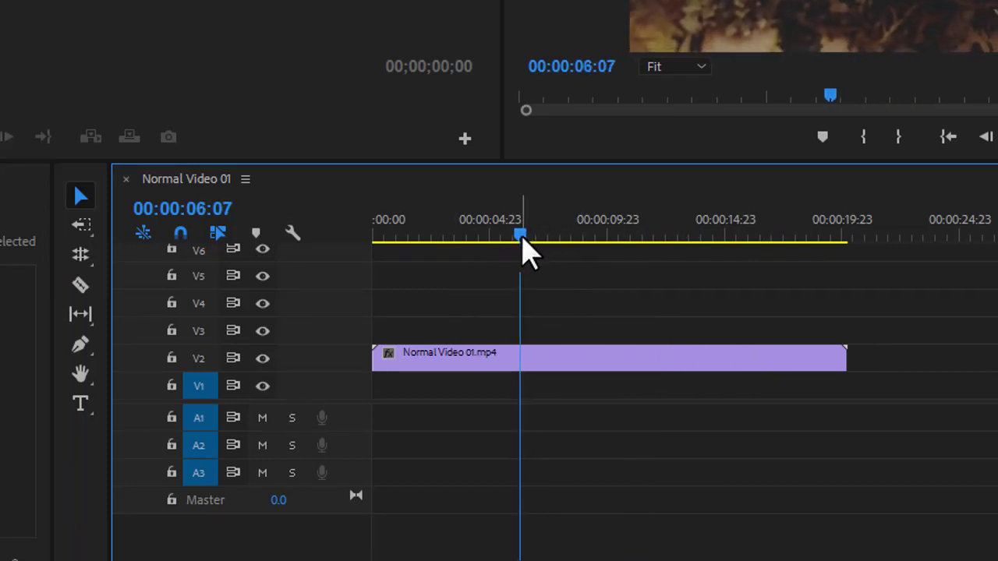
drag(447, 302, 601, 402)
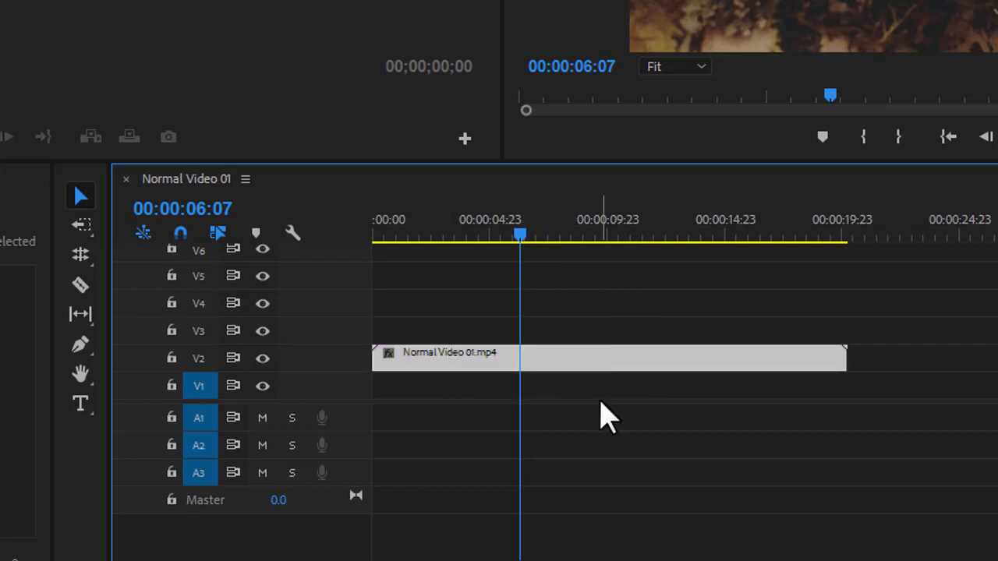
key(ctrl+k)
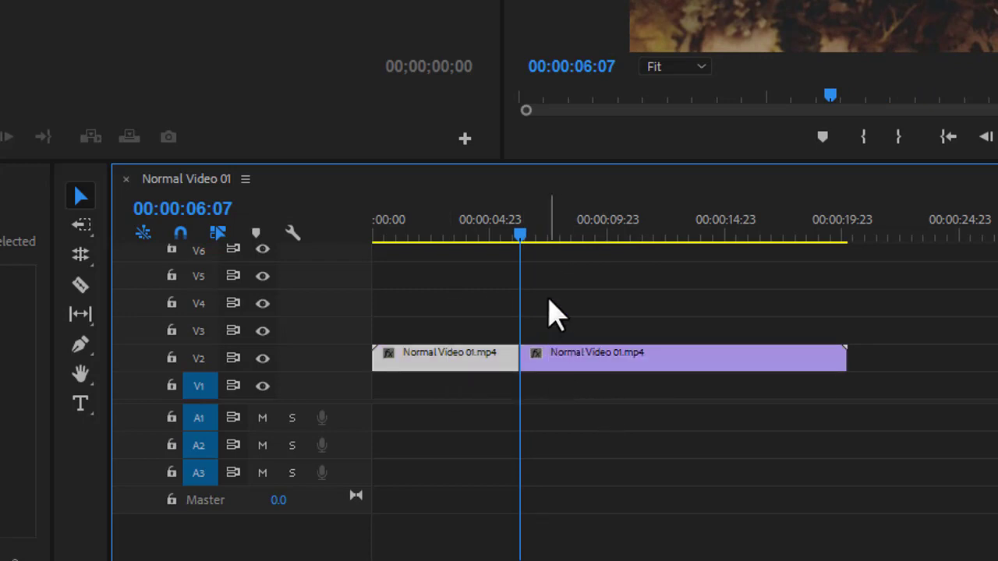
drag(546, 235, 659, 240)
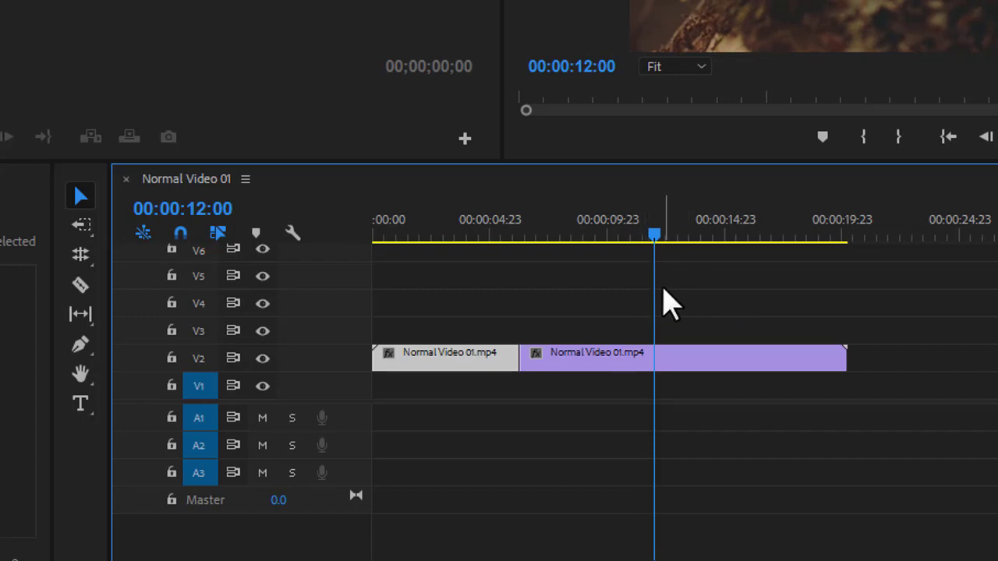
drag(753, 309, 678, 365)
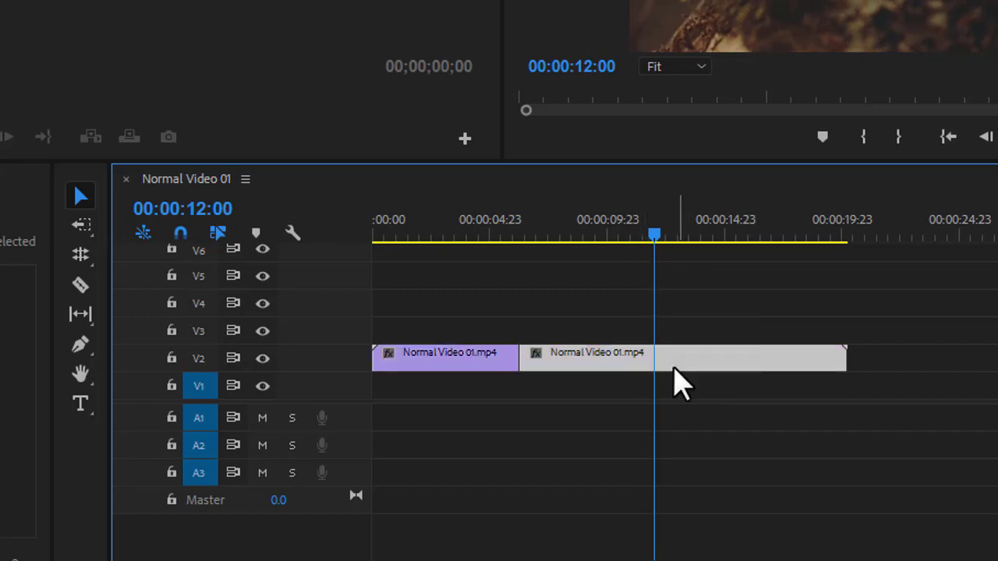
key(ctrl+k)
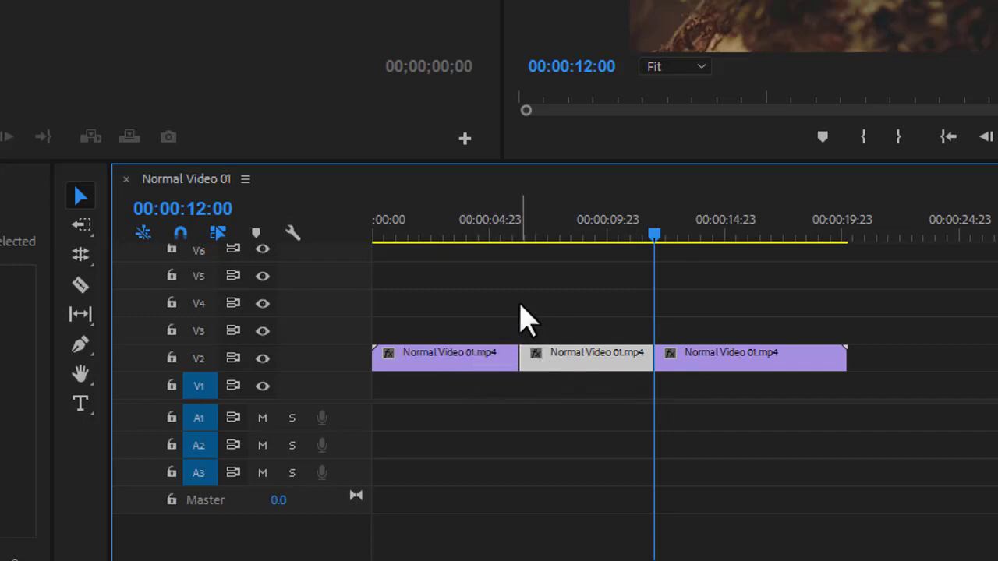
- Place the playhead at 00:00:04:15 and roll the cut between the first and second clips back to it with the Rolling Edit tool
drag(488, 234, 478, 234)
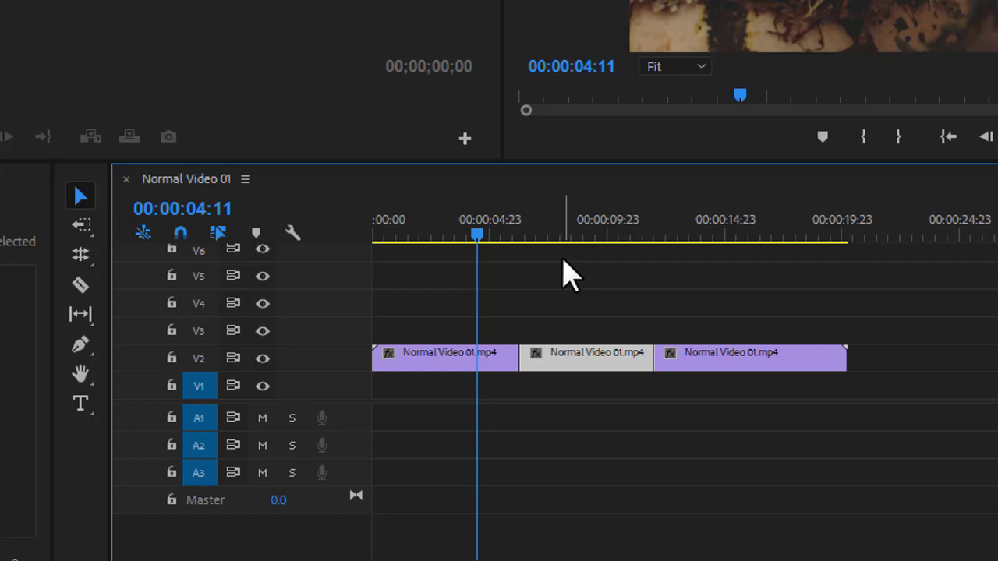
click(642, 274)
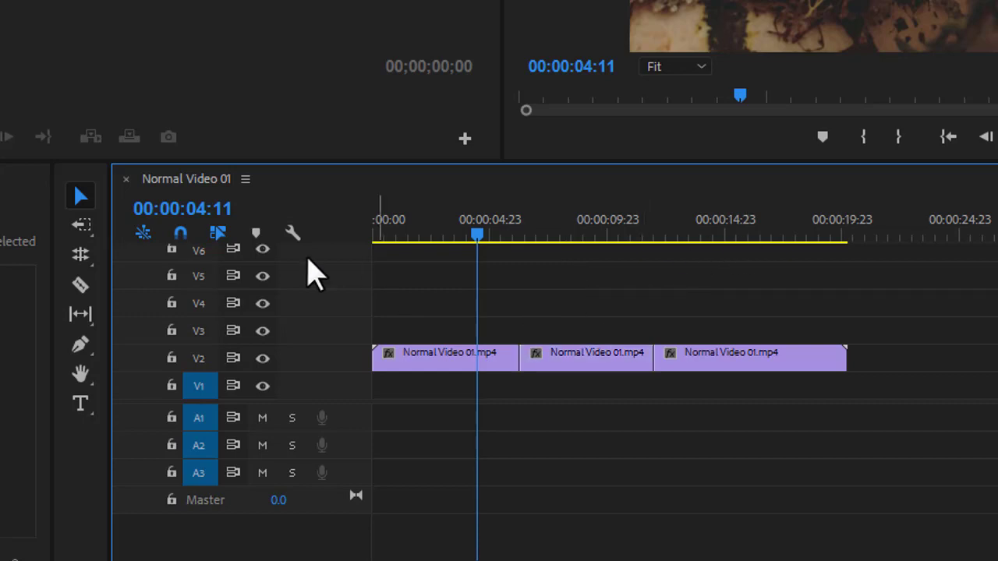
mouse_move(478, 234)
mouse_down()
mouse_move(522, 239)
mouse_move(480, 240)
mouse_up()
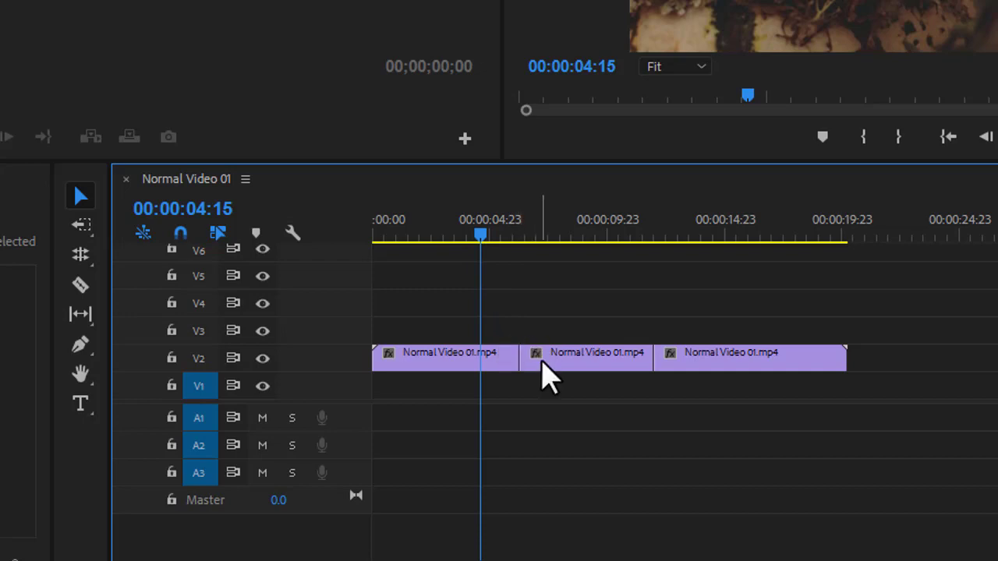
click(81, 257)
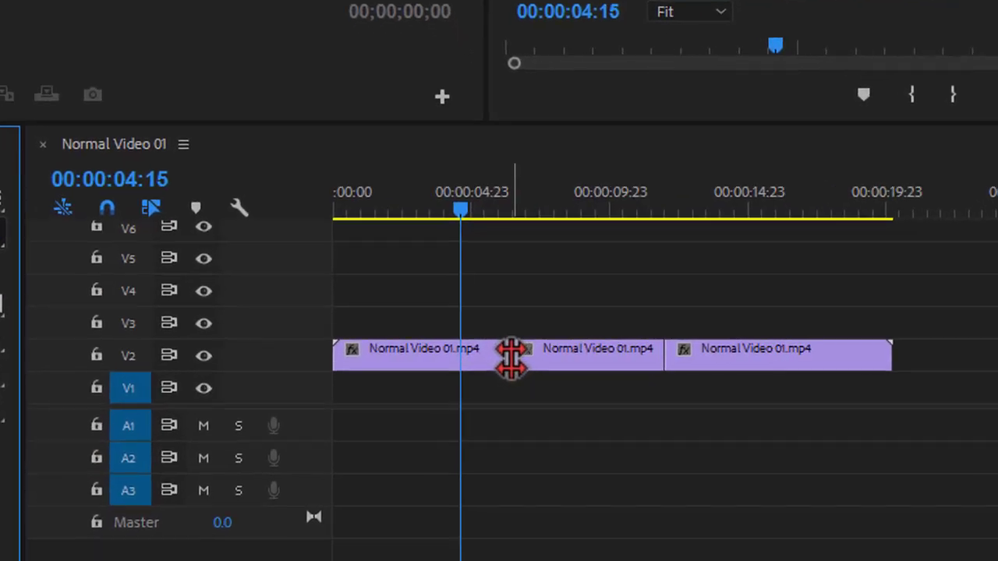
drag(517, 364, 421, 351)
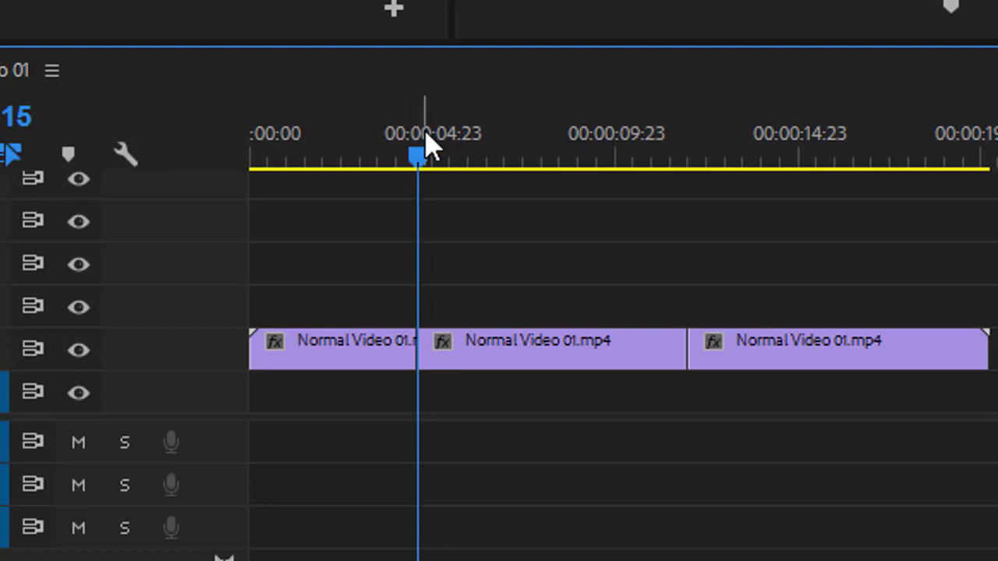
- Place the playhead at 00:00:07:01 and undo the rolling edit and both splits of the V2 clip
click(507, 160)
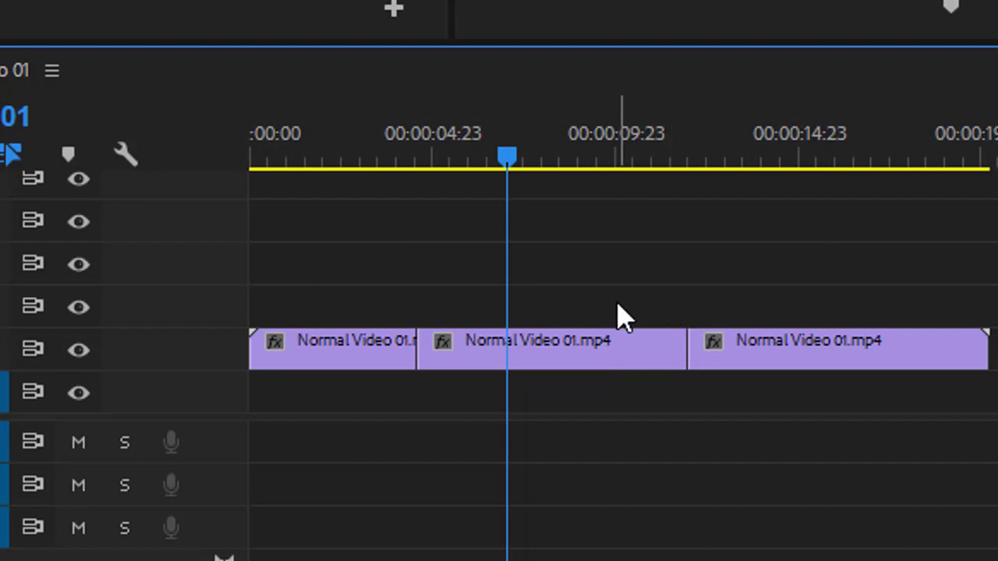
key(ctrl+z)
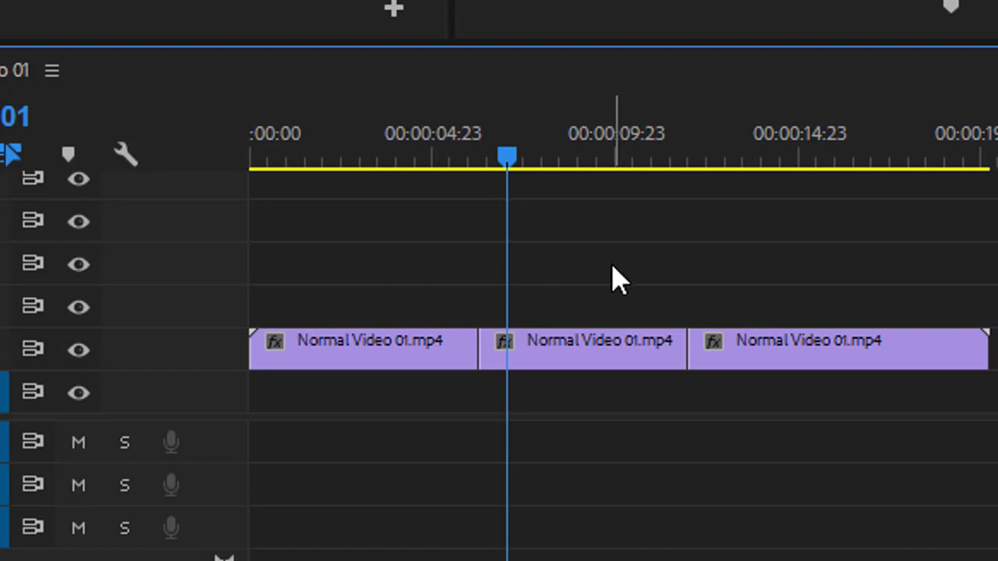
key(ctrl+z)
key(ctrl+z)
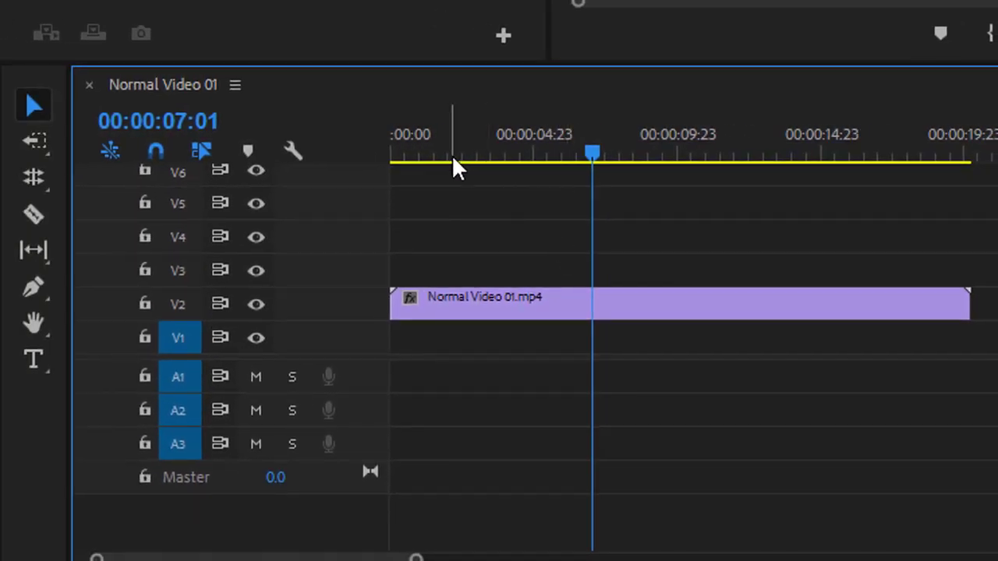
- Choose the Rate Stretch tool in place of Rolling Edit, and save the project
click(32, 177)
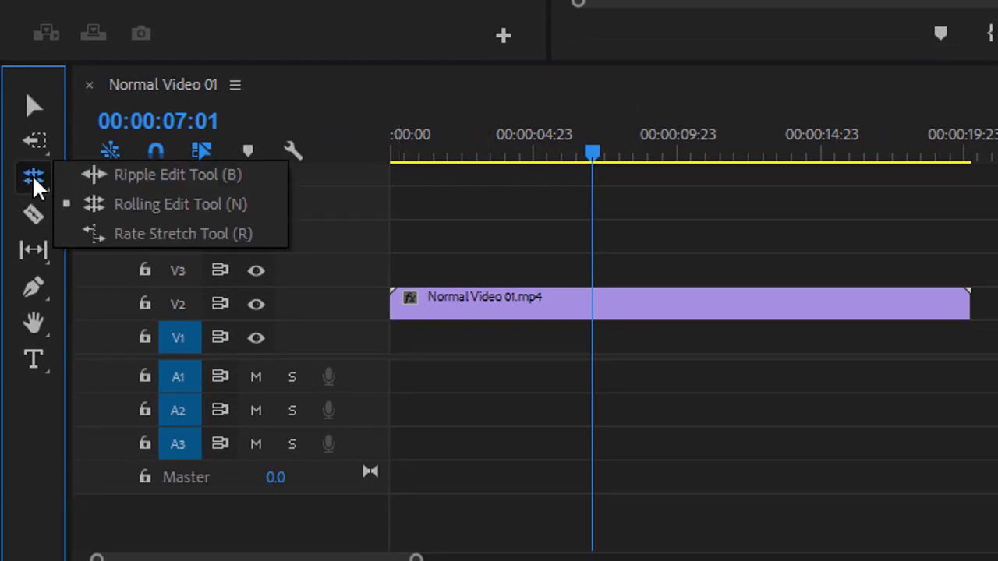
click(153, 236)
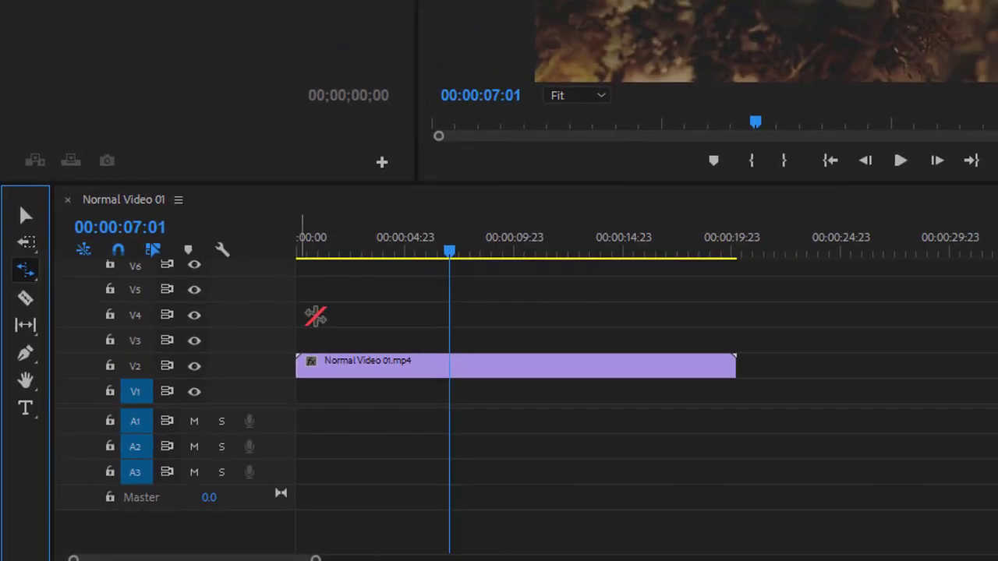
key(ctrl+s)
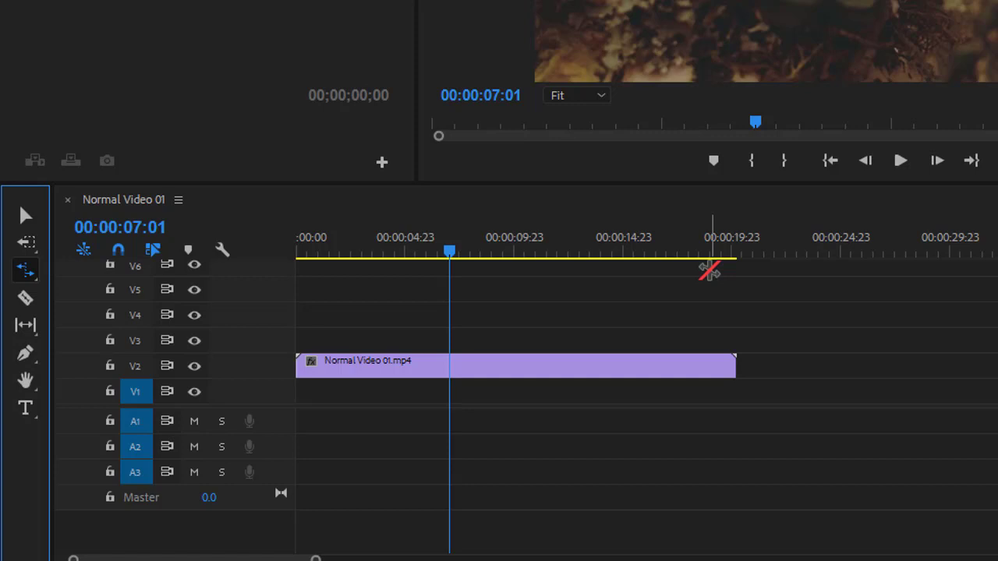
- Check the V2 clip's end with the playhead at 00:00:20:04, and play the clip from its start
mouse_move(452, 256)
mouse_down()
mouse_move(361, 252)
mouse_move(739, 241)
mouse_up()
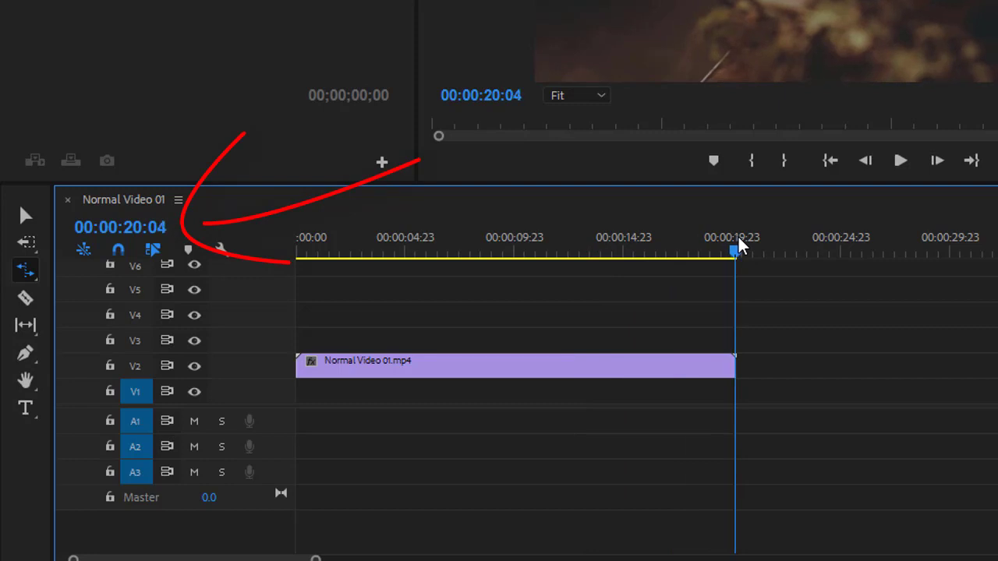
drag(738, 243, 278, 243)
key(space)
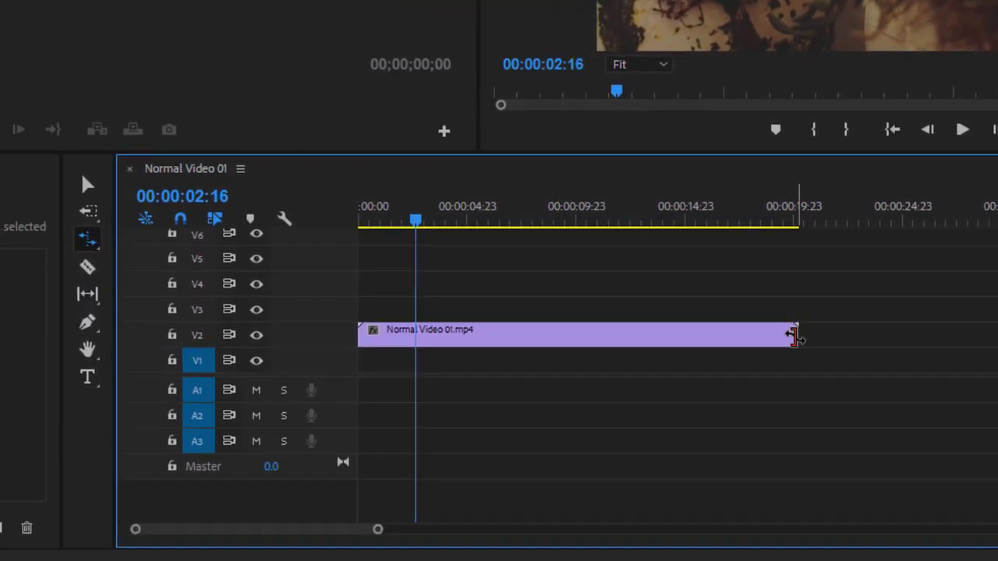
- Rate stretch the V2 clip shorter to 180.67% speed and play it from the start to compare with its normal speed
drag(795, 335, 601, 334)
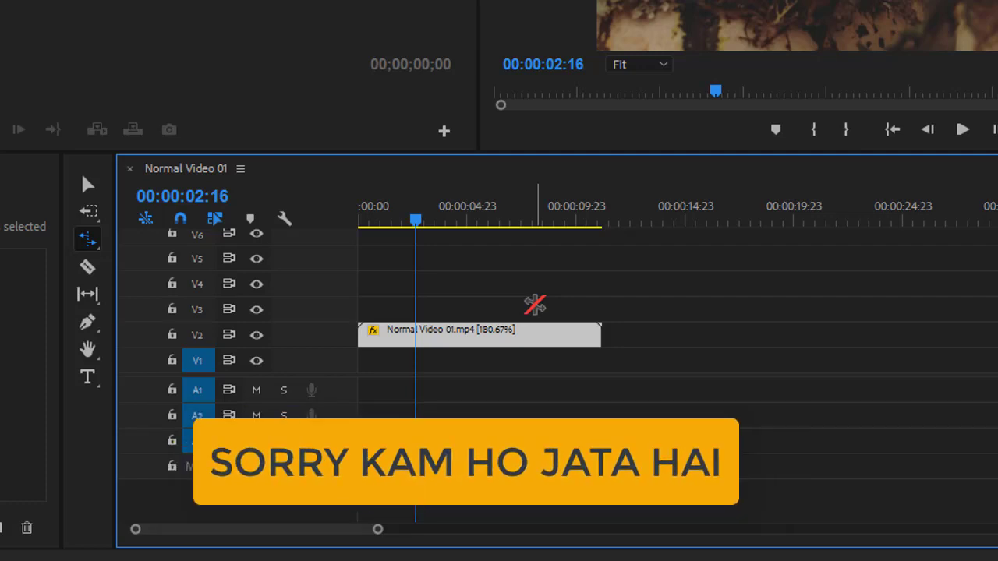
drag(418, 219, 308, 227)
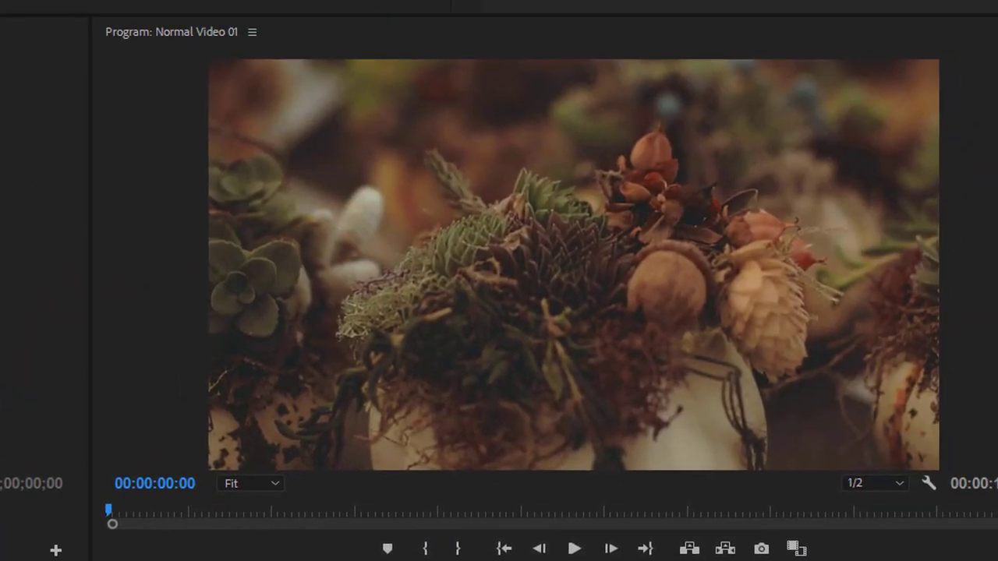
key(space)
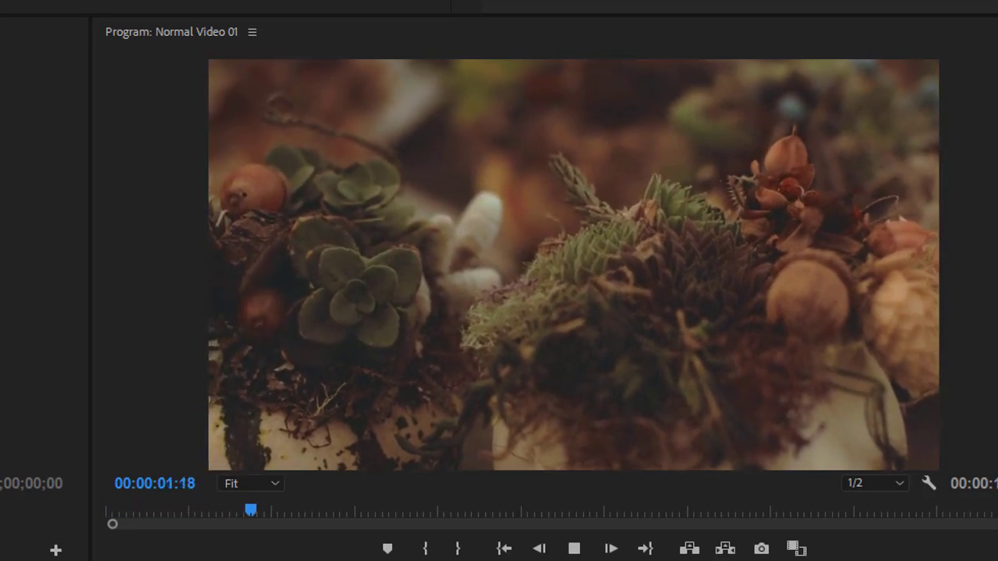
key(space)
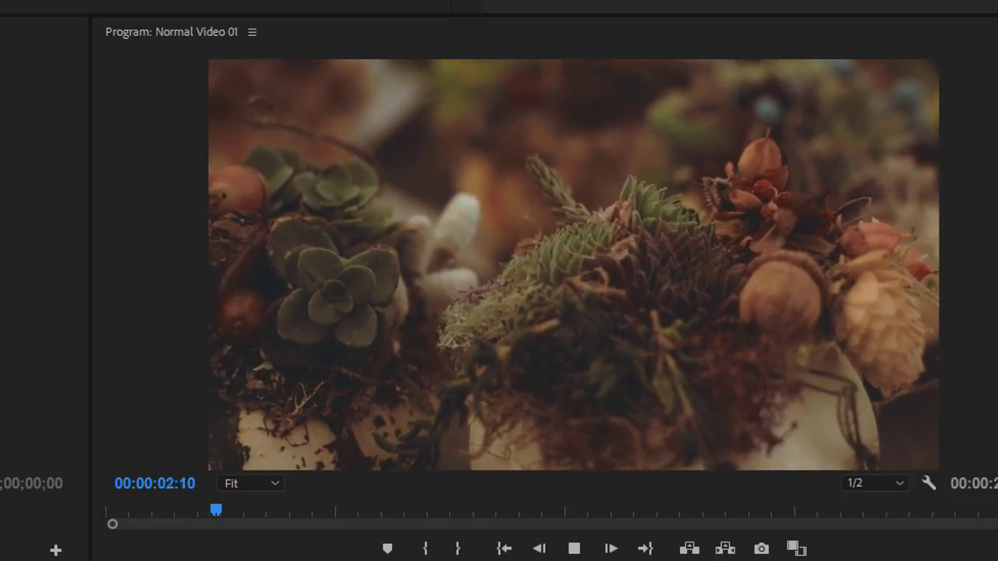
key(space)
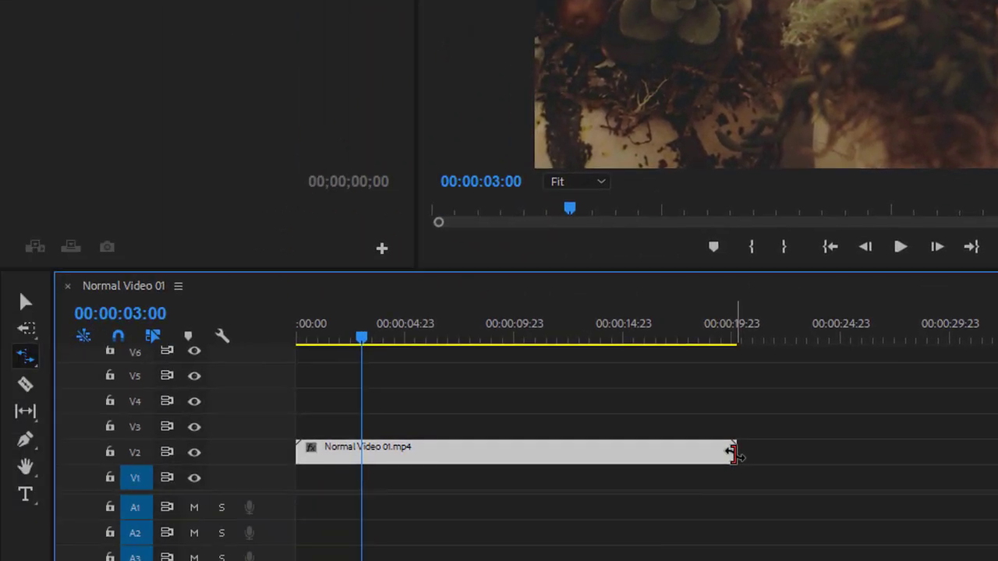
- Rate stretch the V2 clip longer to 51.48% speed and play the slowed clip from the start
drag(827, 367, 997, 367)
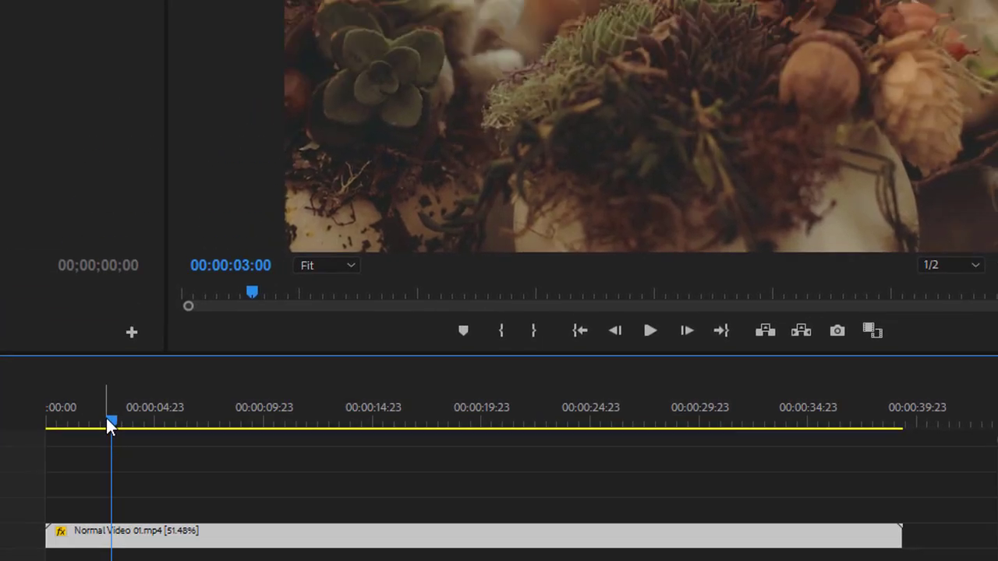
drag(149, 258, 84, 258)
key(space)
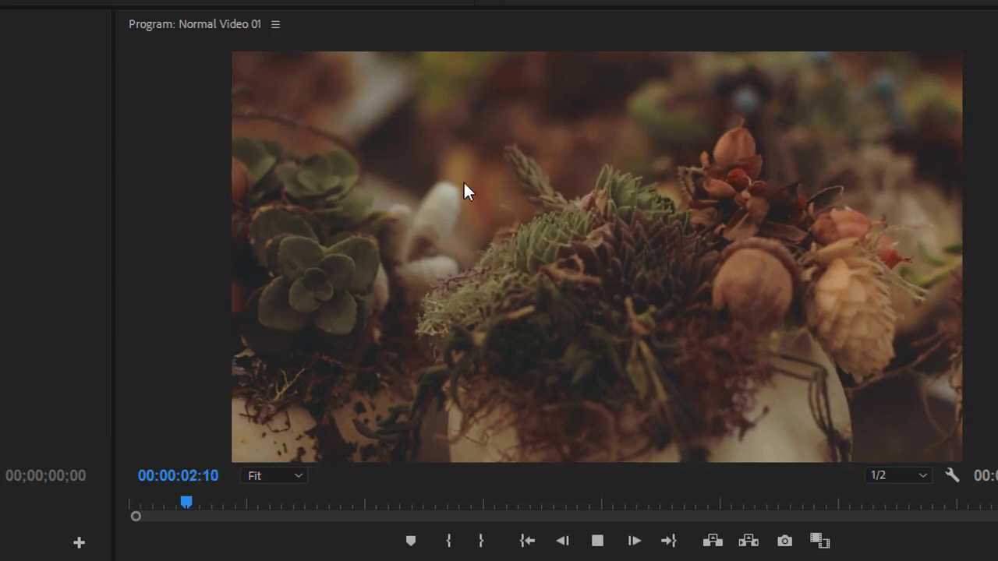
key(space)
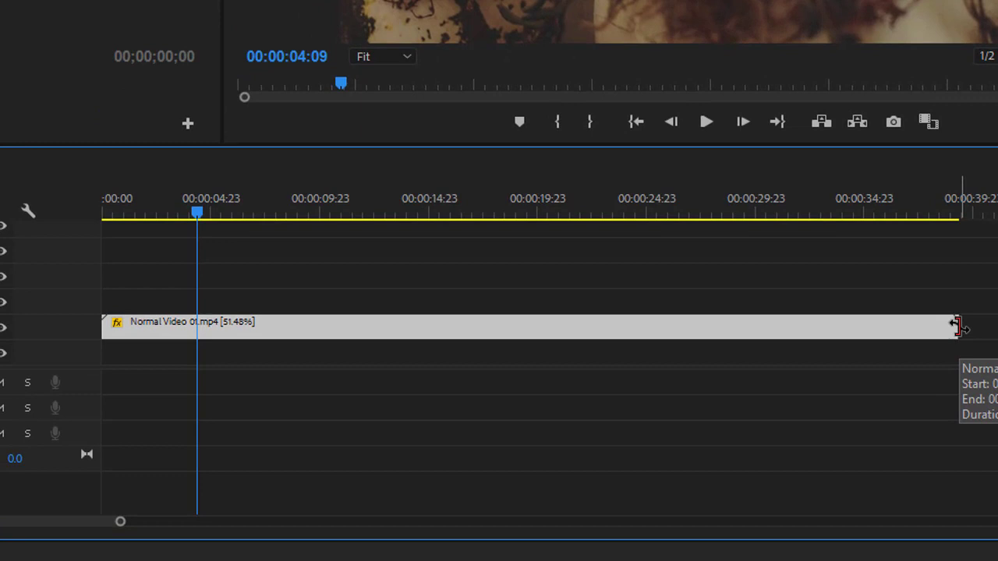
- Rate stretch the V2 clip's end back to the playhead at 00:00:04:09 and play the sped-up clip twice
drag(957, 326, 197, 321)
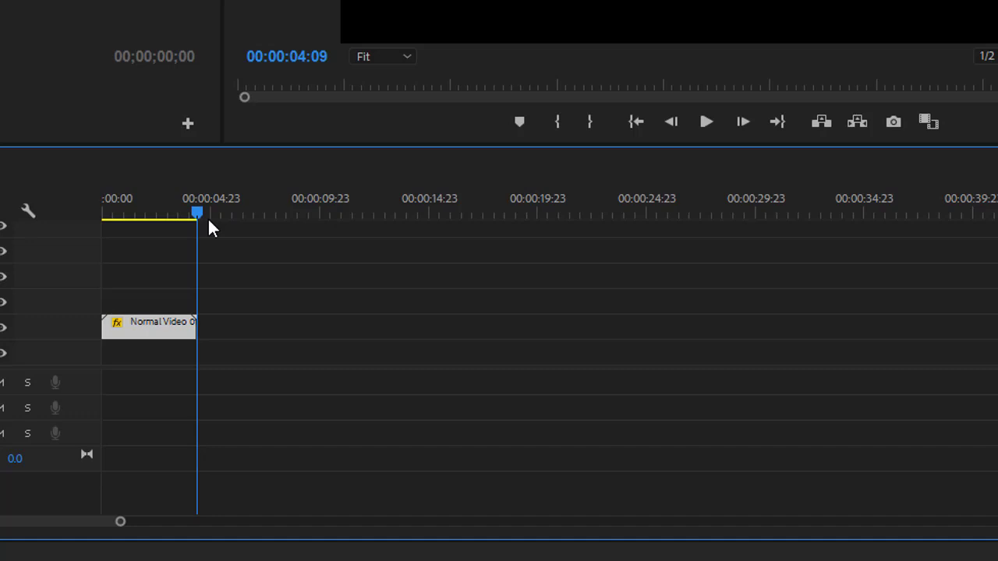
key(space)
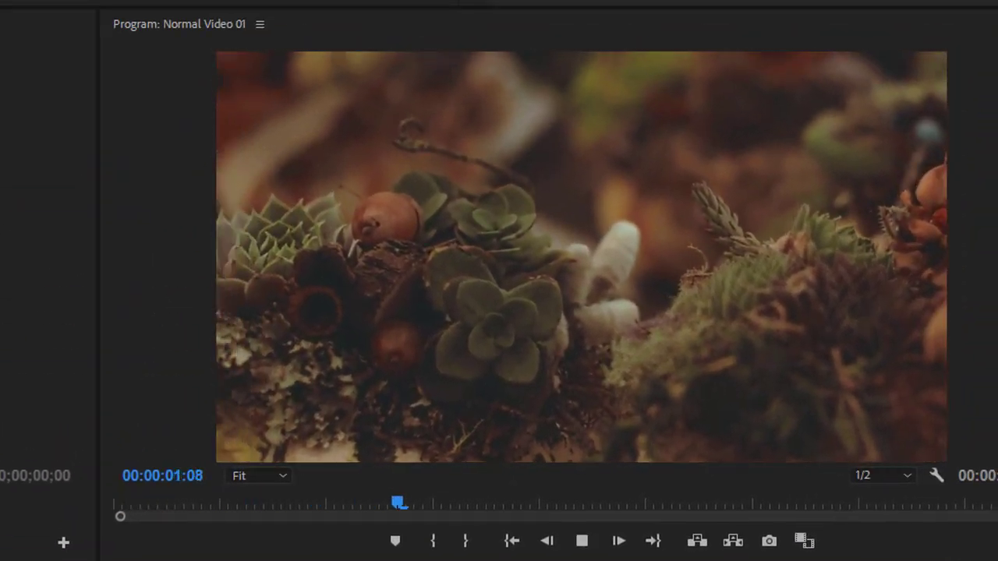
key(space)
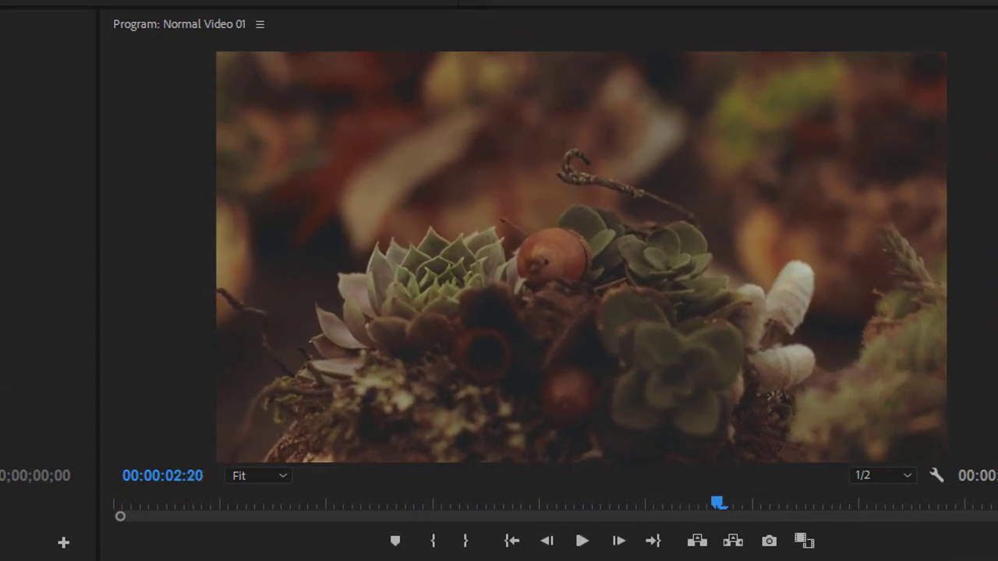
key(Home)
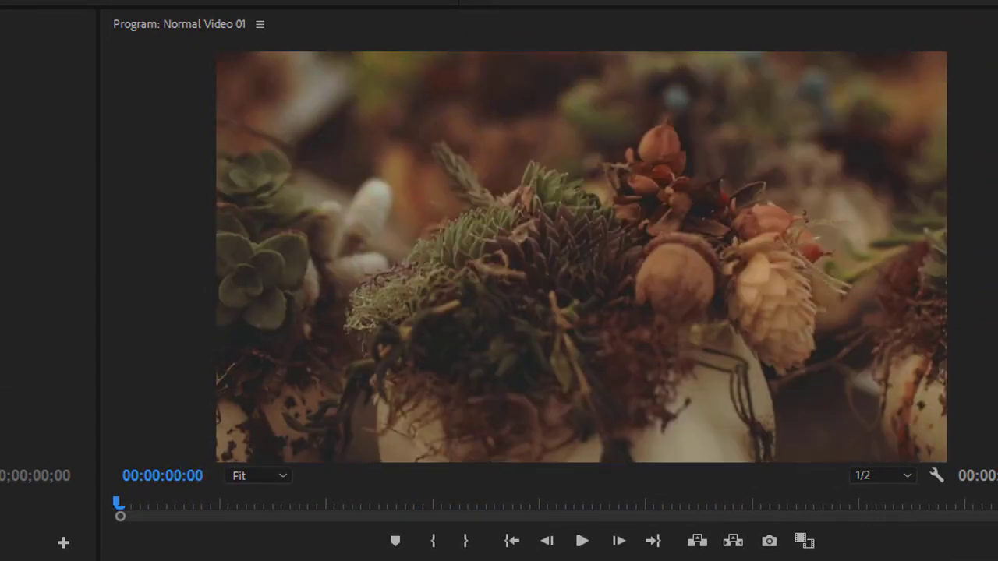
key(space)
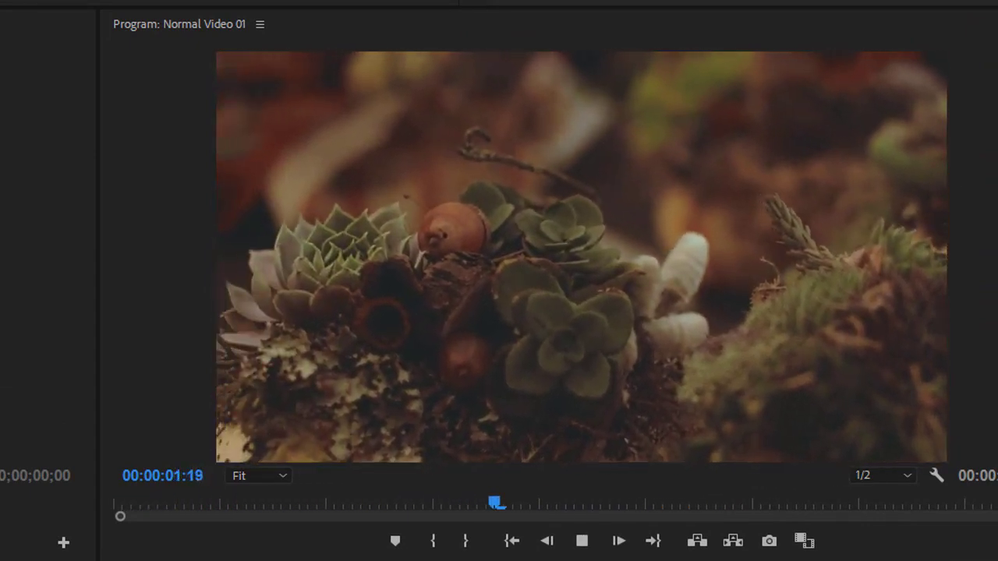
key(space)
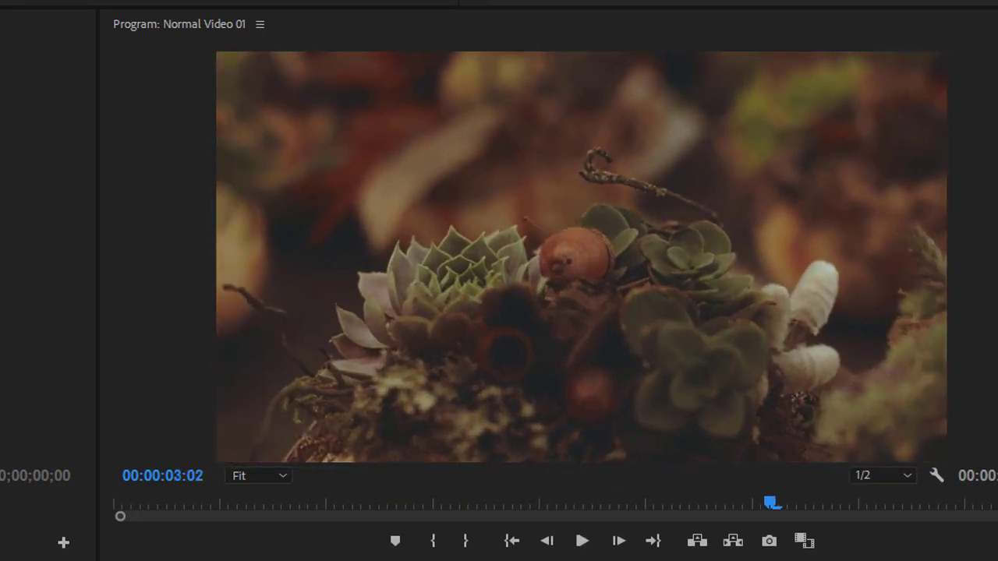
- Undo the rate stretching of the V2 clip
key(ctrl+z)
key(ctrl+z)
key(ctrl+z)
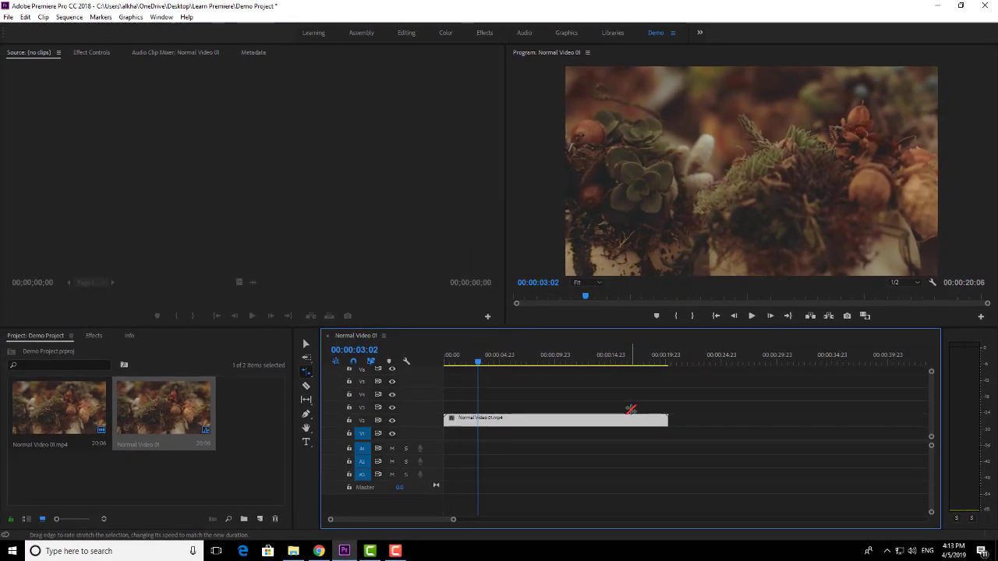
- Return to the Selection tool, deselect the V2 clip and move the playhead to the sequence start
click(305, 344)
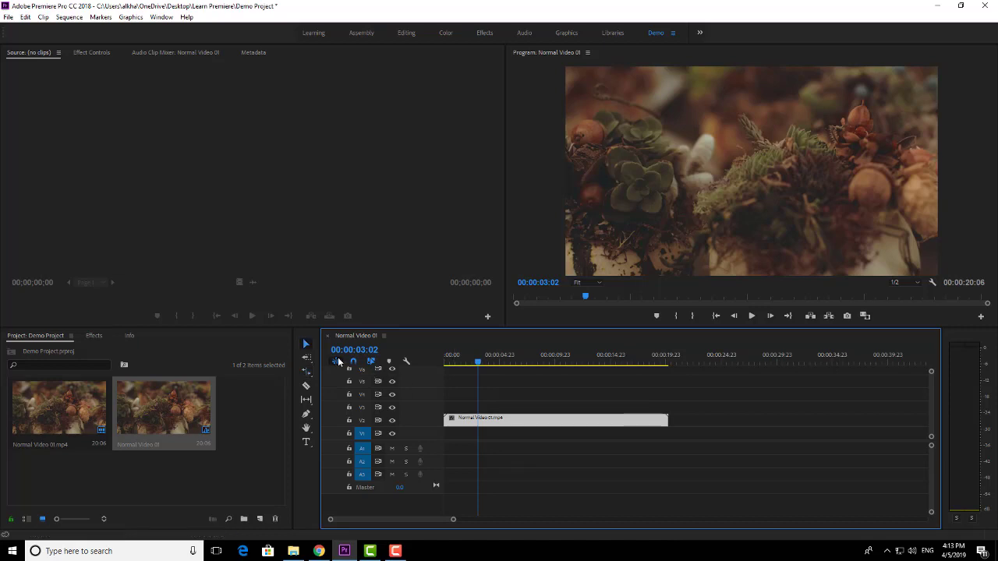
click(527, 397)
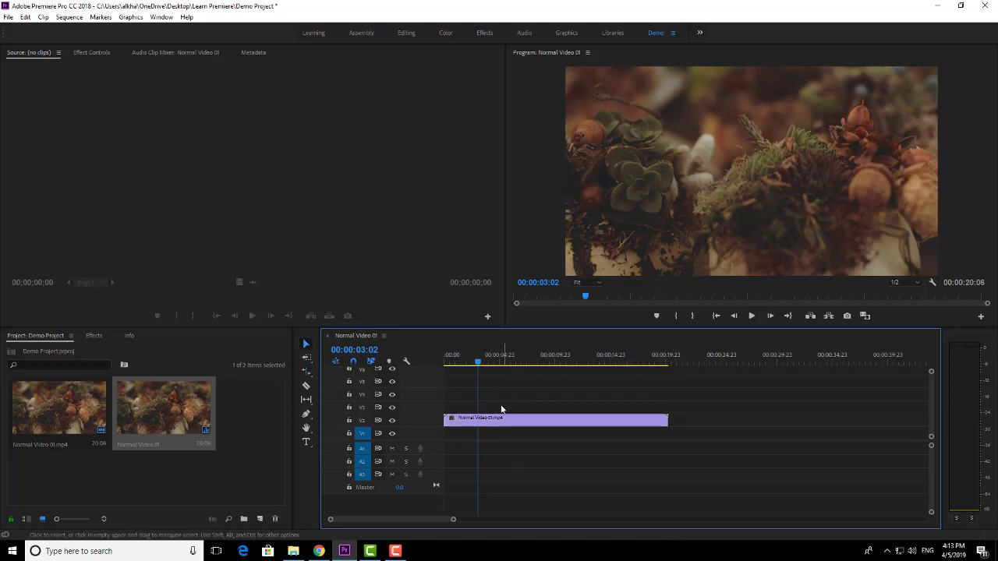
drag(479, 361, 416, 360)
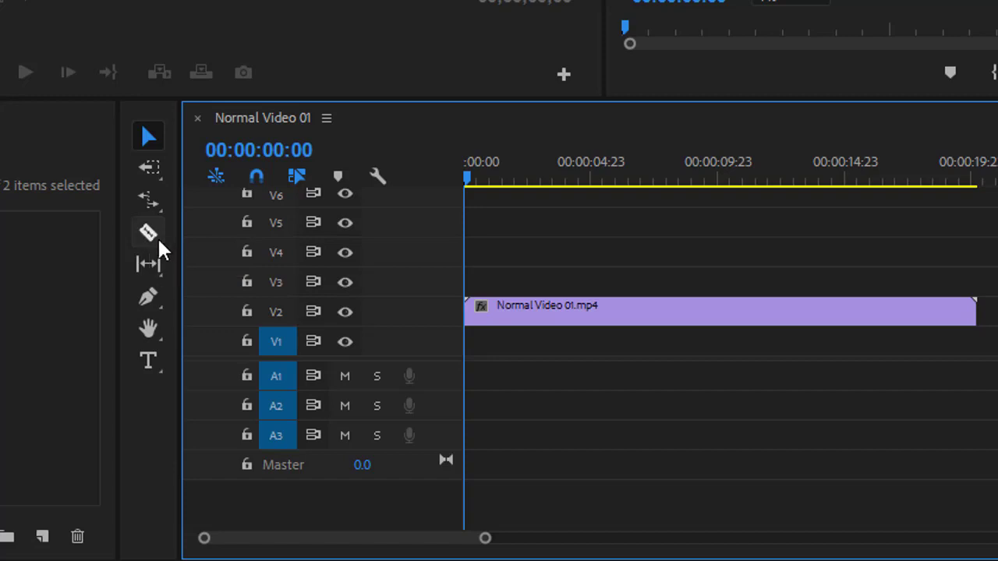
- Choose the Razor tool and place the playhead at 00:00:08:16
click(149, 236)
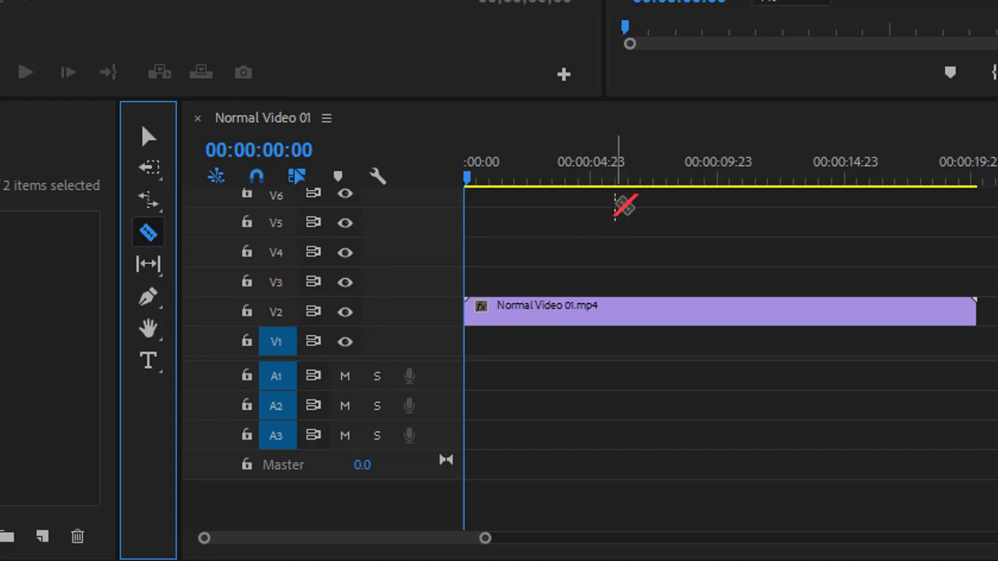
click(598, 181)
drag(597, 181, 686, 180)
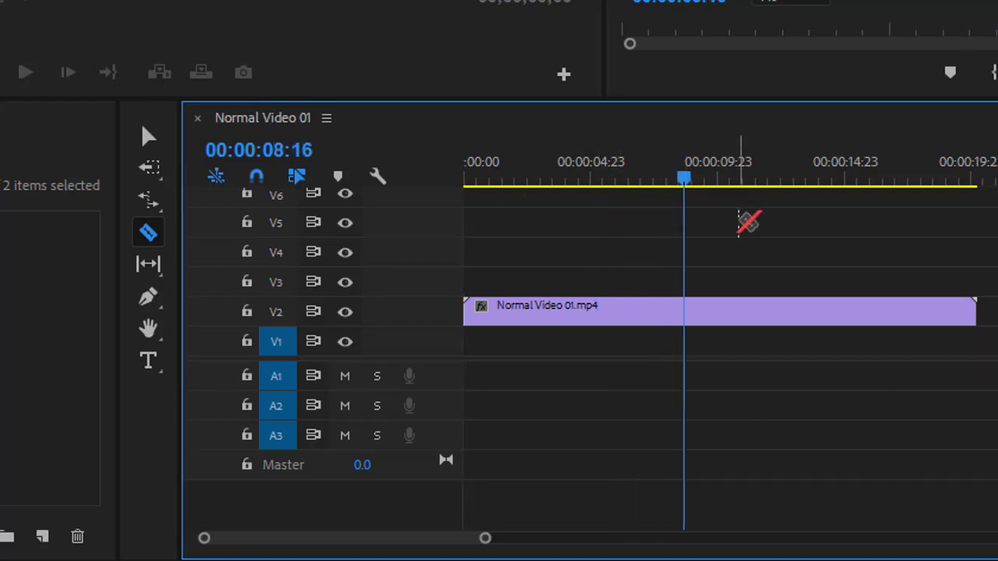
- Return to the Selection tool and select the V2 clip with a marquee
key(v)
drag(799, 236, 605, 382)
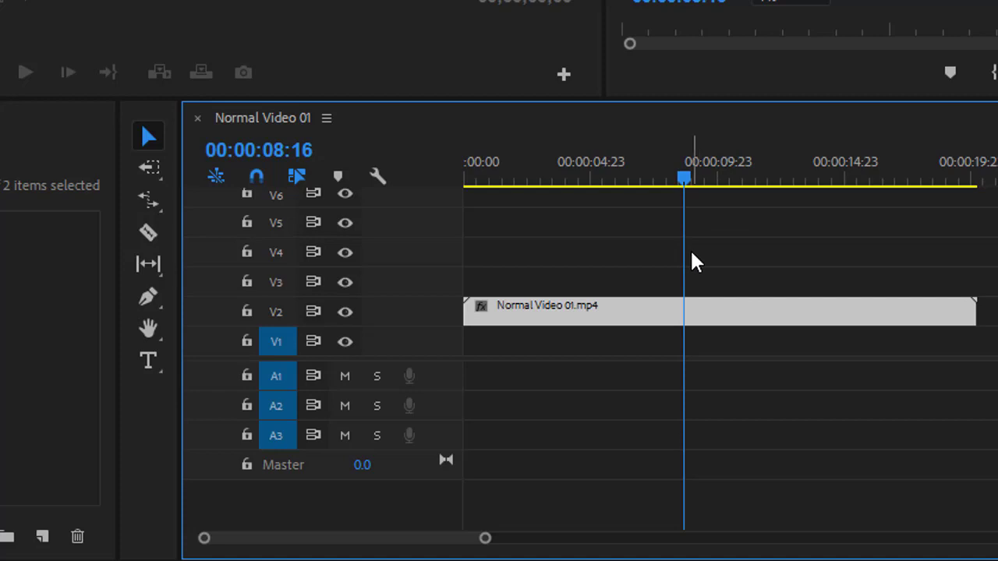
click(148, 137)
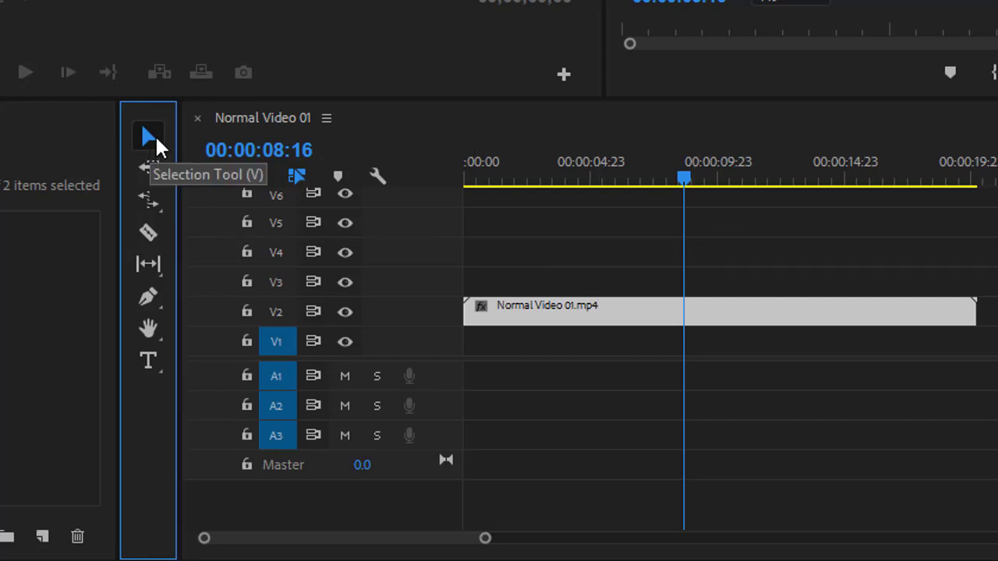
drag(829, 229, 629, 378)
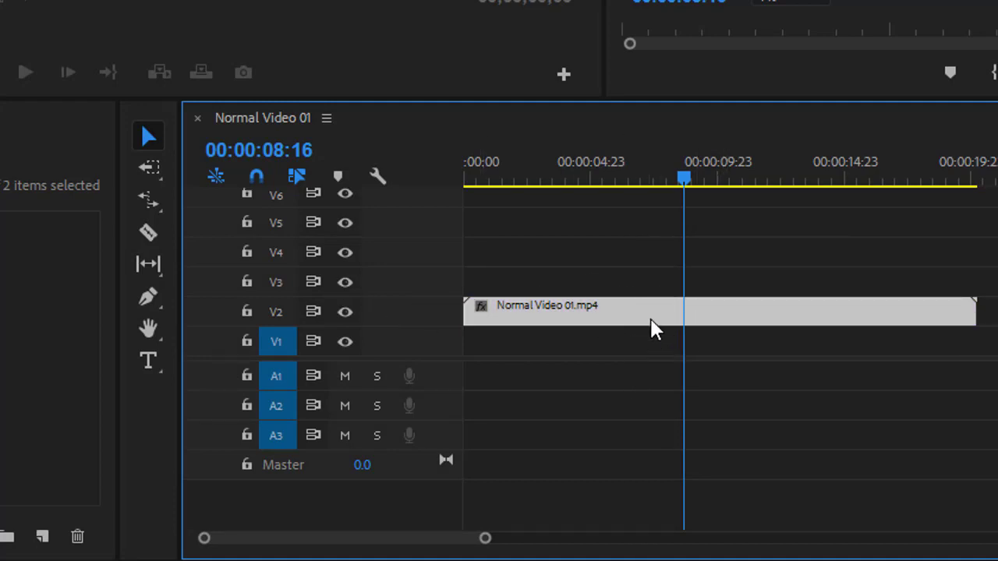
- Split the V2 clip with the Razor tool at about 10, 14 and 17 seconds
click(149, 235)
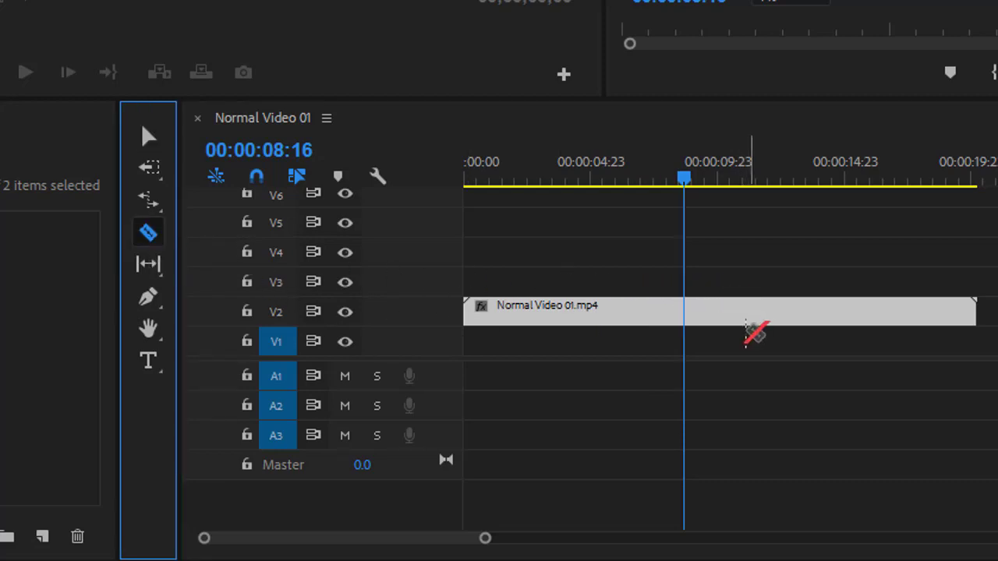
click(716, 312)
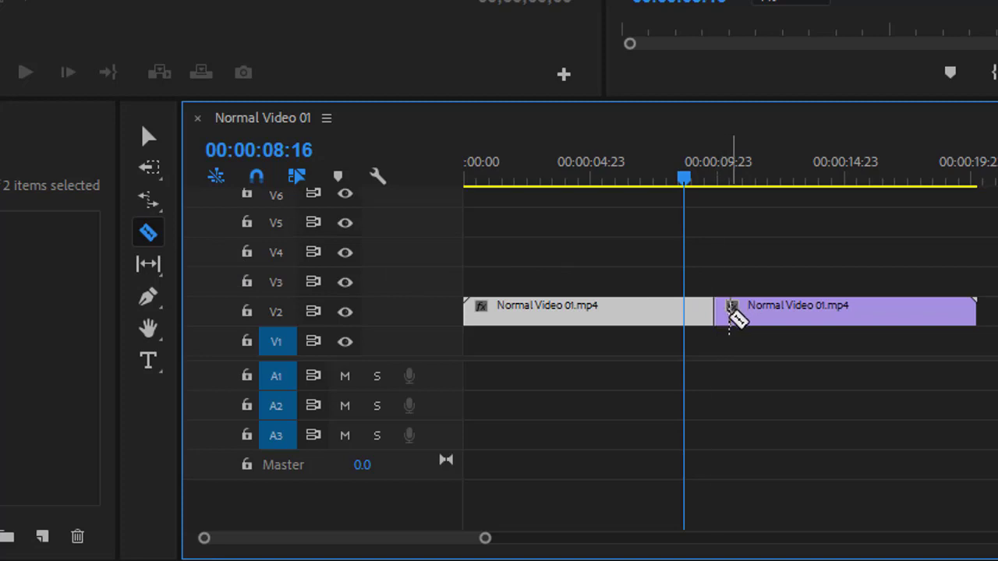
click(812, 309)
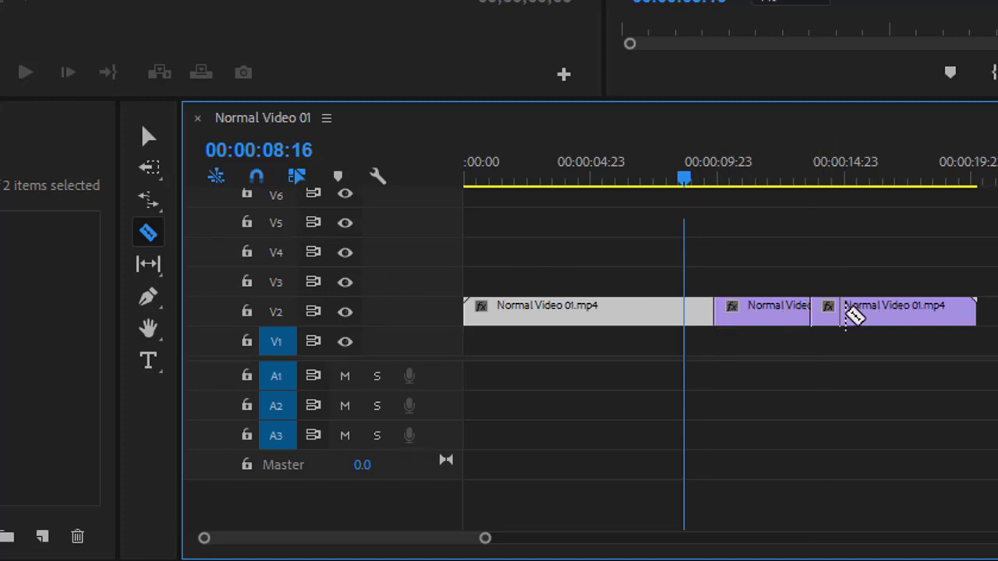
click(898, 312)
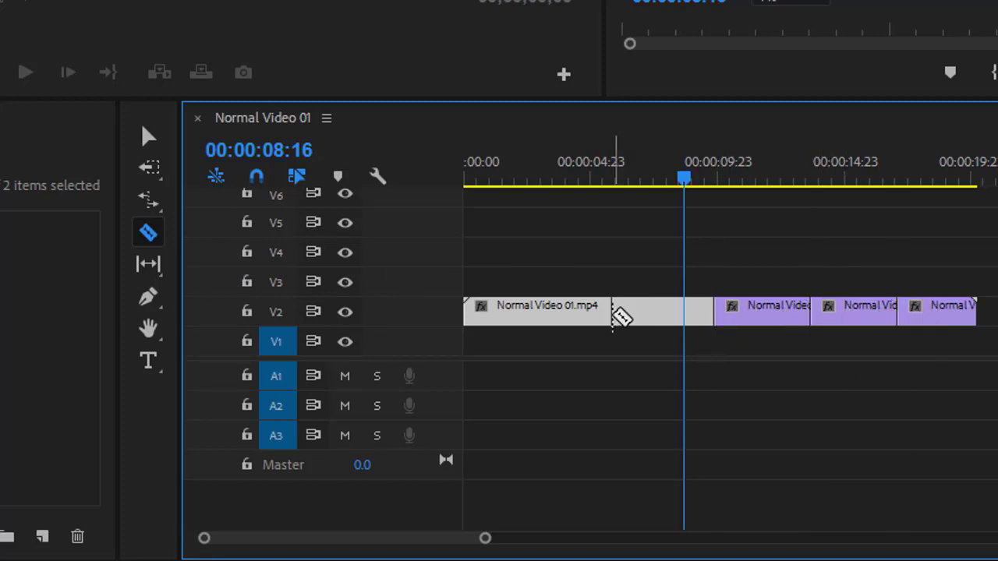
- Split the first V2 segment with the Razor tool at about 6 seconds, return to the Selection tool and deselect everything
click(611, 312)
key(v)
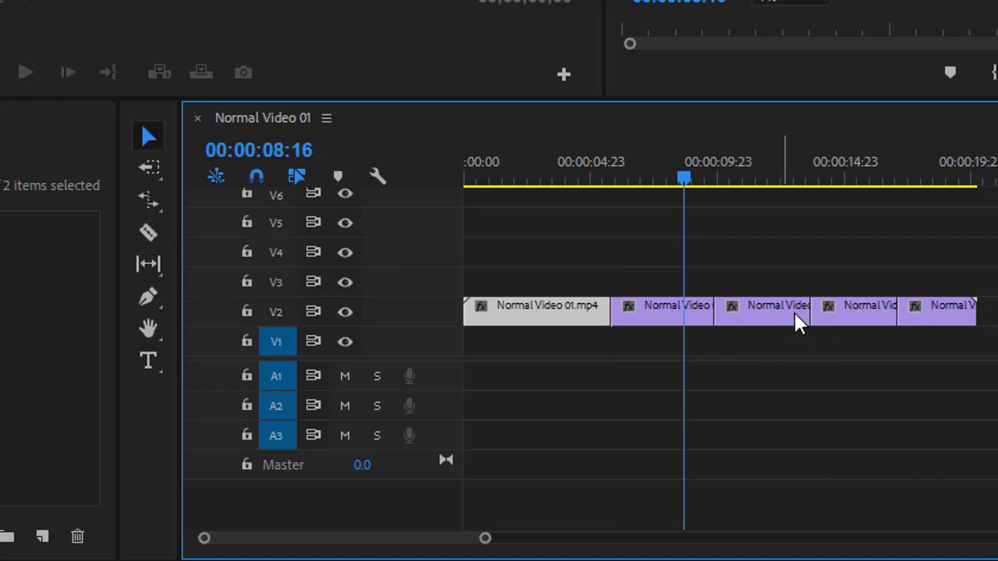
click(829, 258)
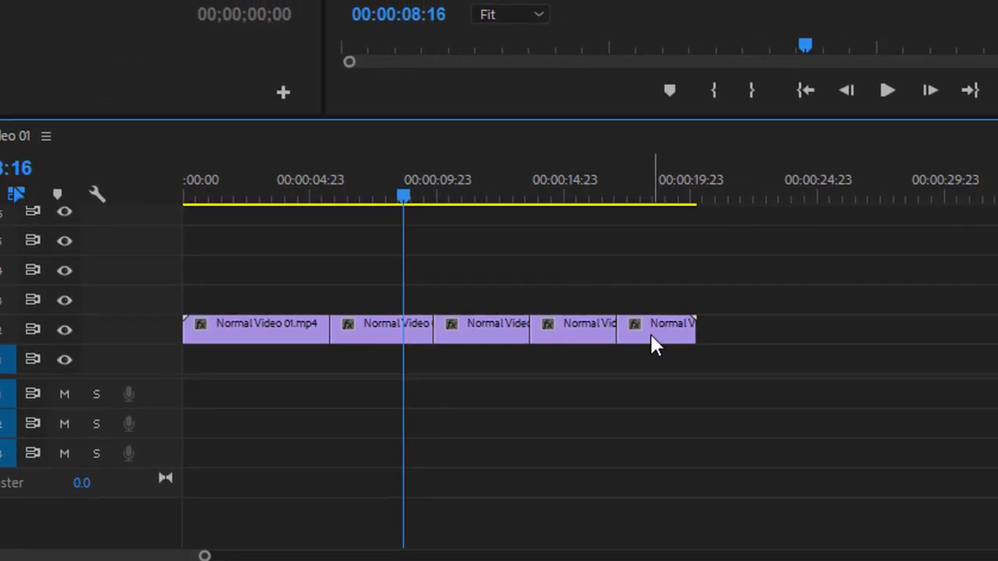
- Move the last four V2 segments later one by one, leaving a gap between every segment
drag(659, 337, 853, 326)
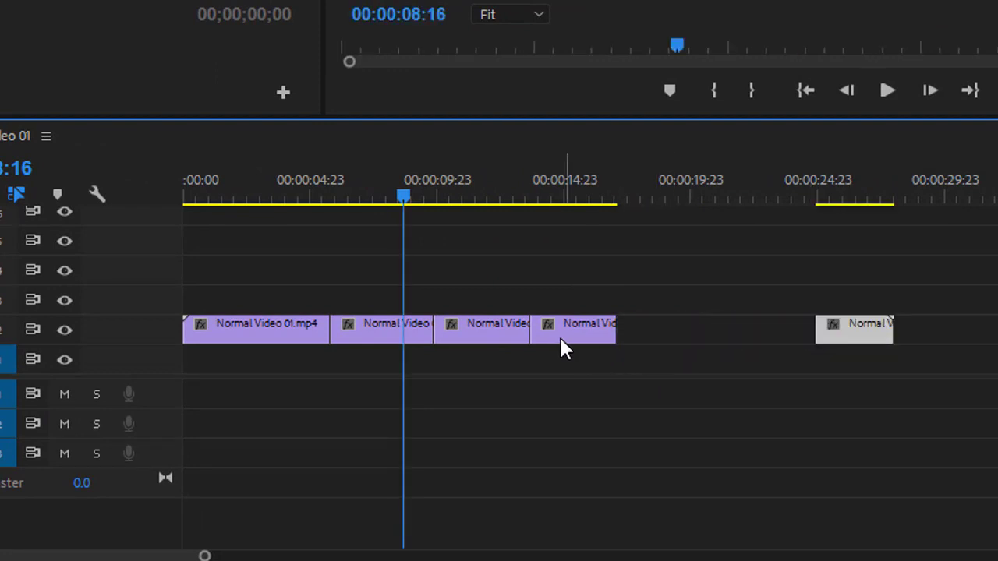
drag(567, 339, 693, 343)
drag(487, 343, 564, 343)
drag(372, 339, 427, 330)
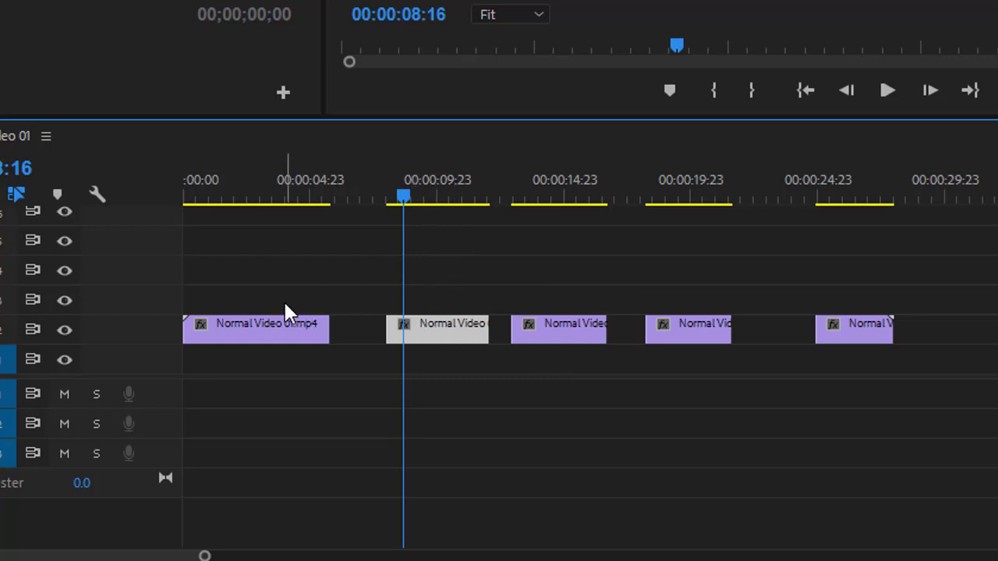
click(83, 240)
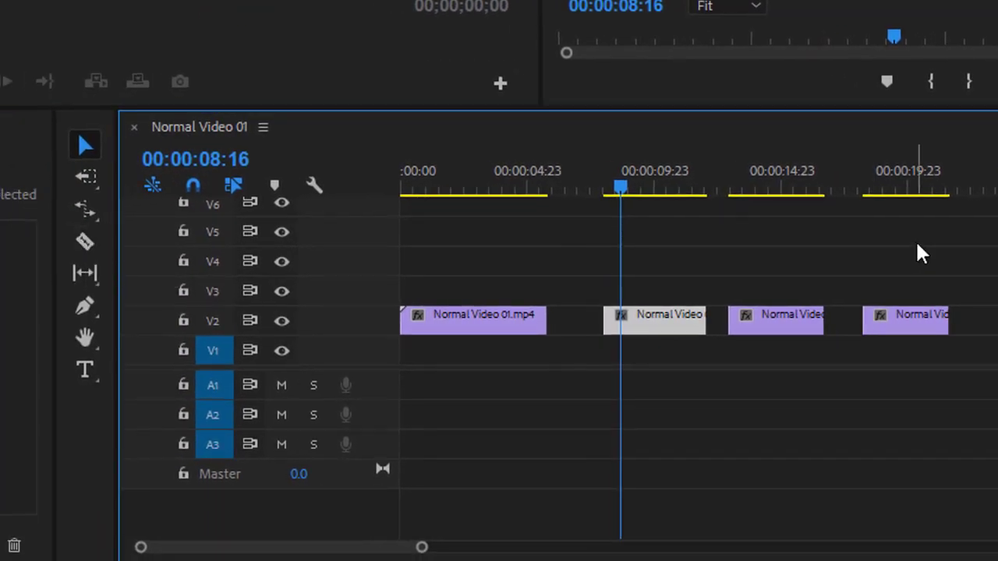
- Undo the segment moves and all razor cuts to make the V2 clip one piece again
key(ctrl+z)
key(ctrl+z)
key(ctrl+z)
key(ctrl+z)
key(ctrl+z)
key(ctrl+z)
key(ctrl+z)
key(ctrl+z)
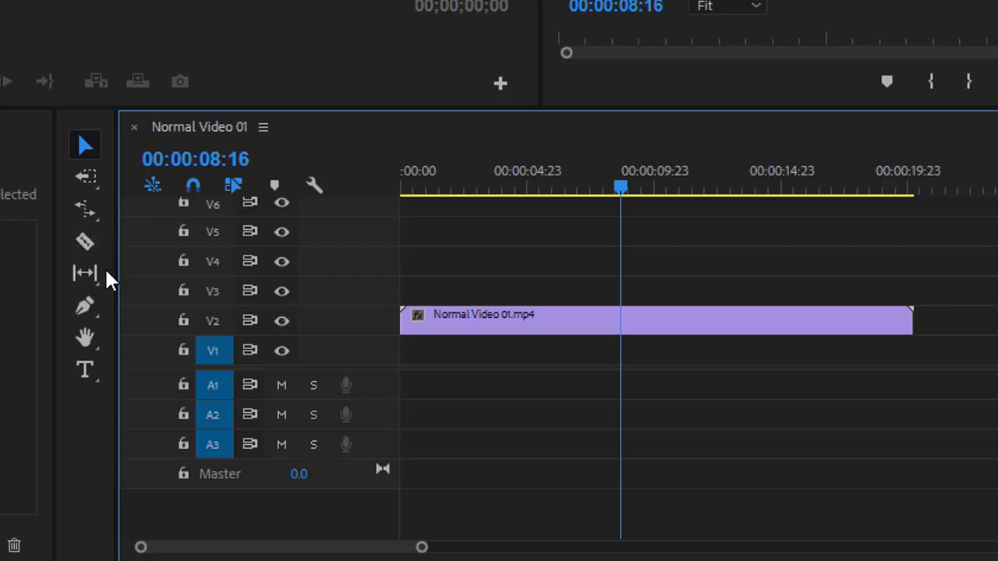
click(85, 274)
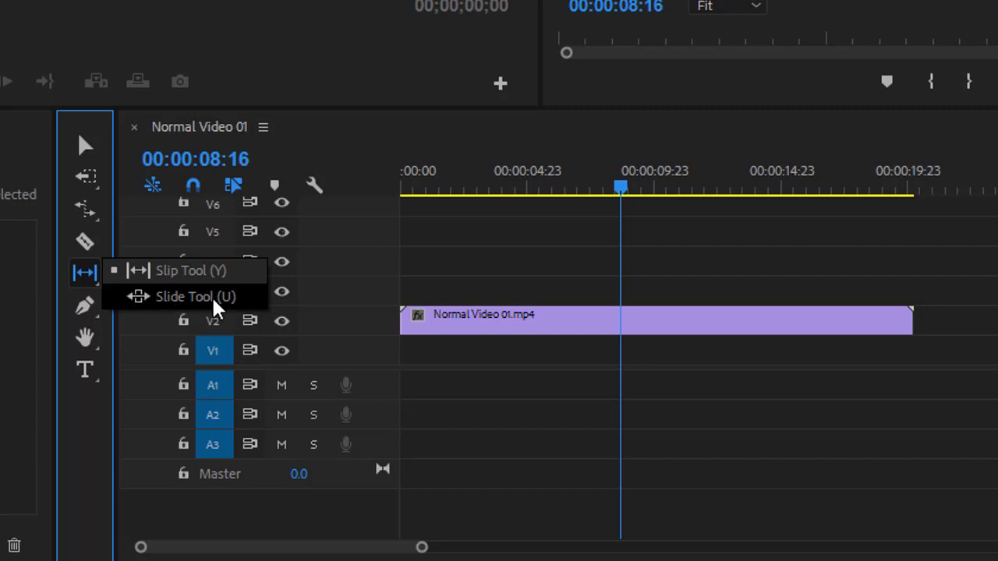
click(174, 300)
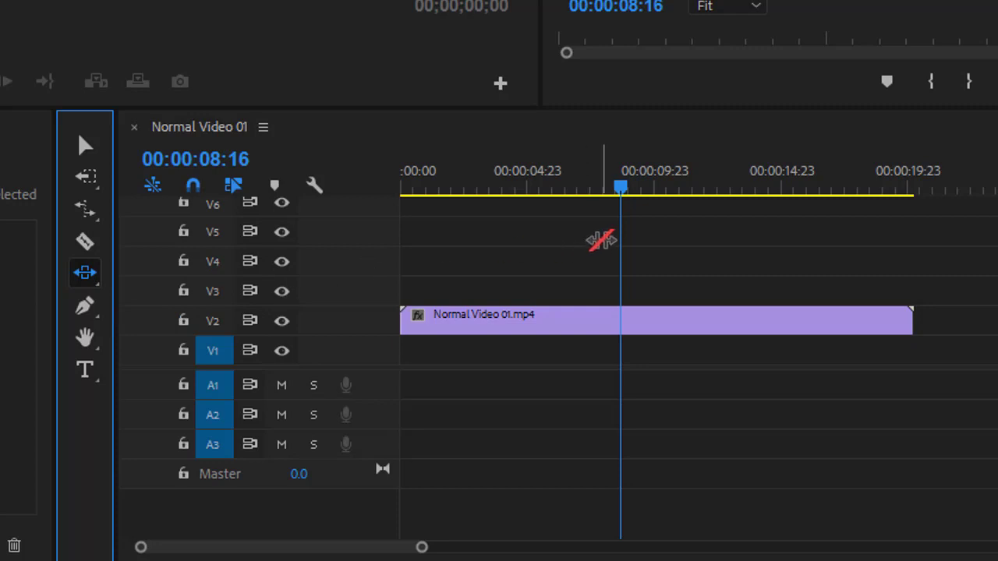
key(v)
- Split the V2 clip into three segments by adding edits at 00:00:07:02 and 00:00:13:04
drag(623, 180, 580, 187)
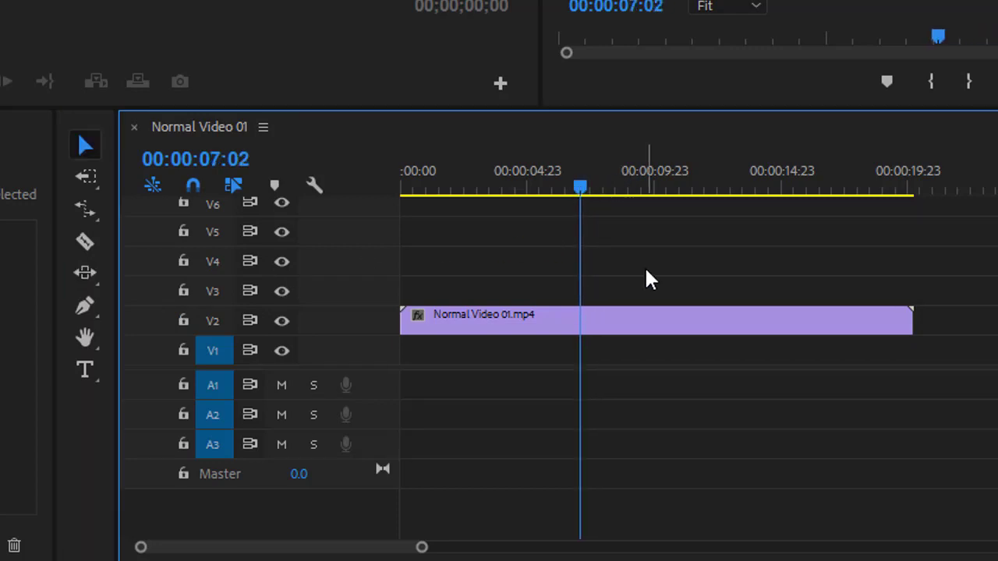
drag(618, 258, 729, 401)
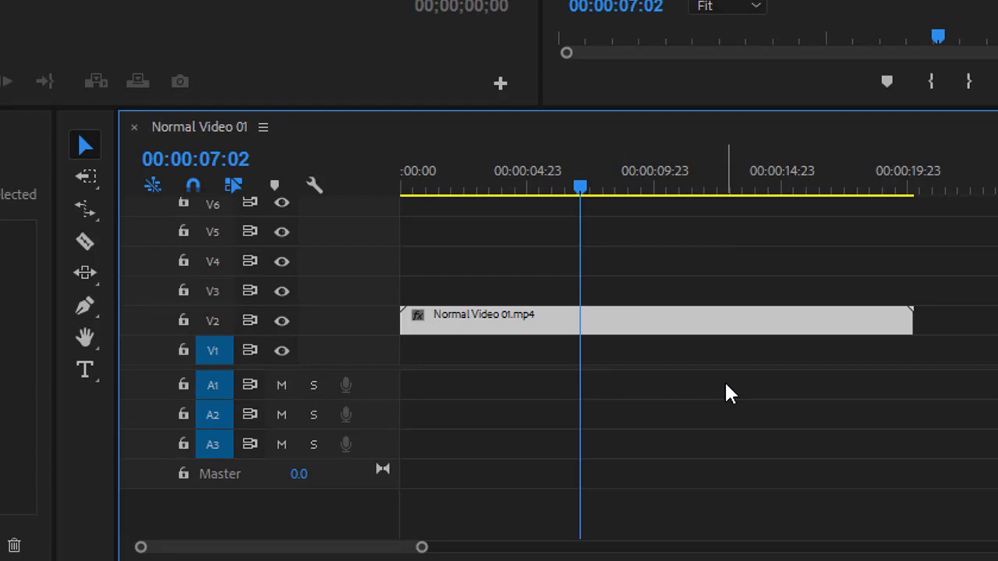
key(ctrl+k)
drag(597, 195, 736, 192)
drag(765, 264, 830, 362)
key(ctrl+k)
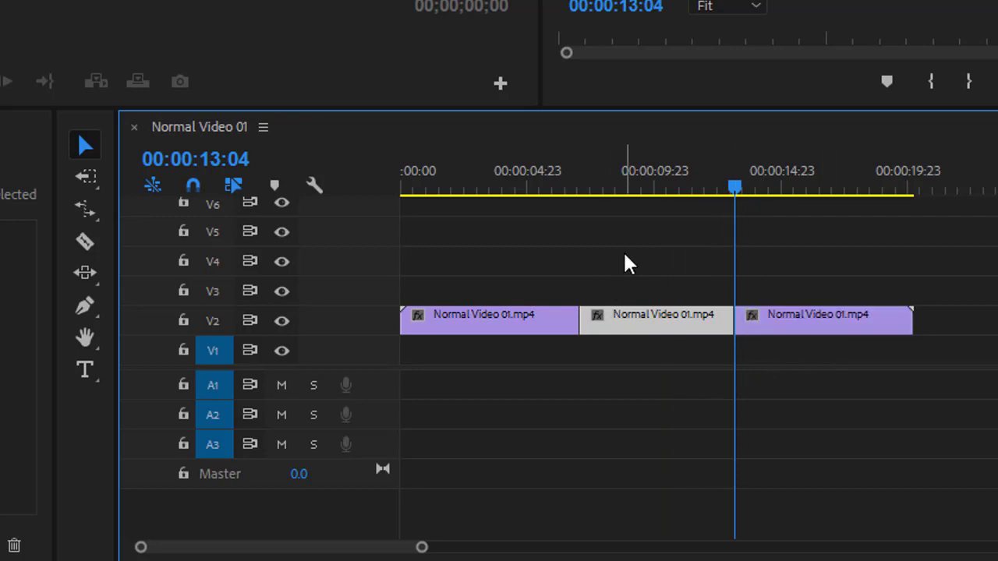
- Select the first, middle and last V2 segments in turn with a marquee
click(632, 269)
drag(538, 232, 429, 366)
drag(613, 219, 714, 364)
drag(791, 272, 892, 378)
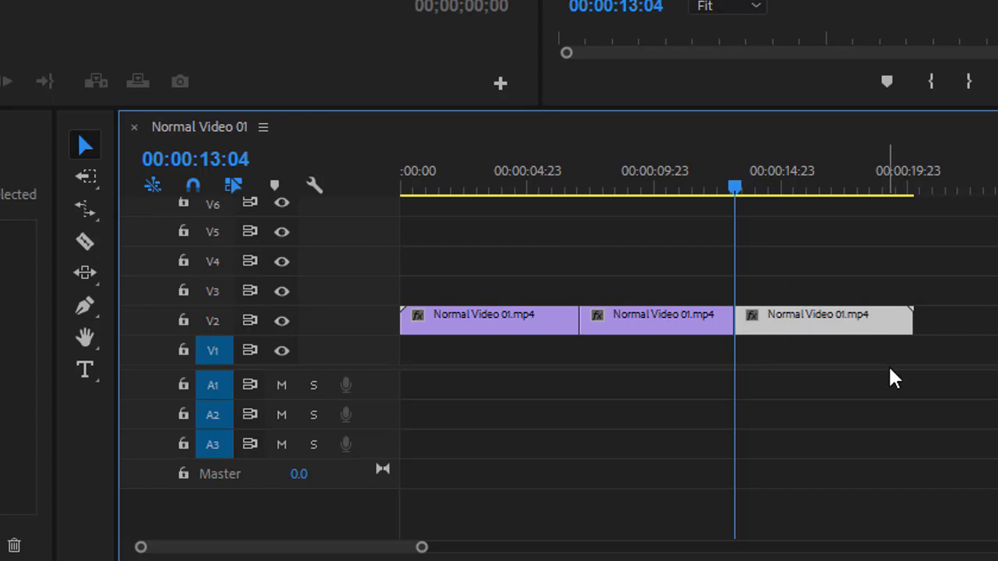
- Slide the middle V2 segment earlier and then later with the Slide tool, to start at about 11 seconds
click(84, 272)
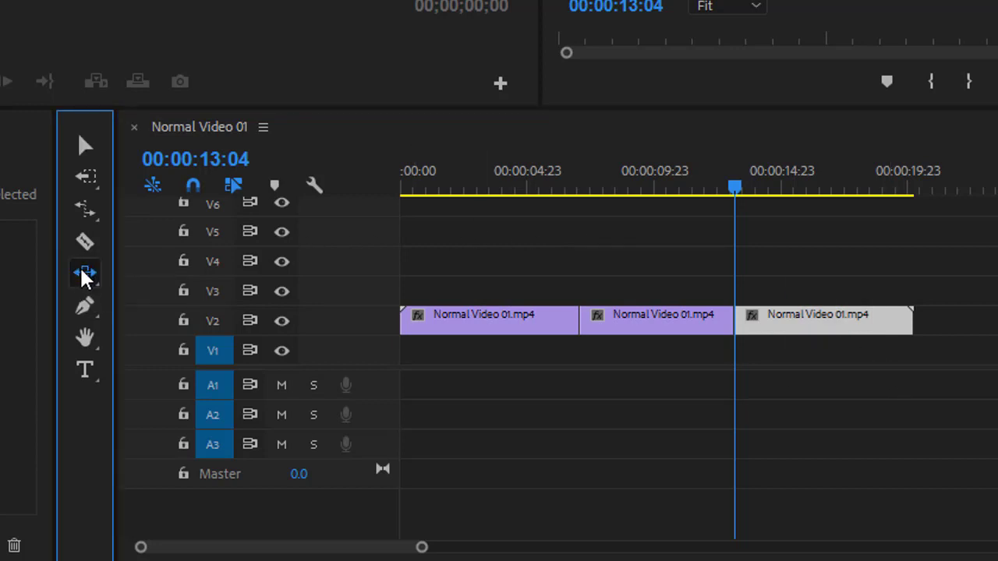
click(84, 274)
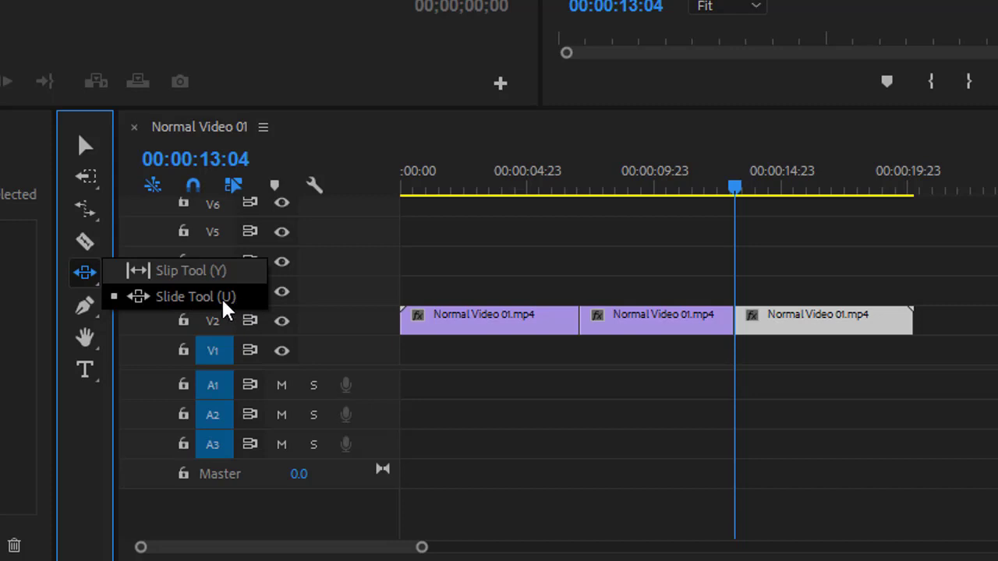
click(177, 303)
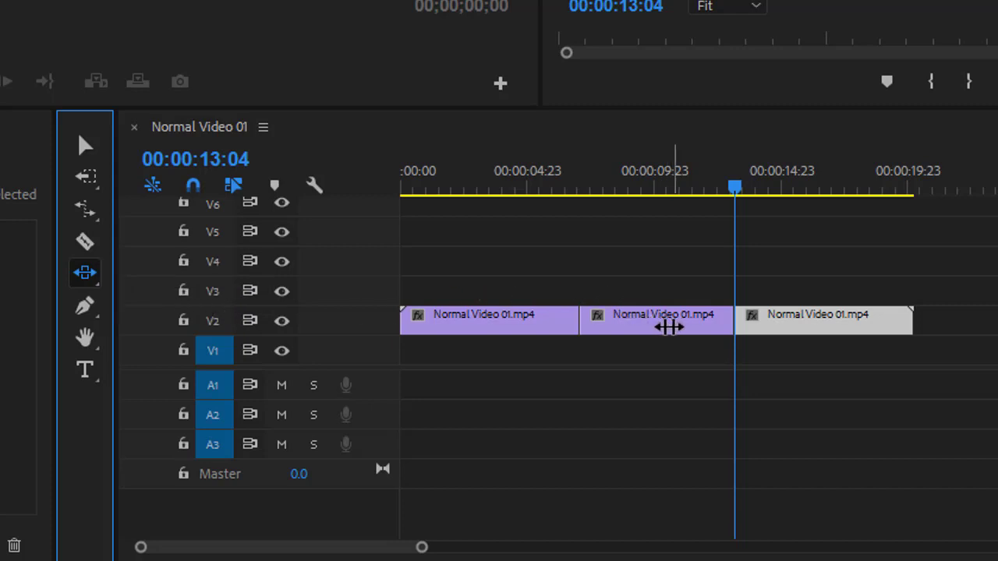
drag(664, 323, 605, 325)
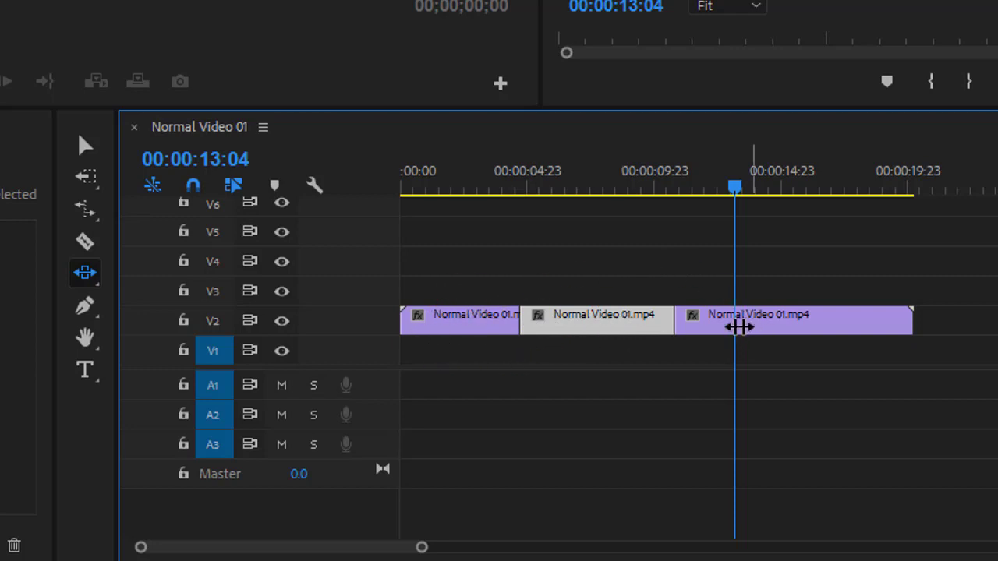
drag(591, 325, 758, 325)
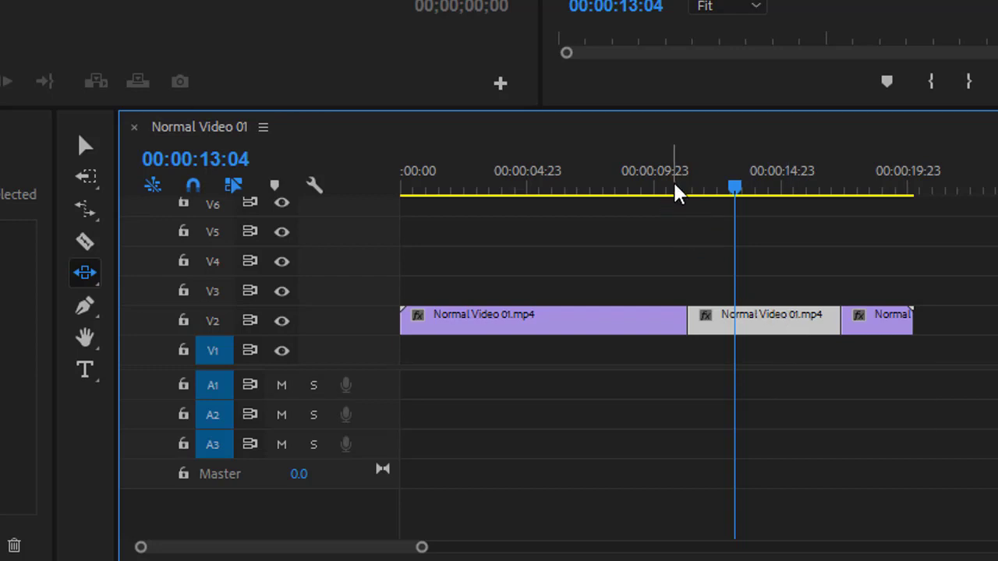
- Place the playhead at 00:00:06:19 and slide the middle V2 segment earlier to start at the playhead
click(661, 190)
drag(661, 191, 577, 195)
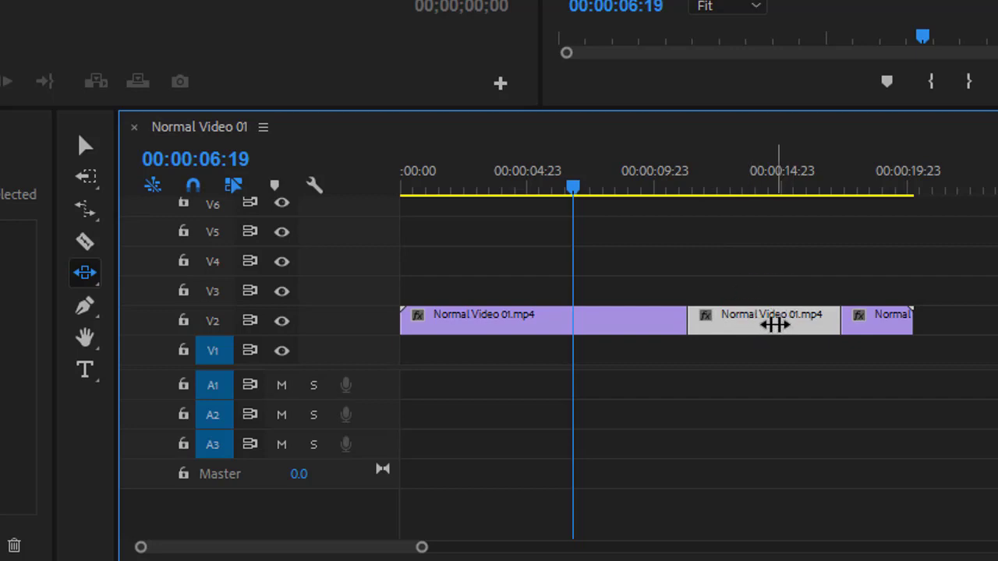
drag(774, 325, 661, 321)
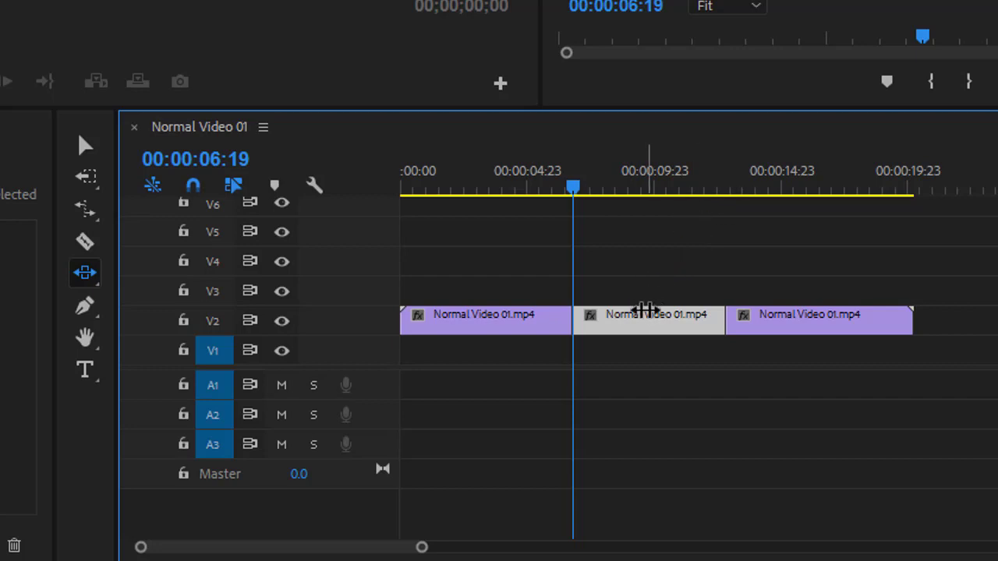
- Slide the middle V2 segment about 6 seconds later while comparing the neighbouring edit frames in the Program monitor
drag(659, 316, 744, 318)
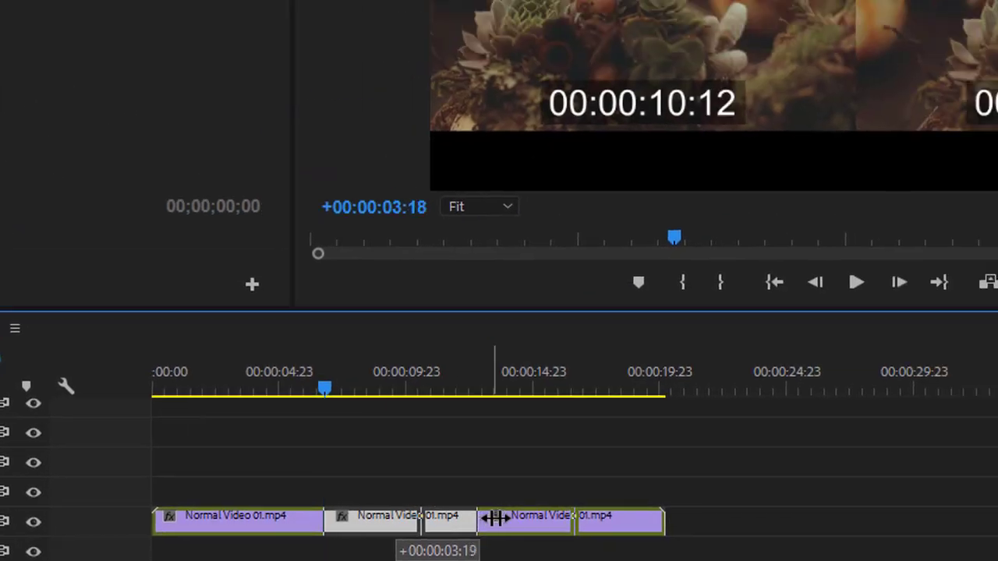
drag(494, 518, 545, 518)
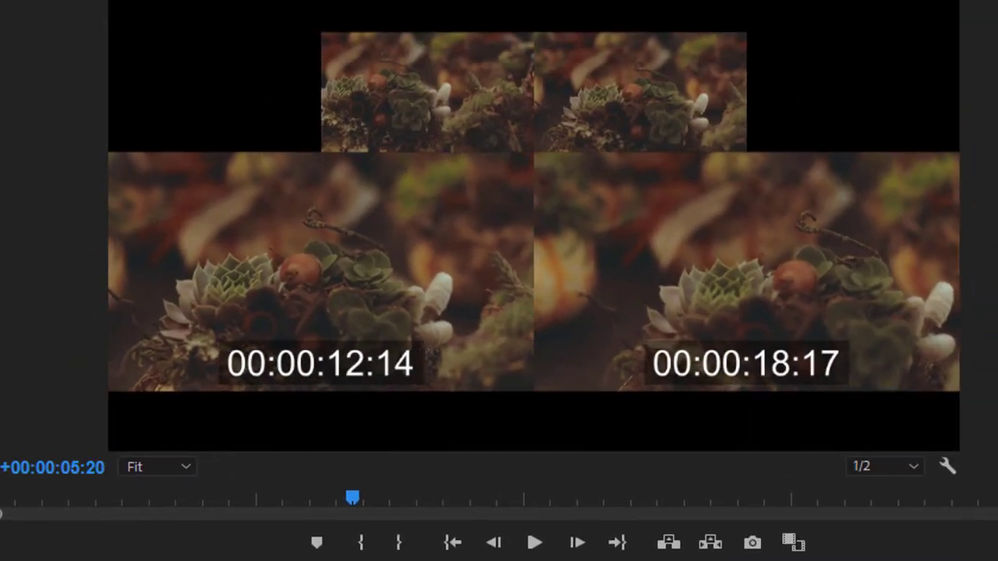
mouse_move(545, 560)
mouse_down()
mouse_move(534, 560)
mouse_move(545, 560)
mouse_up()
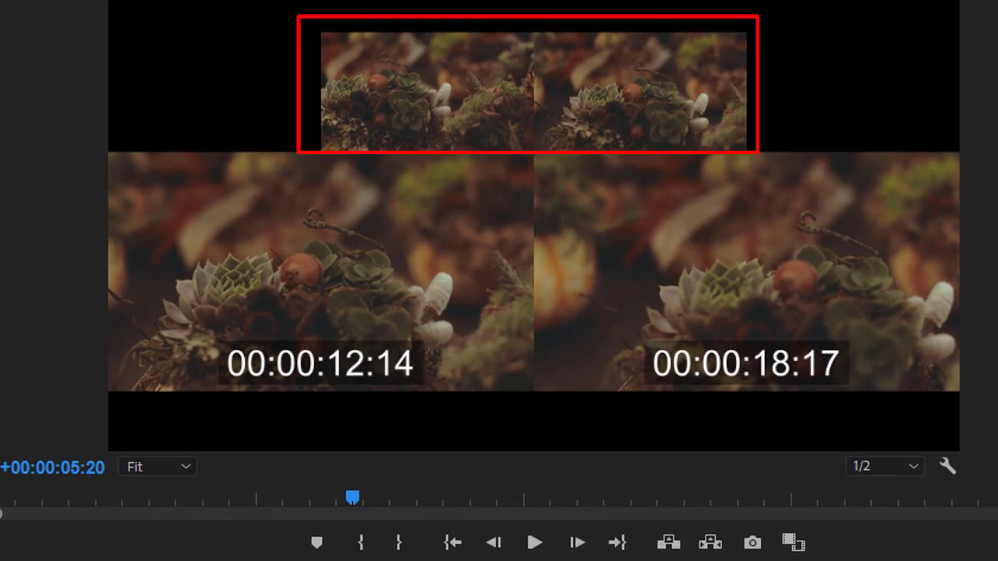
mouse_move(546, 560)
mouse_down()
mouse_move(563, 560)
mouse_move(513, 560)
mouse_up()
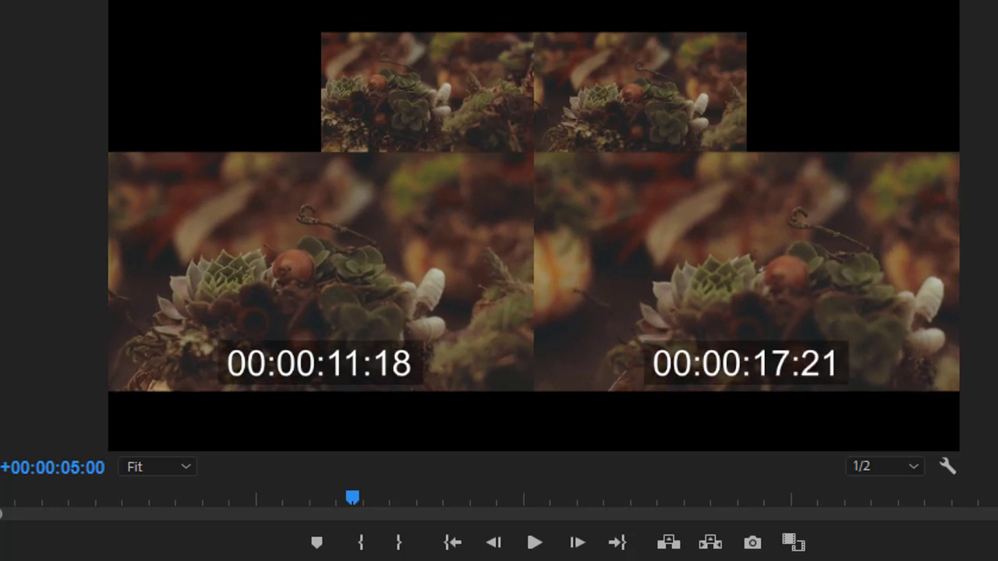
drag(514, 560, 525, 560)
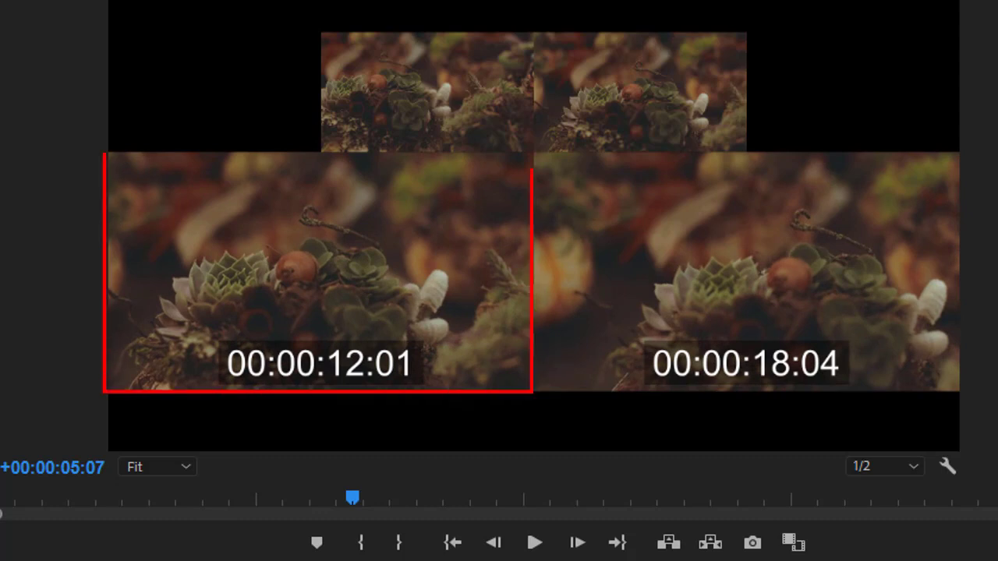
drag(525, 560, 531, 560)
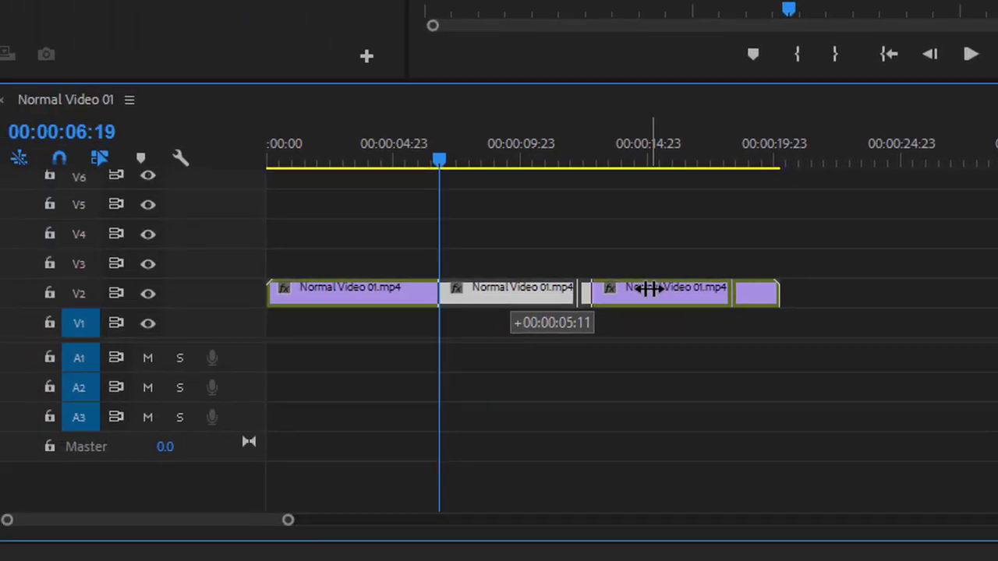
drag(665, 271, 686, 270)
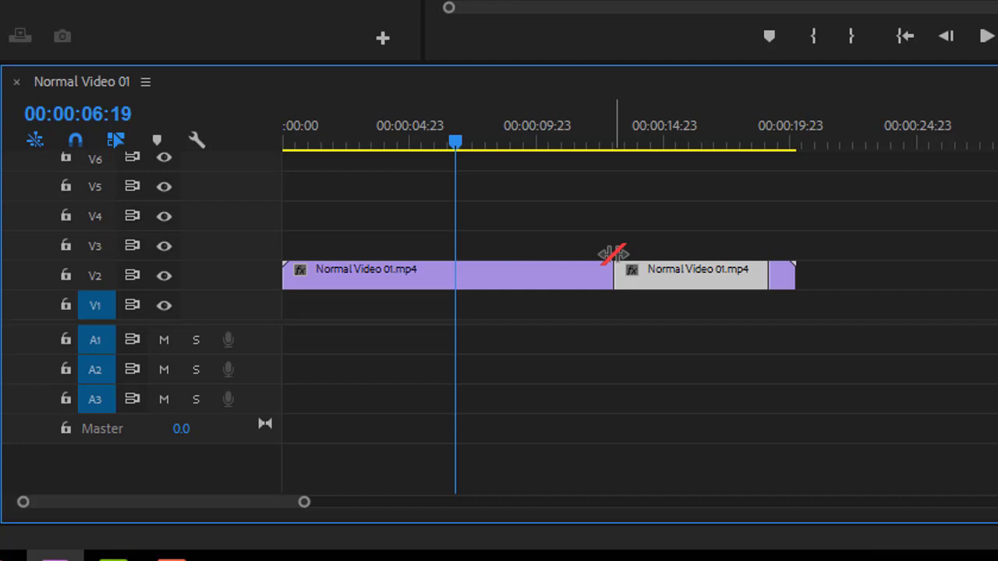
- Undo the slide edits to put the middle V2 segment back in its original place
key(ctrl+z)
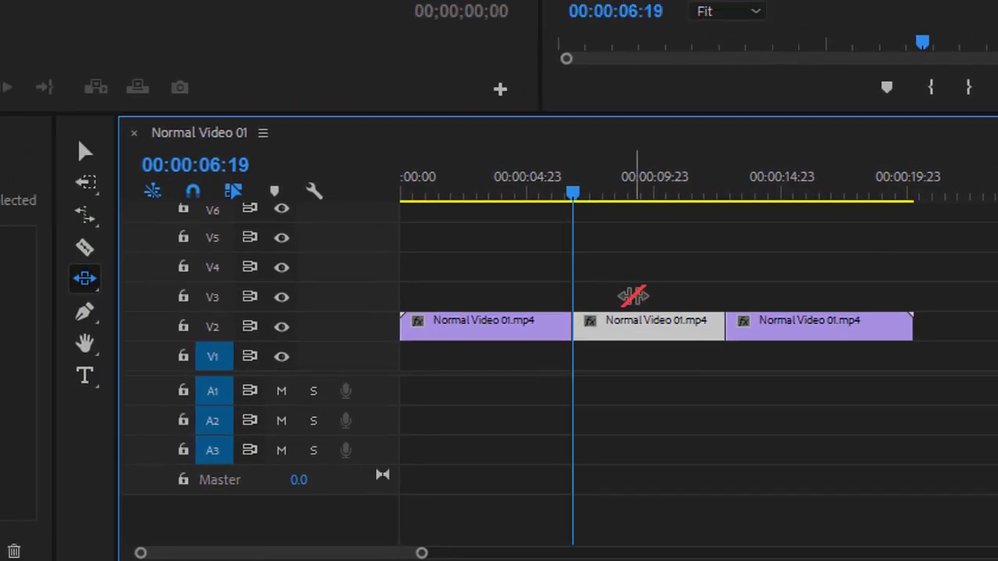
key(ctrl+z)
key(ctrl+z)
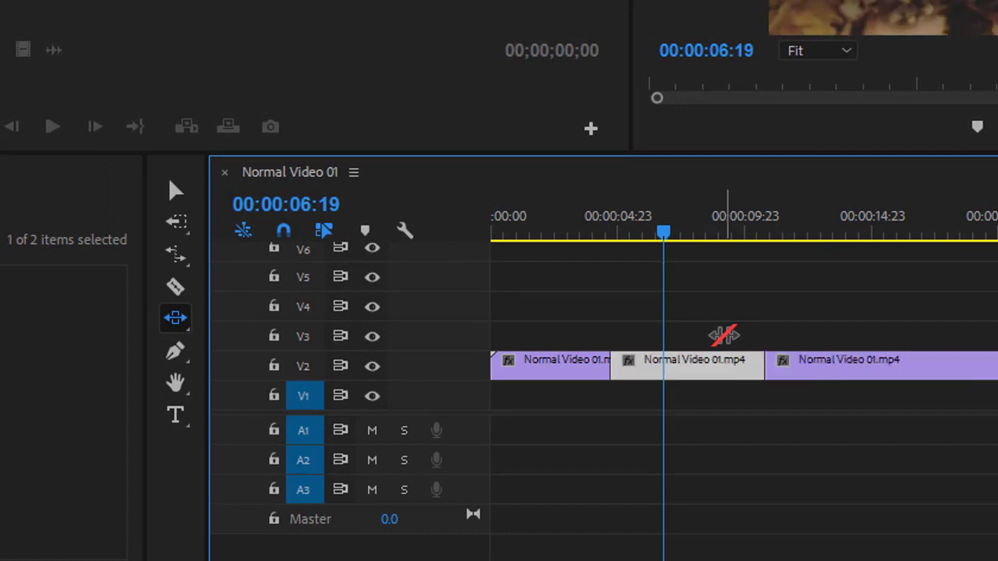
- Slip the footage inside the middle V2 segment by about +00:00:01:15 with the Slip tool
click(177, 322)
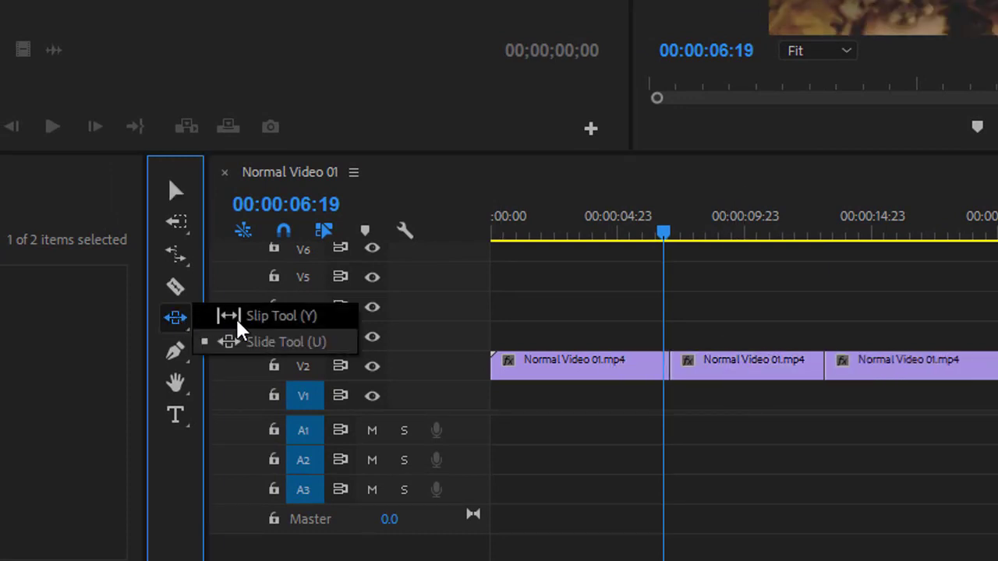
click(263, 326)
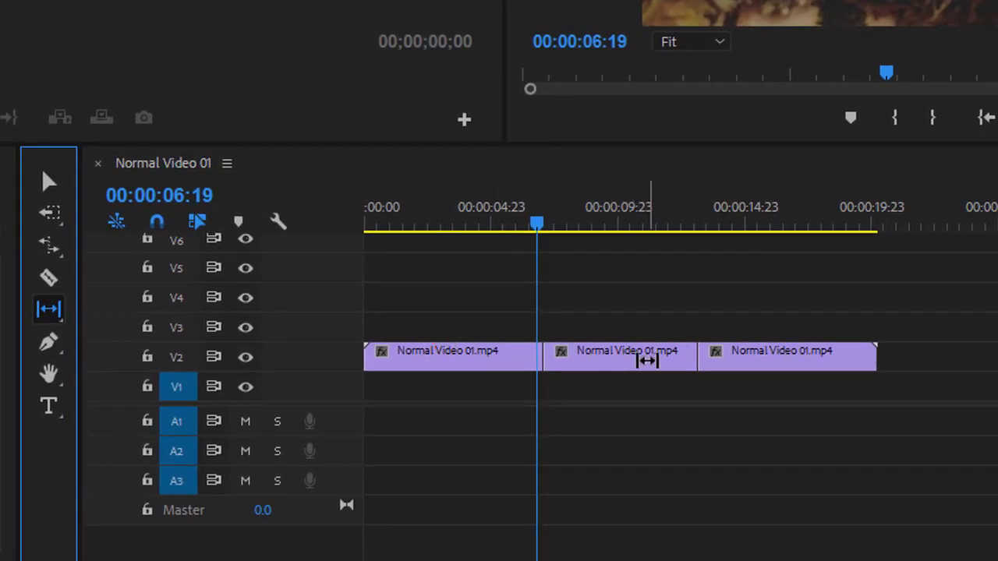
click(628, 355)
drag(629, 355, 671, 365)
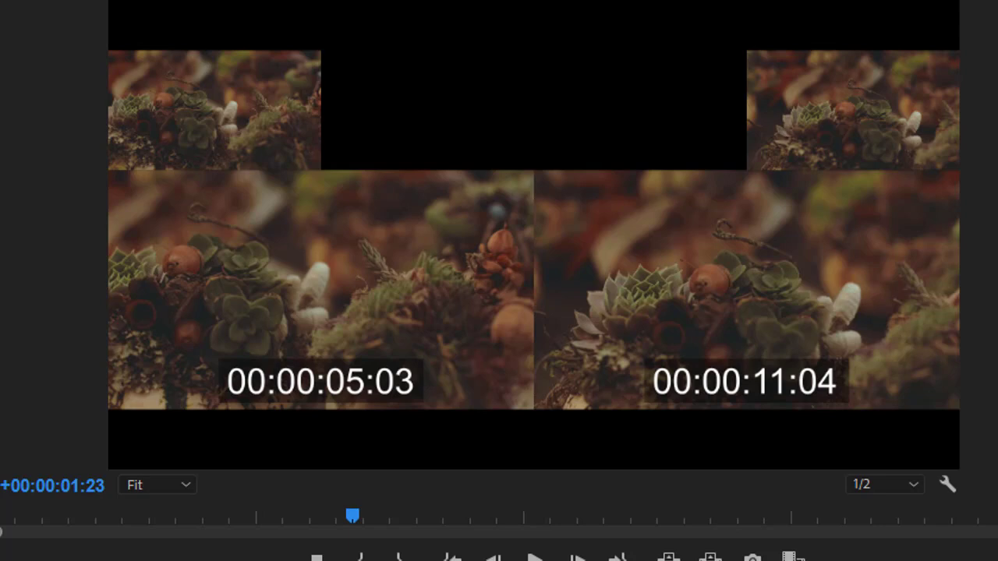
drag(671, 365, 669, 365)
drag(416, 475, 403, 486)
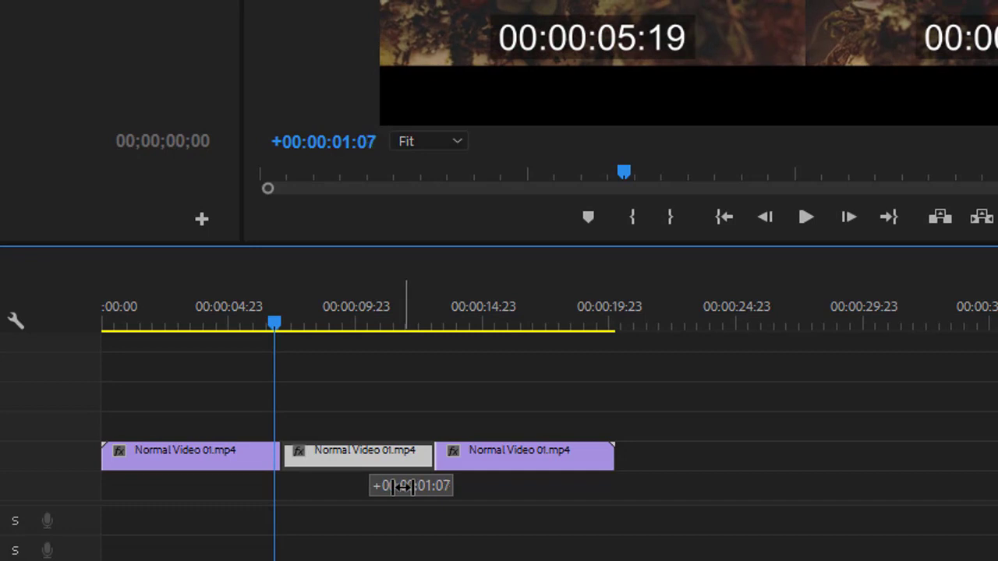
mouse_move(403, 486)
mouse_down()
mouse_move(394, 485)
mouse_move(410, 485)
mouse_up()
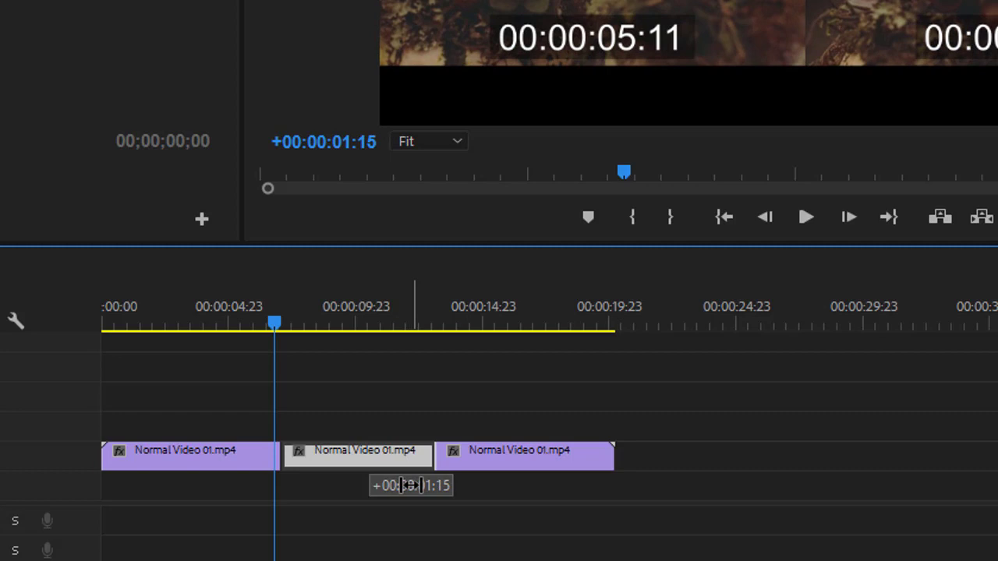
drag(410, 485, 414, 485)
- Slip the middle V2 segment's footage in the opposite direction, ending at an offset of about -00:00:00:13
drag(414, 485, 339, 480)
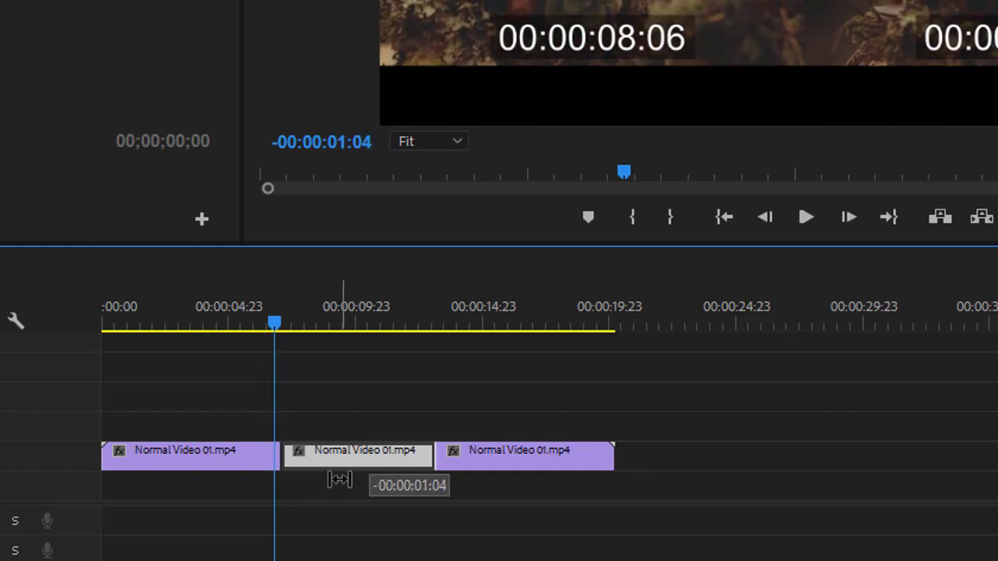
drag(339, 479, 358, 461)
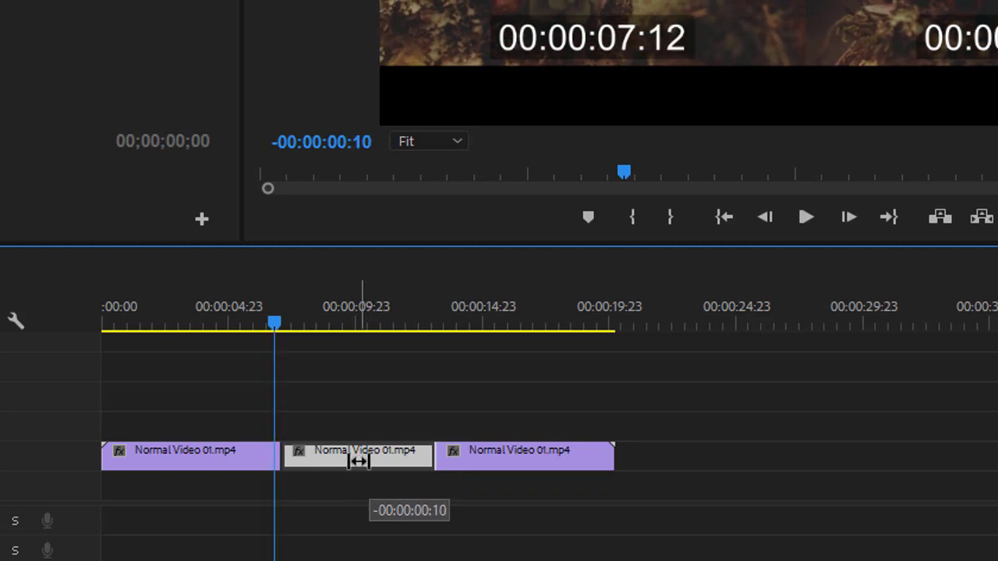
drag(359, 461, 361, 460)
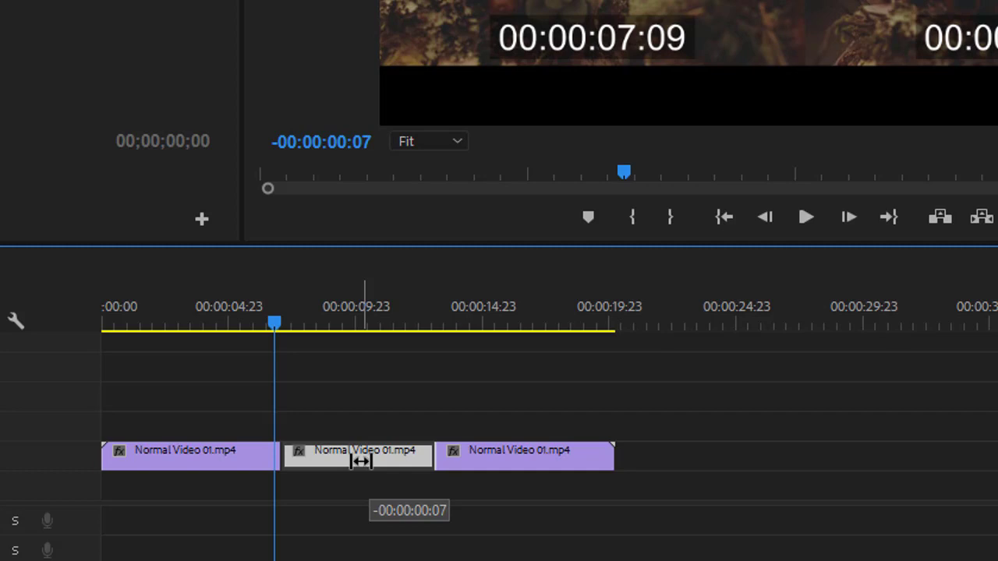
drag(360, 461, 353, 461)
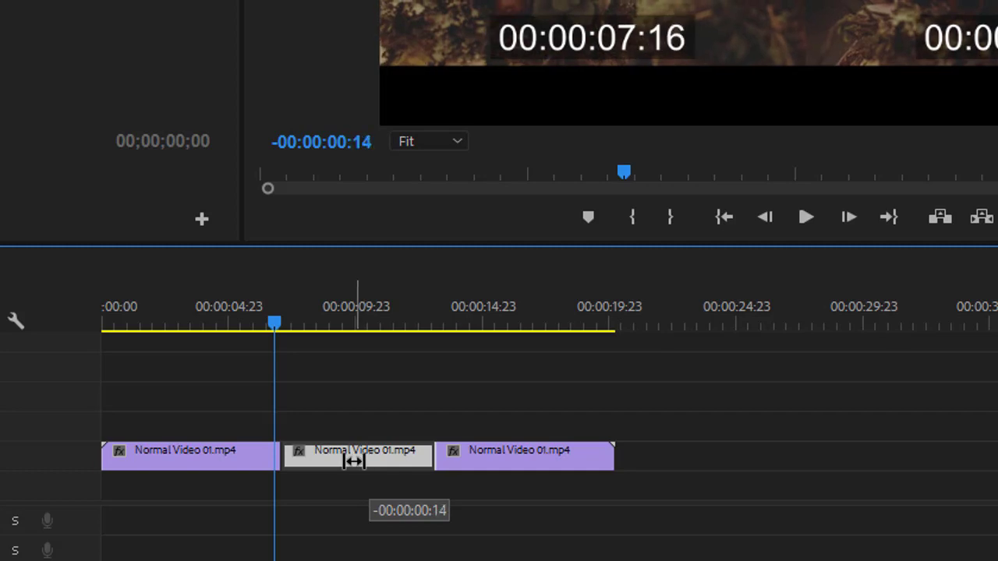
drag(353, 460, 355, 461)
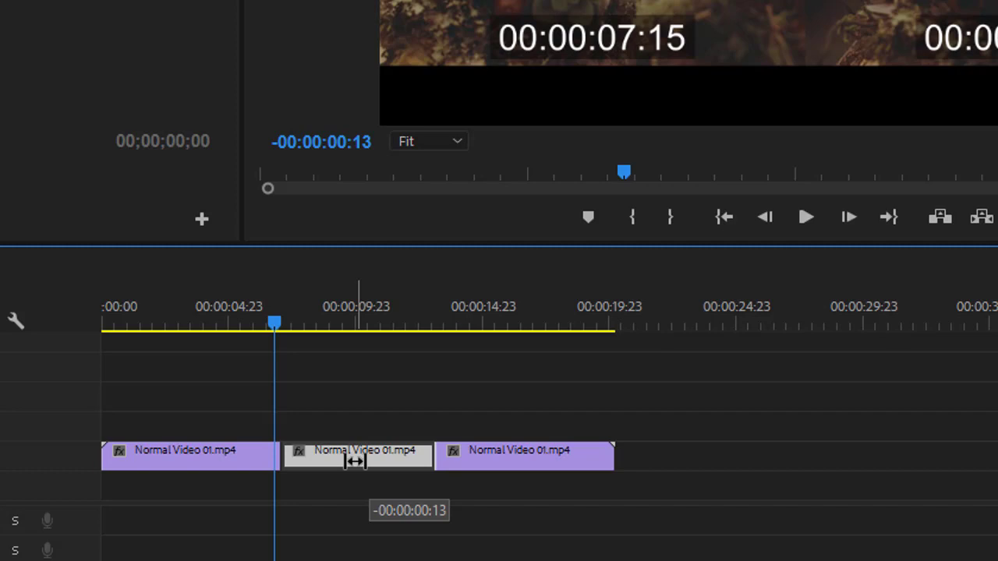
drag(355, 461, 352, 459)
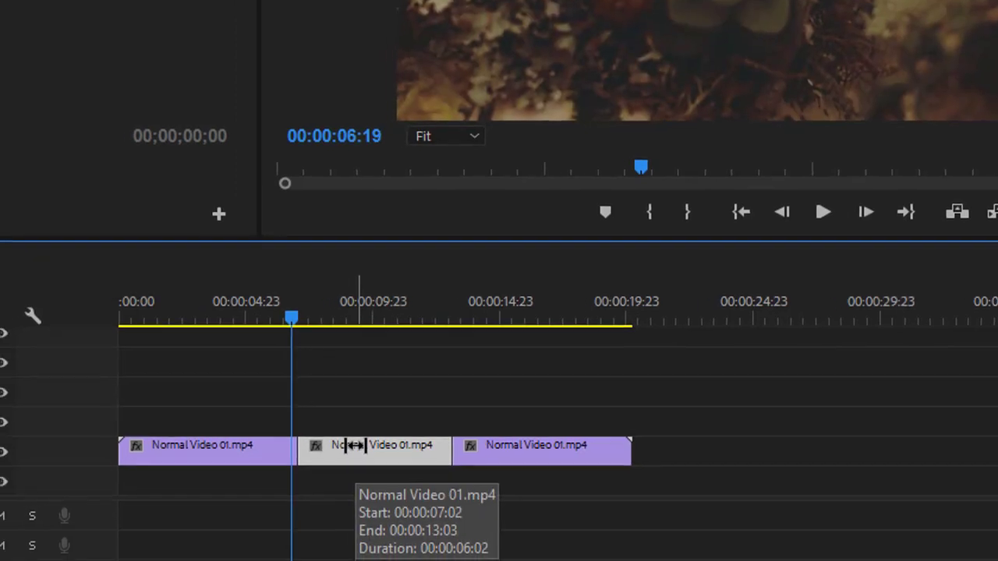
key(v)
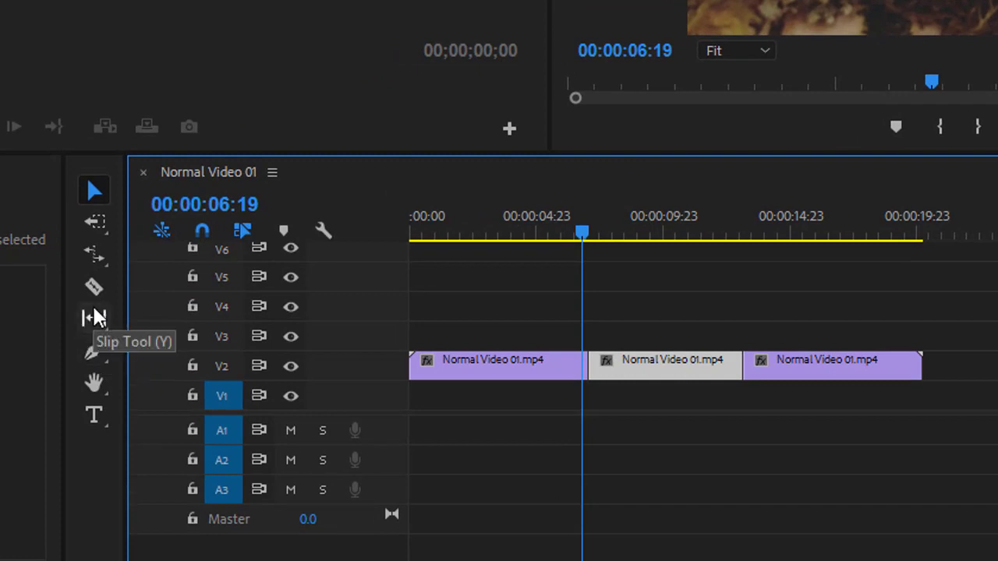
click(92, 355)
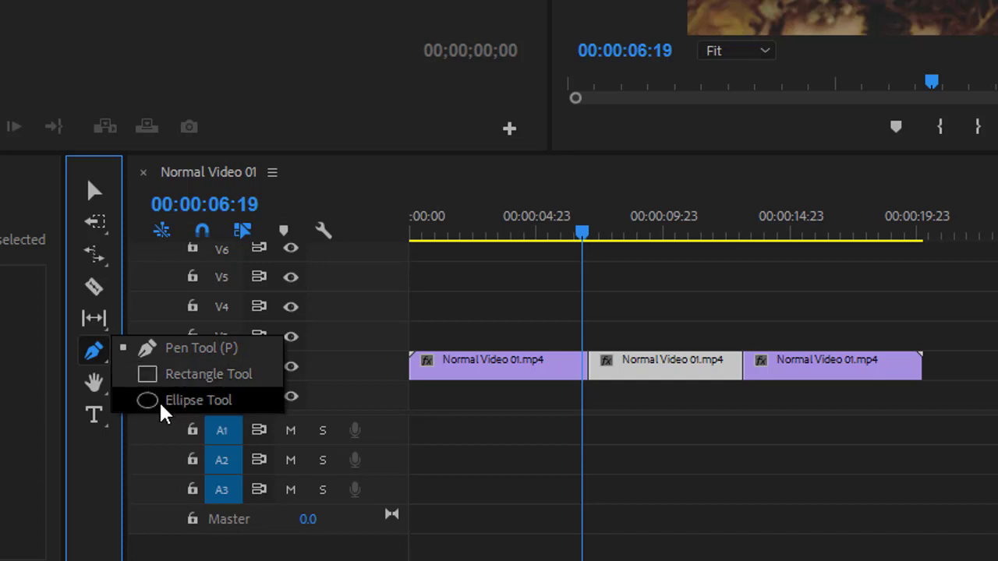
click(164, 356)
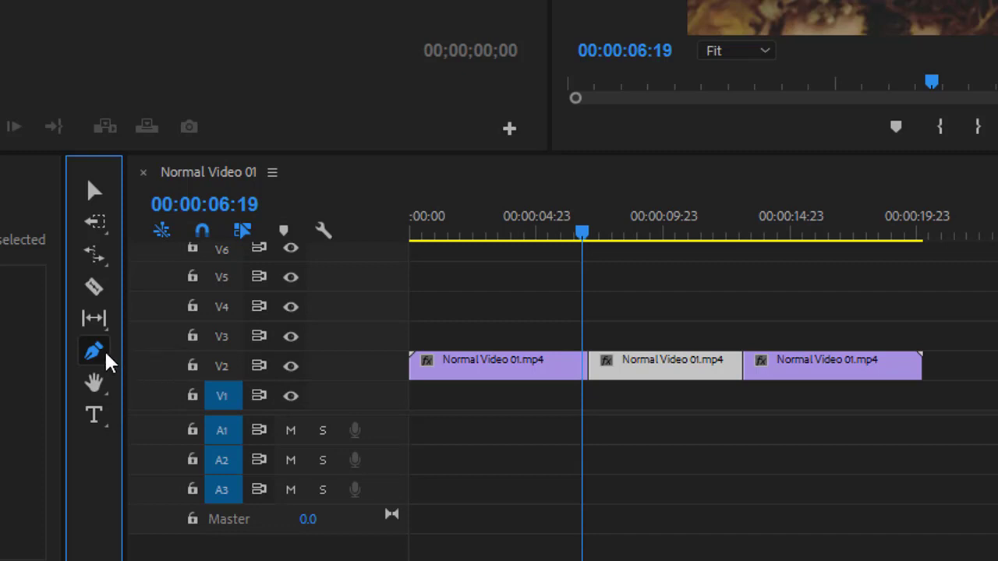
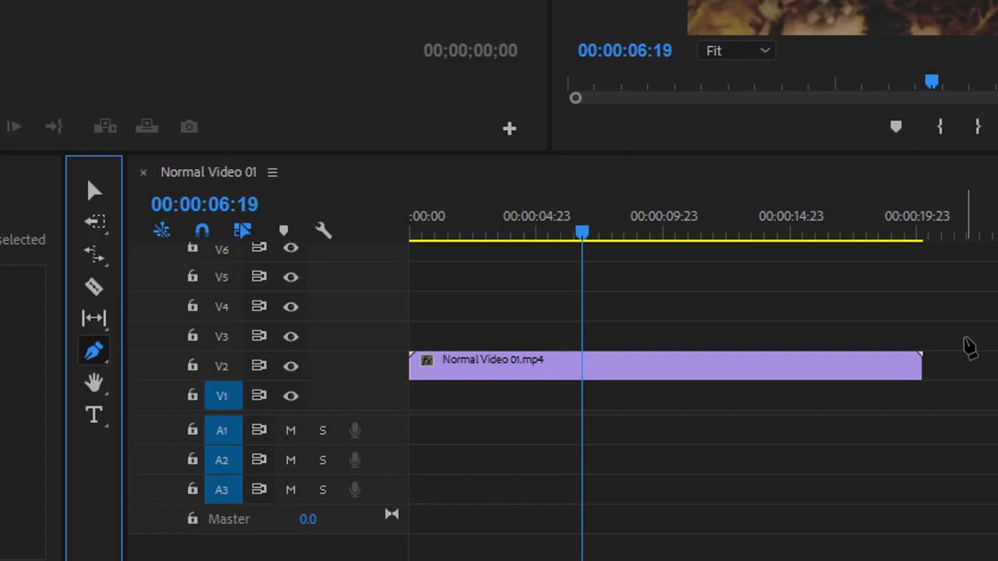
key(v)
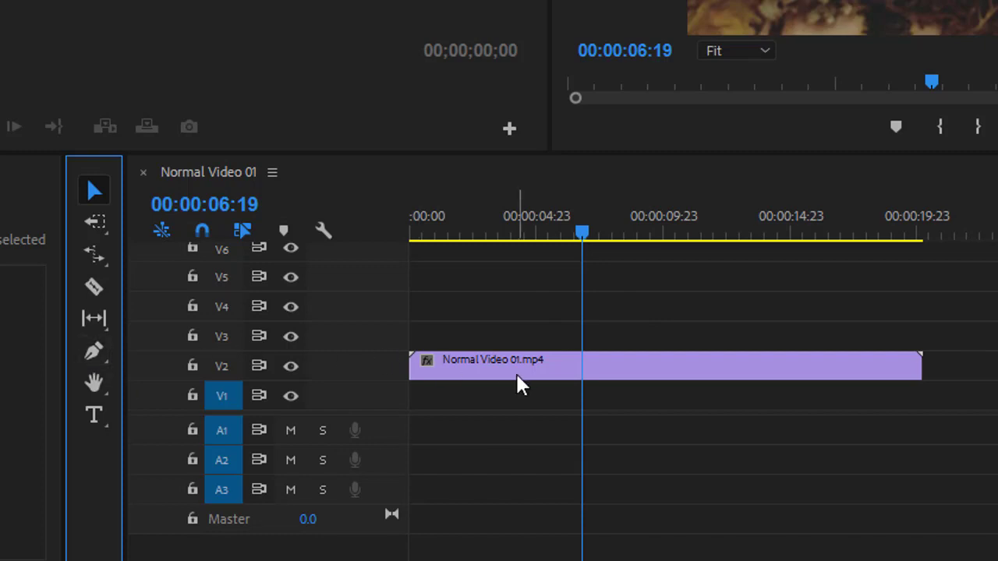
- Enlarge the V2 track and show the Time Remapping Speed keyframe line on its Normal Video 01.mp4 clip
double_click(382, 368)
click(626, 353)
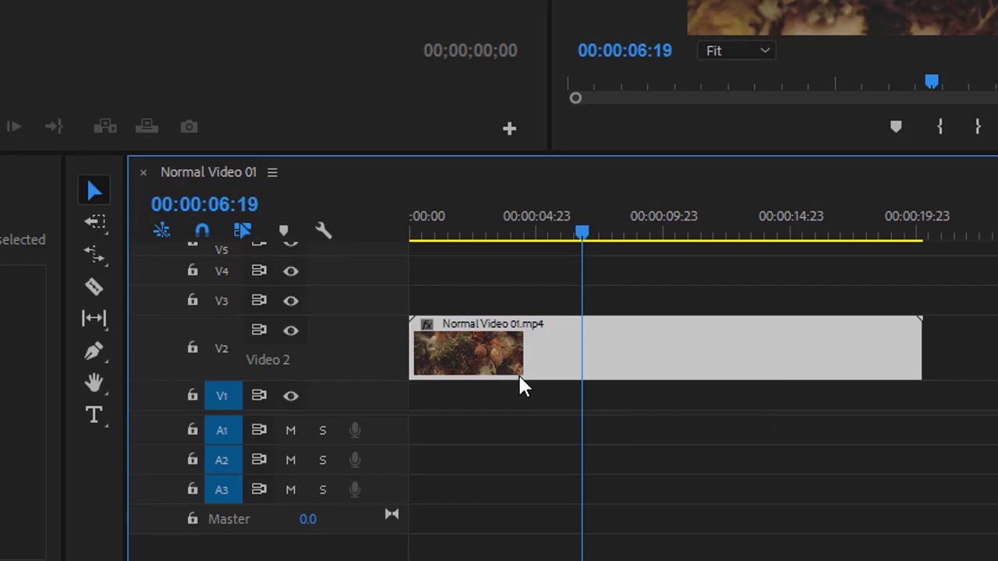
right_click(608, 361)
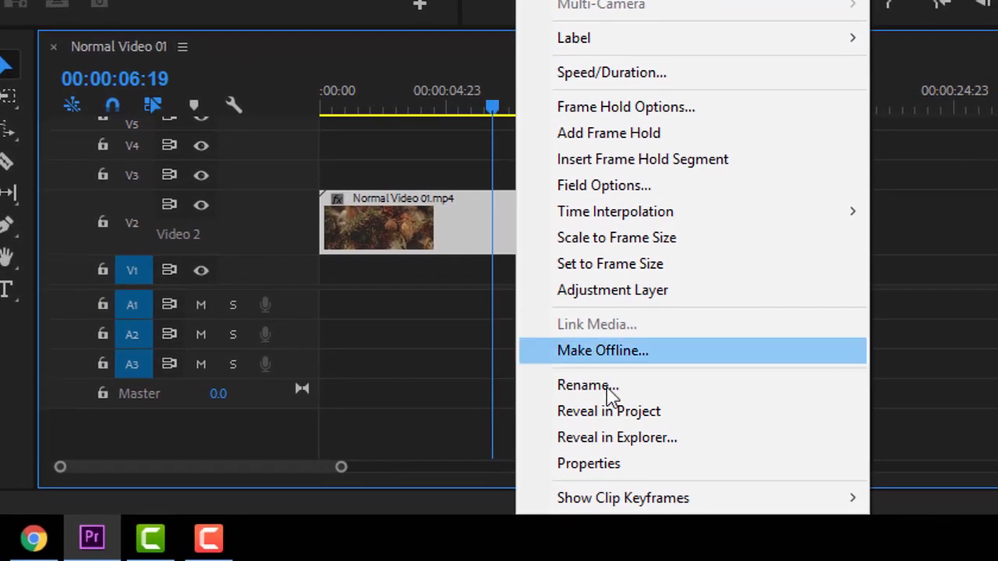
mouse_move(624, 499)
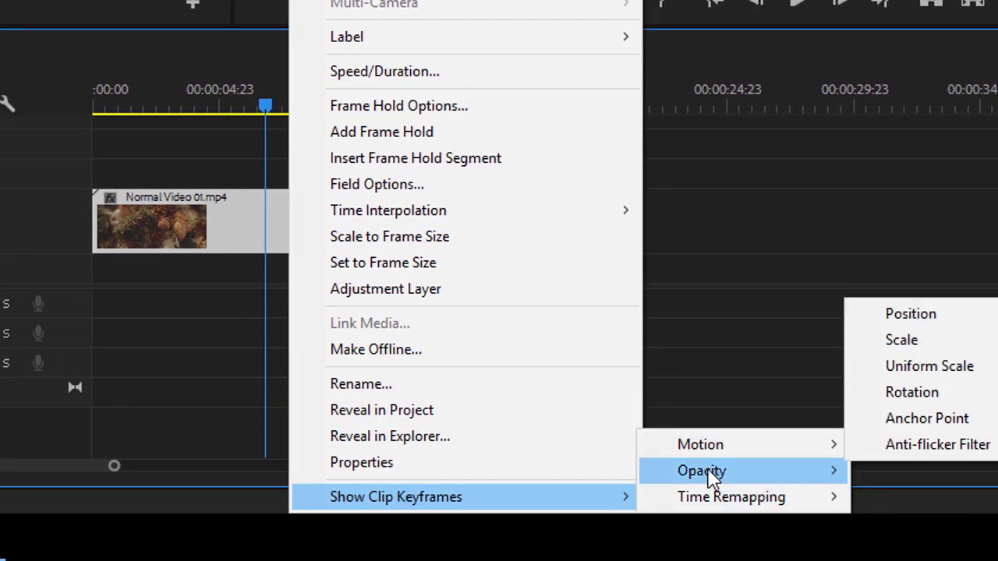
mouse_move(711, 480)
mouse_move(716, 503)
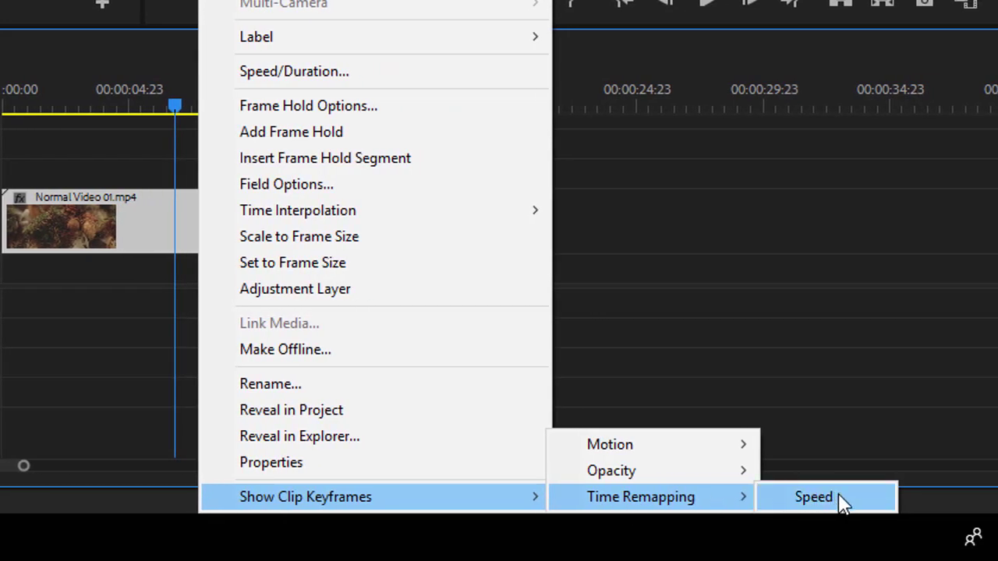
click(842, 499)
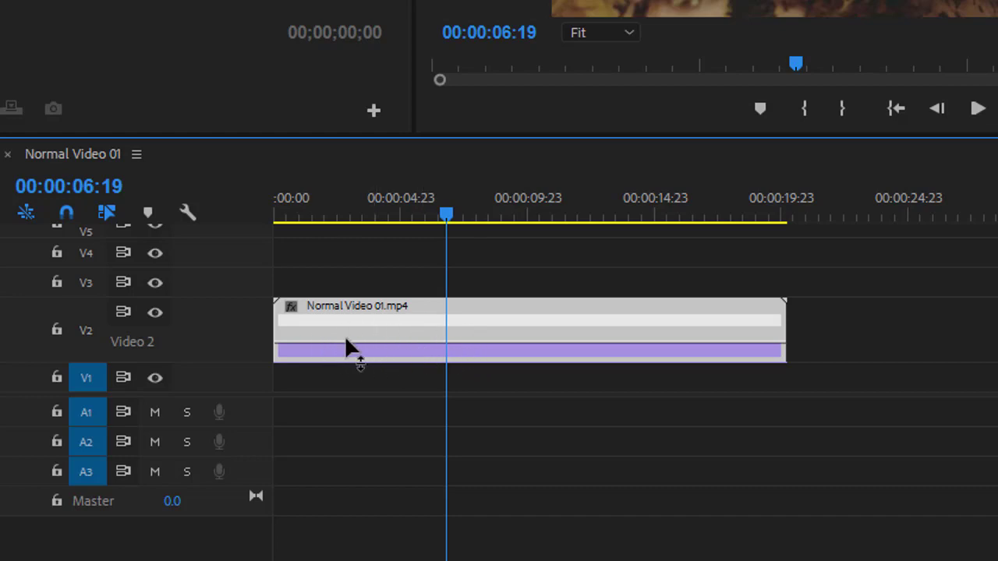
double_click(248, 328)
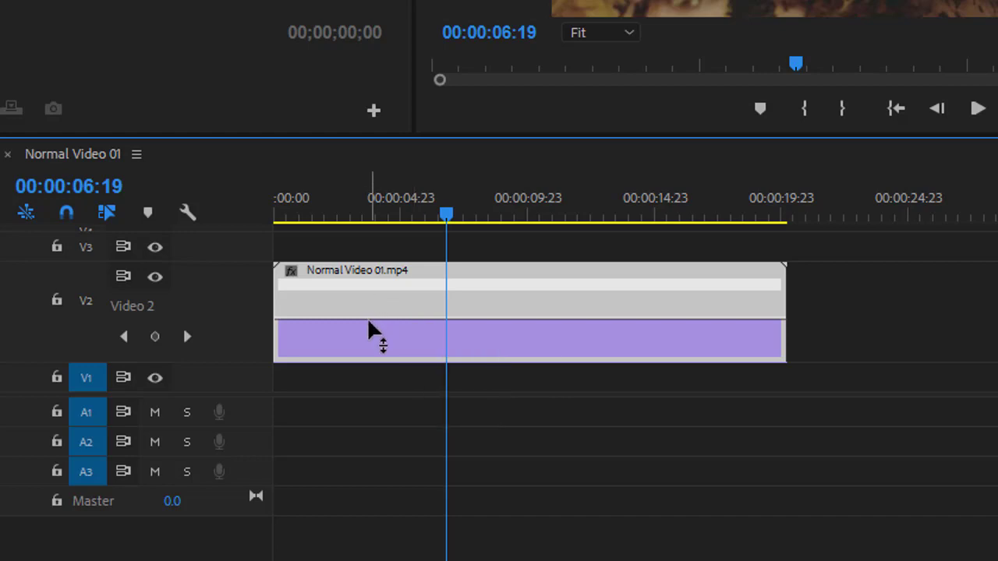
- Add two speed keyframes to the V2 clip with the Pen tool, at 00:00:05:16 and 00:00:11:12
mouse_move(421, 217)
mouse_down()
mouse_move(258, 218)
mouse_move(320, 224)
mouse_move(421, 207)
mouse_up()
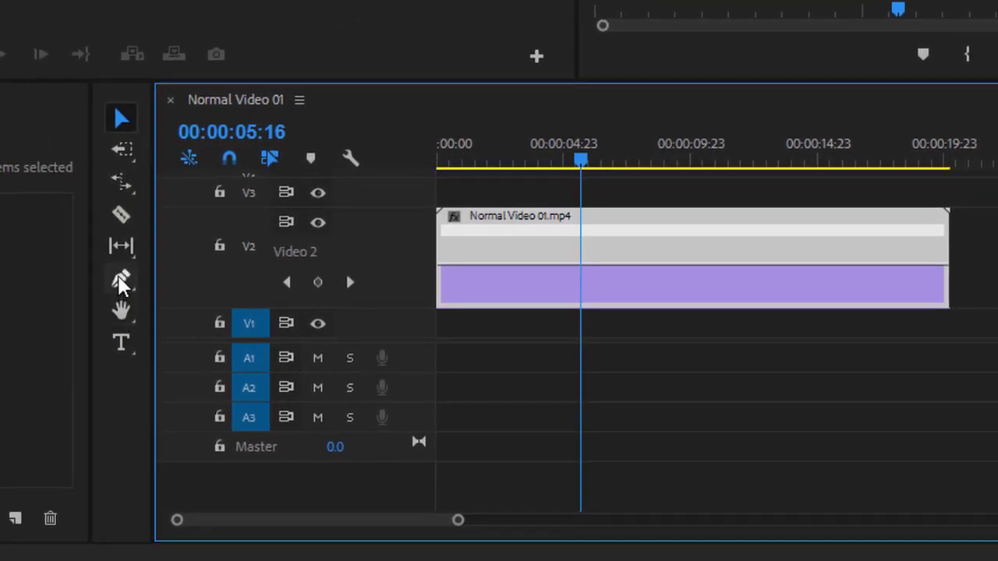
click(121, 281)
click(581, 266)
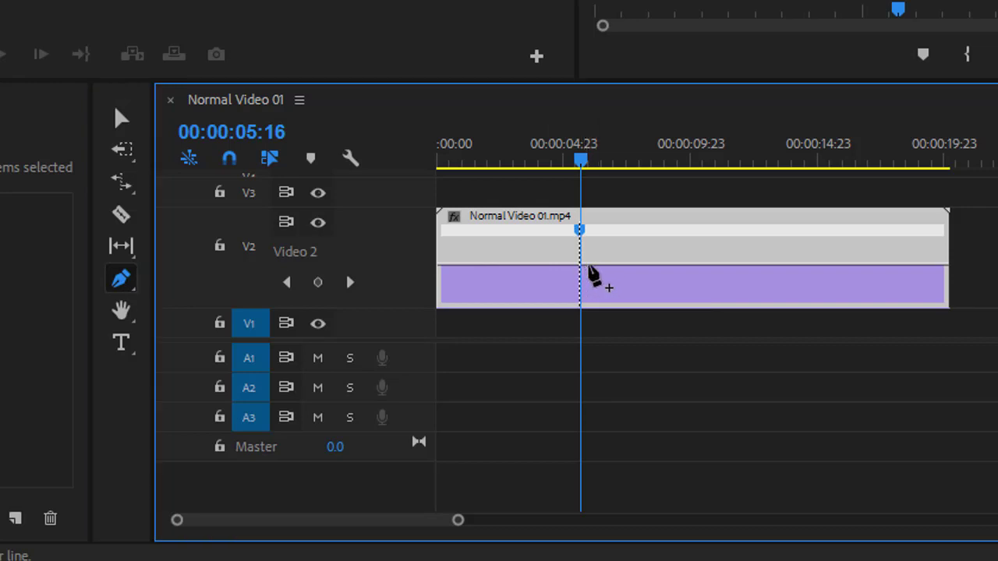
drag(590, 172, 729, 158)
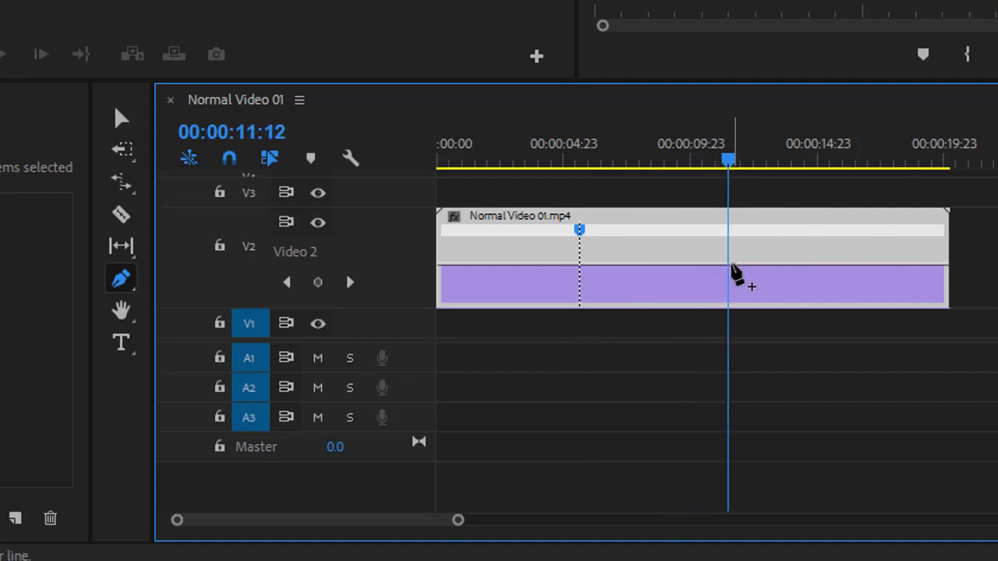
click(731, 268)
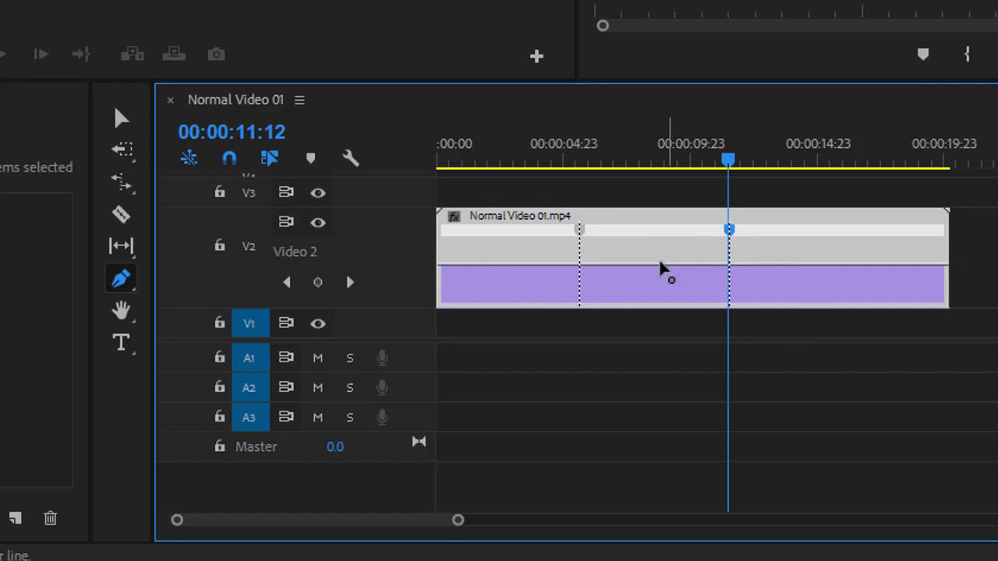
key(v)
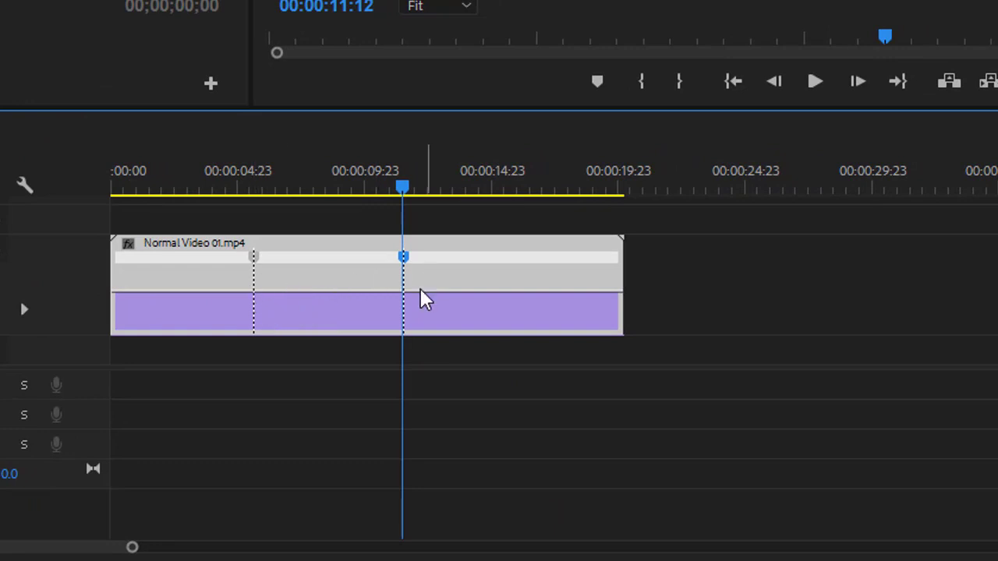
- Slow down the section between the two speed keyframes so it ends at about 20 seconds, and play the sequence from the start
click(328, 293)
drag(340, 292, 323, 335)
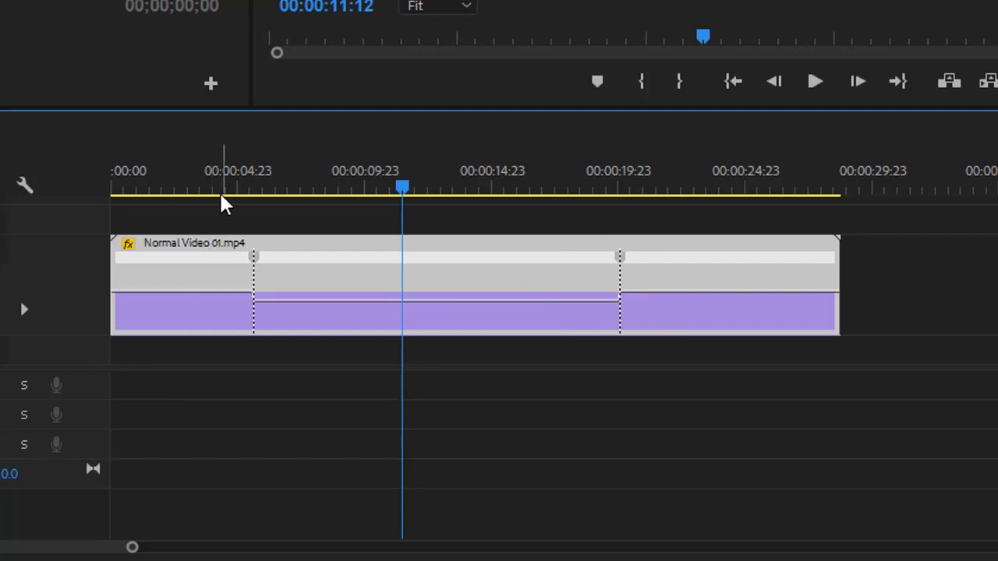
drag(250, 173, 101, 200)
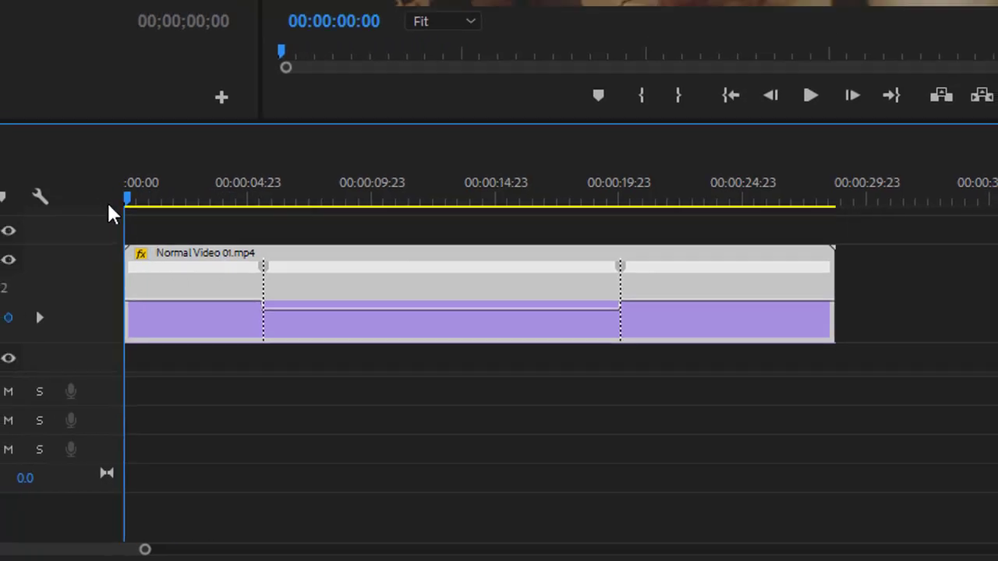
key(space)
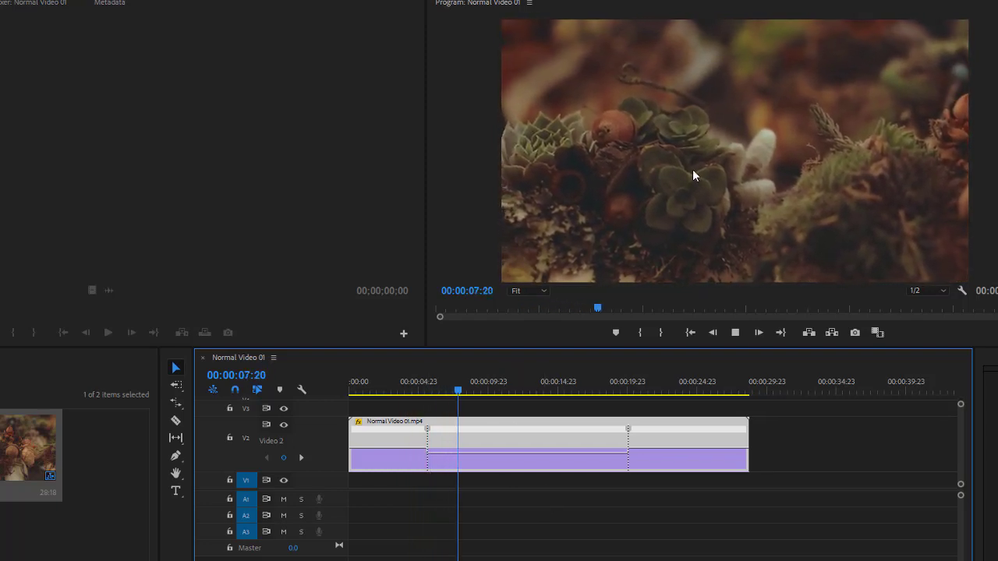
drag(538, 399, 591, 399)
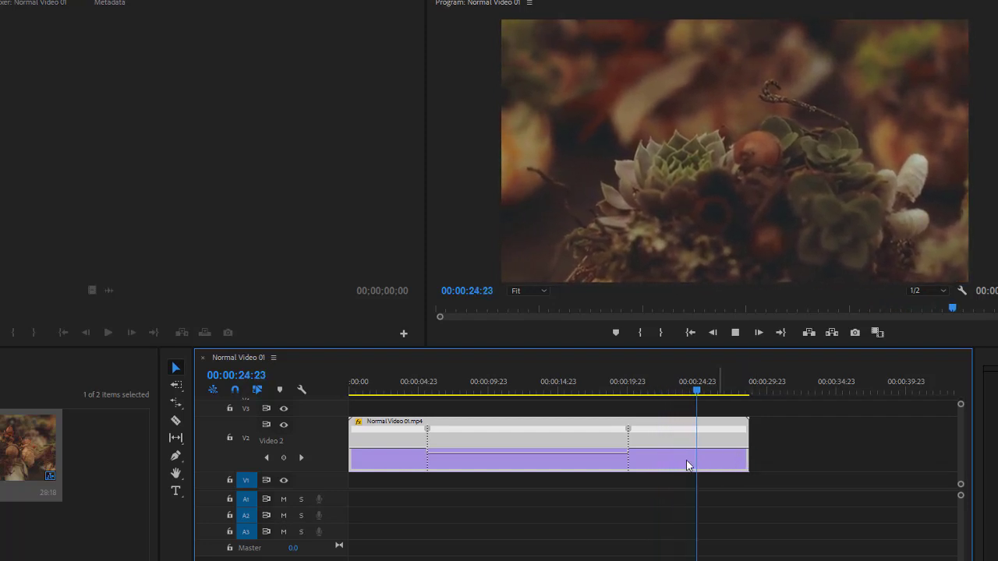
key(space)
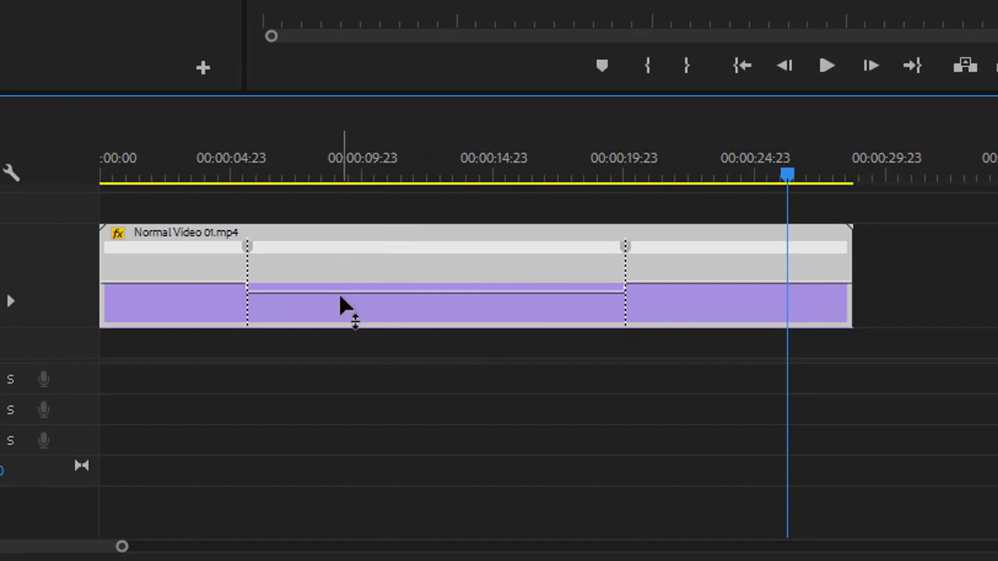
- Speed up the section between the keyframes so the clip ends at about 18 seconds, and play from just before the first keyframe
drag(333, 291, 351, 273)
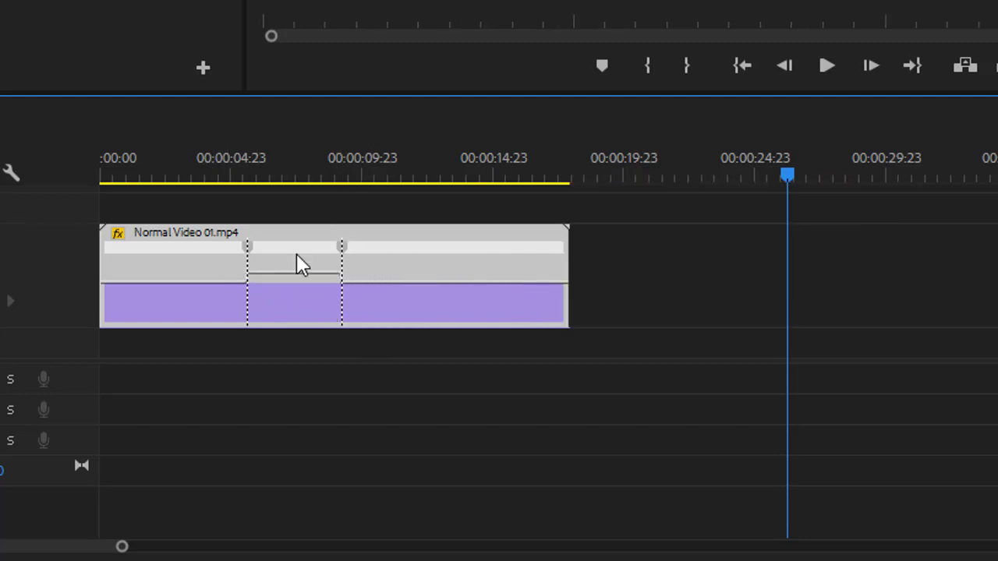
drag(248, 163, 227, 163)
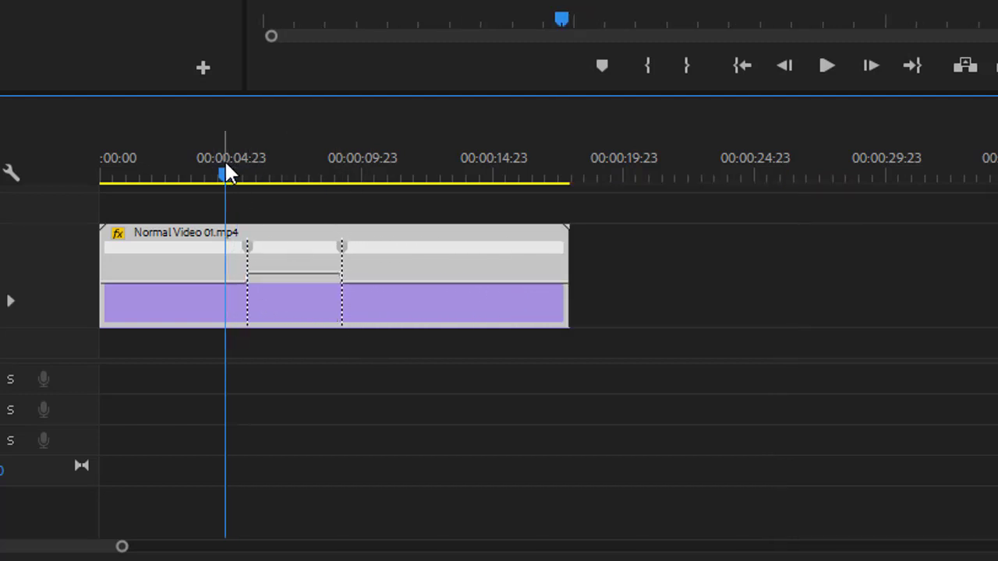
key(space)
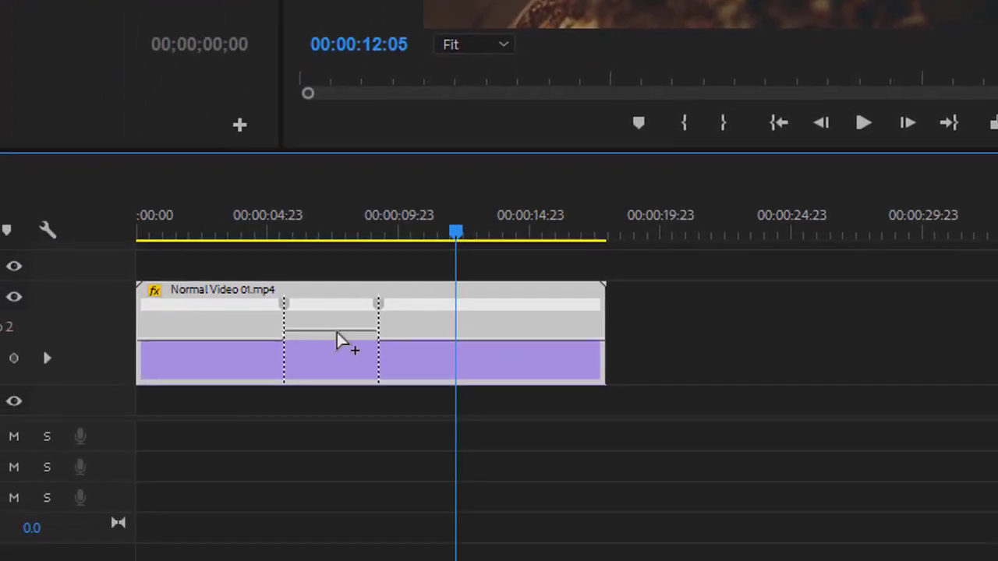
- Slow down the section between the speed keyframes so the clip ends at about 29 seconds, and undo the speed and keyframe edits
drag(363, 283, 360, 356)
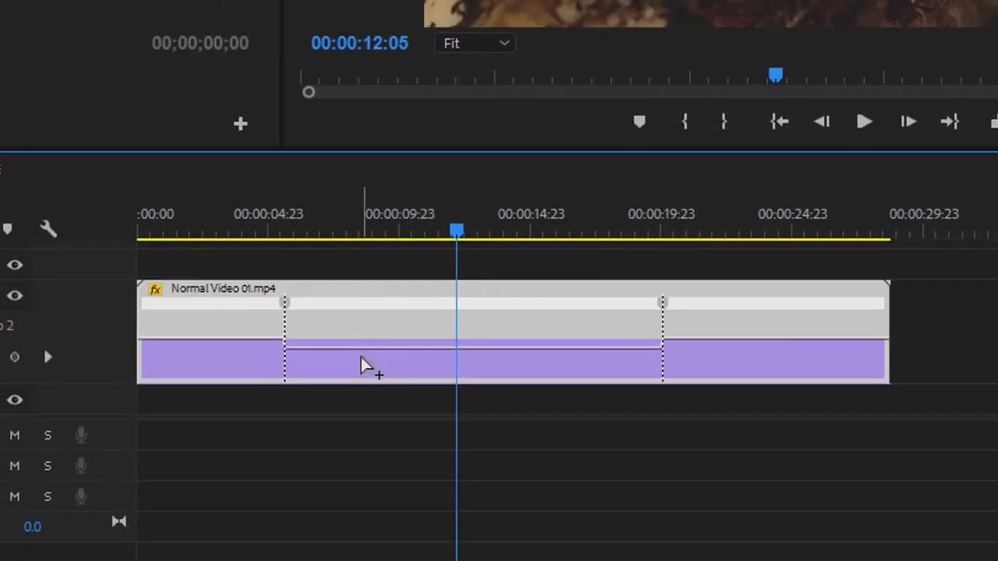
key(ctrl+z)
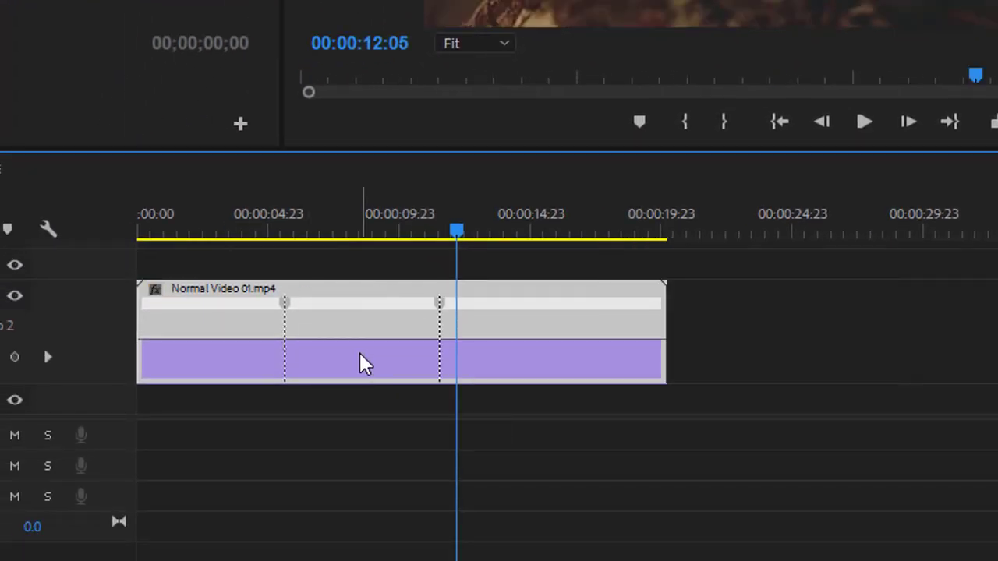
key(ctrl+z)
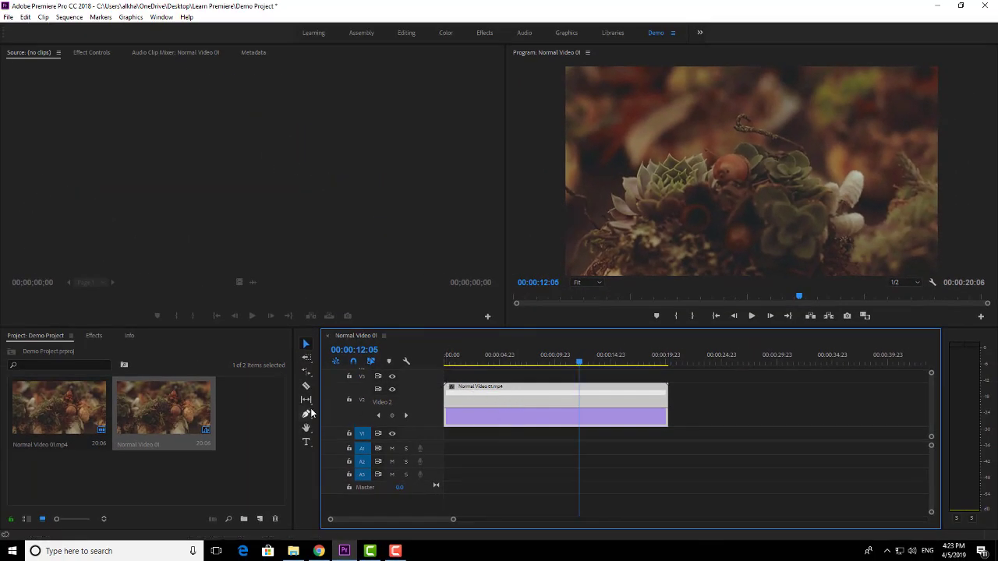
- Undo the earlier timeline edits until Normal Video 01.mp4 is back on V1 at the start of the sequence
drag(480, 386, 522, 388)
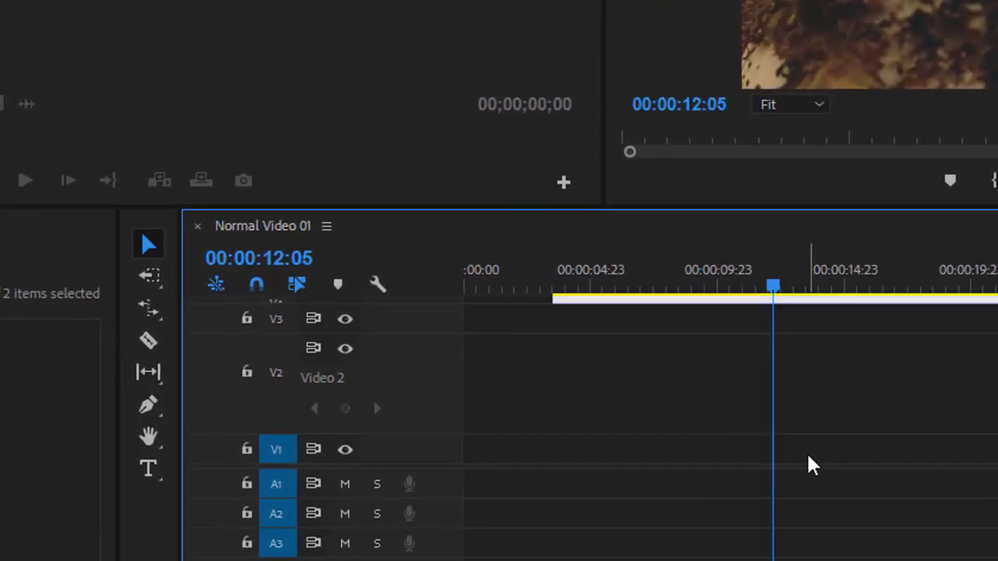
key(ctrl+z)
key(ctrl+z)
key(ctrl+z)
key(ctrl+z)
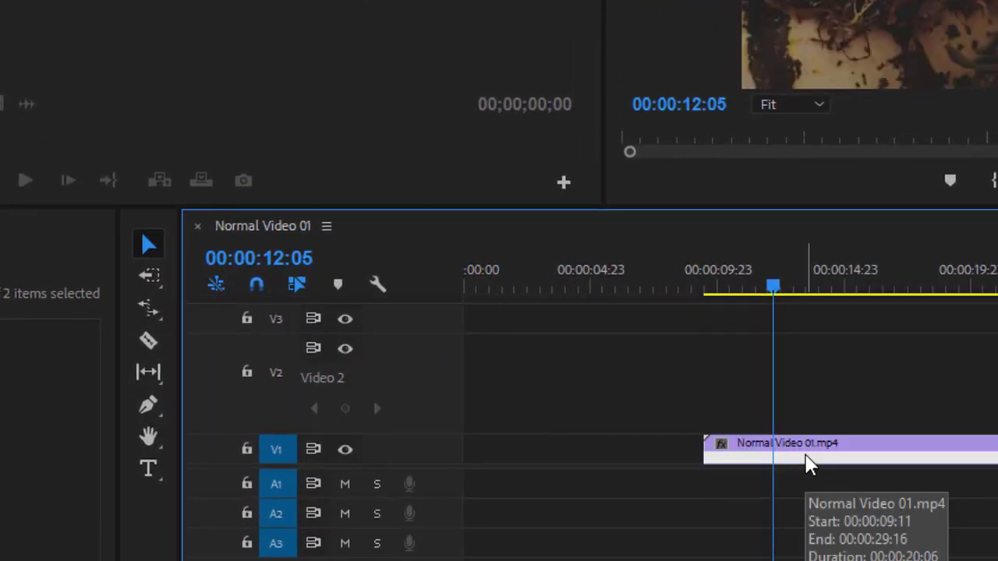
key(ctrl+z)
key(ctrl+z)
key(ctrl+z)
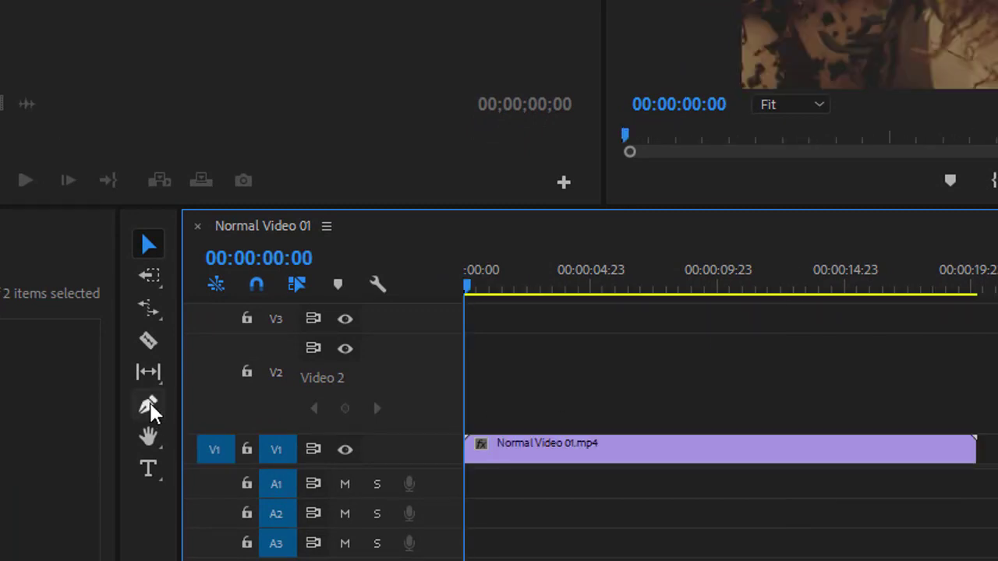
- Choose the Rectangle Tool, save the project, and draw a roughly square shape in the upper-left area of the program picture
click(151, 411)
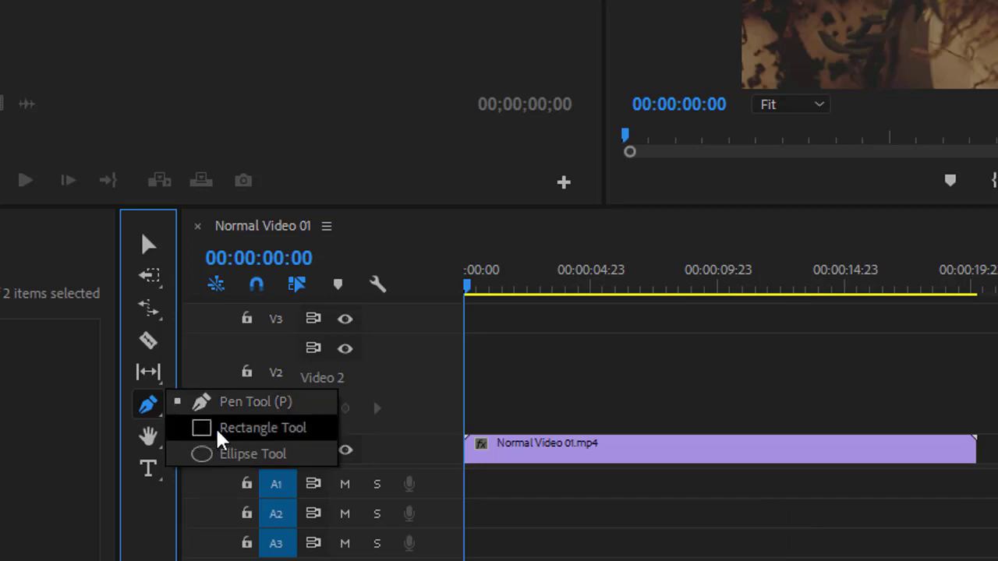
click(212, 437)
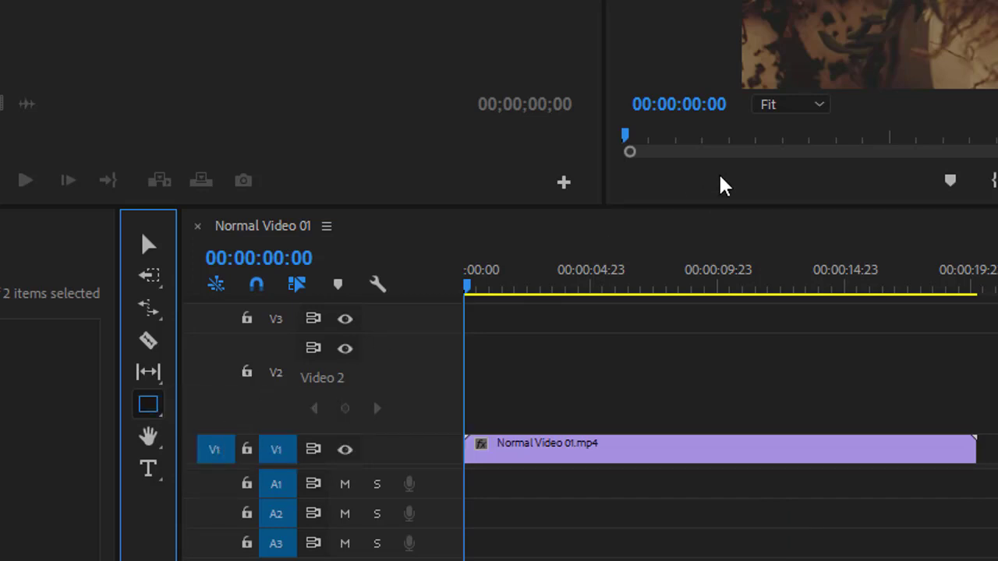
key(ctrl+s)
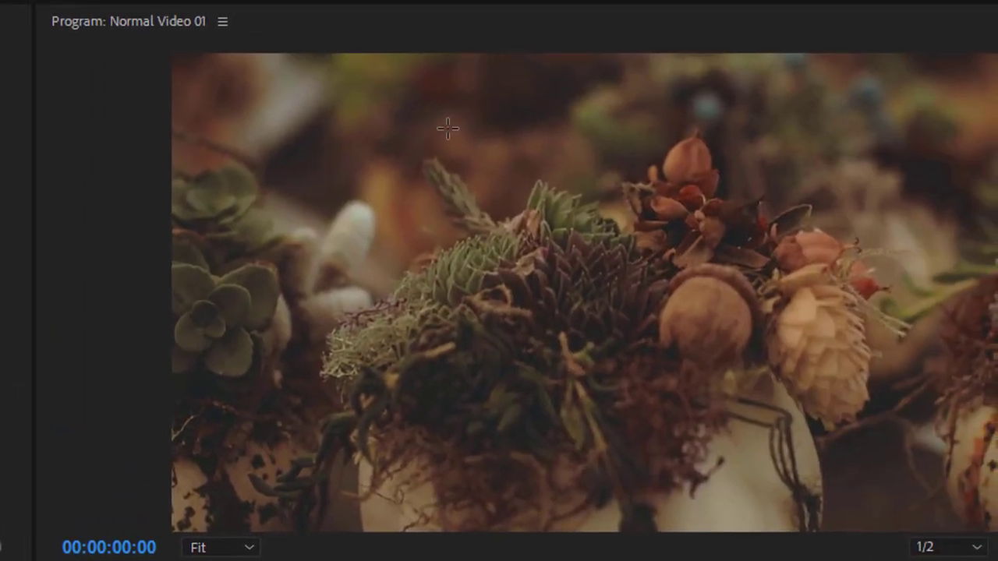
mouse_move(385, 134)
mouse_down()
mouse_move(499, 272)
mouse_move(559, 313)
mouse_up()
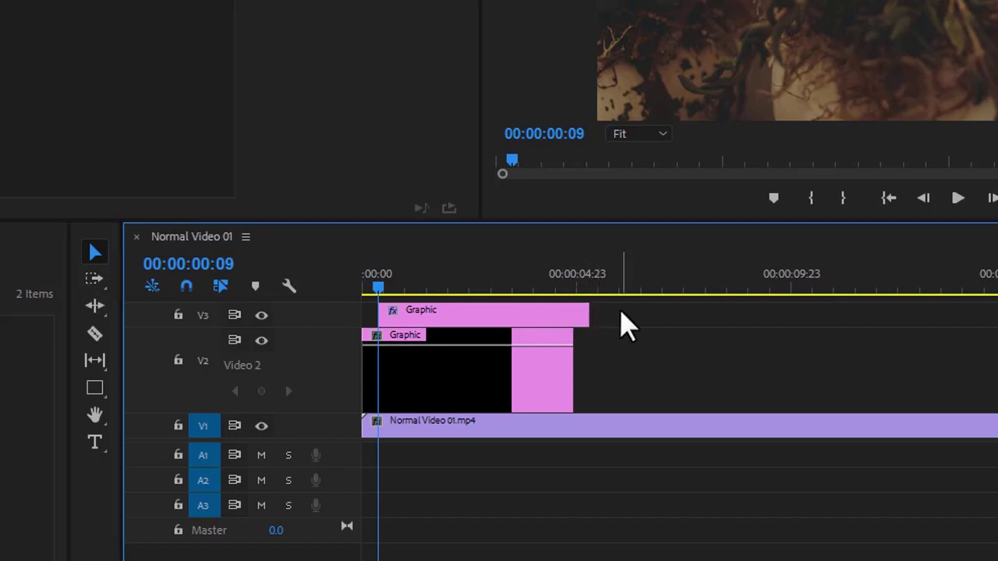
- Select the Graphic clip on V3 and bring up its Effect Controls
drag(621, 311, 499, 325)
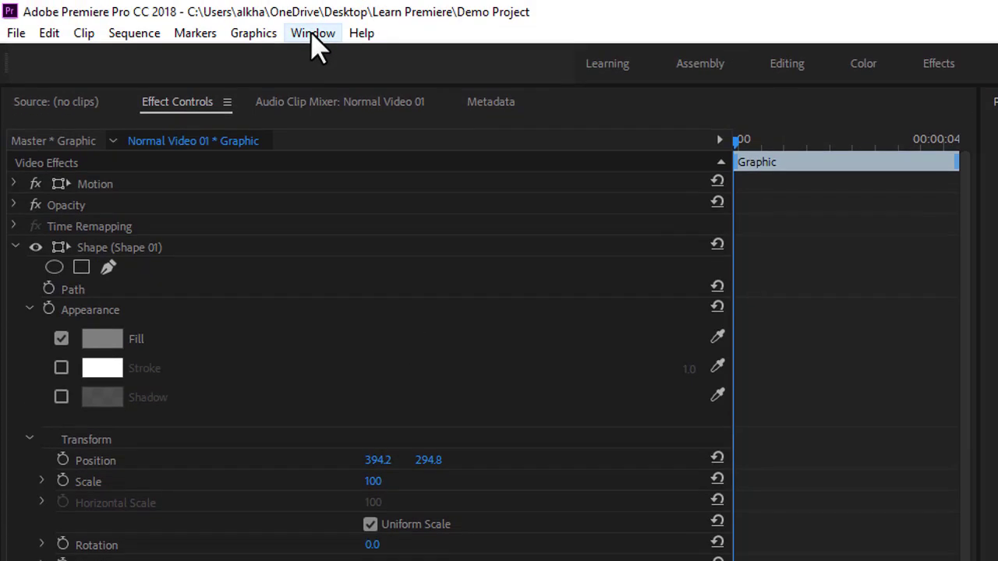
click(312, 35)
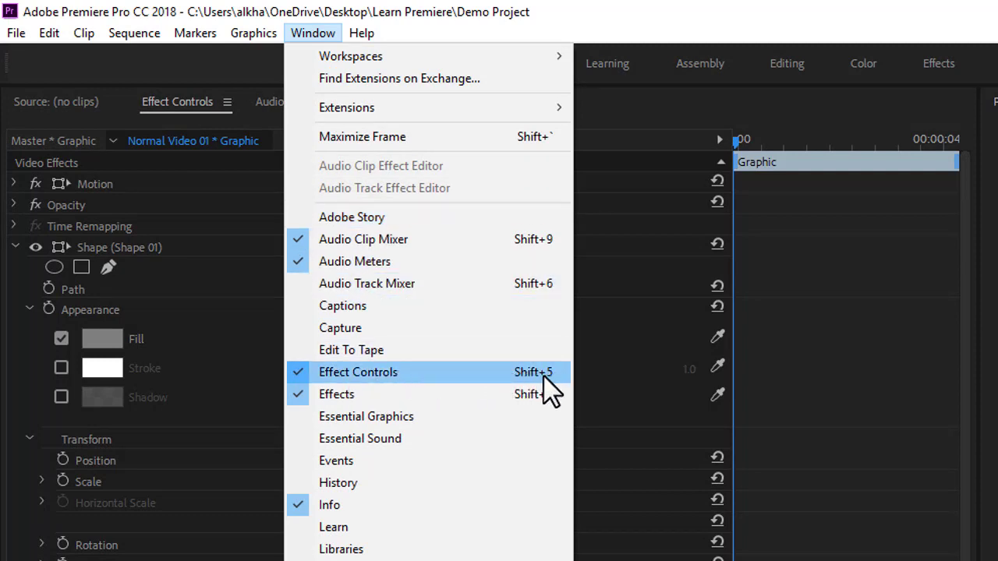
click(226, 365)
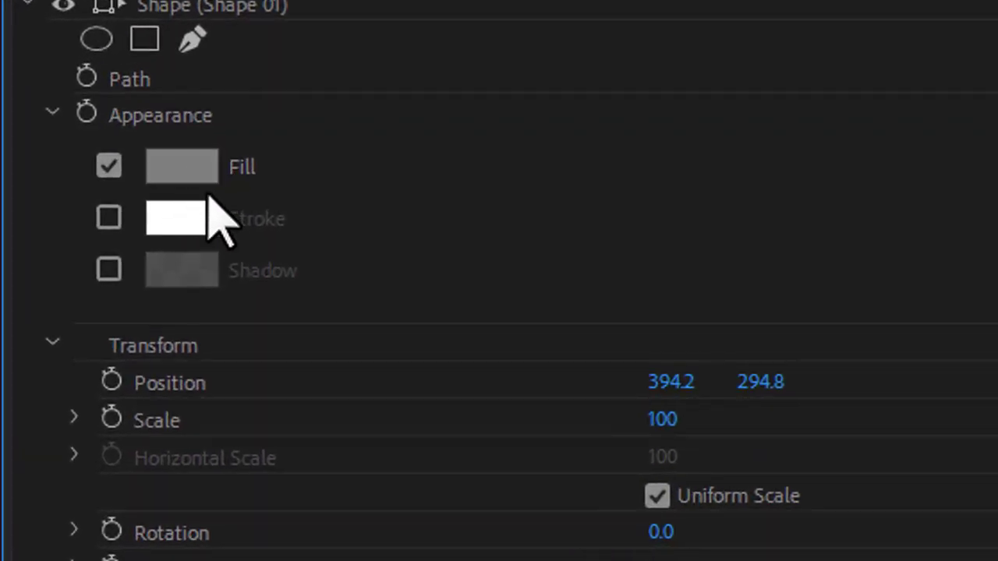
- Change the fill colour of the V3 graphic's shape to blue
click(181, 168)
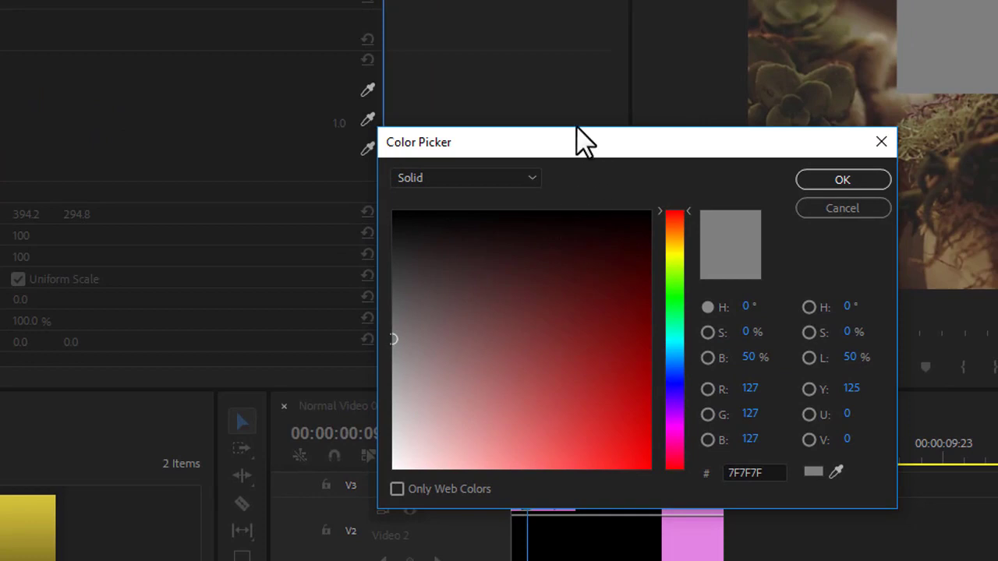
drag(931, 167, 823, 55)
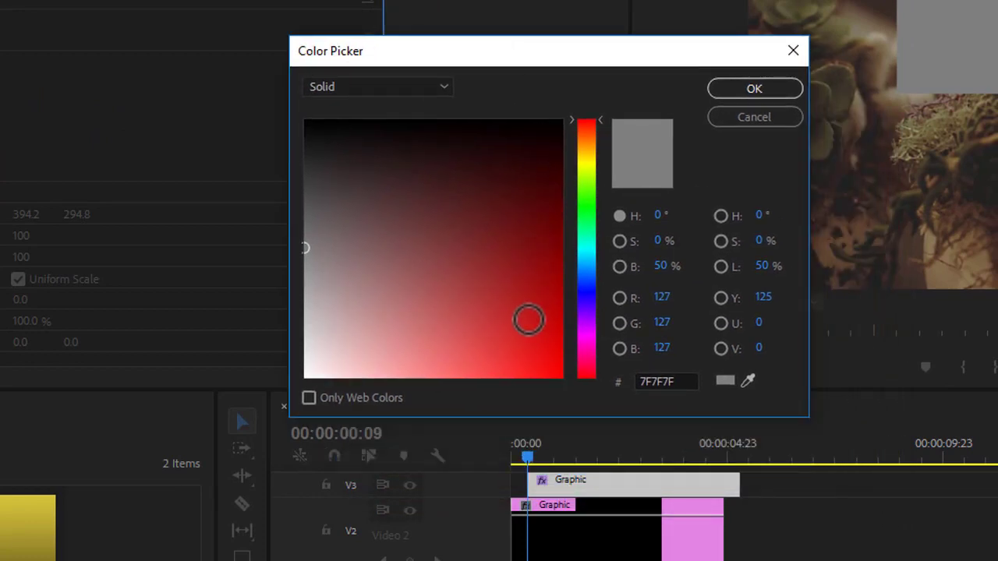
drag(526, 296, 508, 127)
drag(535, 201, 541, 344)
click(590, 272)
click(750, 91)
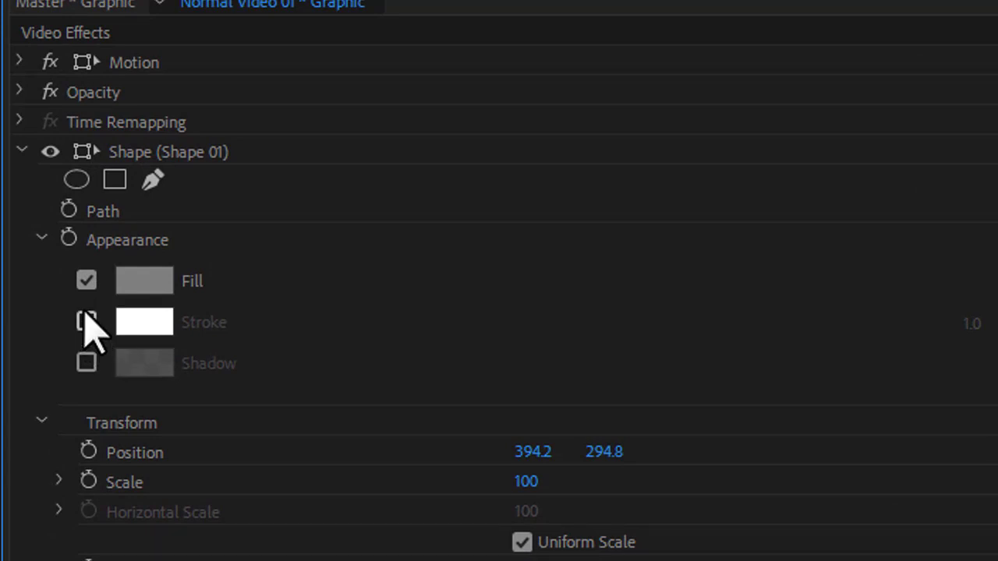
- Enable a green (159F0E) stroke on the V3 graphic's shape and set the stroke width to 50
click(86, 322)
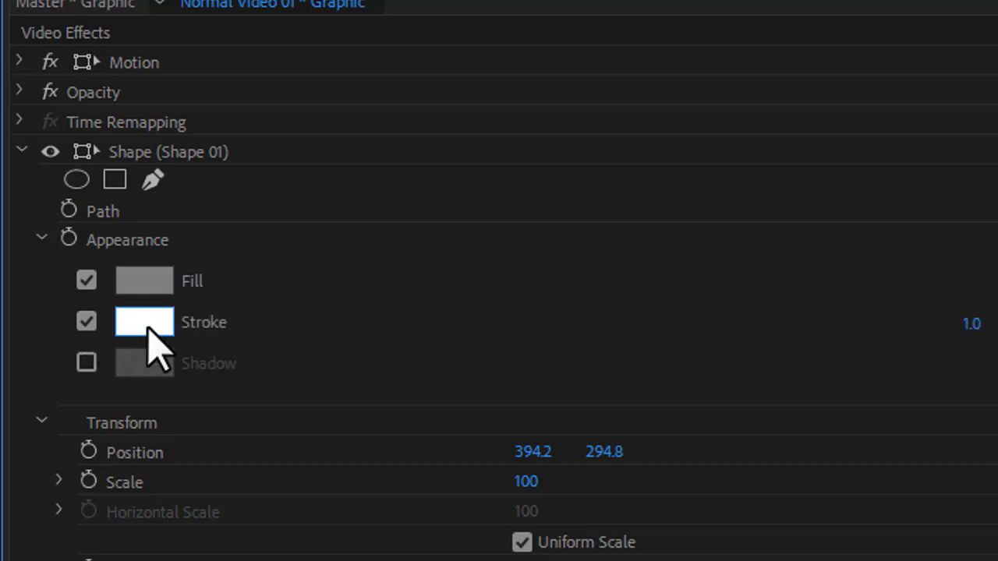
click(144, 323)
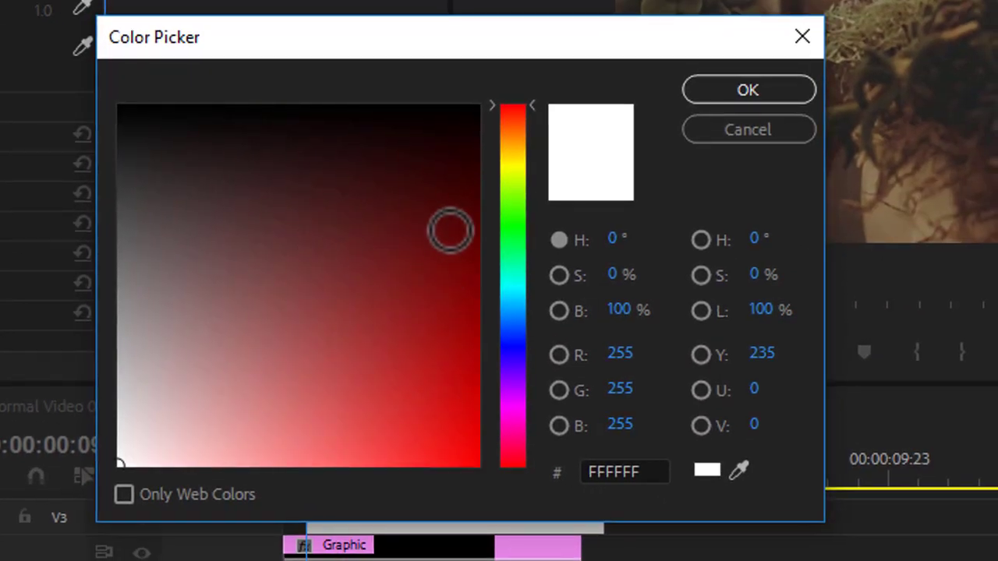
mouse_move(518, 220)
mouse_down()
mouse_move(521, 245)
mouse_move(517, 224)
mouse_up()
drag(448, 265, 448, 331)
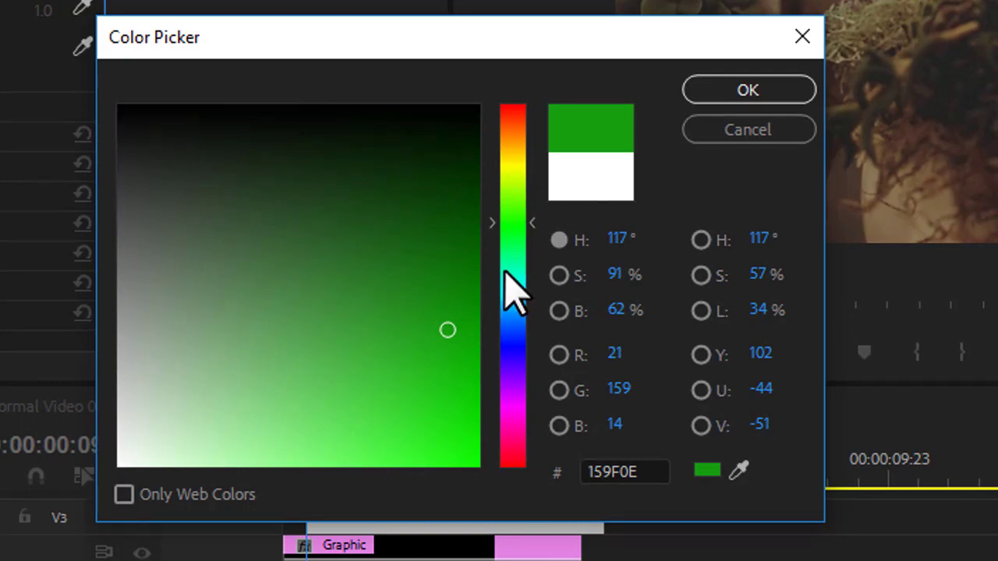
click(717, 95)
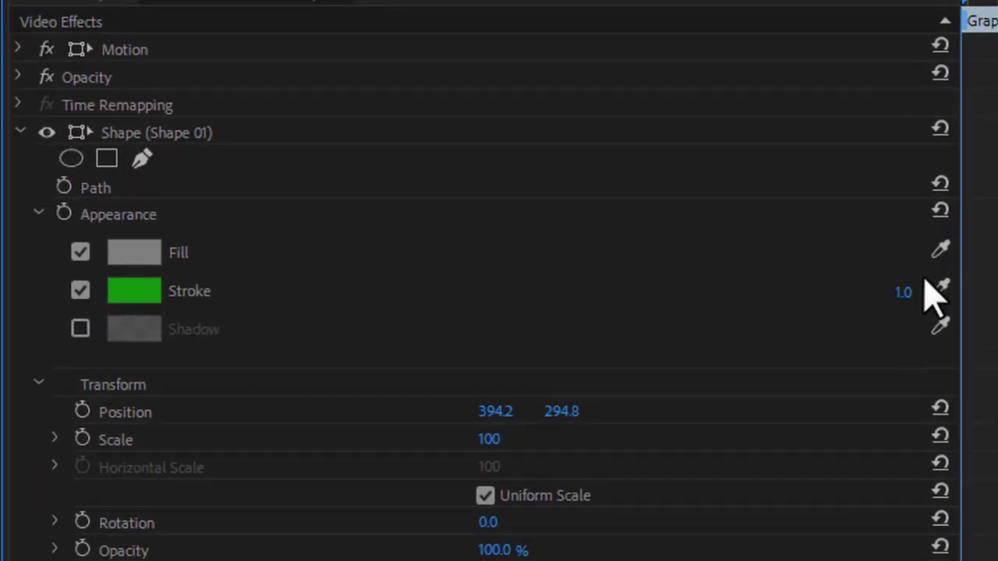
click(903, 294)
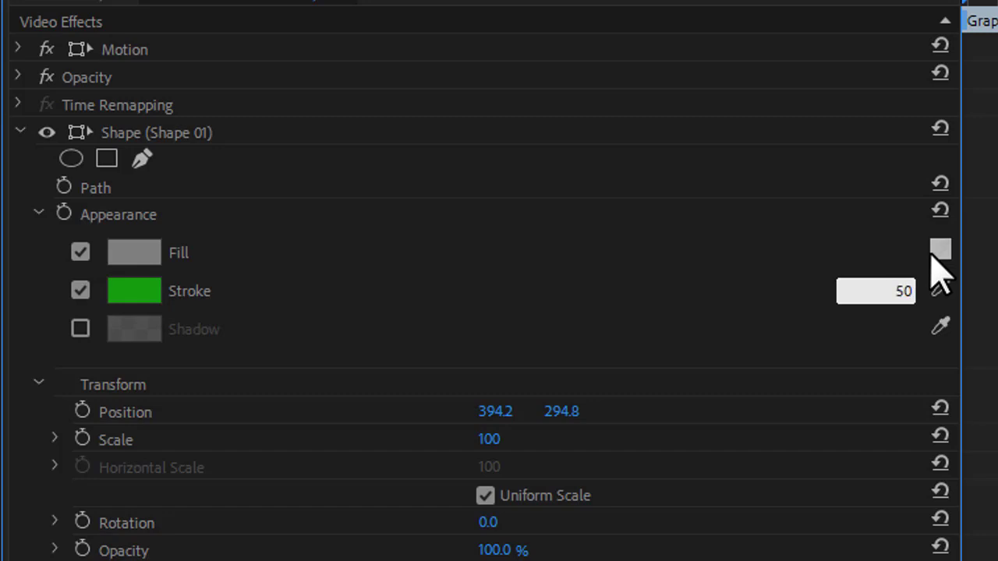
key(Return)
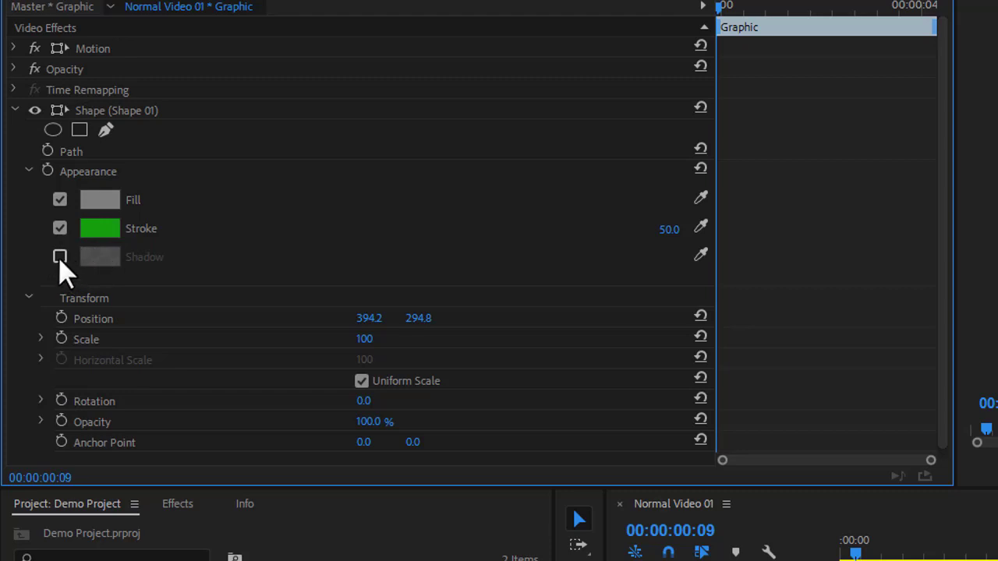
- Enable the shadow on the V3 graphic's shape and set its colour to black (000000)
click(58, 257)
click(98, 256)
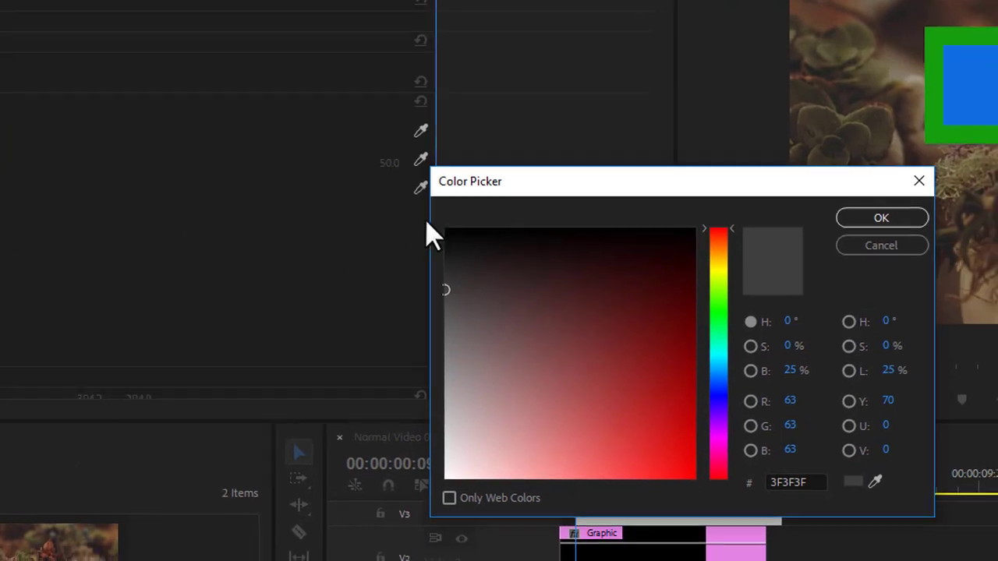
drag(784, 322, 728, 293)
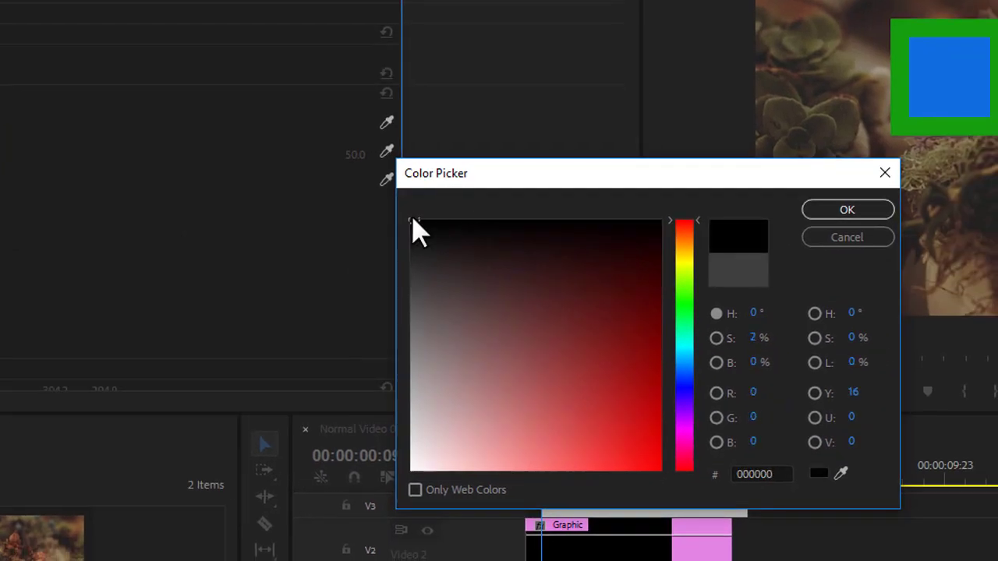
click(817, 211)
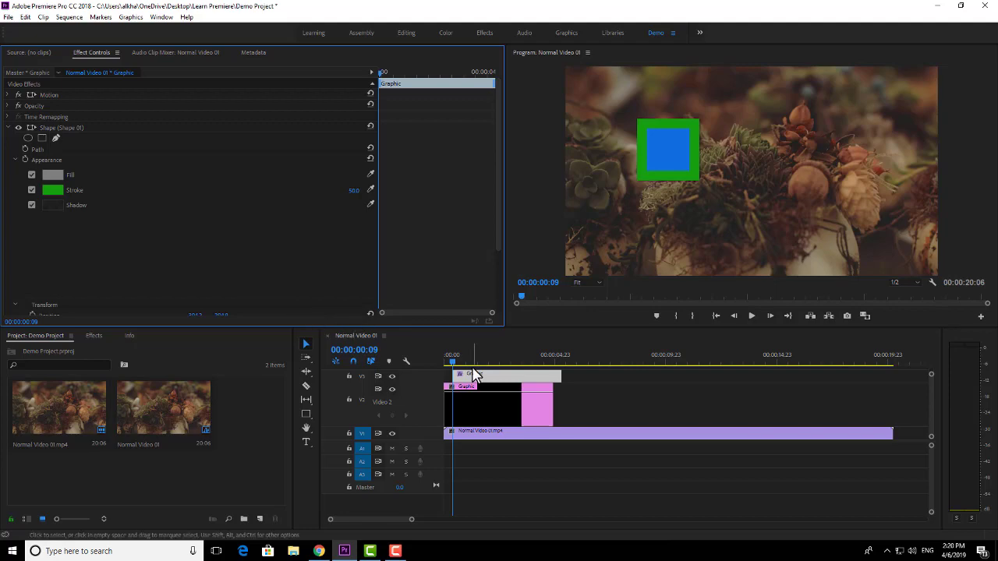
- Move the Graphic clip on V3 to start at about 1 second, and delete it
drag(480, 380, 517, 379)
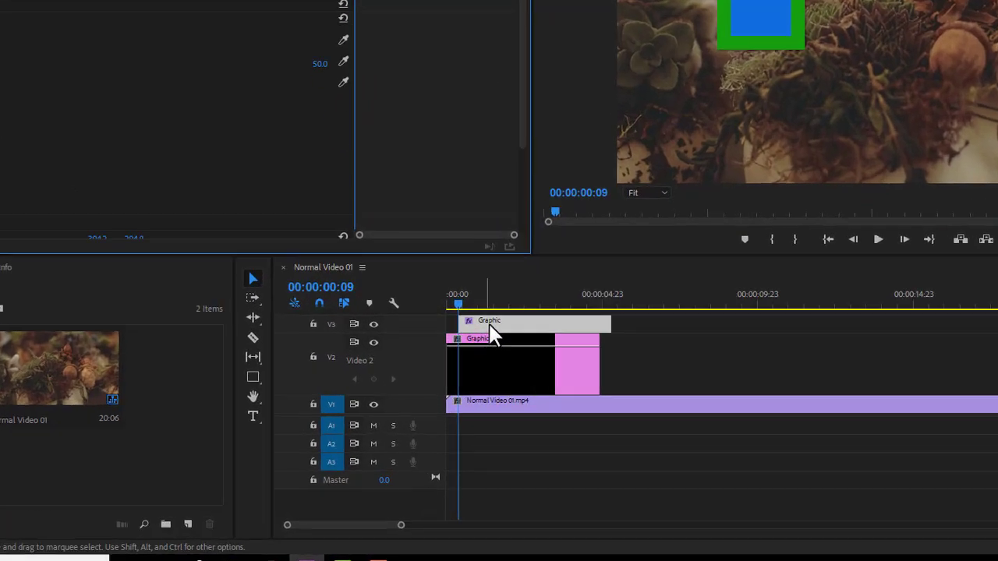
drag(623, 205, 586, 202)
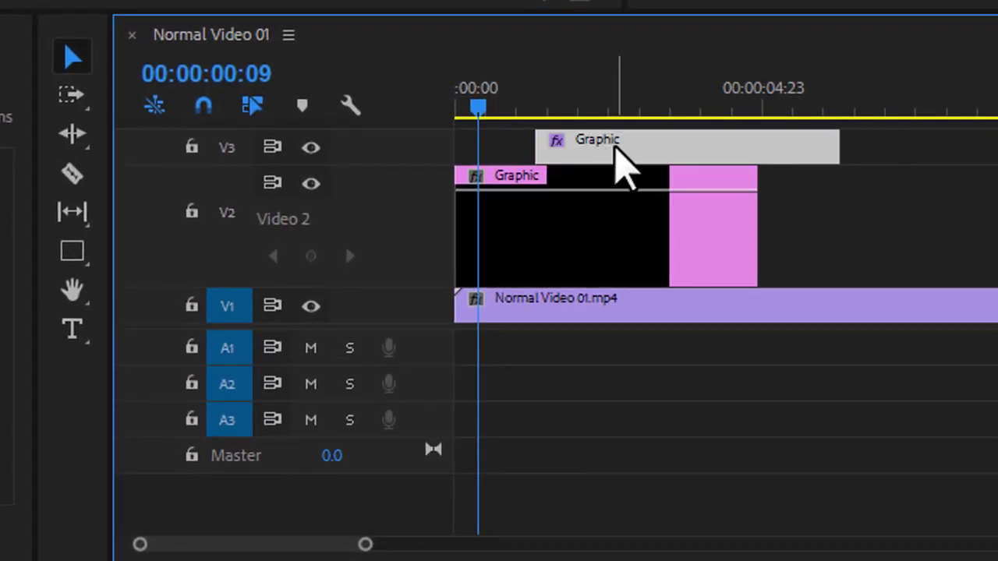
key(Delete)
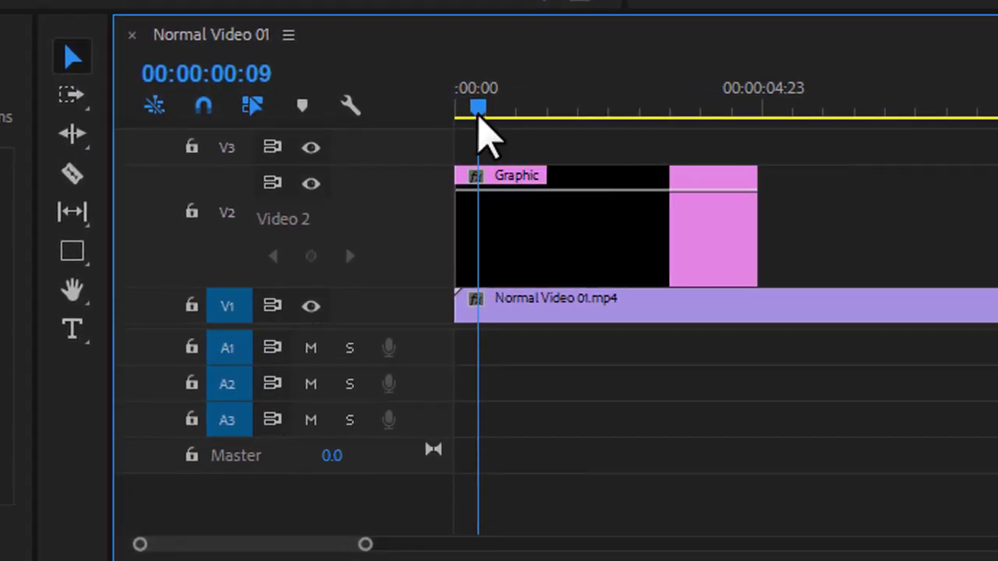
- Return the playhead to the start of the sequence and choose the Ellipse Tool
key(Home)
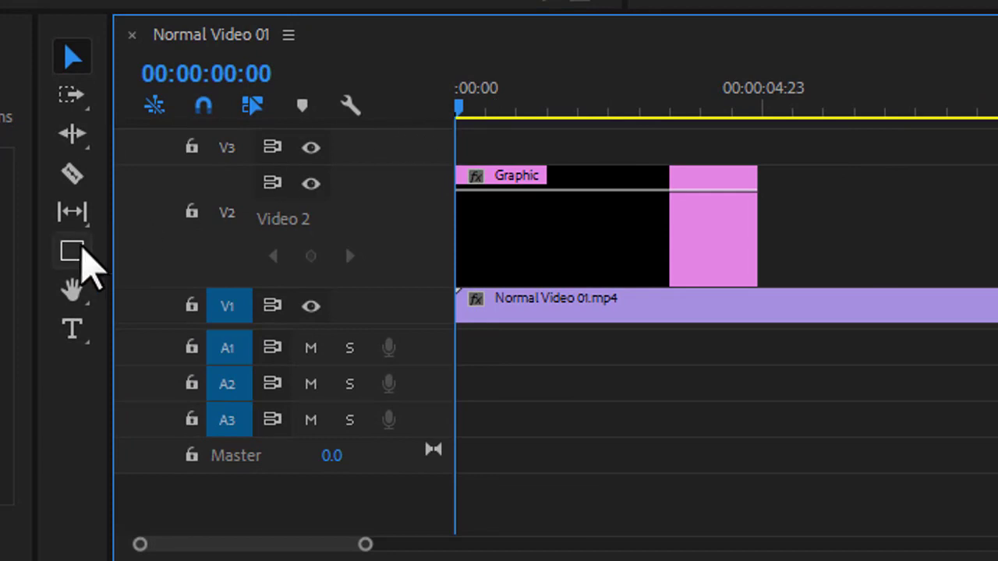
click(73, 255)
click(72, 255)
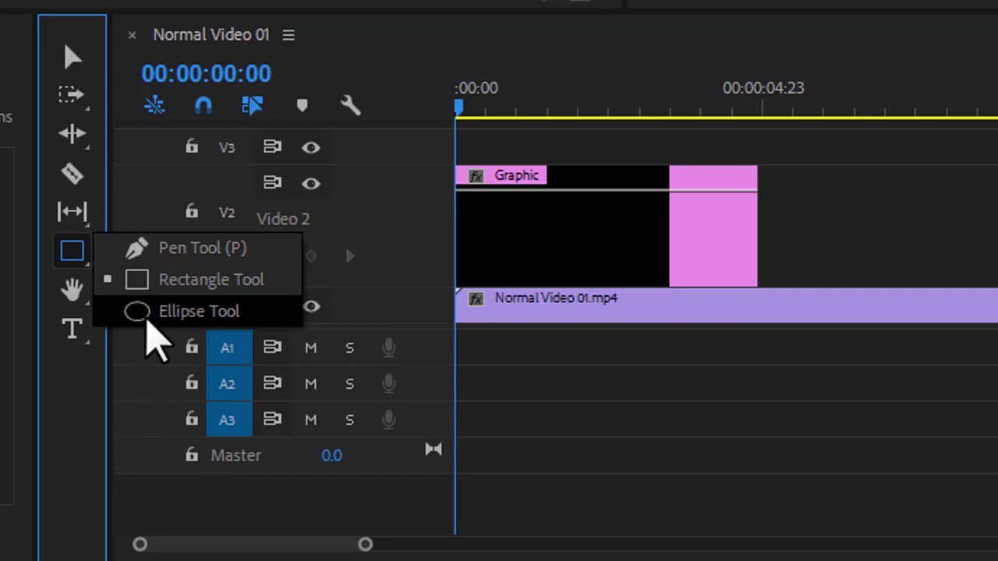
click(148, 316)
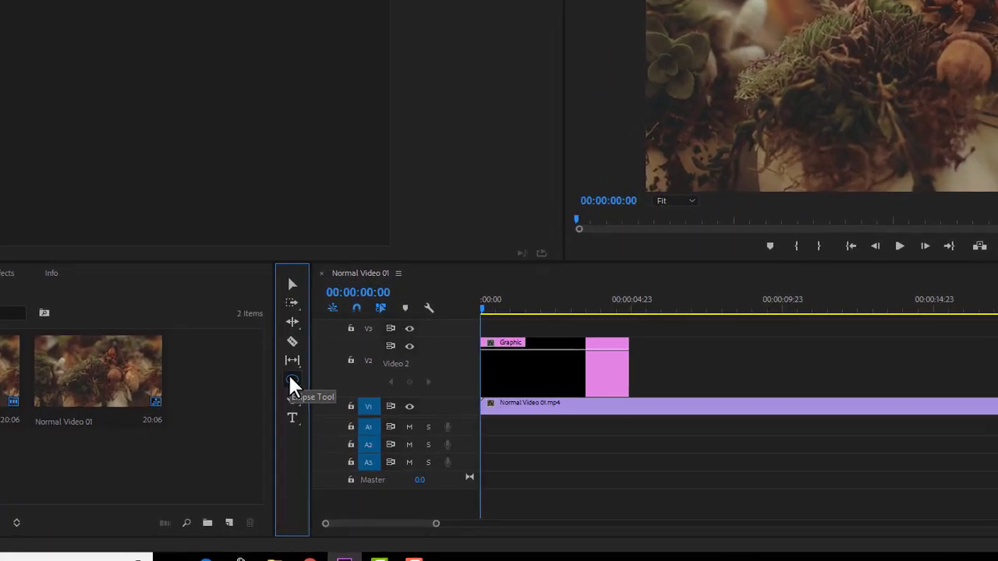
click(293, 382)
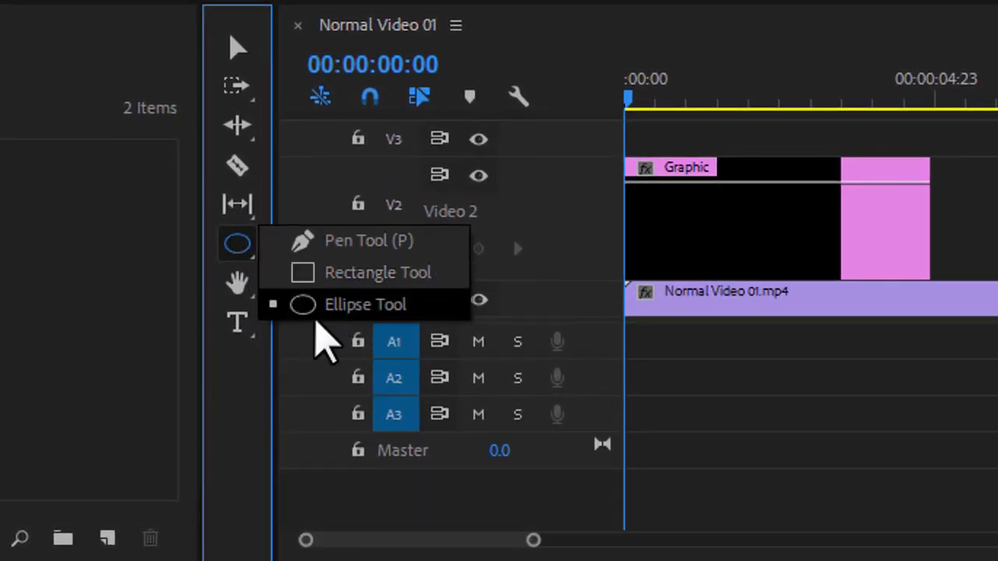
click(315, 312)
- Pan the timeline with the Hand Tool past the end of Normal Video 01.mp4, to the region between about 23 and 44 seconds
click(239, 285)
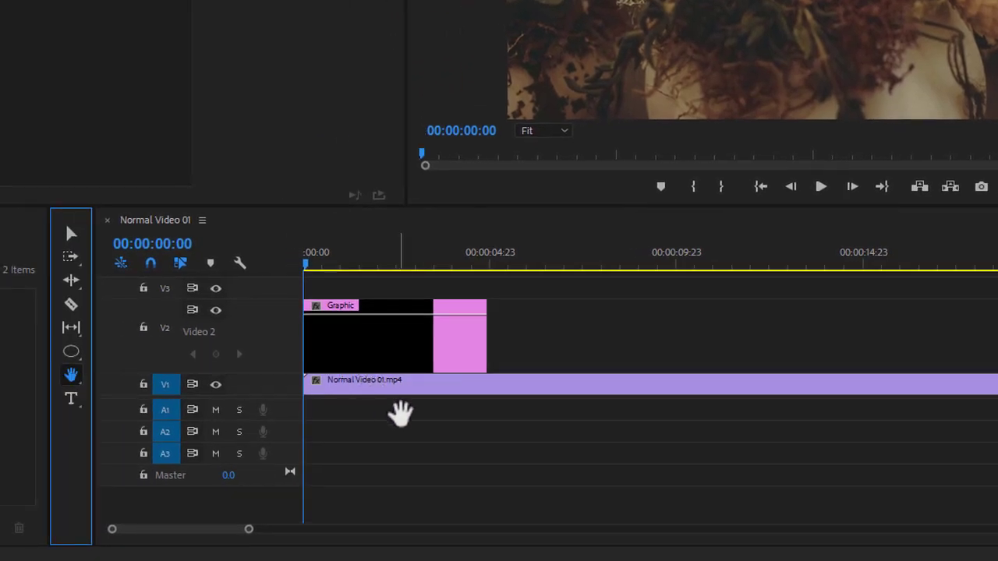
drag(597, 423, 431, 428)
drag(704, 424, 490, 429)
drag(763, 434, 475, 438)
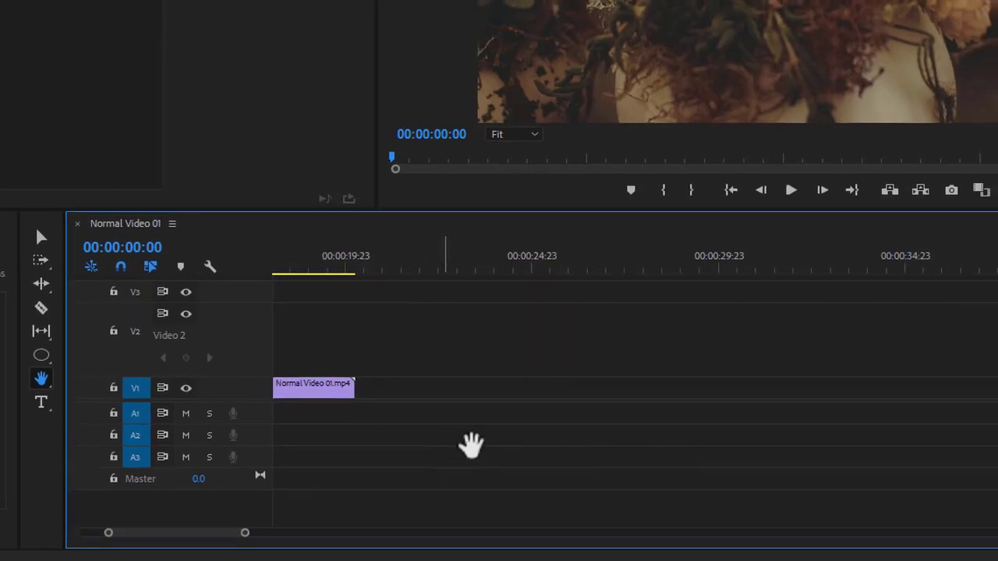
drag(610, 452, 419, 466)
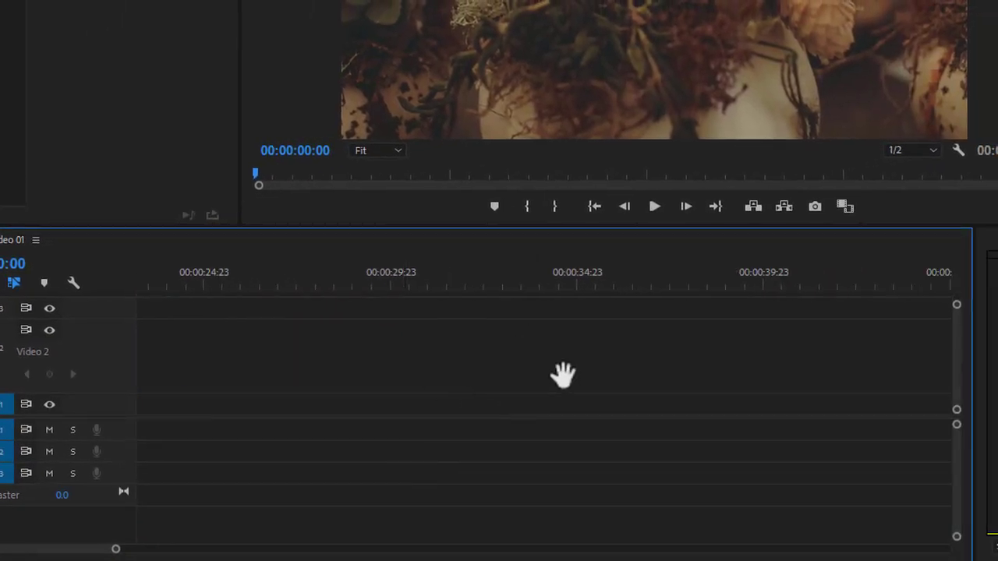
- Pan the timeline back to the sequence start with the Hand Tool, and zoom in twice near the Graphic clip with the Zoom Tool
drag(328, 442, 731, 452)
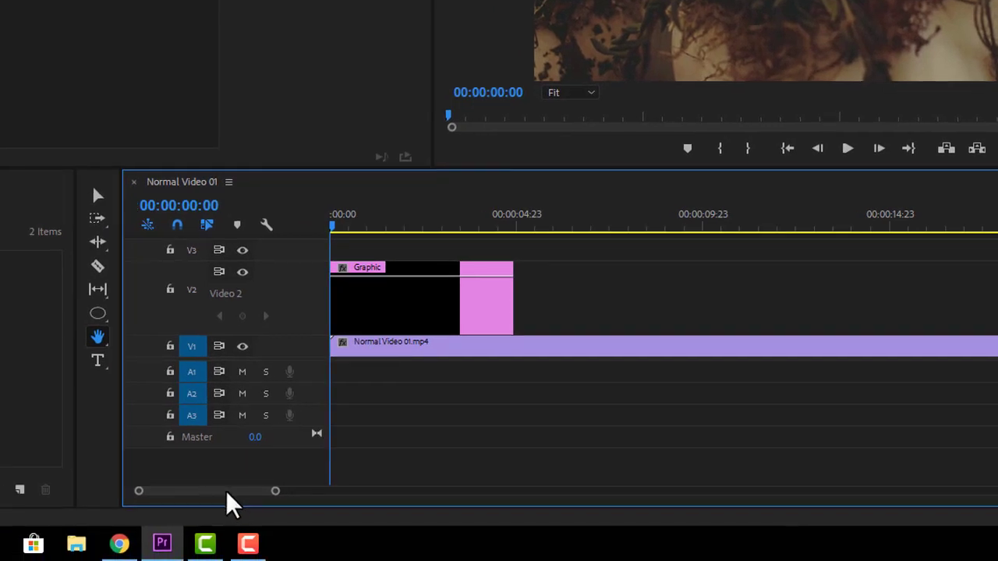
mouse_move(185, 492)
mouse_down()
mouse_move(273, 492)
mouse_move(184, 492)
mouse_up()
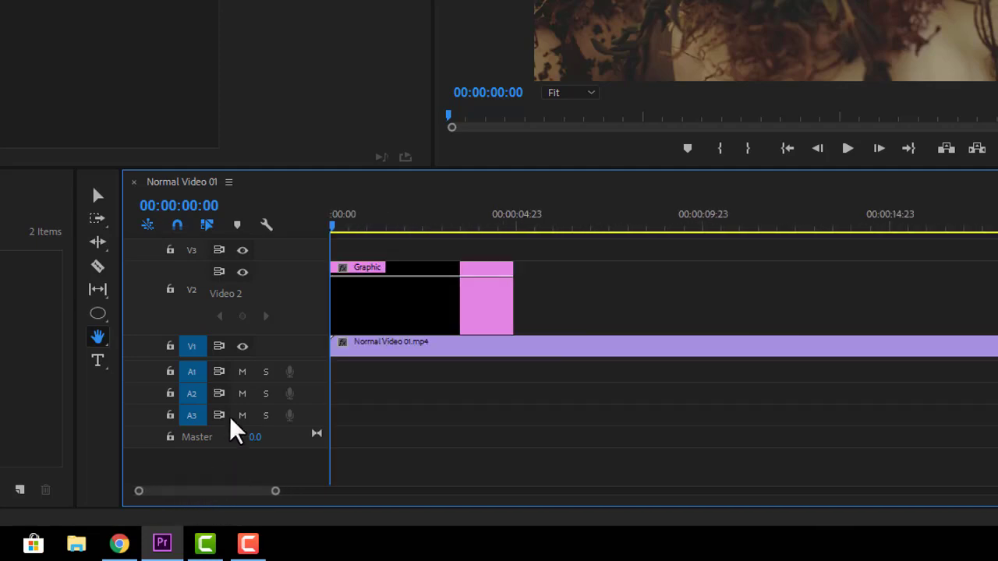
click(97, 336)
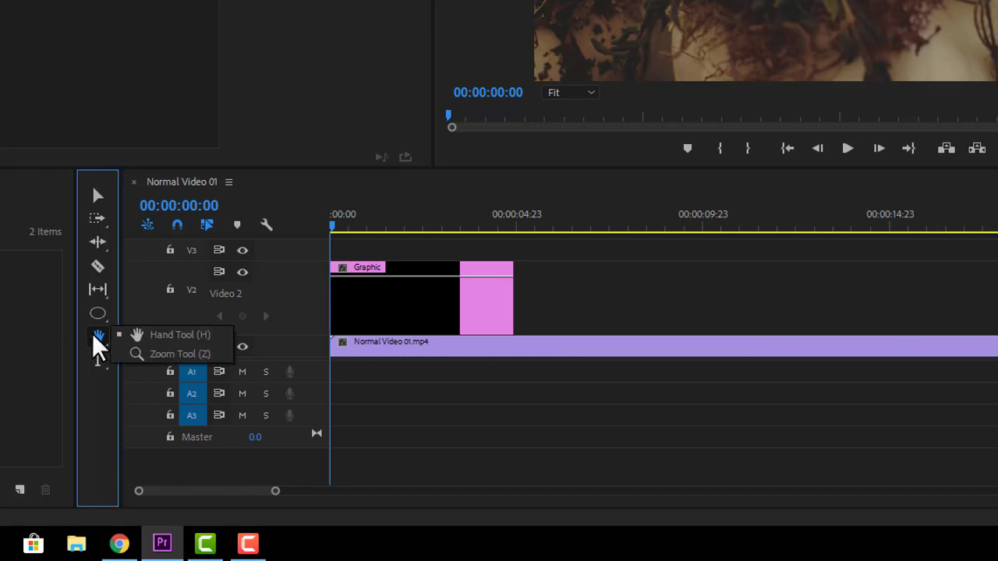
click(140, 357)
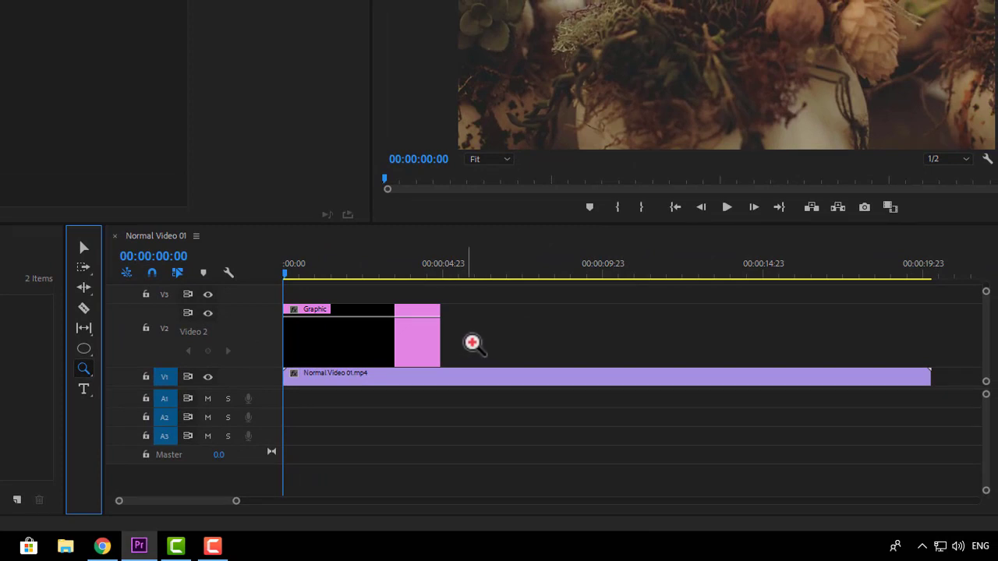
click(475, 344)
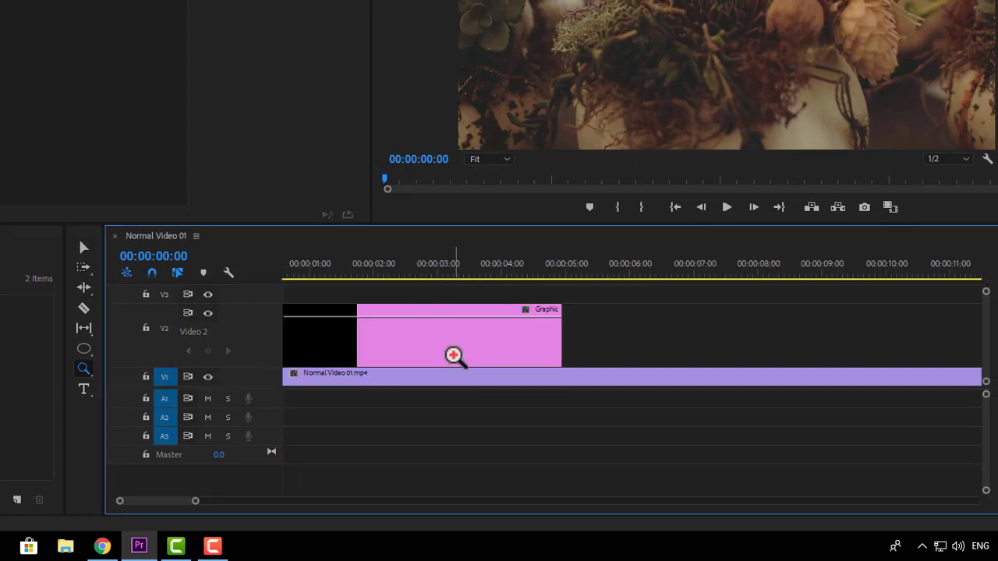
click(455, 353)
drag(151, 500, 138, 494)
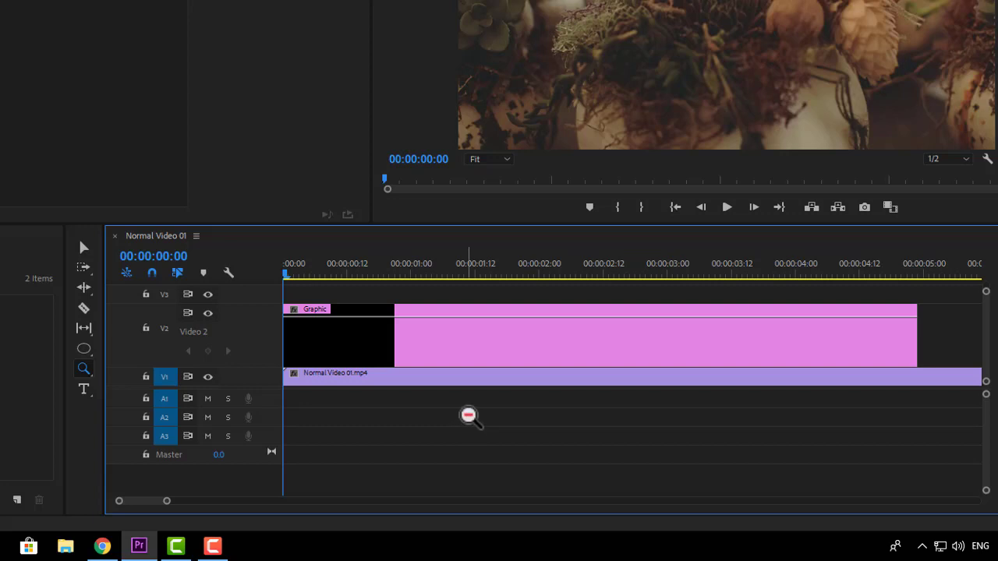
- Switch to the Selection Tool, magnify the timeline, and zoom back out until about 15 seconds of the sequence fit
click(83, 245)
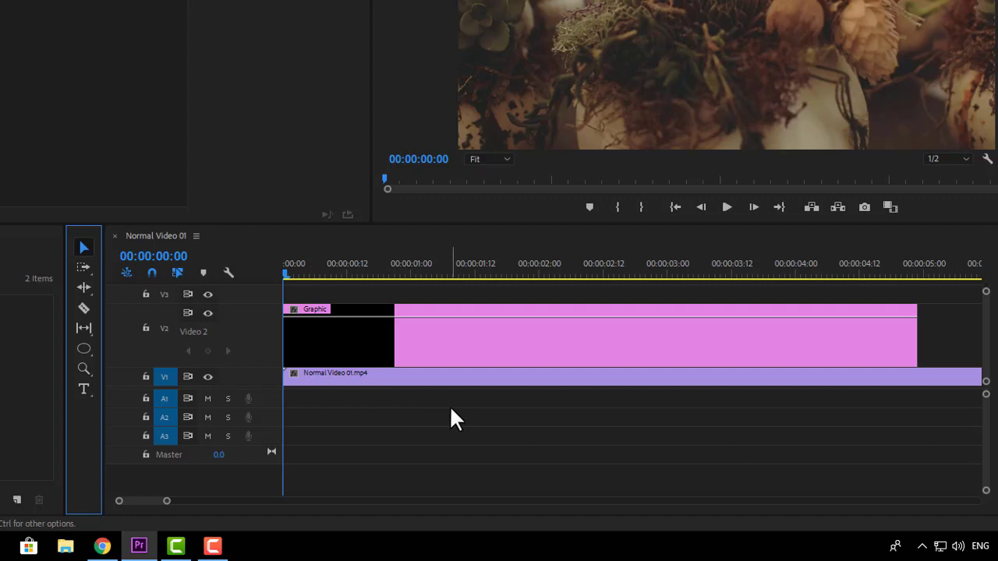
scroll(450, 407, up, 3)
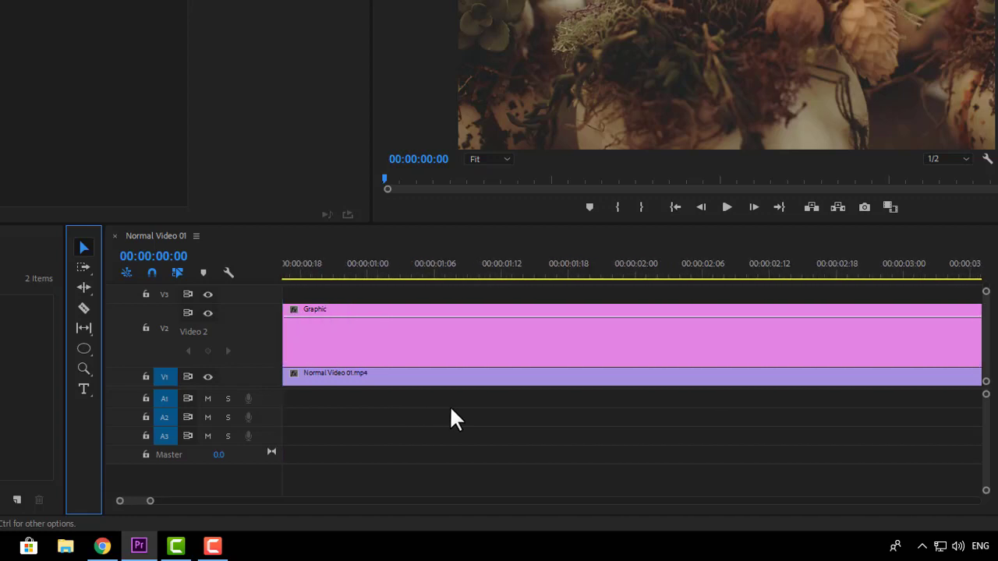
scroll(451, 407, up, 1)
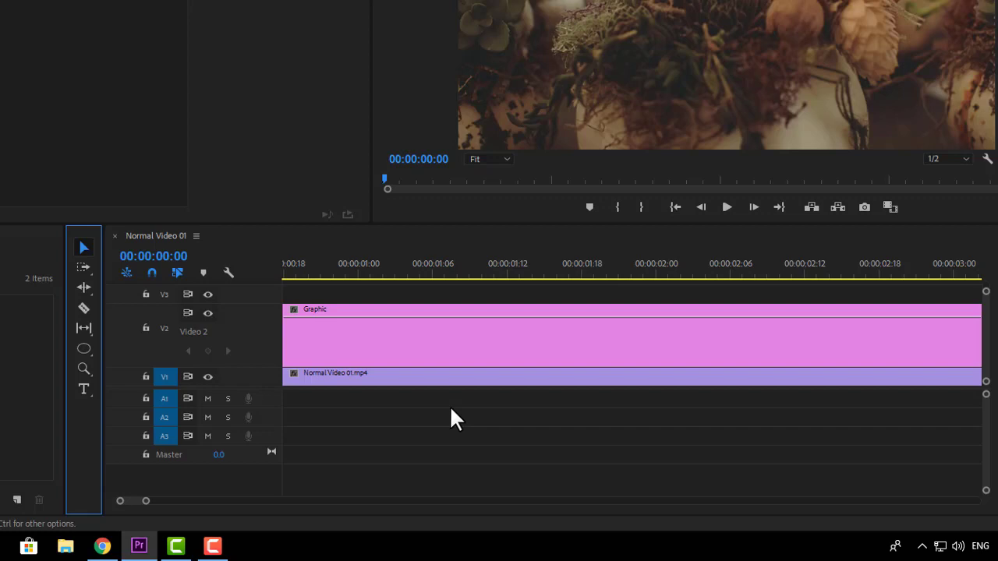
scroll(451, 407, down, 5)
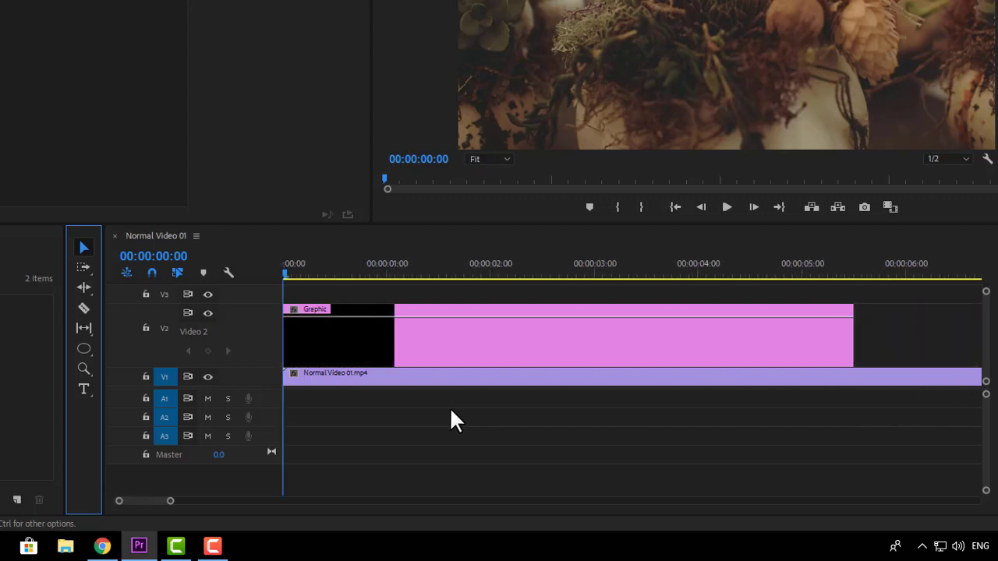
scroll(450, 407, down, 3)
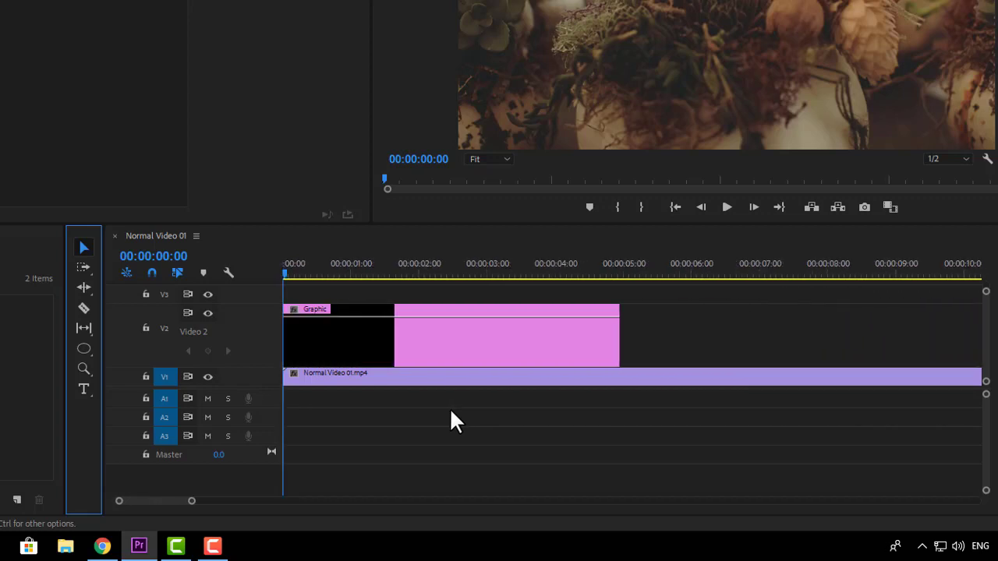
scroll(451, 421, down, 3)
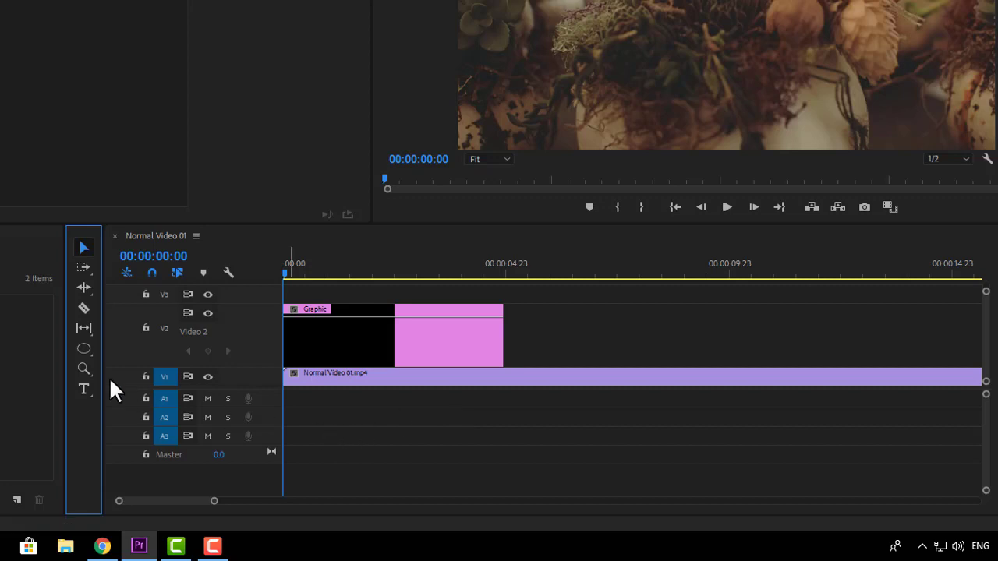
- Practise the Zoom Tool on the timeline, zooming in twice and back out twice, and repeat the cycle once
click(81, 365)
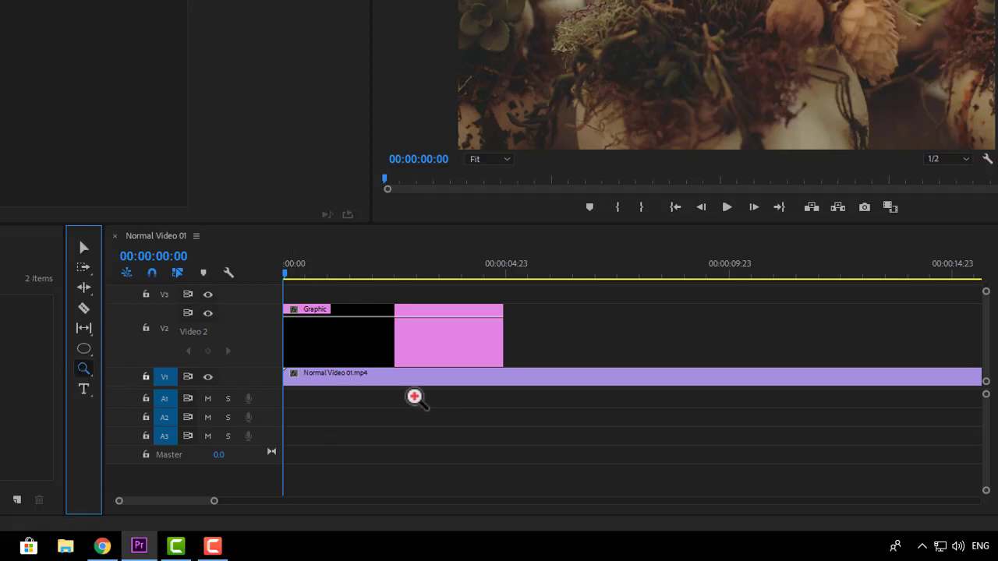
click(468, 348)
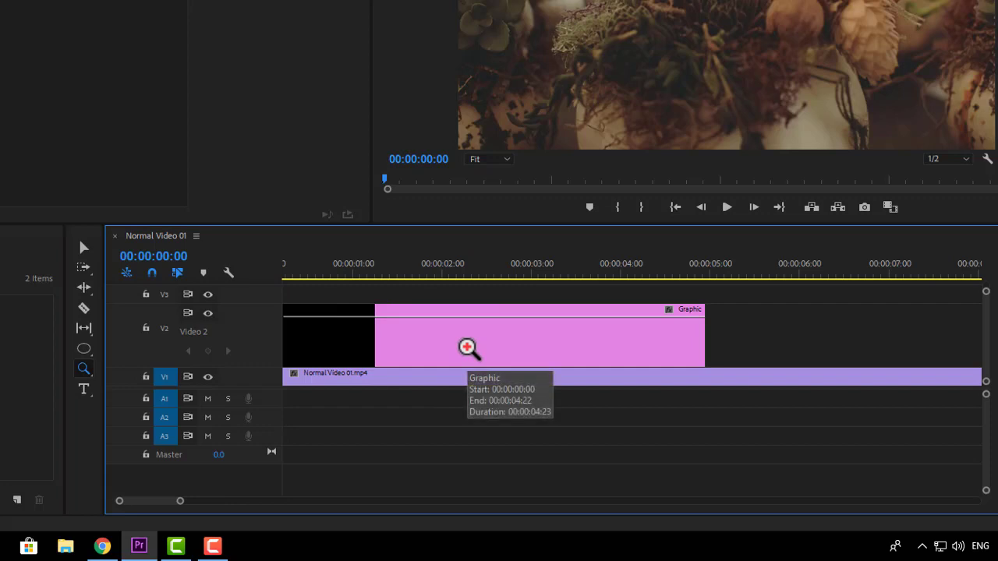
click(468, 349)
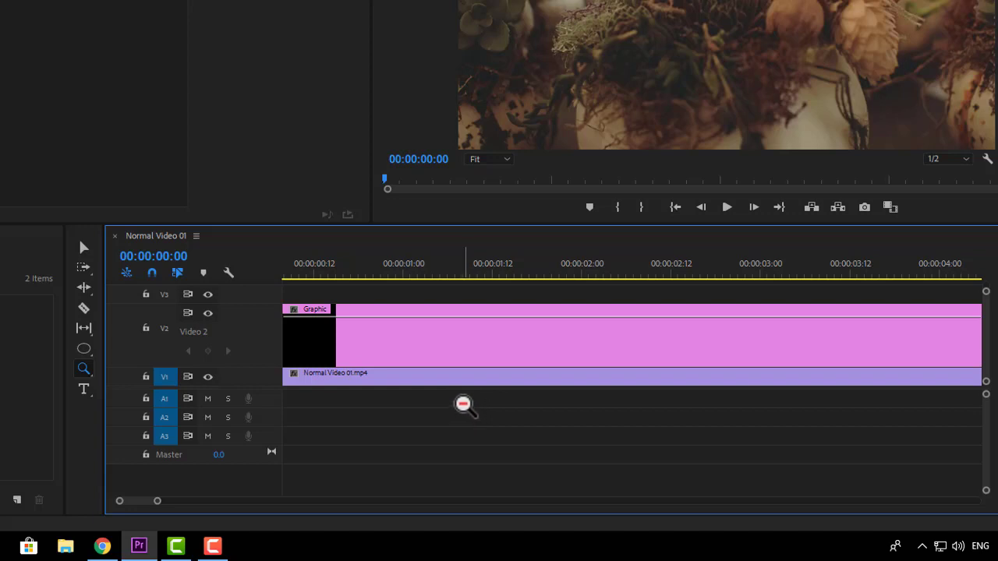
alt+click(463, 404)
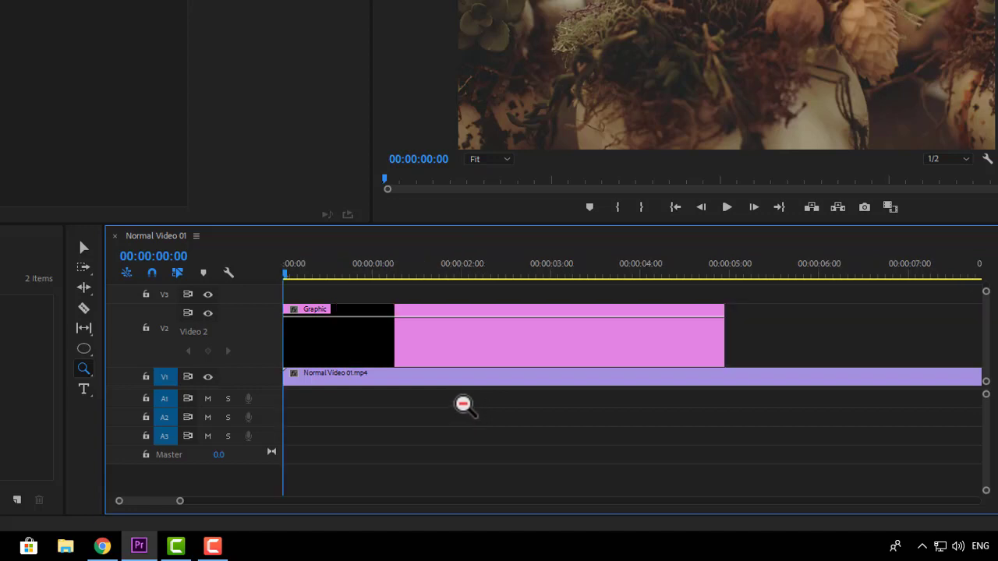
alt+click(463, 404)
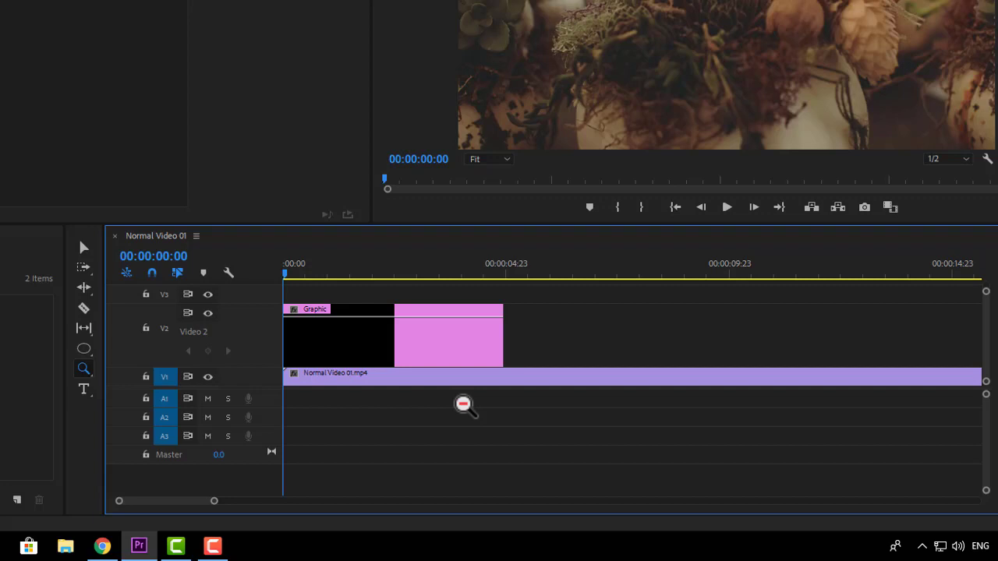
click(463, 404)
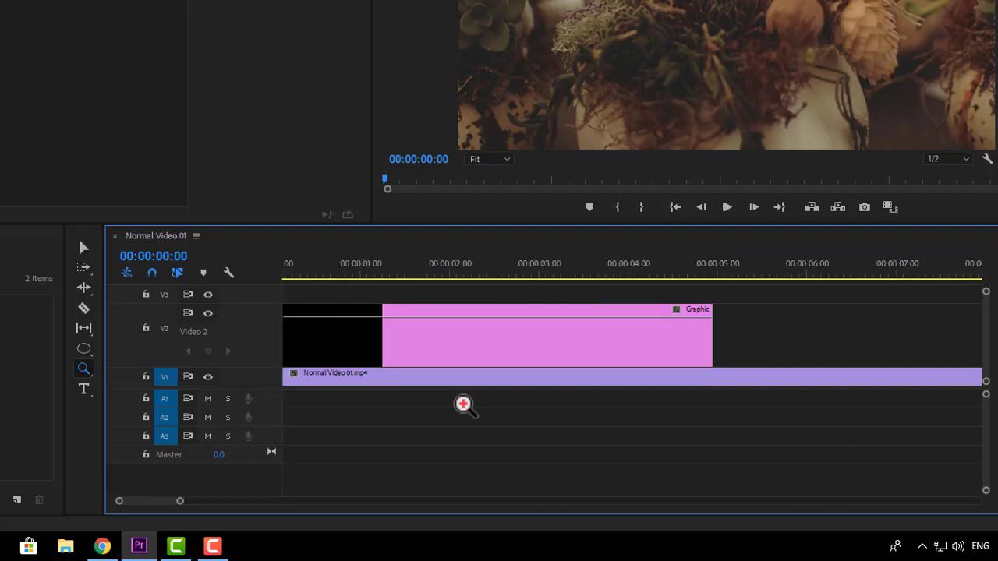
click(463, 404)
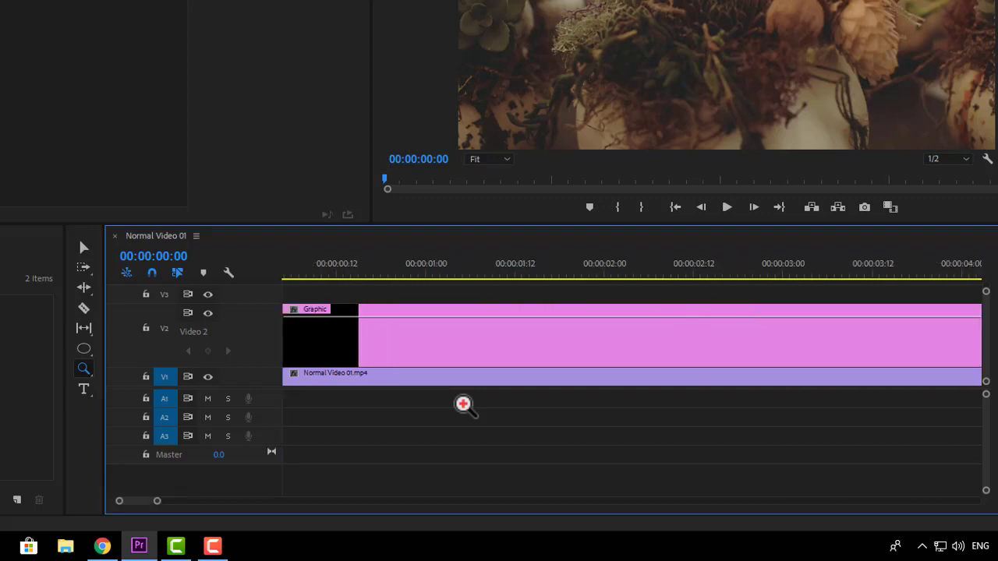
alt+click(463, 404)
alt+click(464, 403)
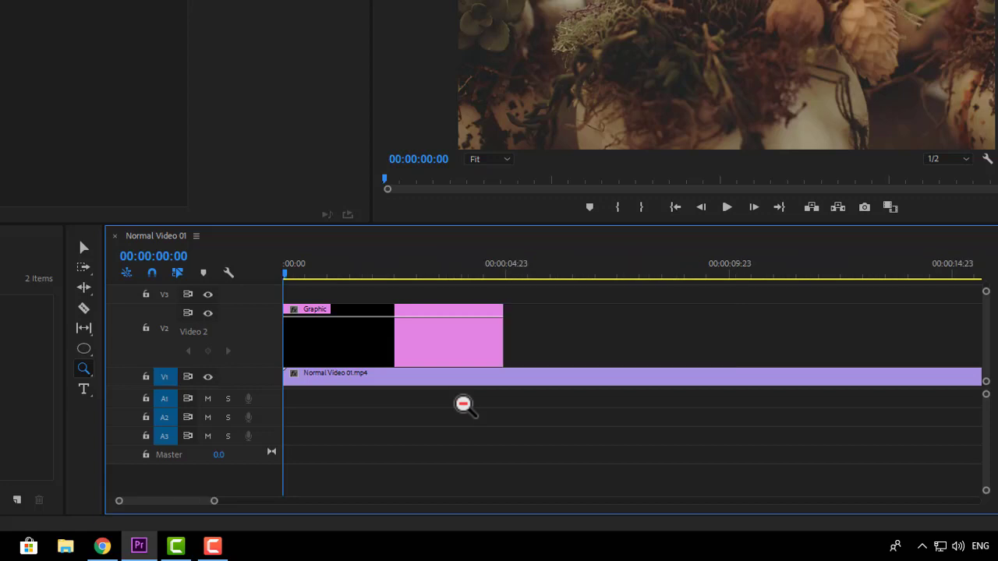
- Add a text layer with the Type Tool over the upper middle of the video frame, containing the presenter's first name in capitals
click(89, 373)
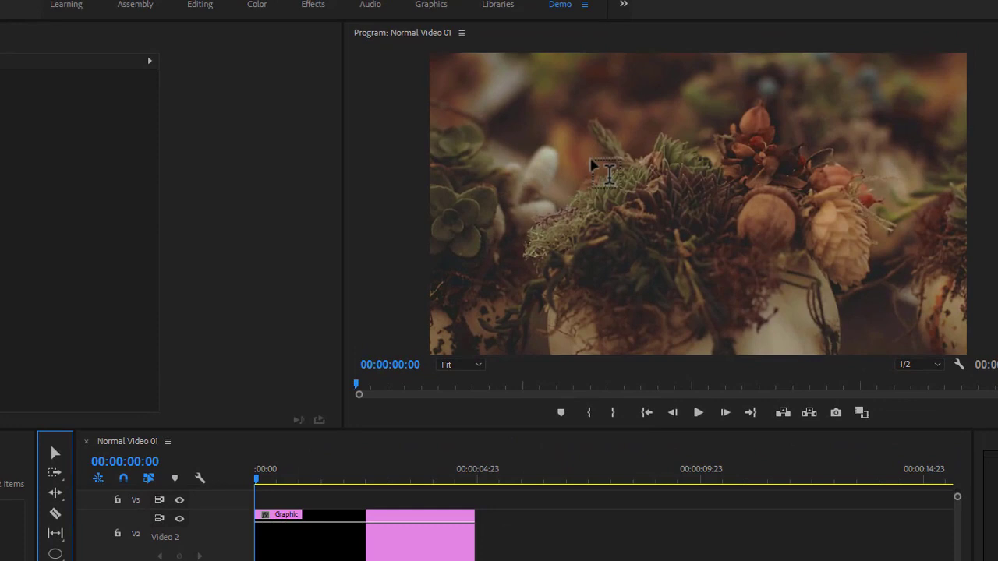
click(559, 147)
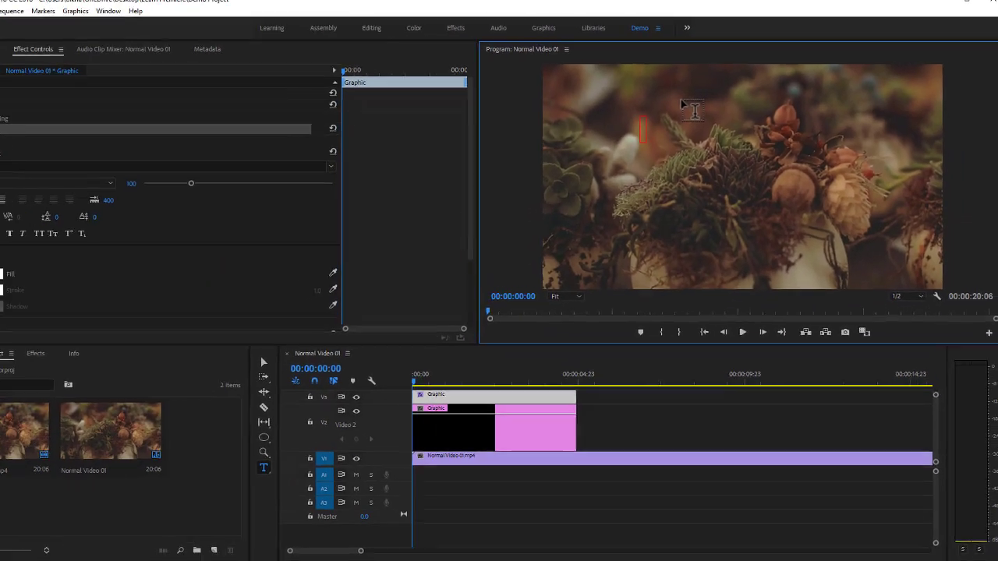
text(AFTAB)
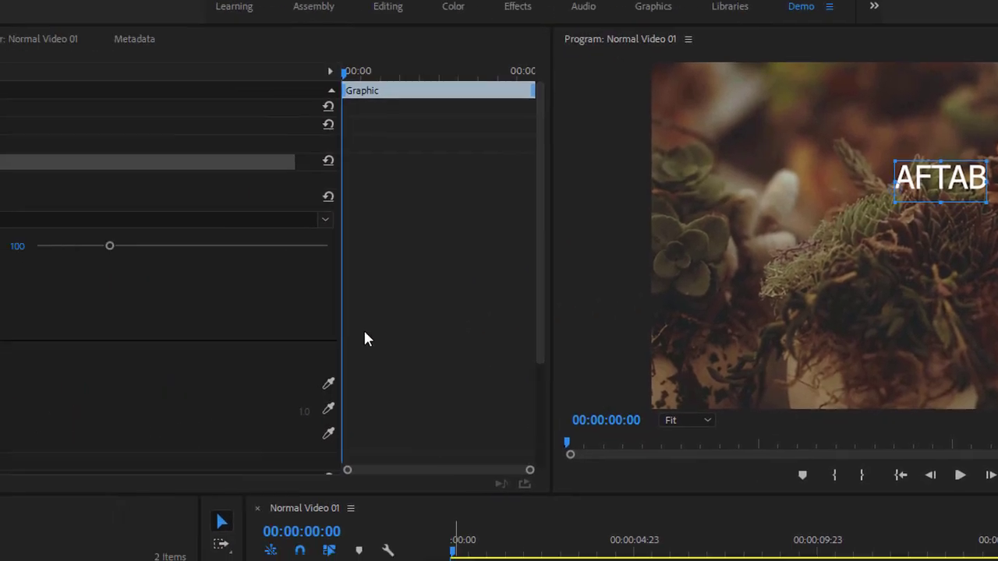
- Preview a few neighbouring fonts on the text layer and set its font to The Bold Font
scroll(387, 324, down, 3)
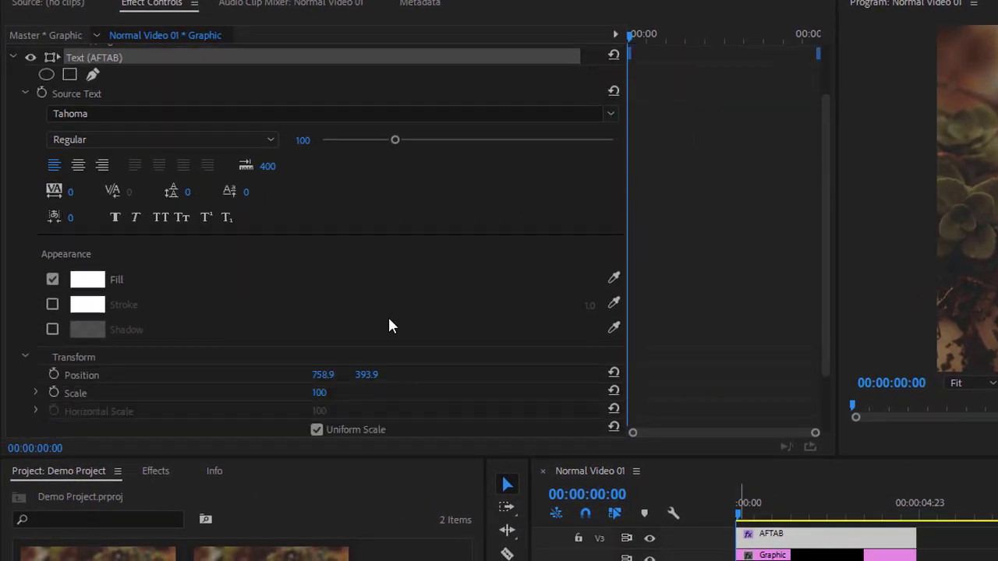
scroll(386, 312, up, 2)
scroll(386, 303, up, 1)
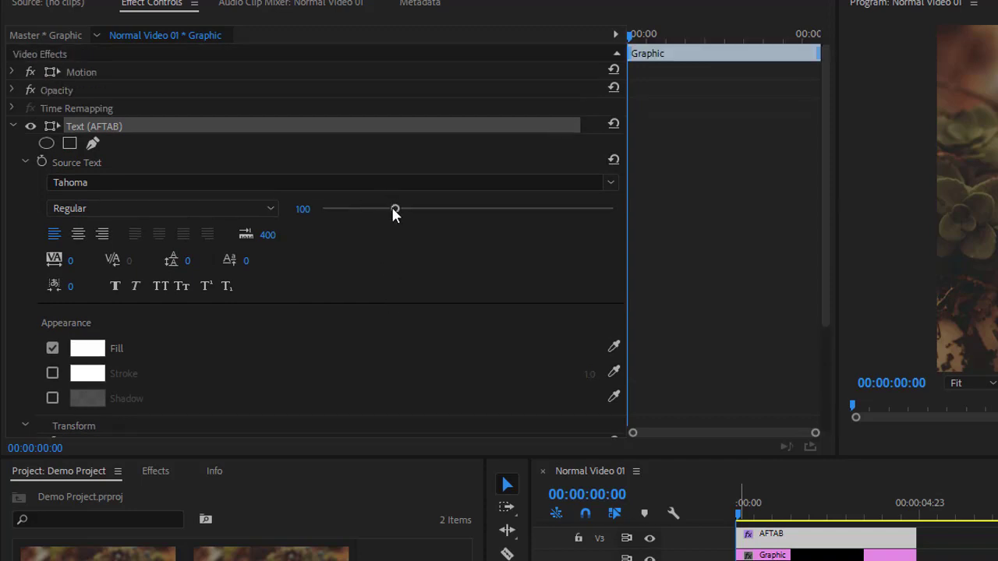
scroll(188, 180, up, 2)
scroll(184, 180, down, 1)
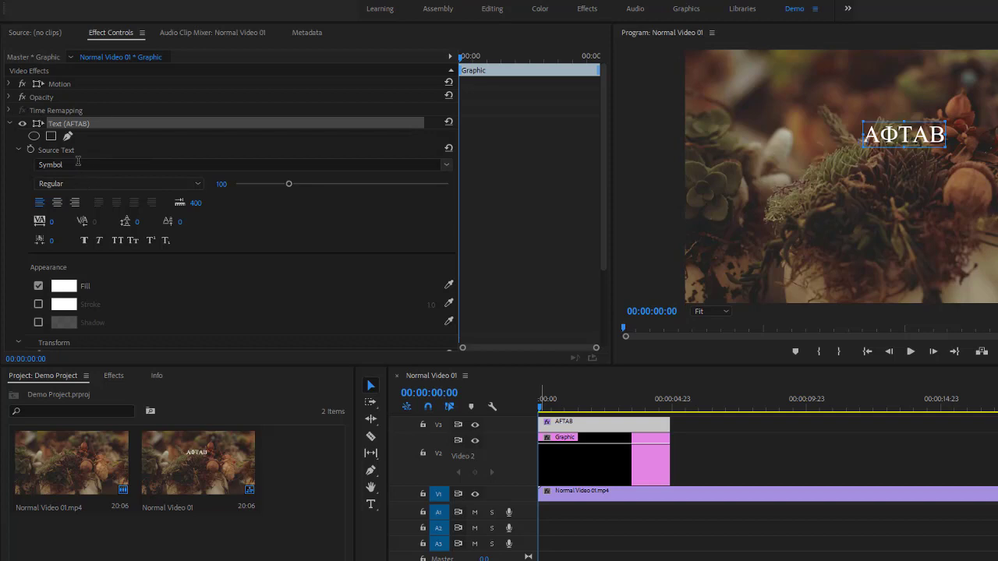
scroll(90, 164, up, 1)
scroll(89, 166, up, 1)
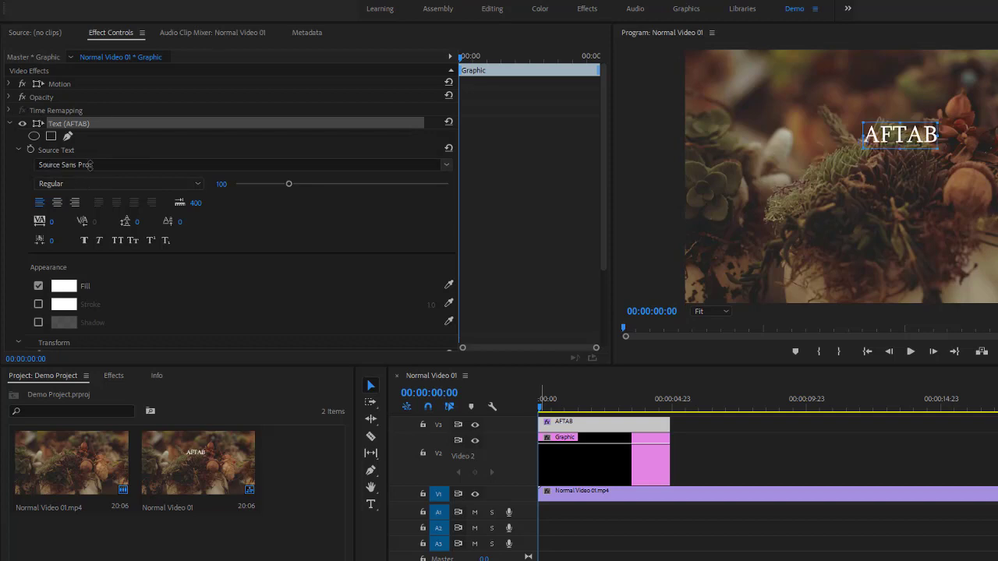
scroll(90, 164, down, 3)
click(88, 165)
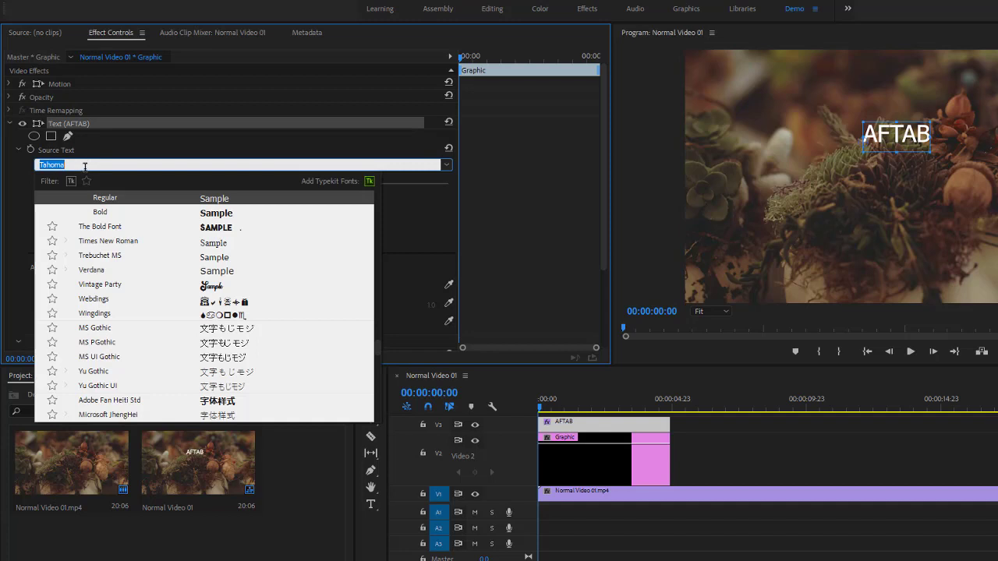
click(116, 227)
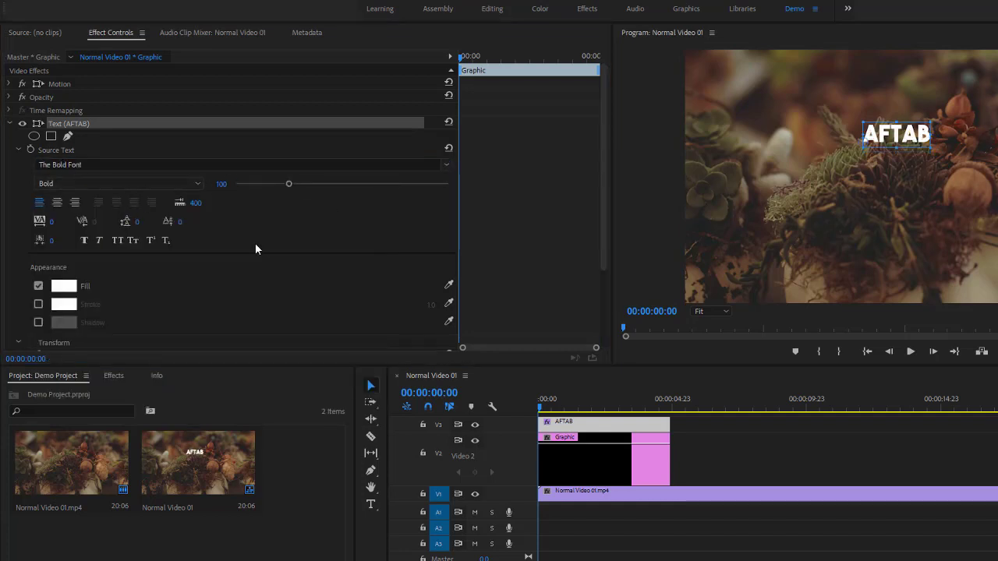
- Save the project and check the font styles available for the text
key(ctrl+s)
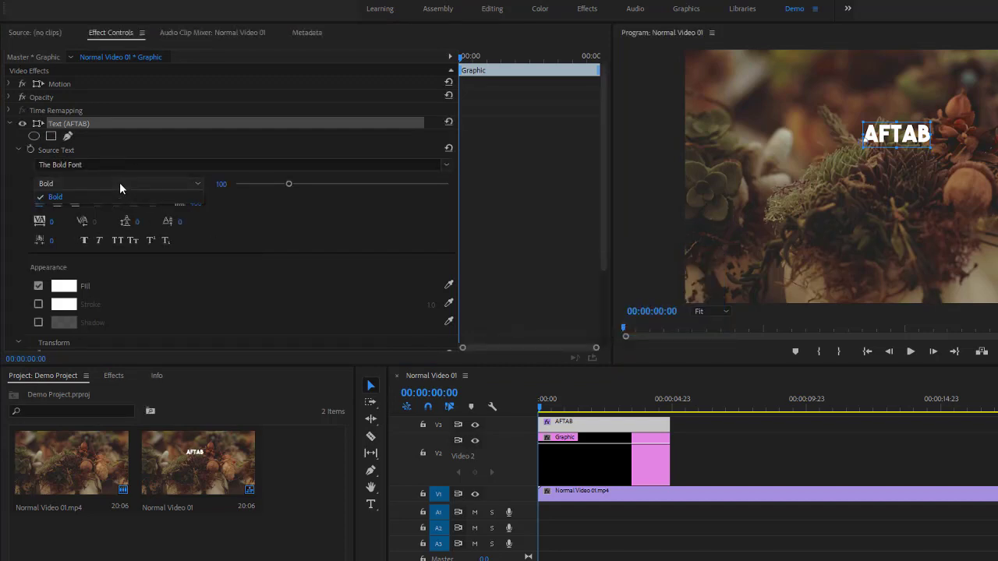
click(109, 183)
click(257, 220)
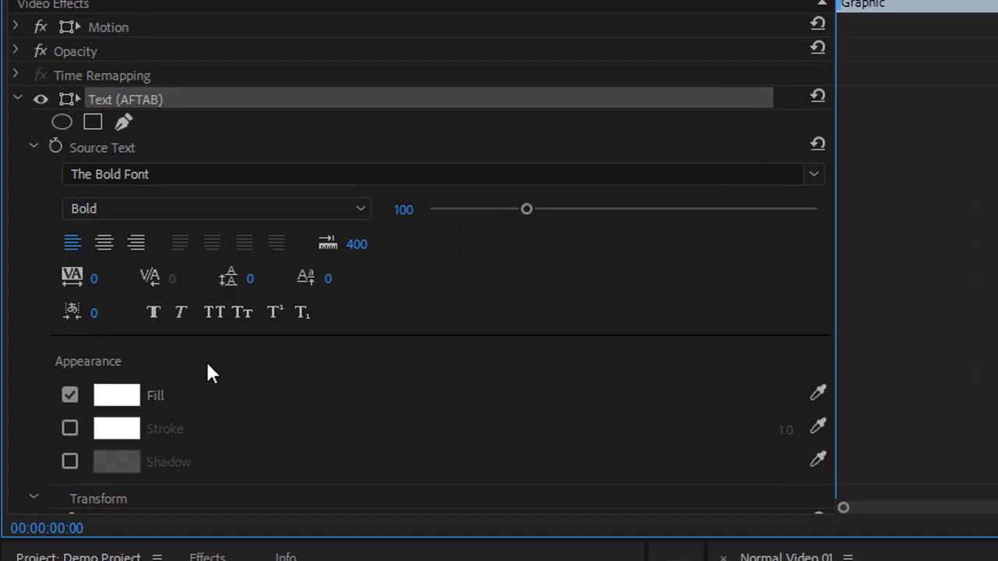
- Set the text's fill colour to red (E50404)
scroll(206, 378, down, 2)
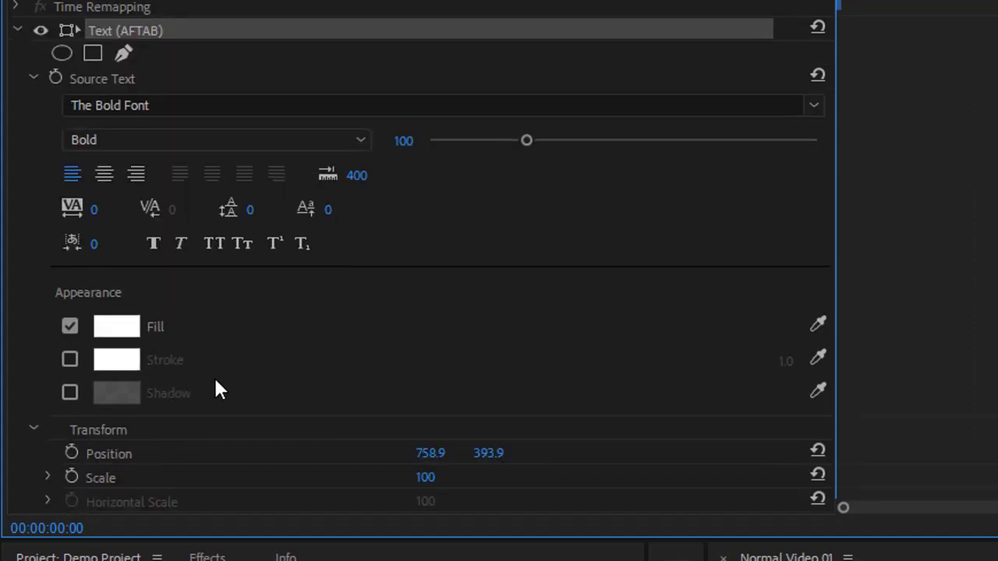
click(121, 334)
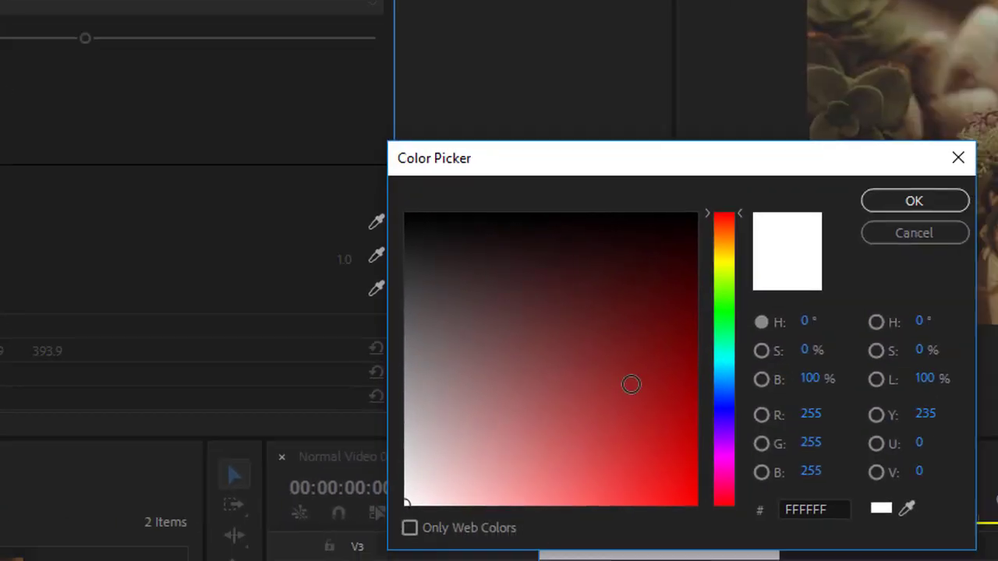
drag(631, 384, 690, 475)
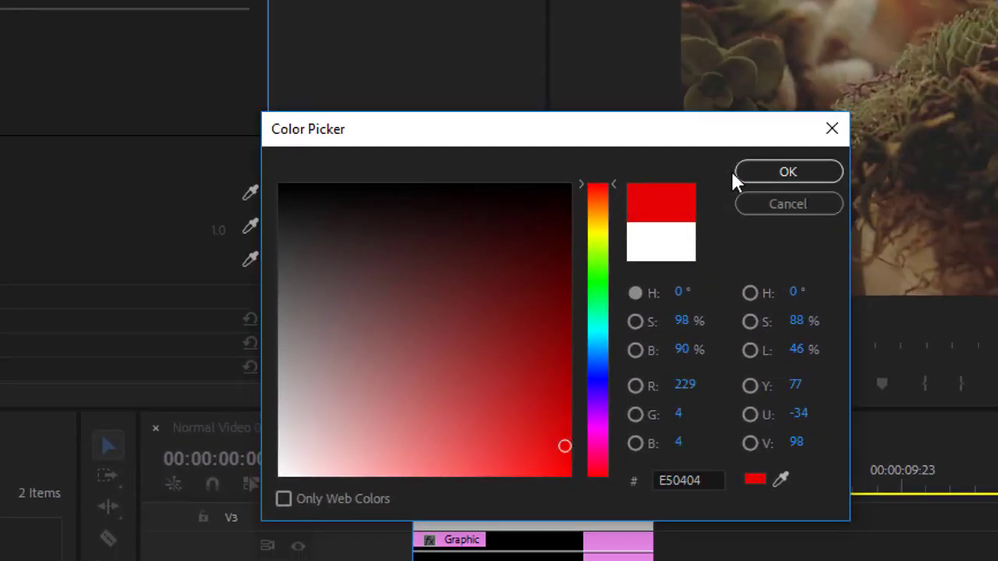
click(762, 178)
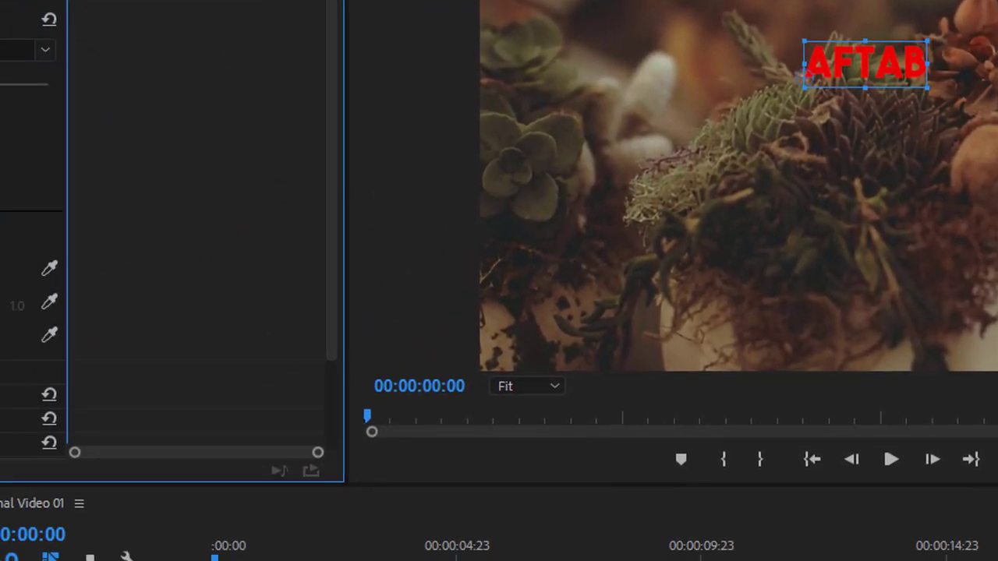
- Change the text's fill colour to bright green
click(3, 263)
click(480, 302)
drag(421, 342, 450, 477)
click(644, 201)
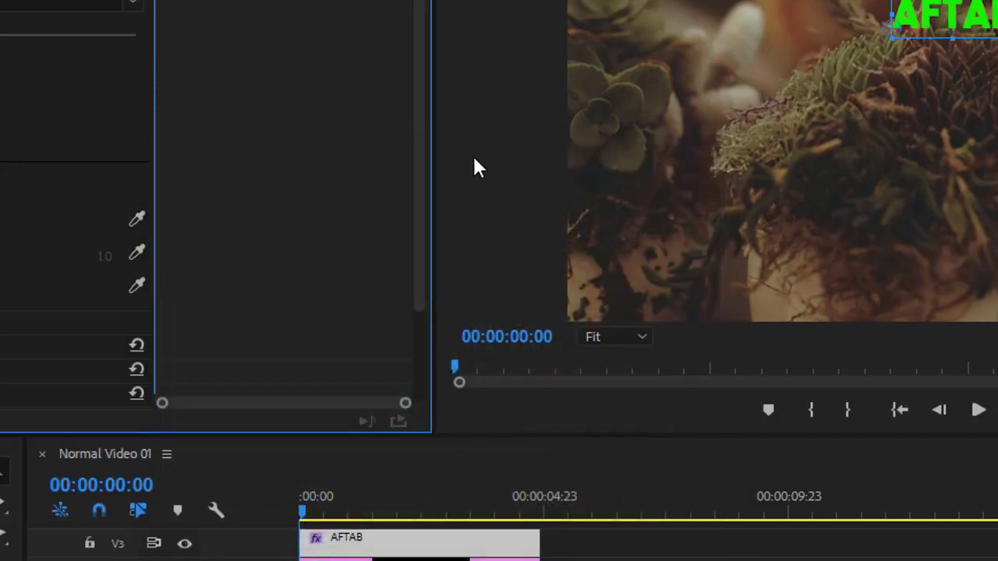
- Review the text layer's appearance options and its transform settings, from position down to anchor point
scroll(203, 293, down, 3)
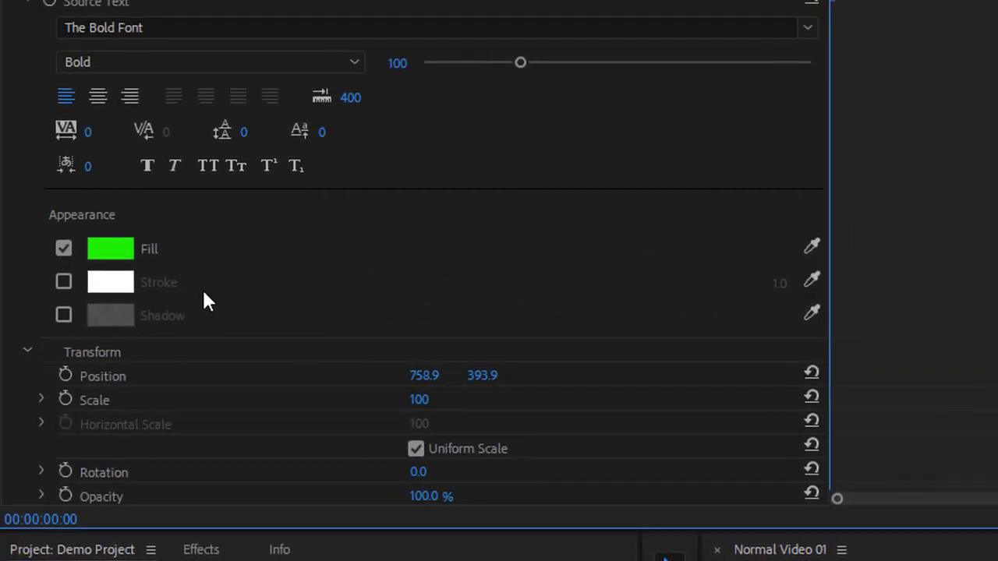
scroll(203, 295, down, 2)
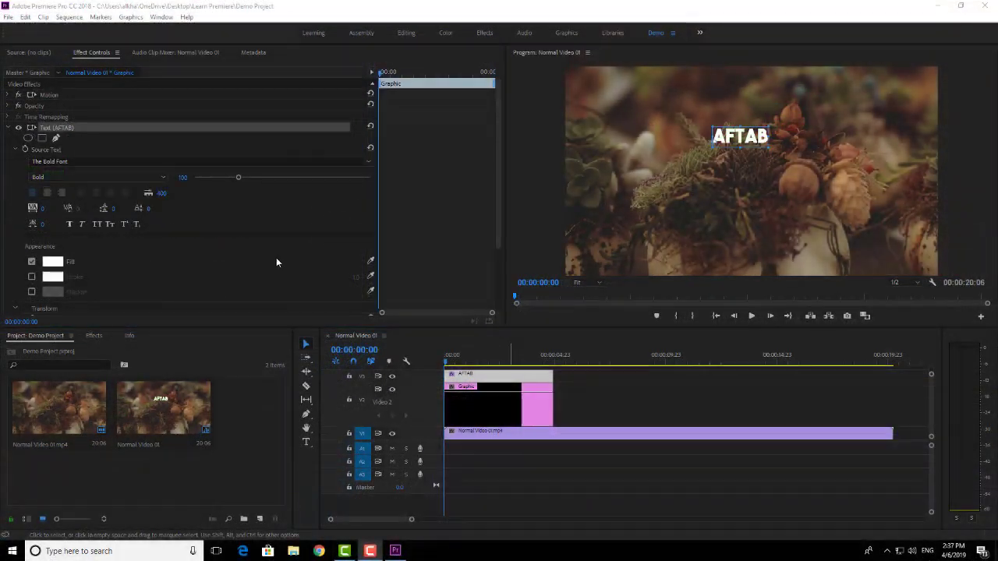
scroll(207, 250, down, 1)
scroll(206, 250, down, 2)
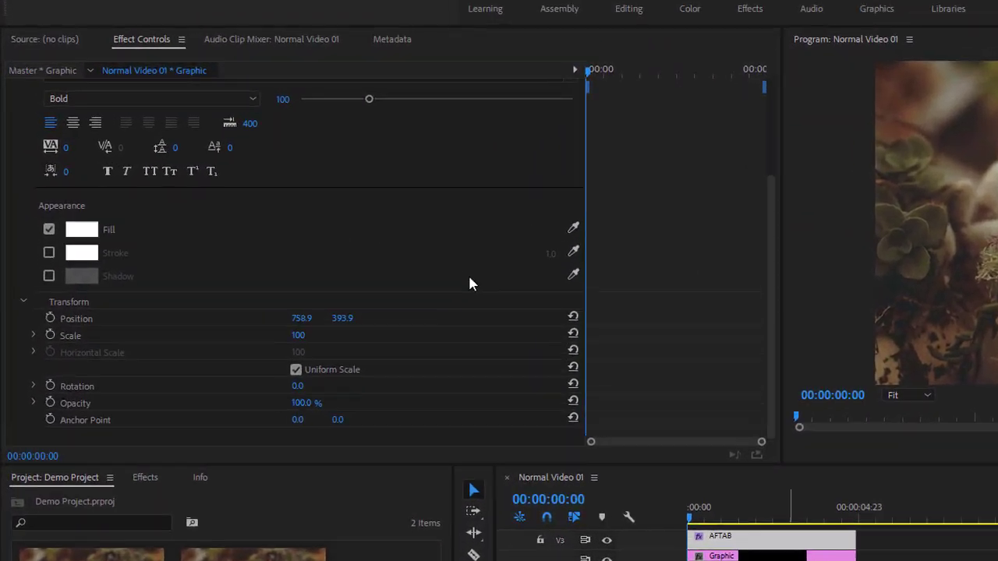
scroll(352, 234, up, 2)
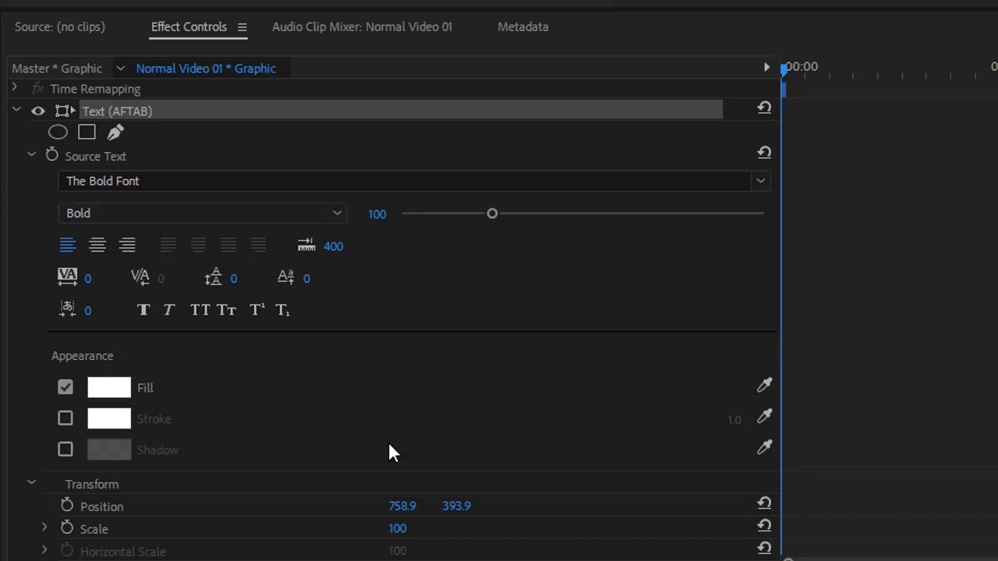
scroll(538, 371, down, 2)
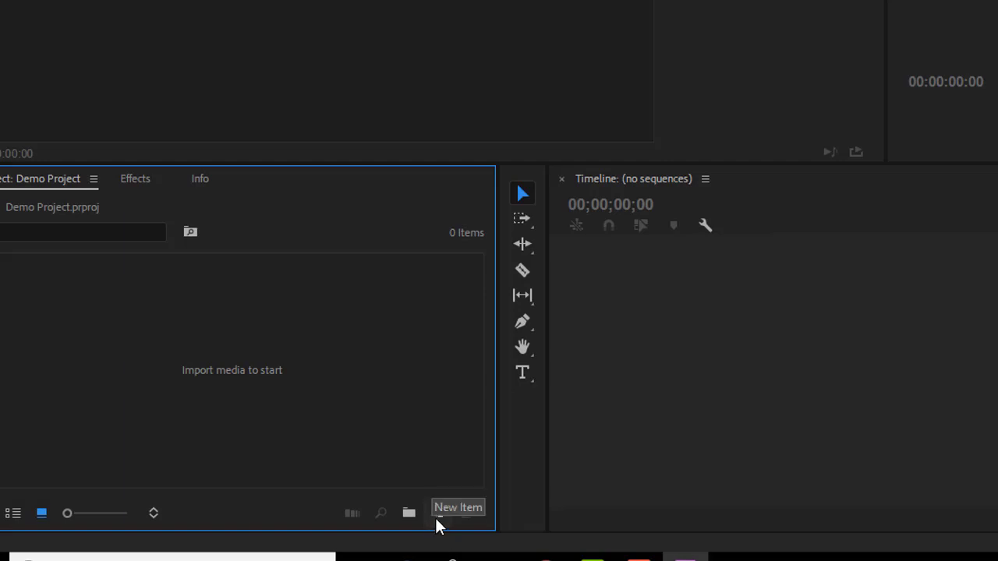
- Start a new sequence and choose the DSLR 1080p25 preset from the Digital SLR 1080p group
click(438, 513)
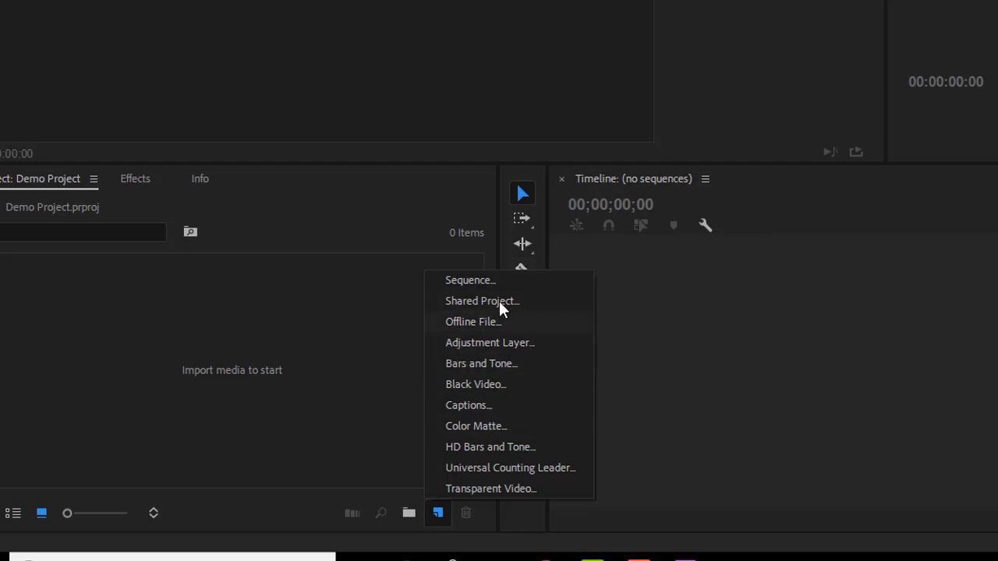
click(467, 280)
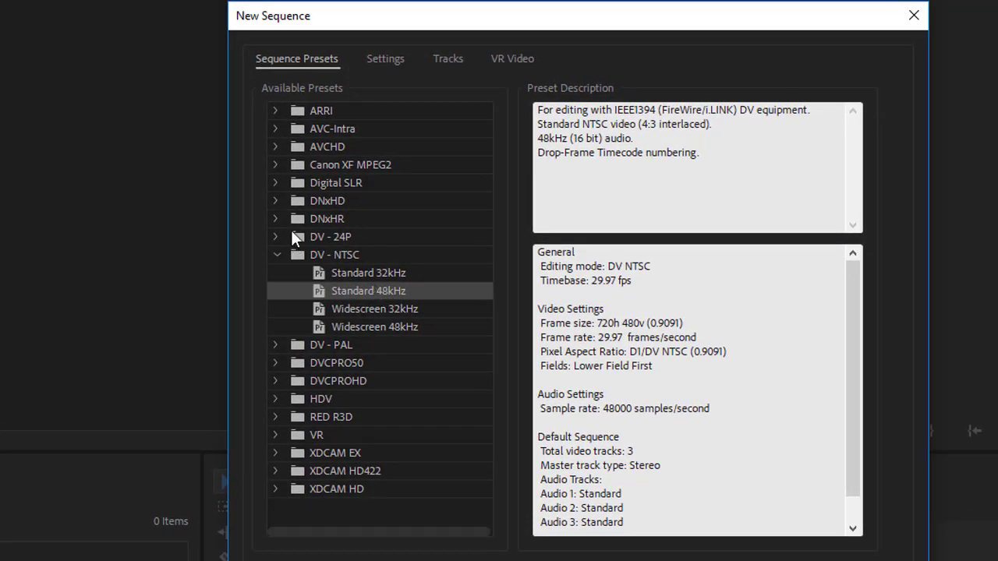
click(274, 182)
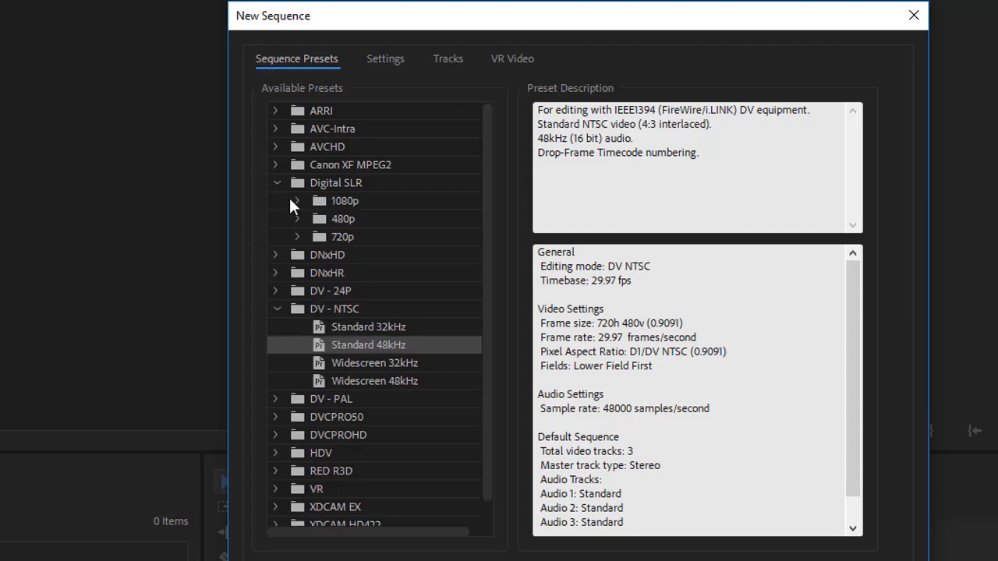
click(296, 202)
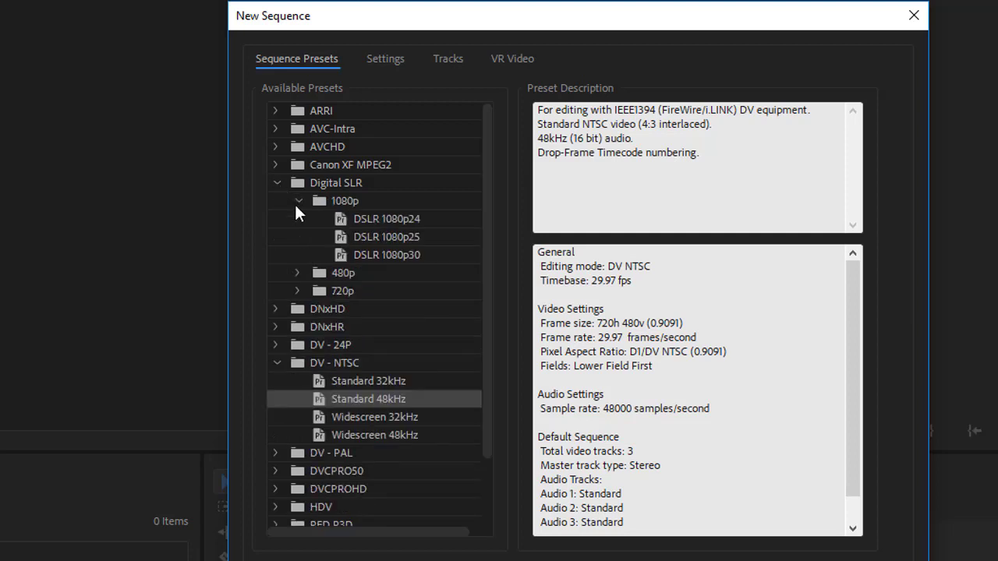
click(391, 221)
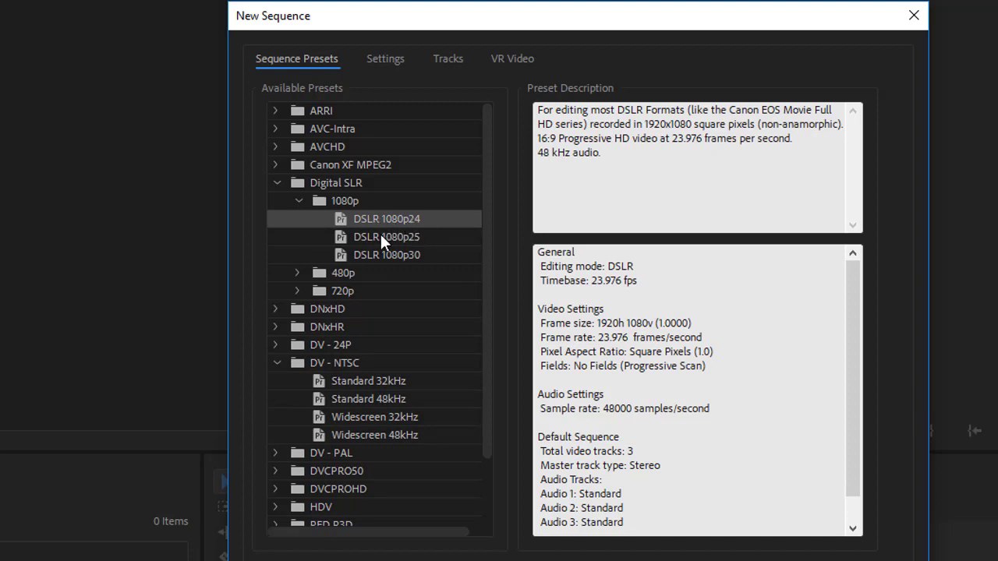
click(380, 238)
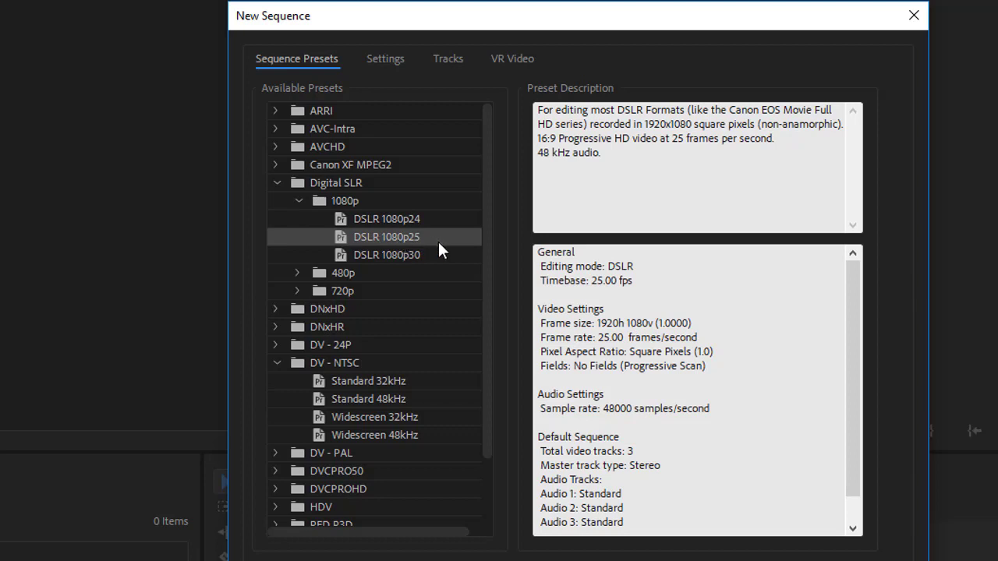
click(398, 263)
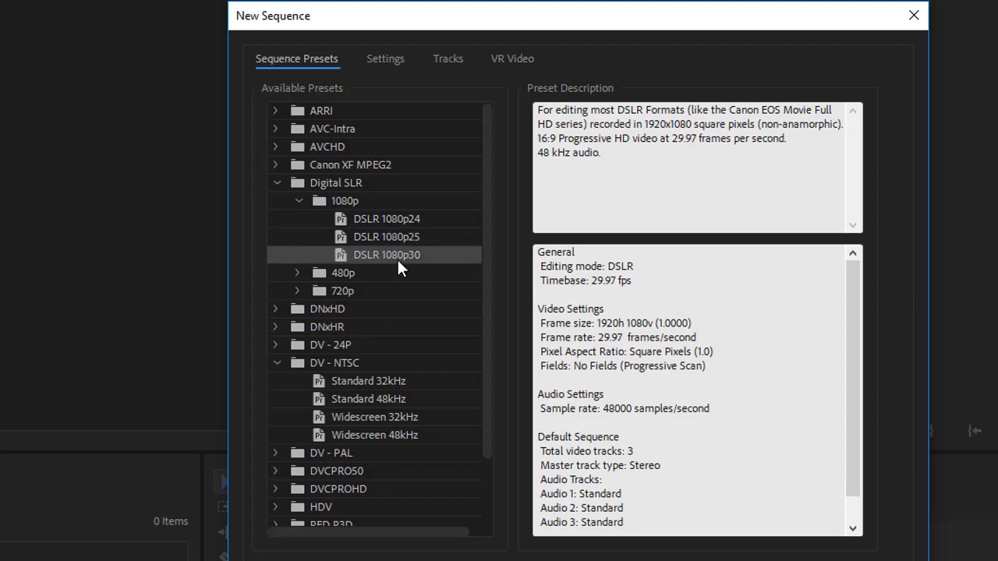
click(399, 236)
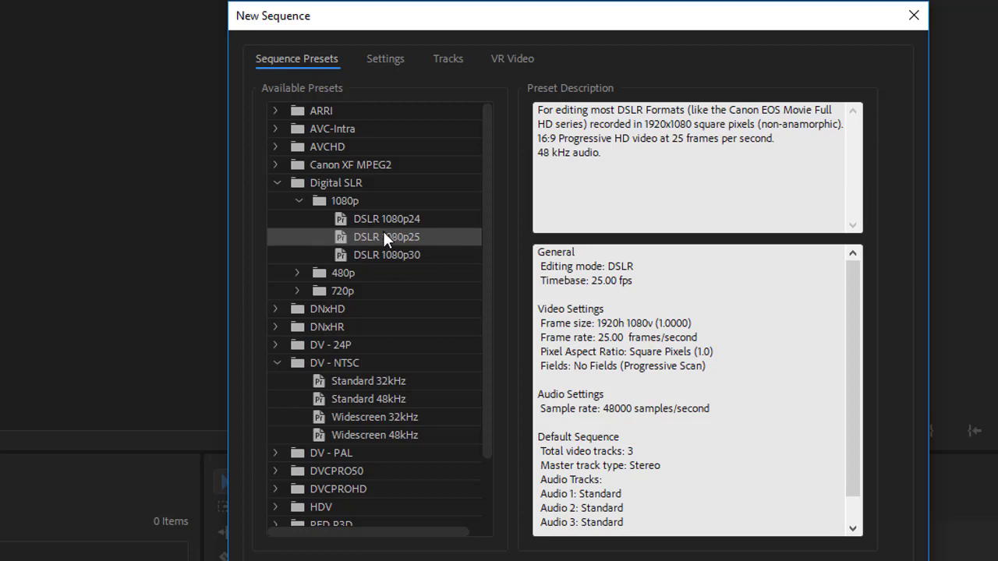
- Set the new sequence's editing mode to Custom and keep the timebase at 25.00 frames/second
click(383, 62)
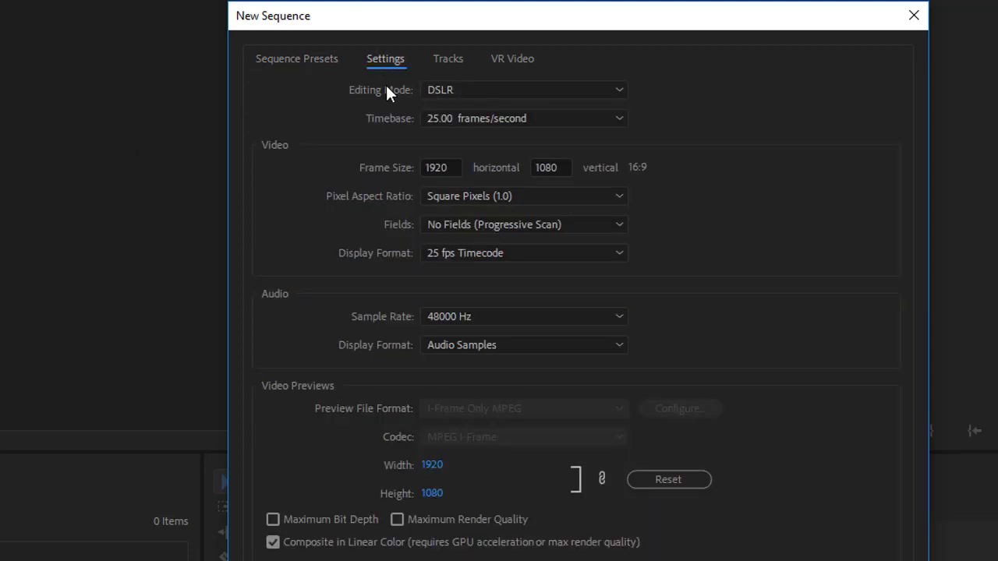
click(443, 90)
scroll(458, 144, up, 4)
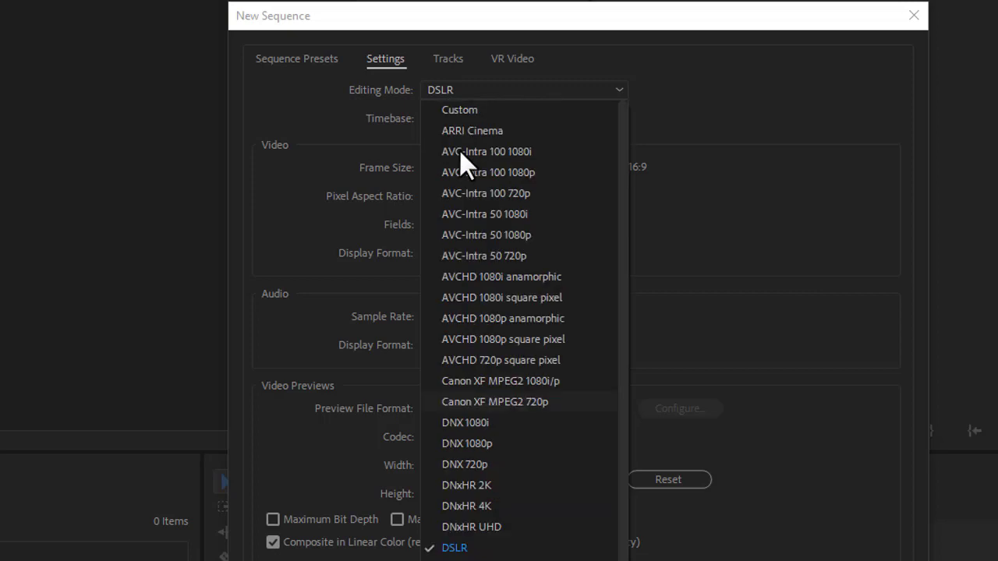
click(458, 110)
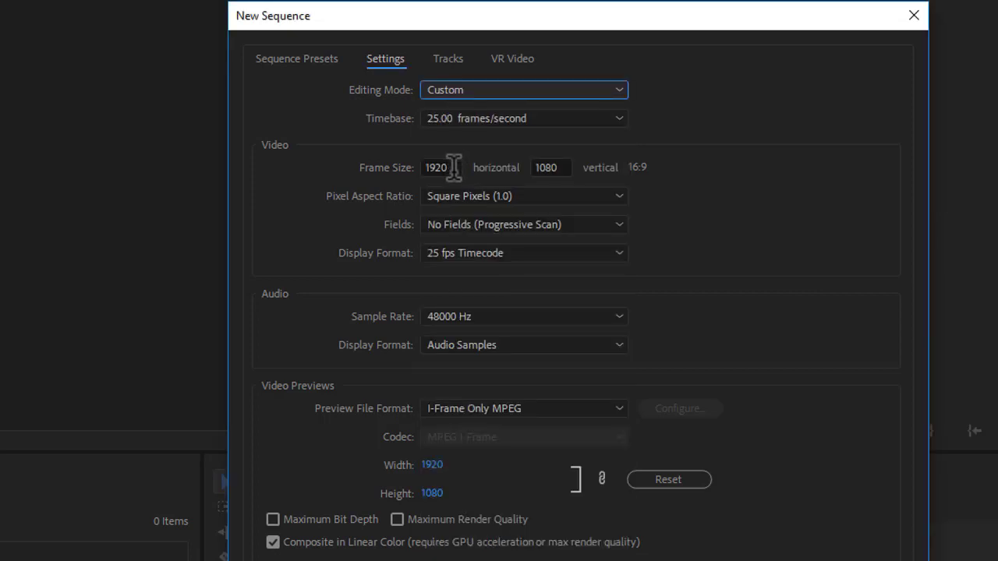
click(475, 121)
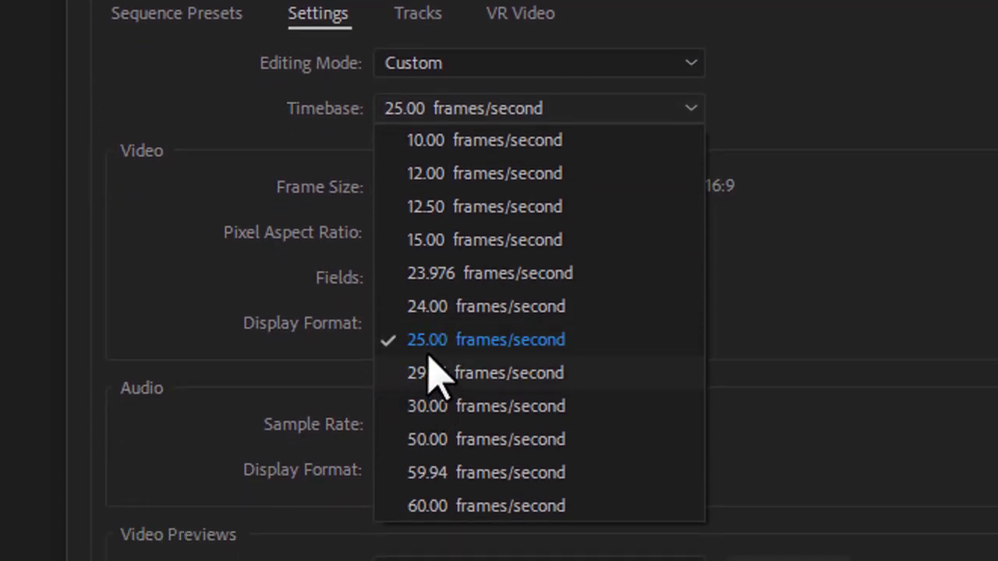
click(269, 187)
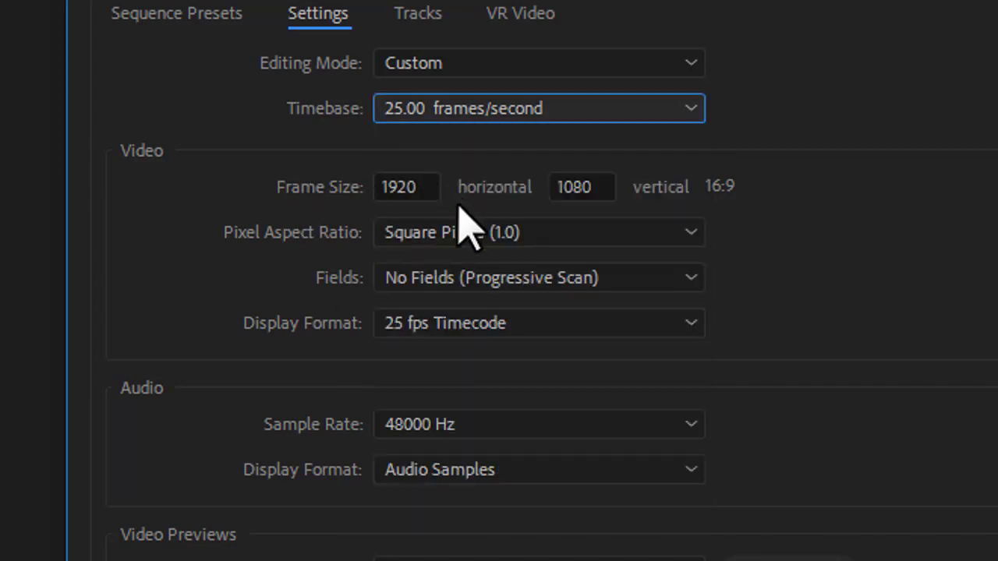
- Try a square frame size of 1000 horizontal by 1000 vertical for the new sequence
drag(428, 173, 289, 164)
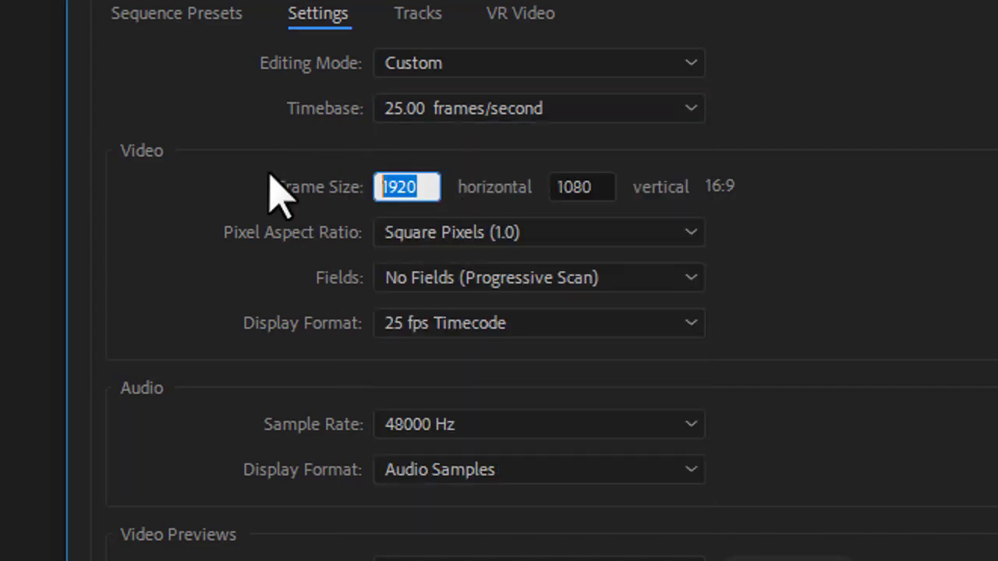
click(432, 187)
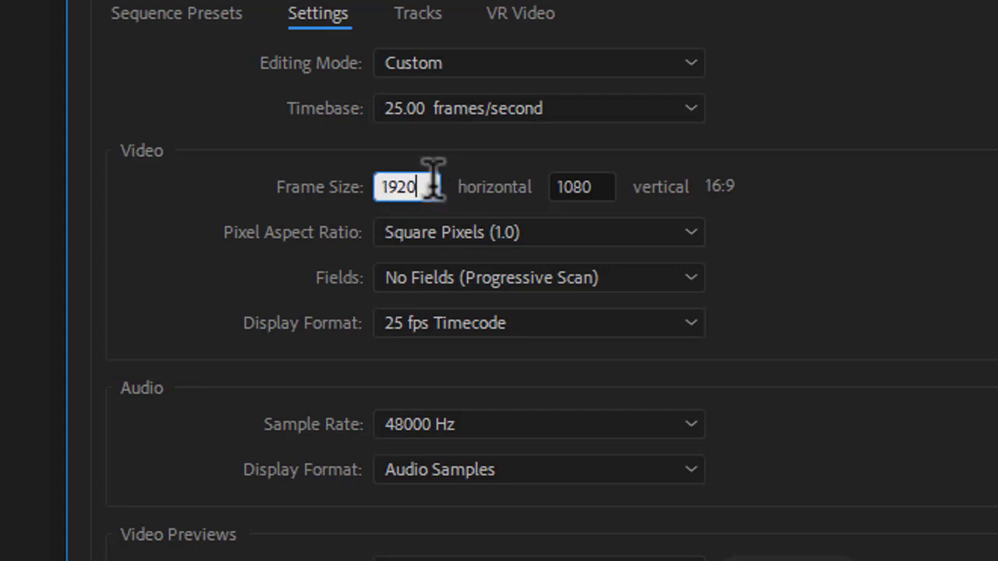
drag(434, 187, 343, 201)
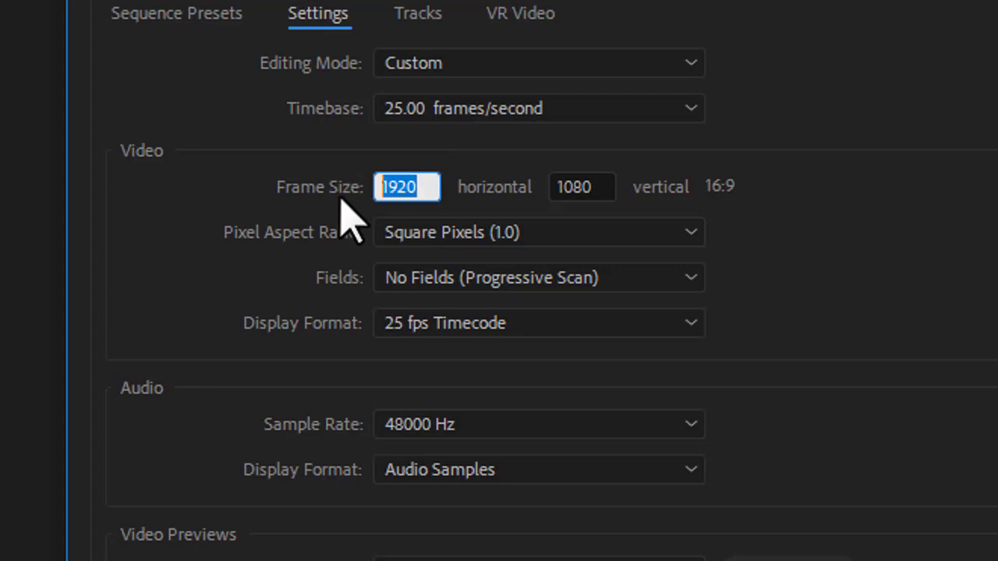
text(1000)
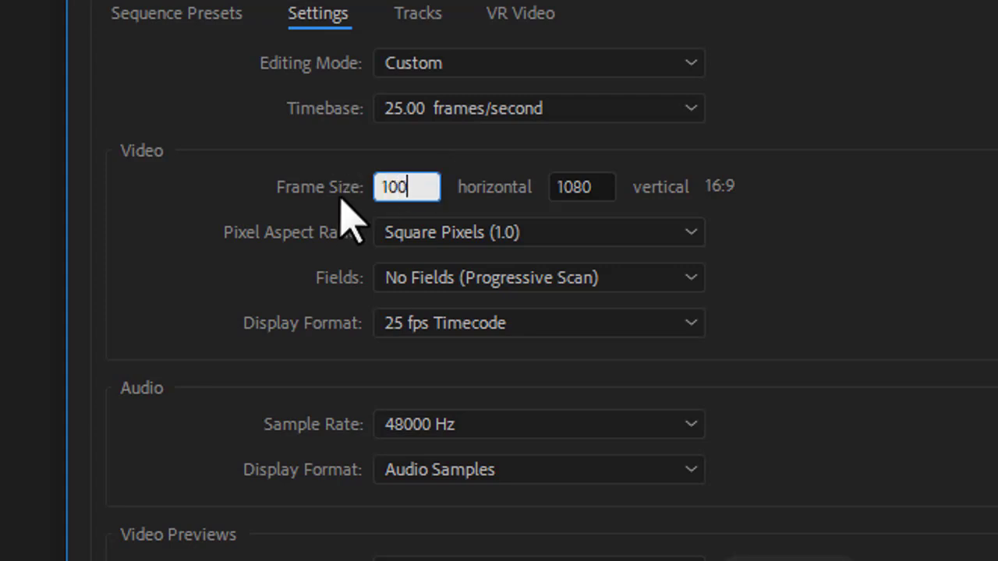
double_click(599, 188)
text(1000)
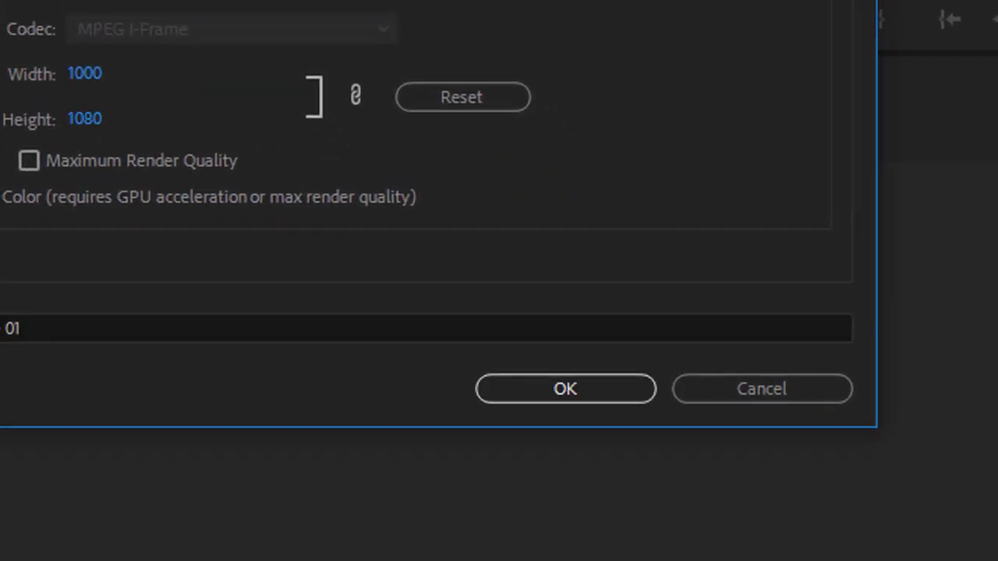
- Set the frame size to 1920 horizontal by 1080 vertical and create the sequence
drag(269, 141, 198, 142)
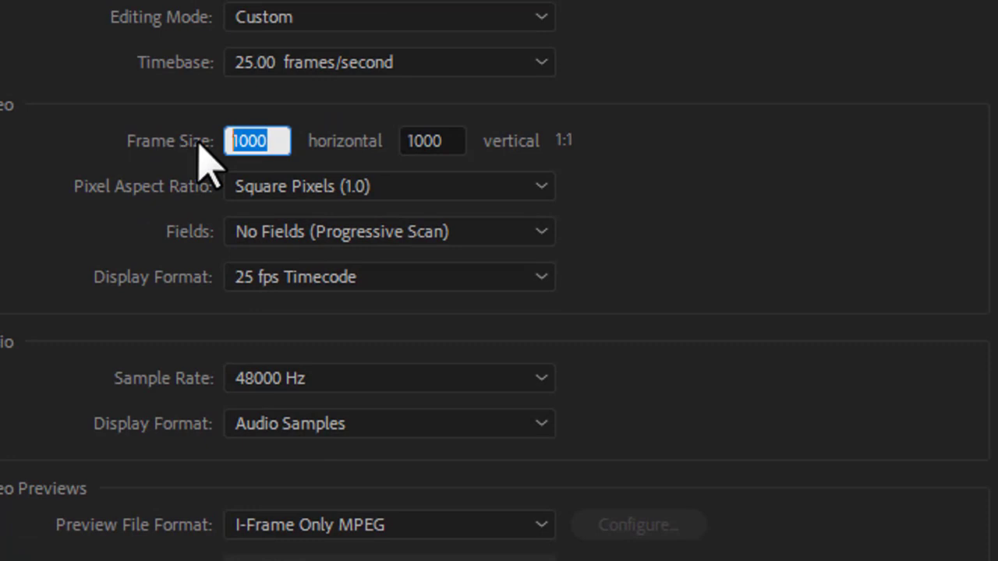
text(1920)
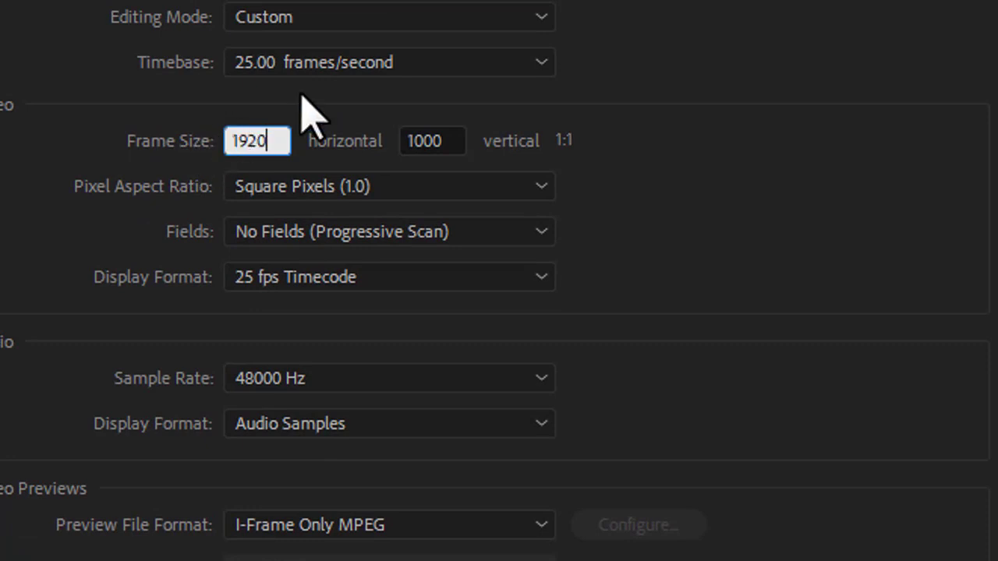
double_click(457, 138)
text(1080)
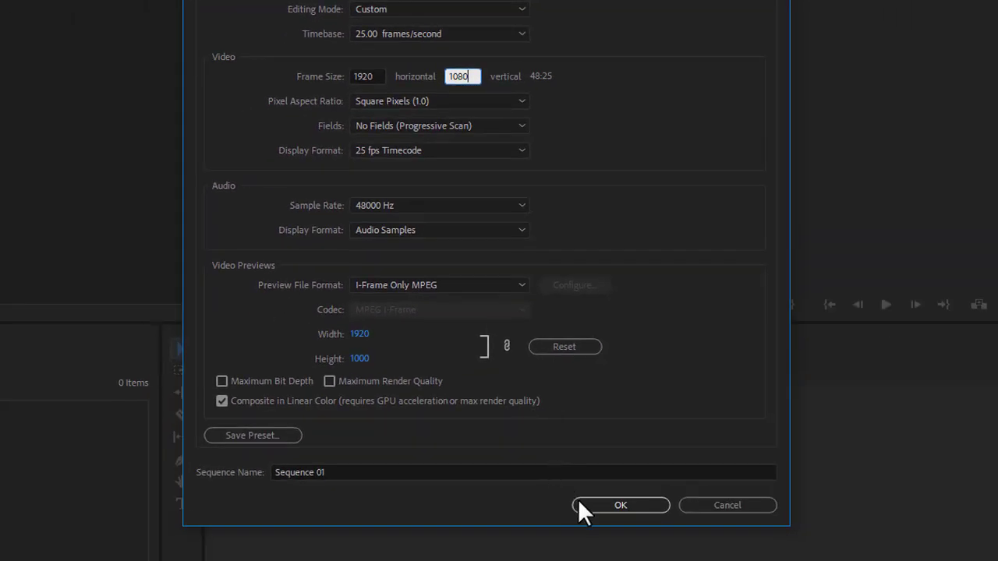
click(607, 507)
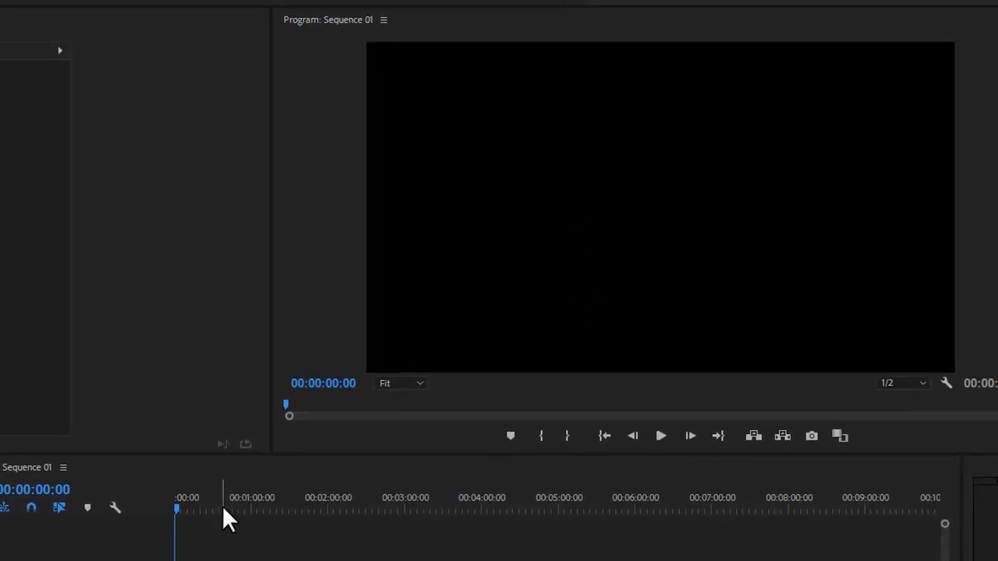
- Scrub the empty timeline, return the playhead to the start of the sequence, and save the project
click(447, 404)
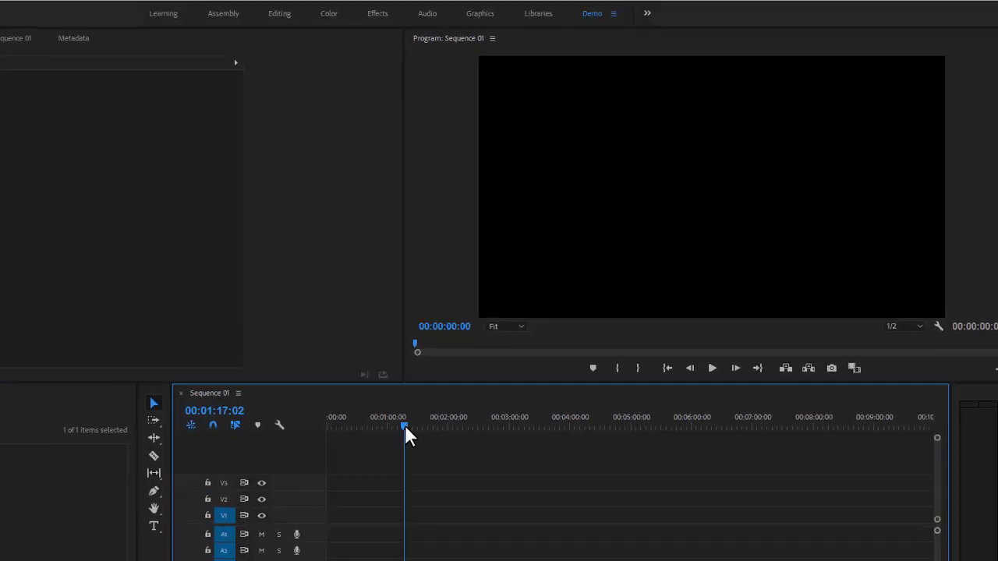
drag(392, 436, 286, 432)
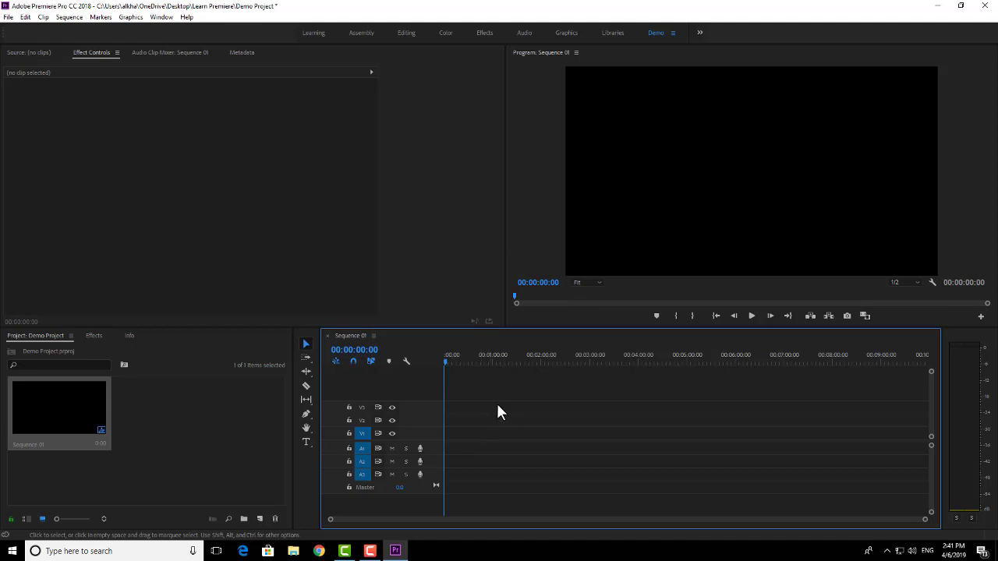
drag(461, 360, 441, 361)
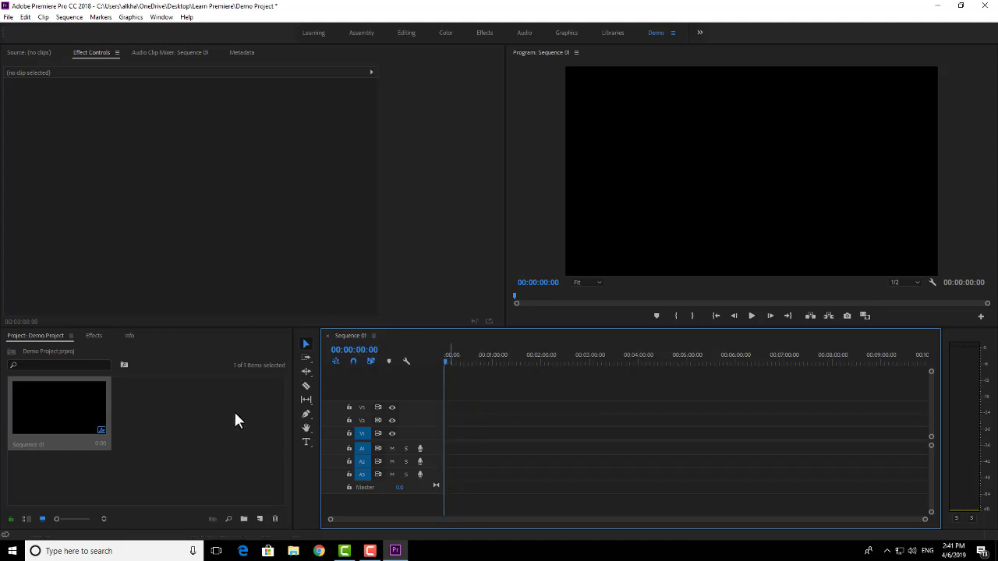
key(ctrl+s)
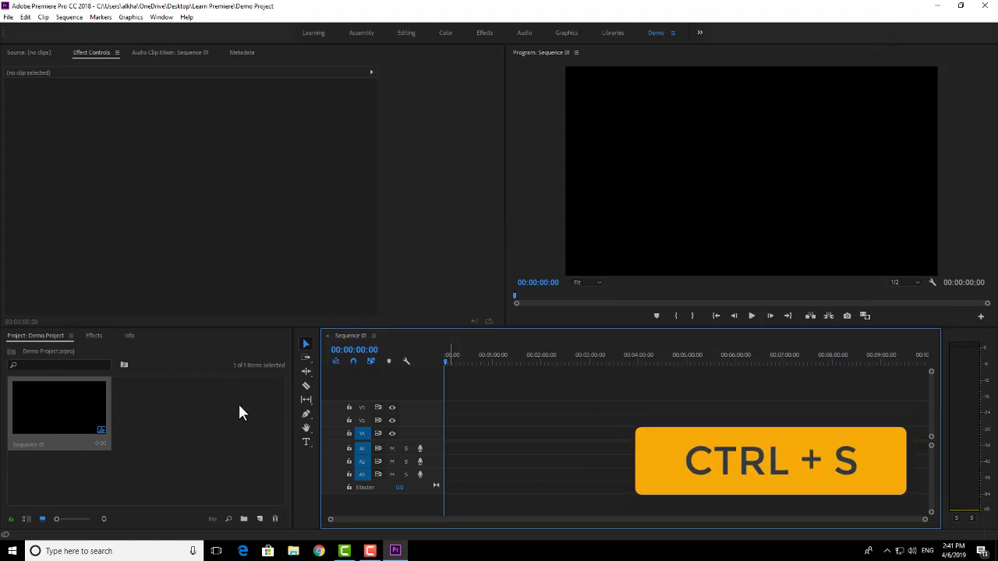
- Import the Video 04 clip from the Assets folder into the project
double_click(179, 425)
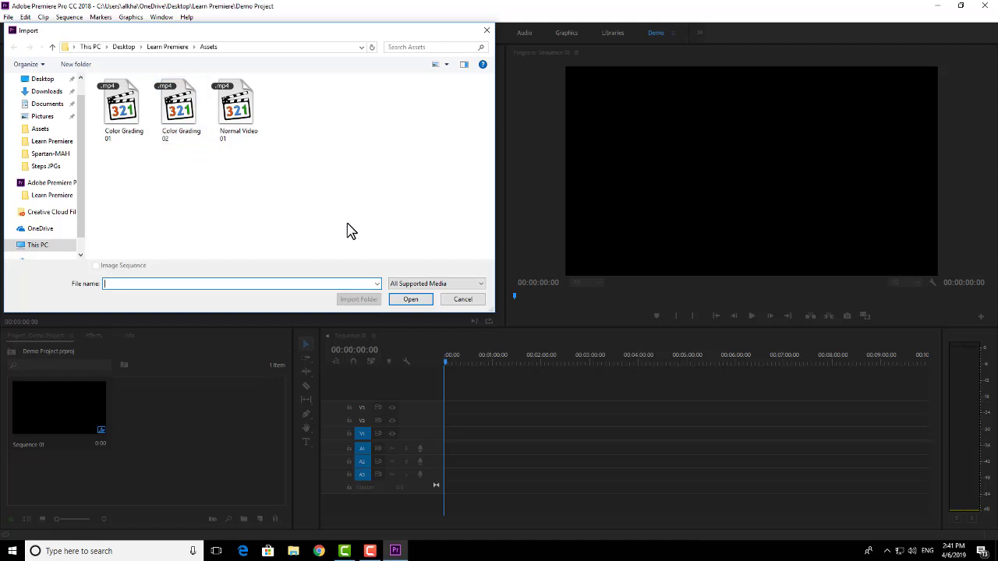
click(461, 300)
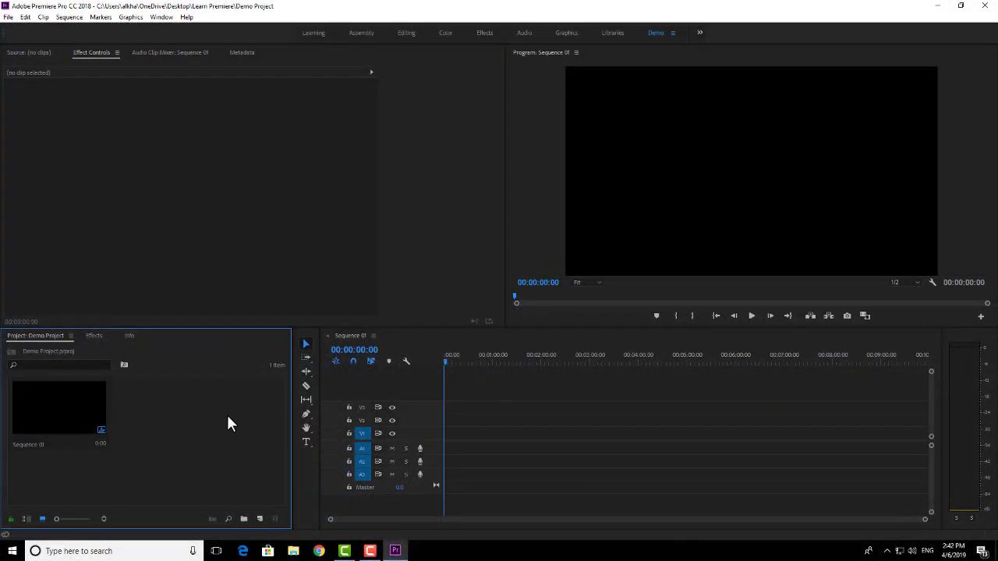
double_click(190, 425)
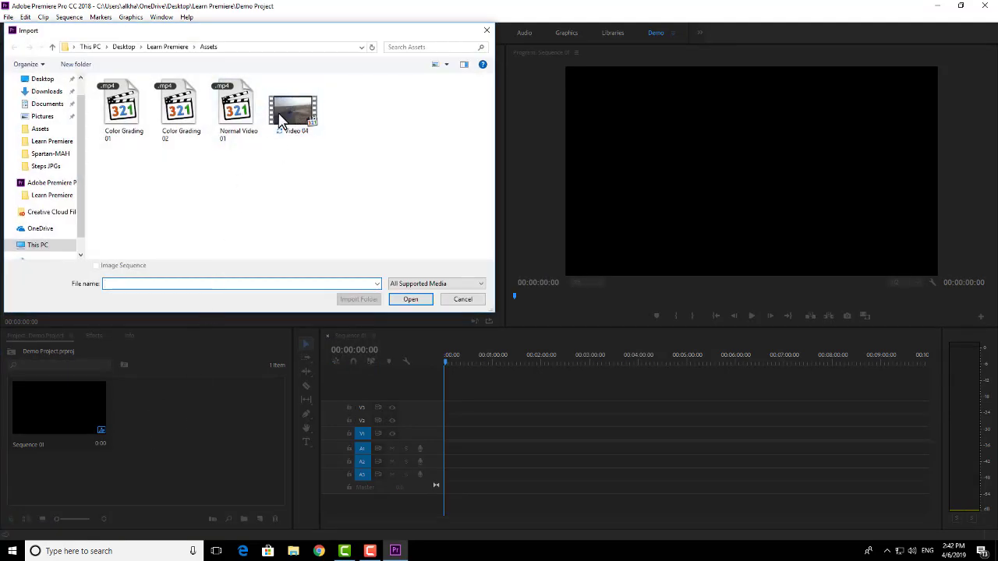
drag(377, 180, 307, 116)
drag(461, 175, 462, 193)
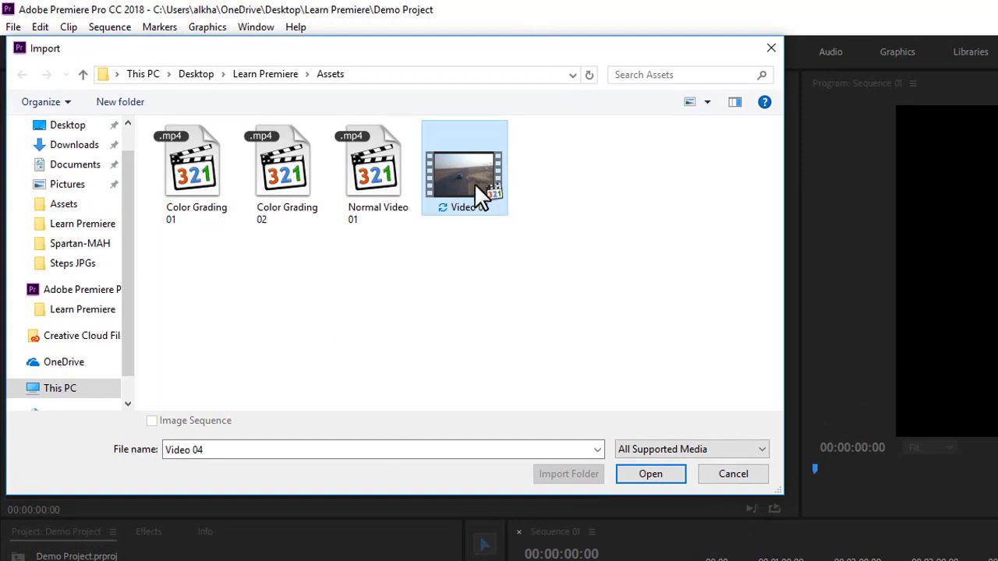
click(651, 475)
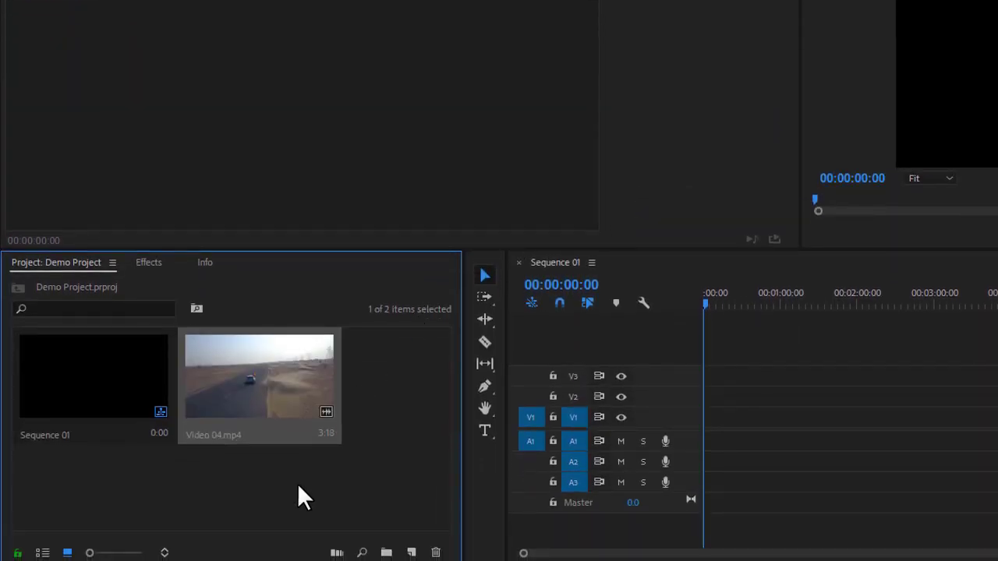
click(298, 484)
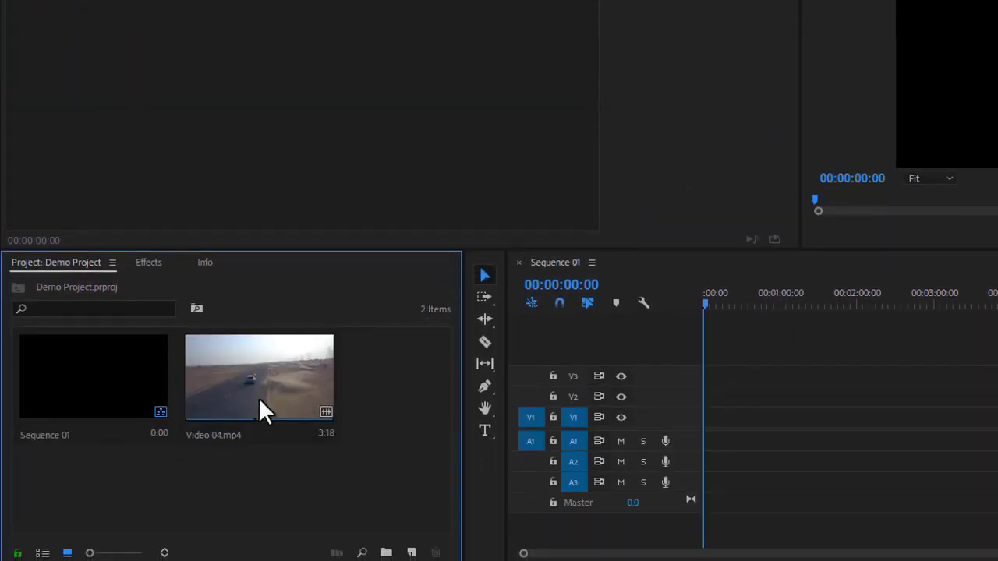
- Place Video 04.mp4 on track V1 at the start of Sequence 01, keeping the existing sequence settings
drag(246, 379, 736, 416)
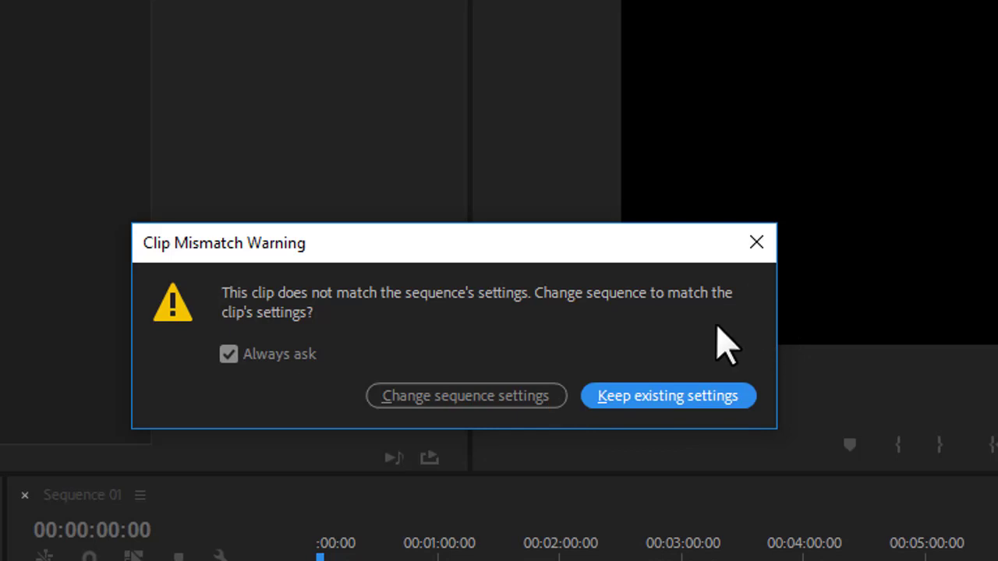
click(669, 397)
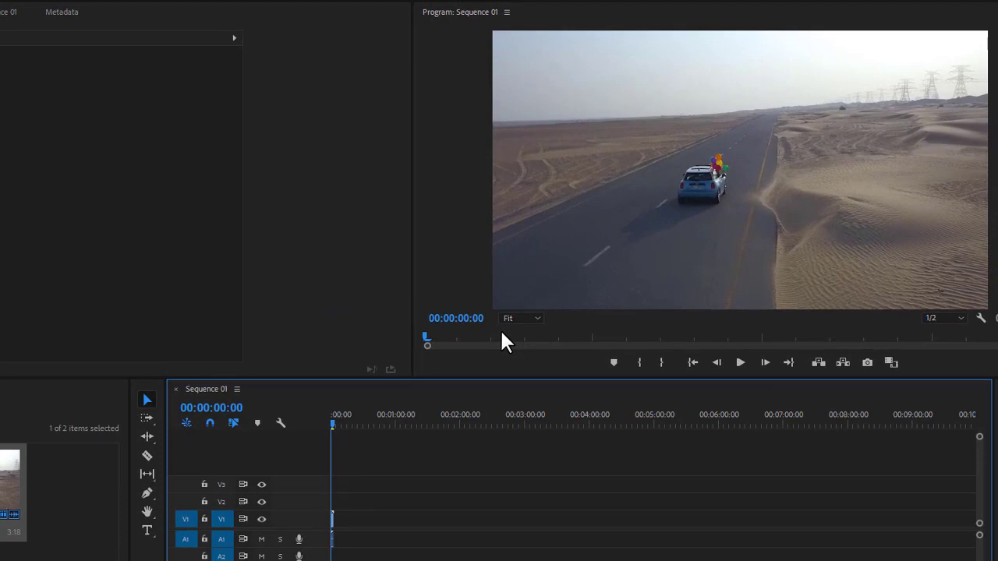
- Select the Video 04.mp4 clip on the timeline and unlink its video from its audio
scroll(374, 515, up, 2)
scroll(381, 513, up, 4)
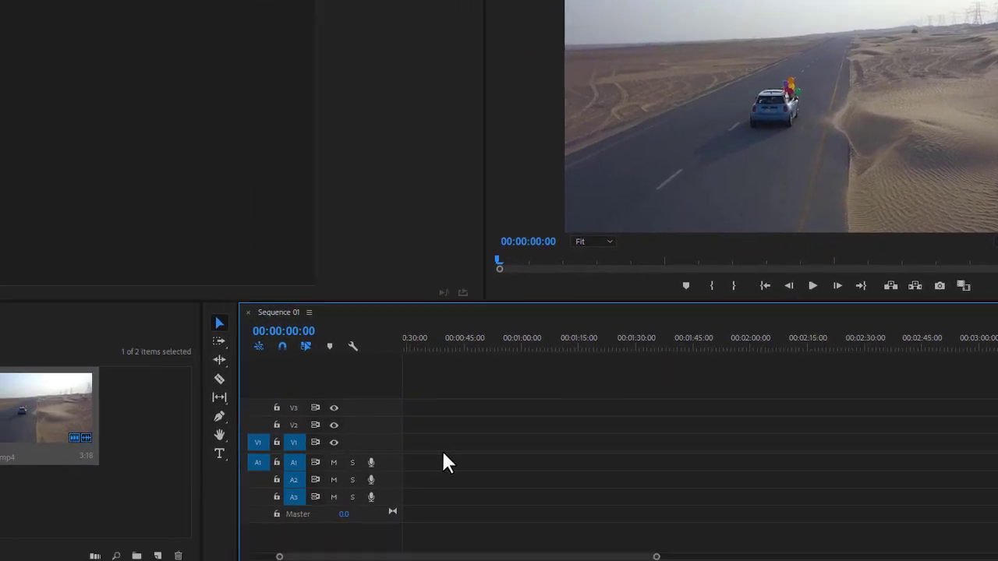
scroll(377, 521, up, 2)
scroll(455, 447, up, 2)
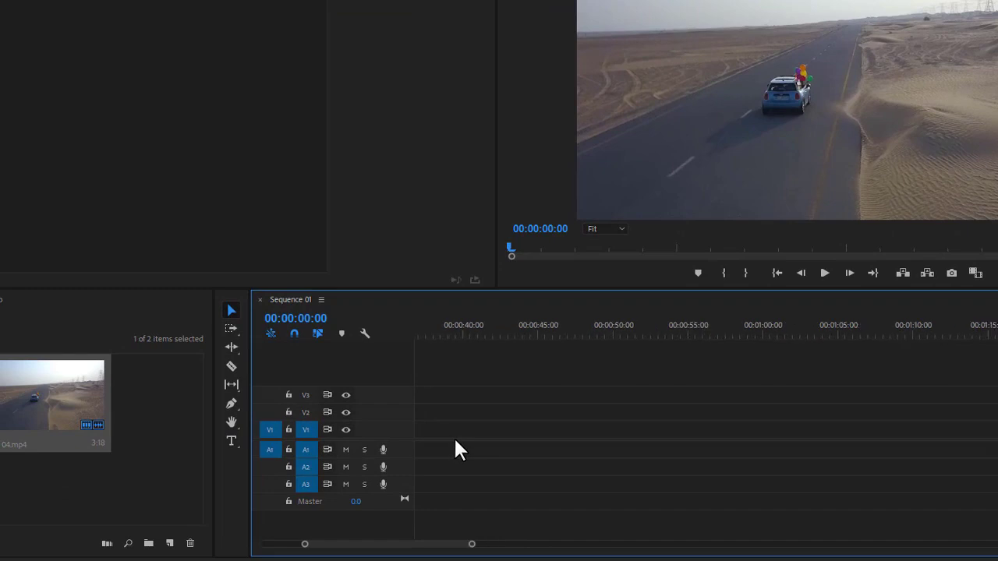
drag(414, 548, 347, 546)
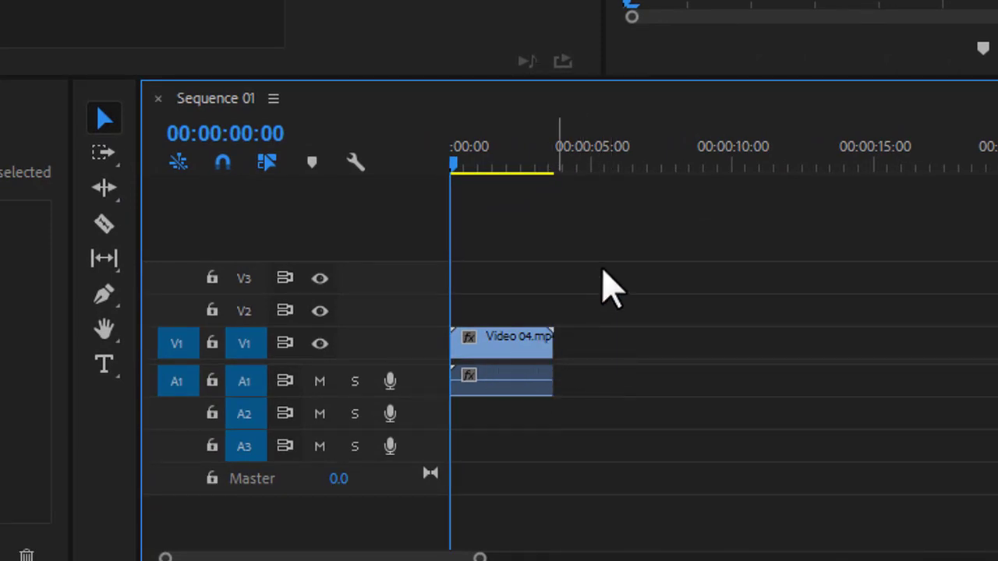
drag(602, 270, 543, 336)
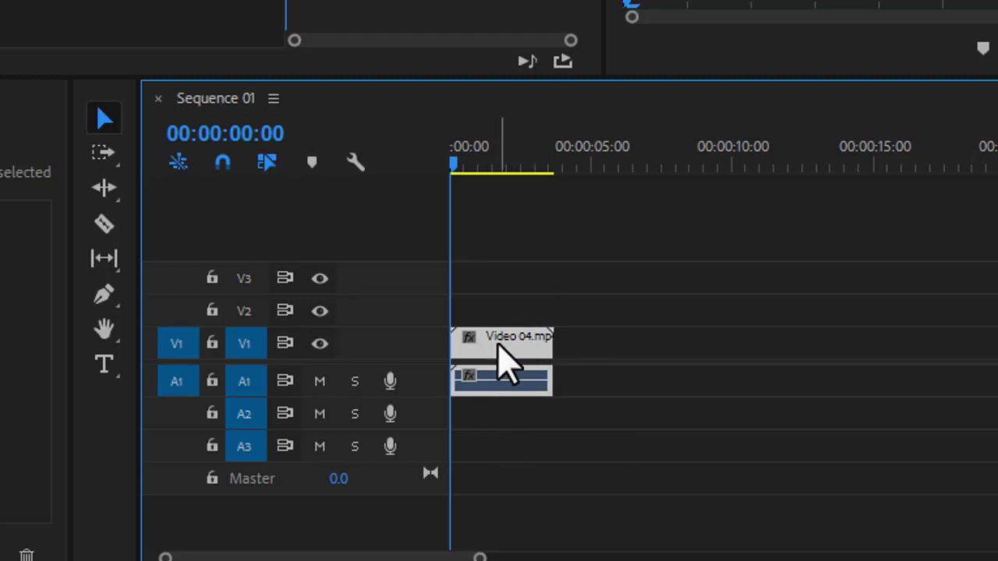
right_click(502, 357)
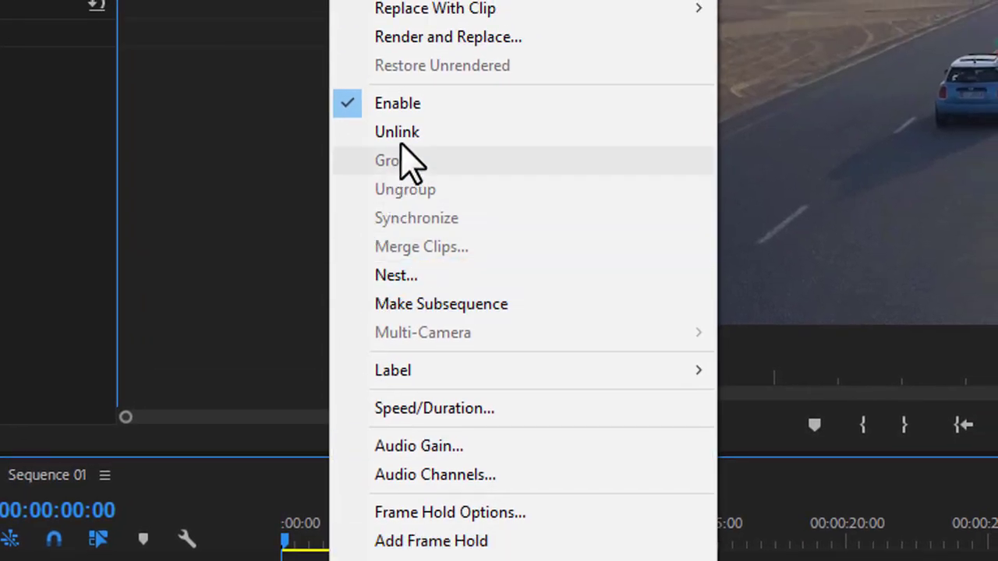
click(394, 134)
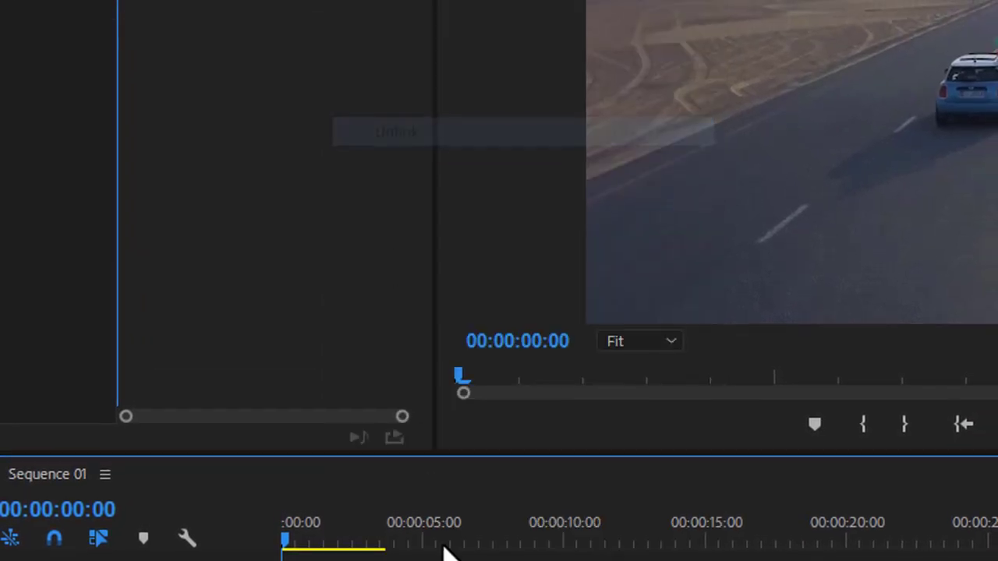
- Select the unlinked audio of Video 04.mp4 on track A1 and delete it, keeping the video on V1
drag(557, 285, 427, 401)
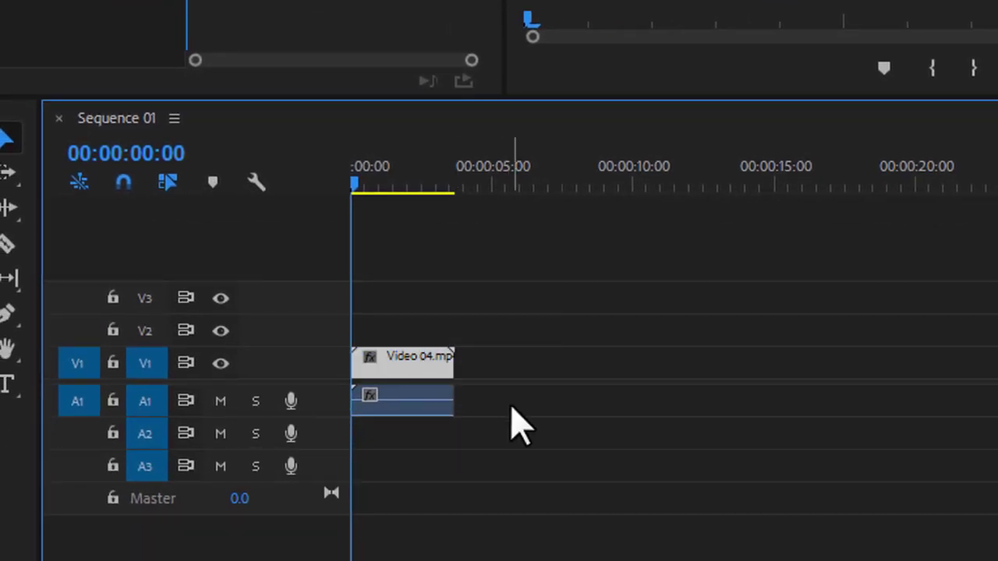
drag(503, 386, 419, 446)
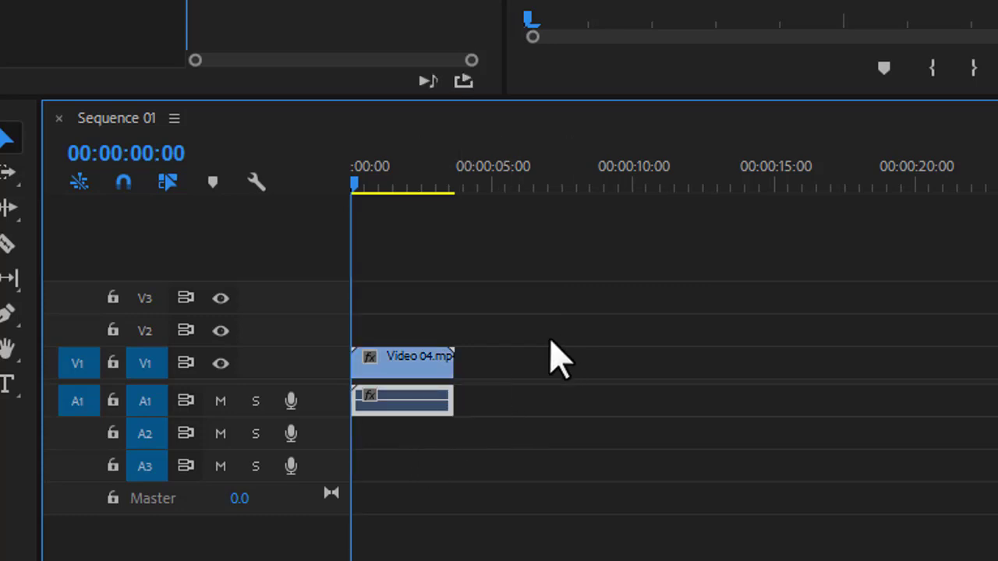
click(491, 362)
click(434, 364)
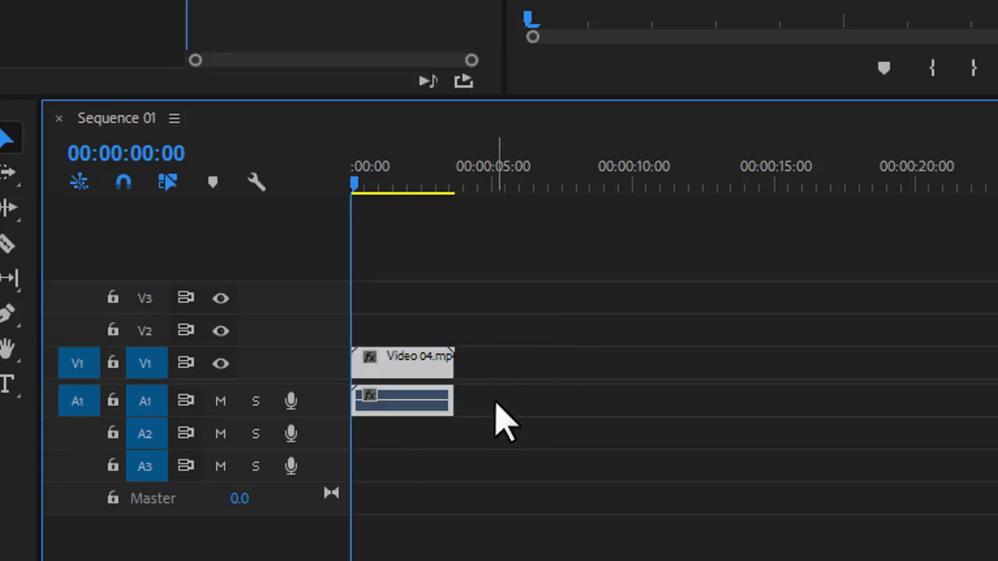
drag(550, 449, 395, 401)
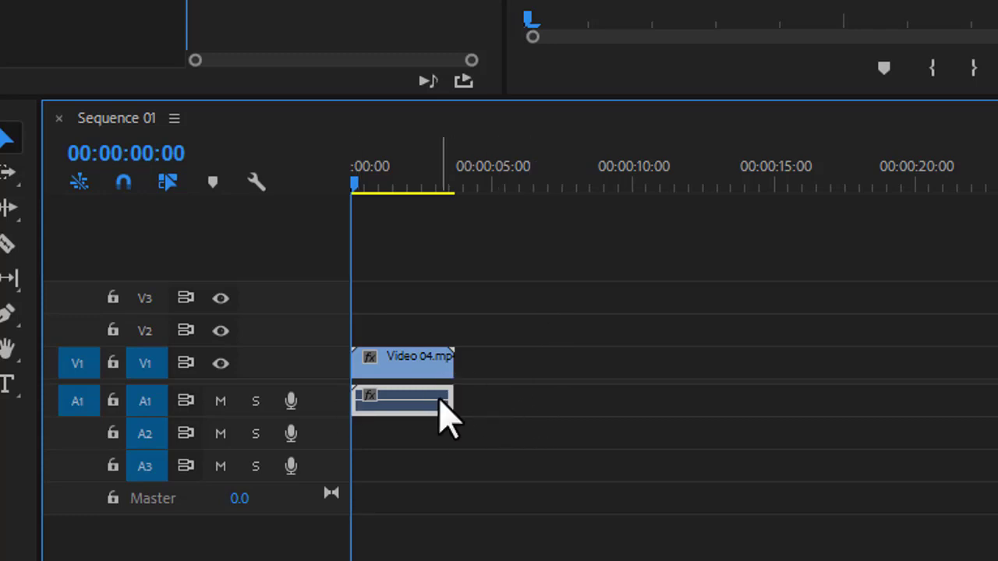
key(Delete)
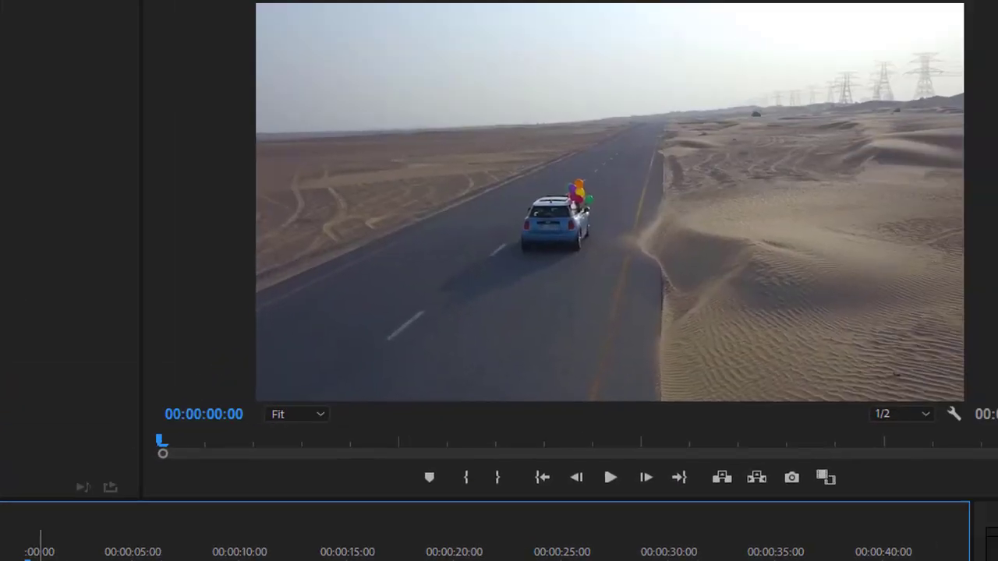
- Play the video-only clip in the sequence and scrub the playhead back to 00:00:01:02
key(space)
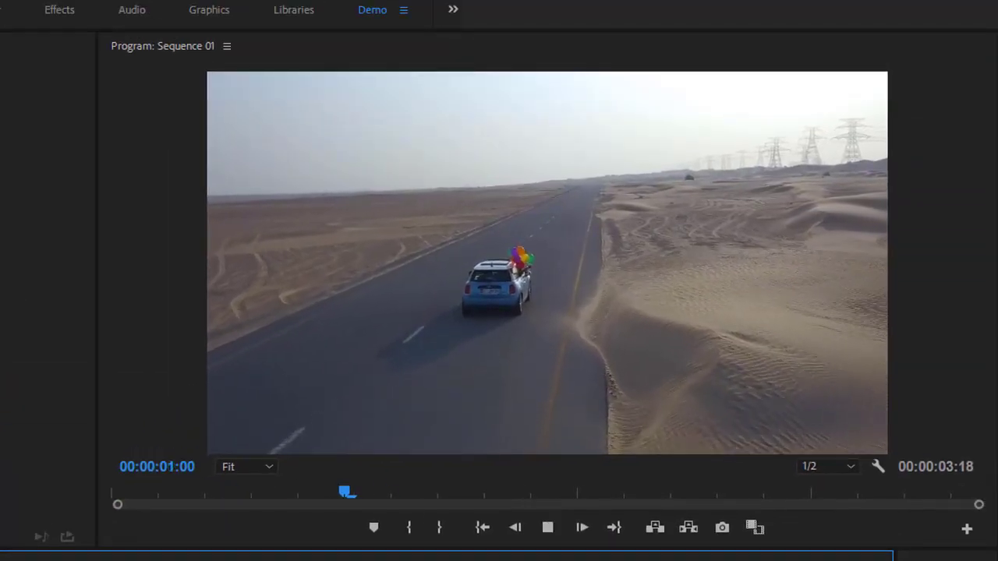
key(space)
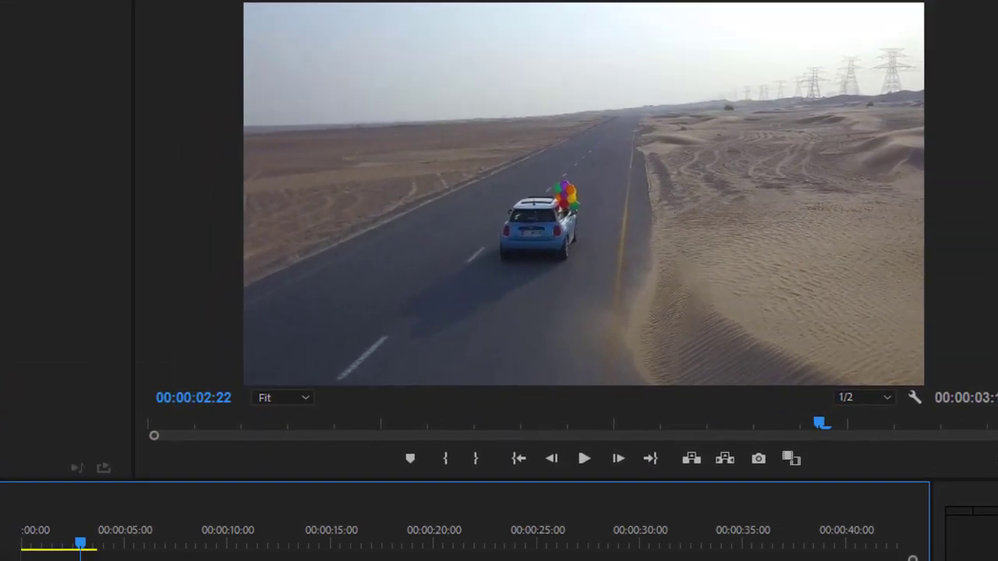
scroll(246, 379, up, 6)
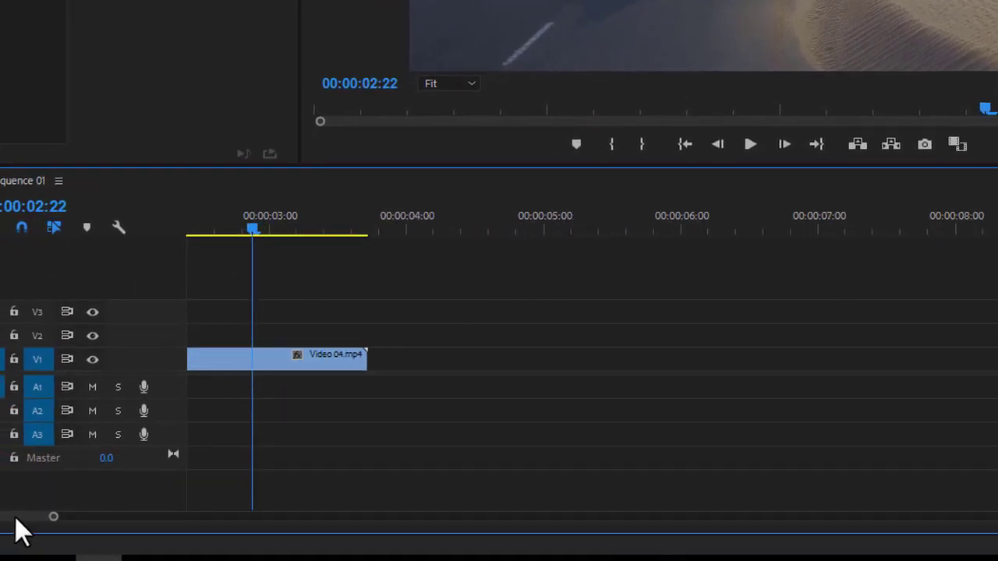
drag(19, 516, 1, 516)
drag(270, 207, 341, 233)
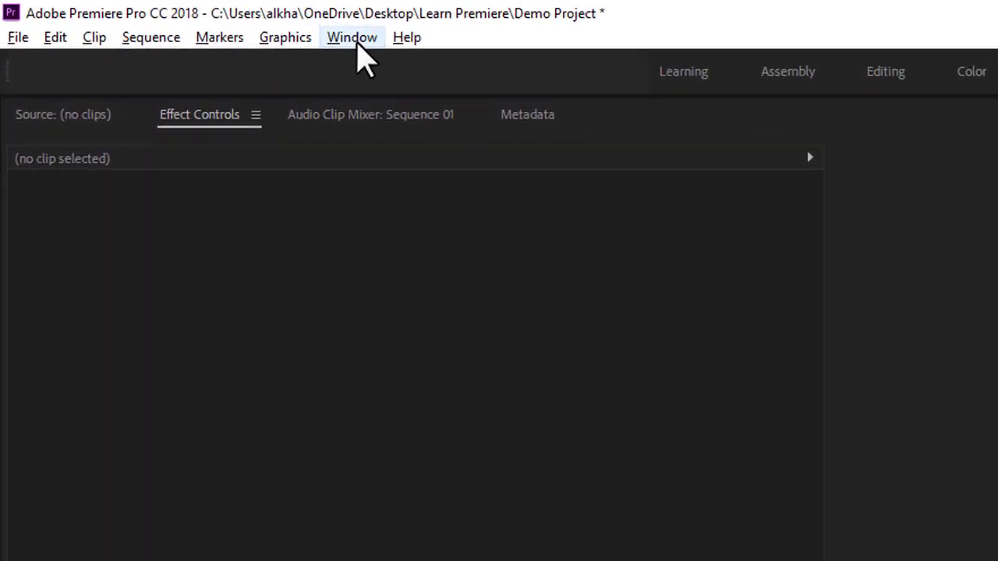
- Bring up the list of effects and look through the Presets and Lumetri Presets folders
click(161, 16)
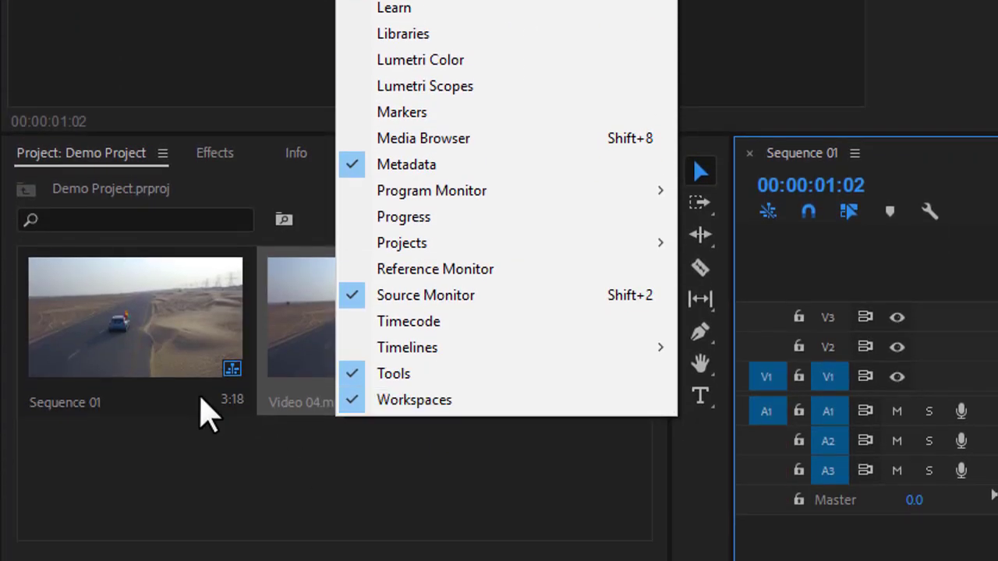
click(265, 519)
click(216, 154)
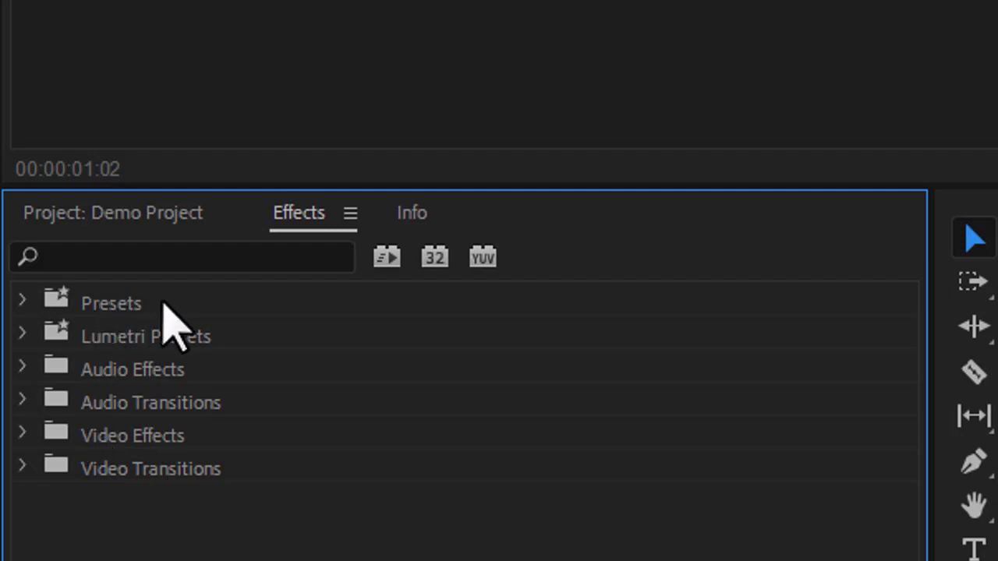
click(23, 301)
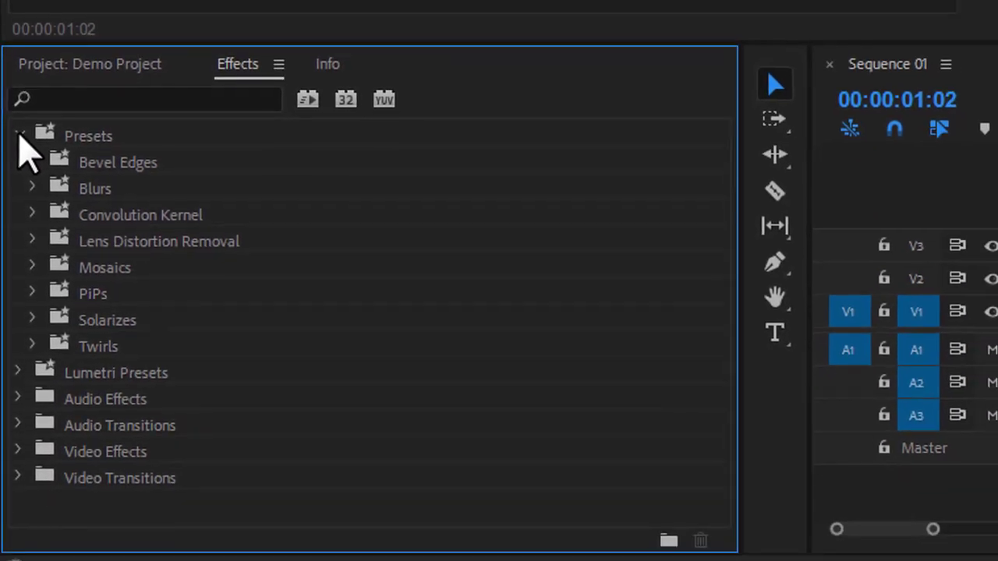
click(20, 137)
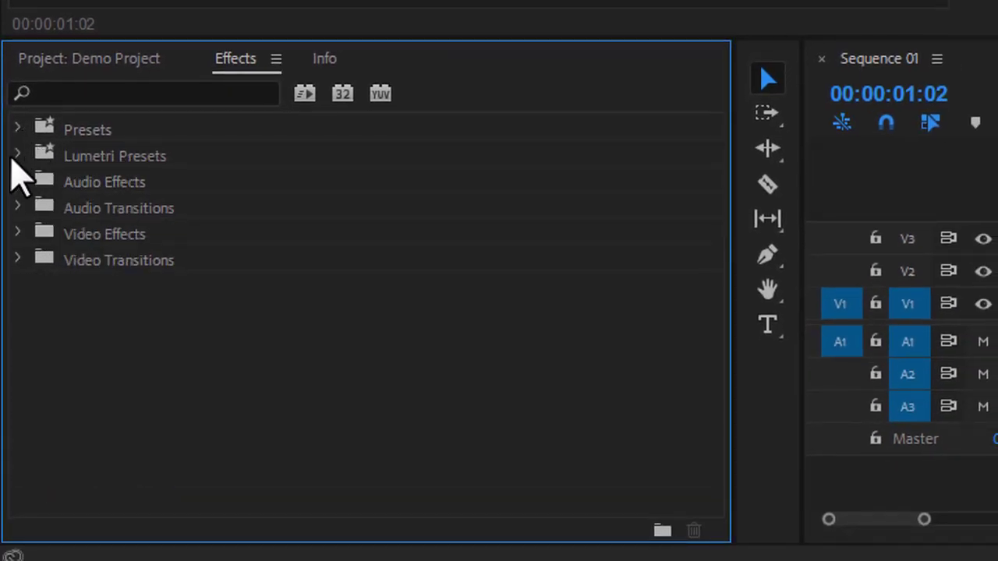
click(19, 156)
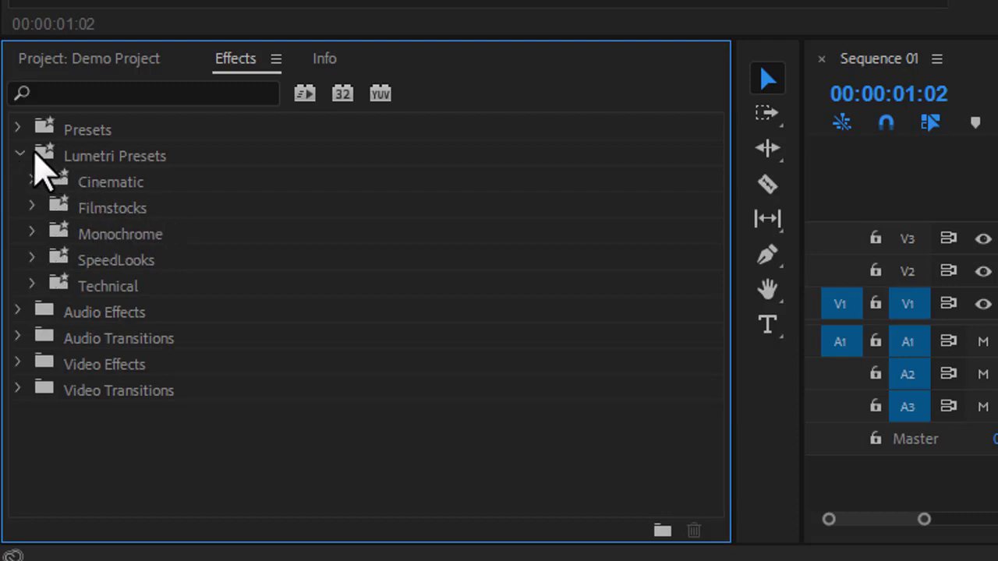
click(19, 156)
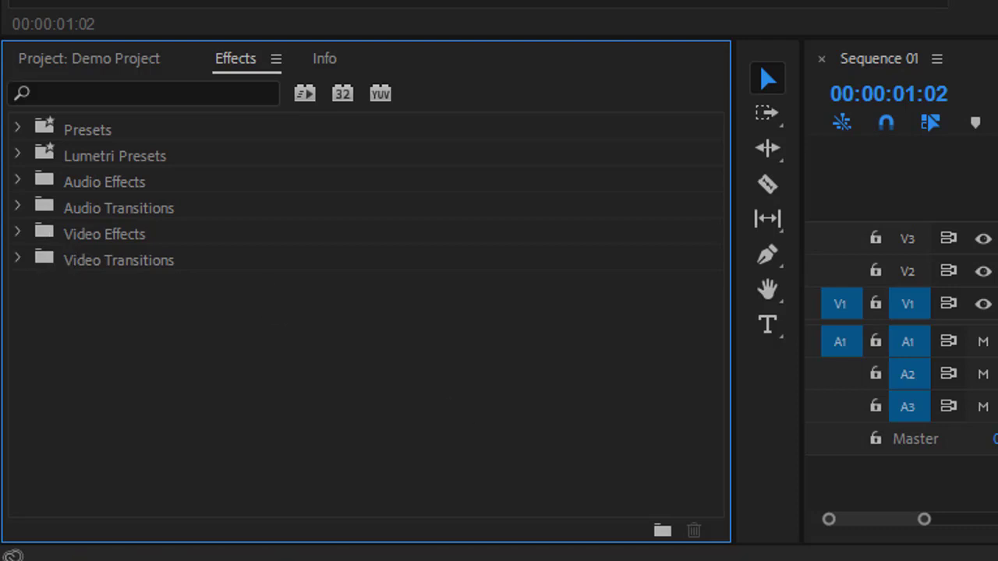
- Split the Video 04.mp4 clip on V1 at 00:00:00:20
click(996, 95)
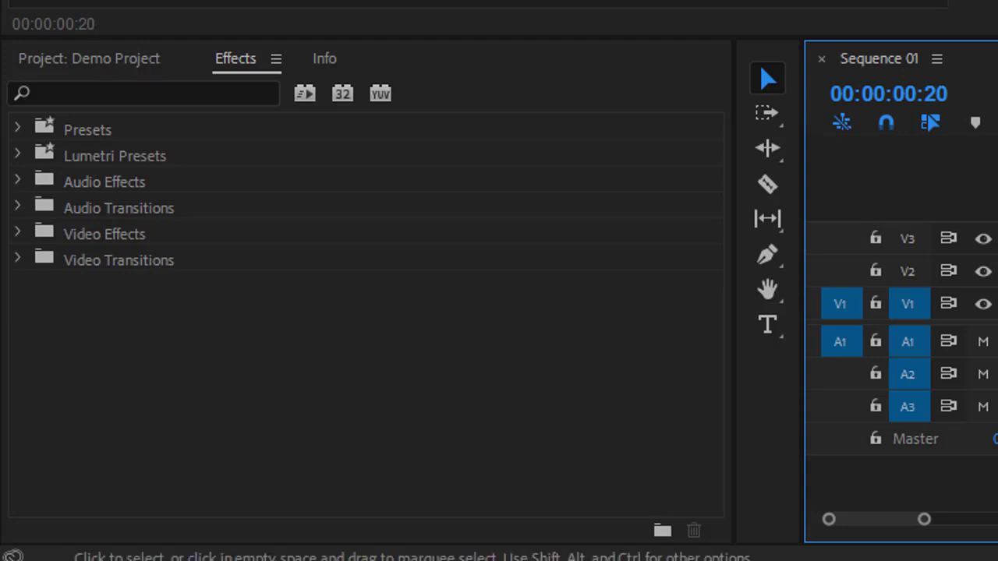
drag(602, 114, 489, 114)
click(541, 226)
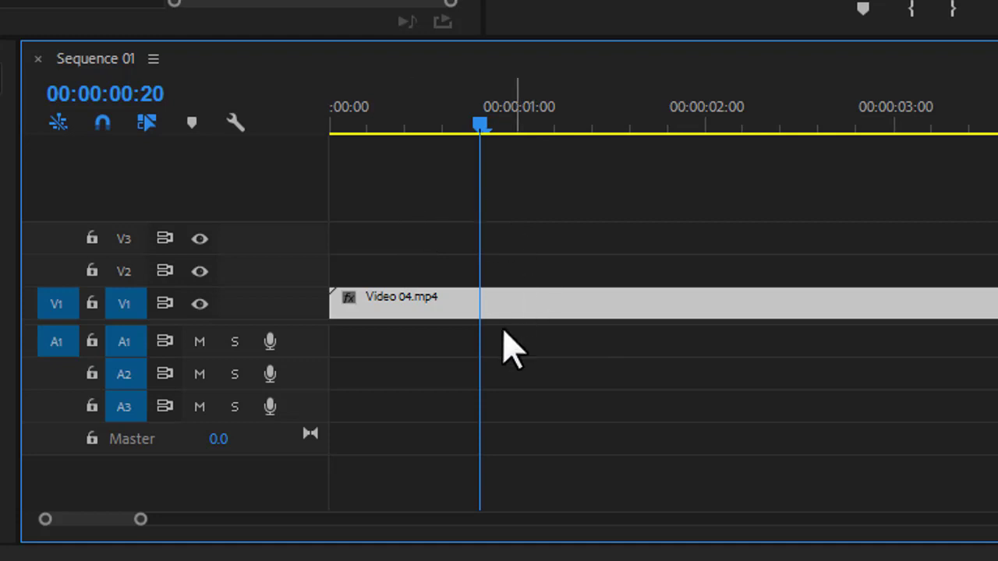
drag(448, 244, 548, 337)
key(ctrl+k)
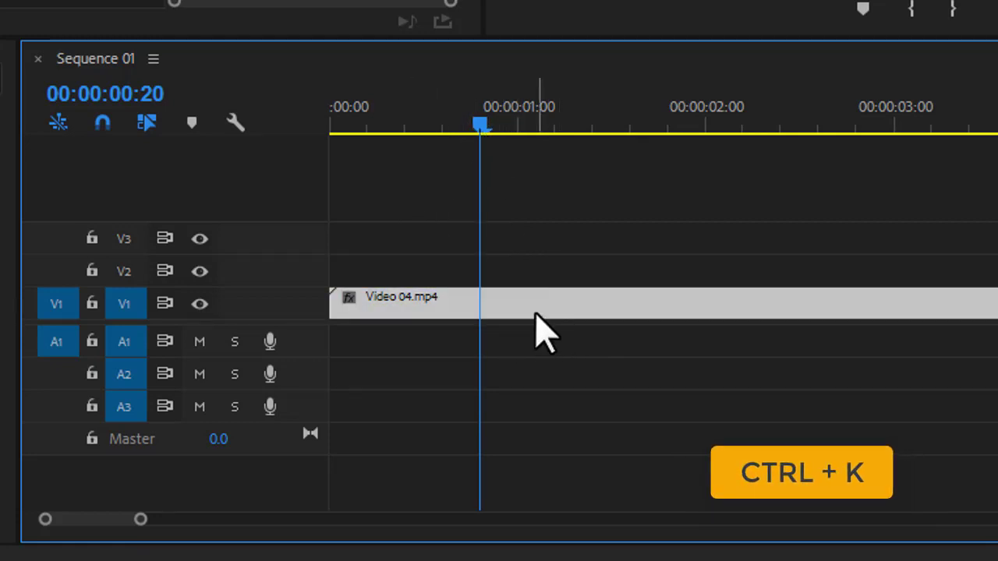
key(ctrl+k)
- Split the remaining long part of Video 04.mp4 again just before 00:00:03:00
drag(560, 134, 867, 109)
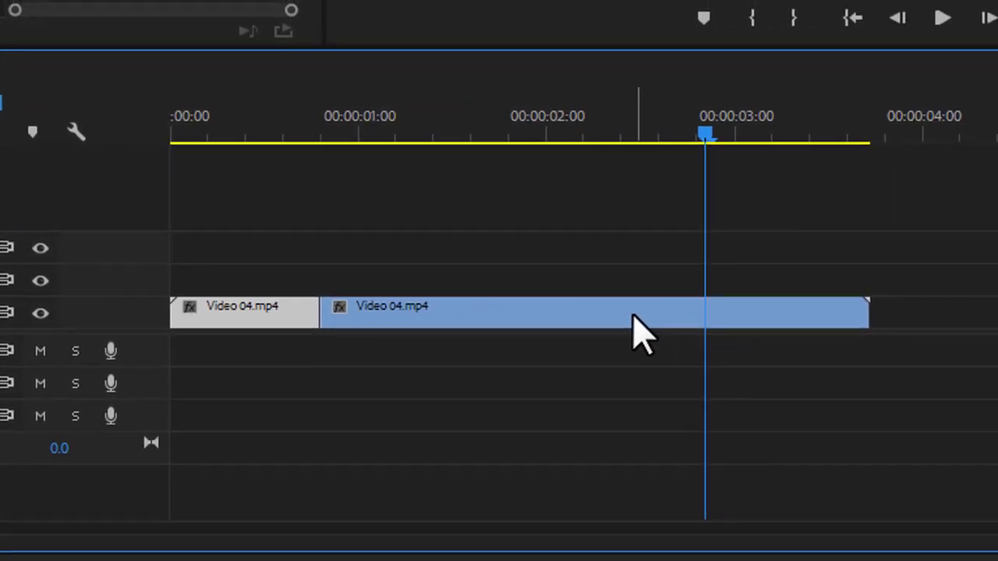
drag(638, 235, 584, 343)
key(ctrl+k)
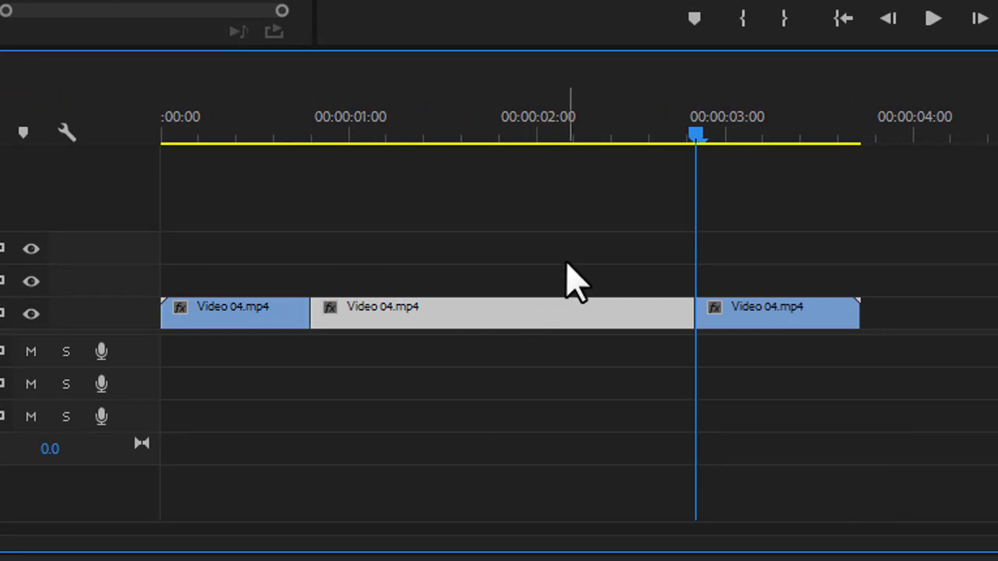
- Delete the middle segment of Video 04.mp4 and move the last segment up against the end of the first
drag(617, 225, 503, 406)
key(Delete)
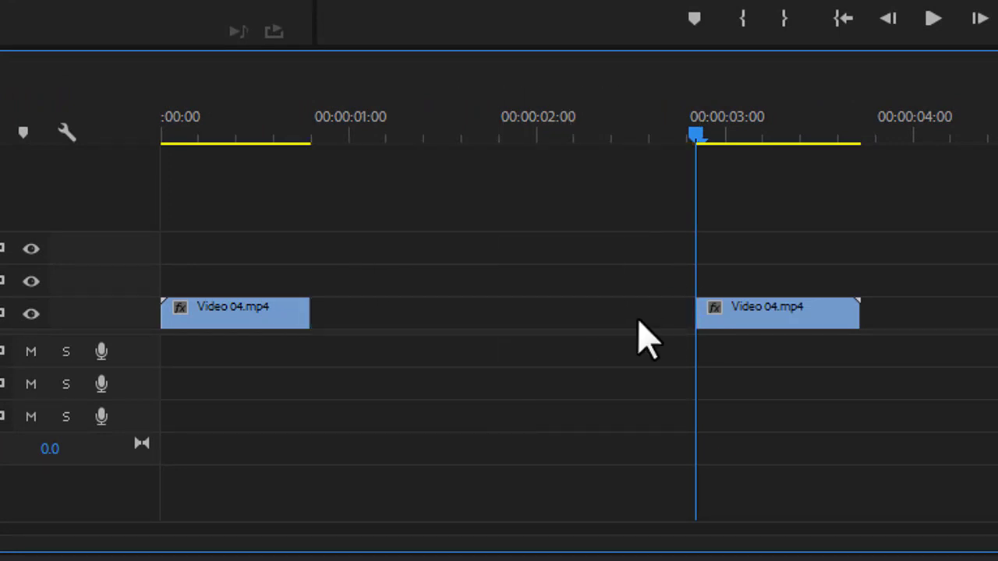
drag(767, 322, 383, 312)
- Scrub and play the sequence from the start across the cut between the two clips
drag(285, 145, 316, 146)
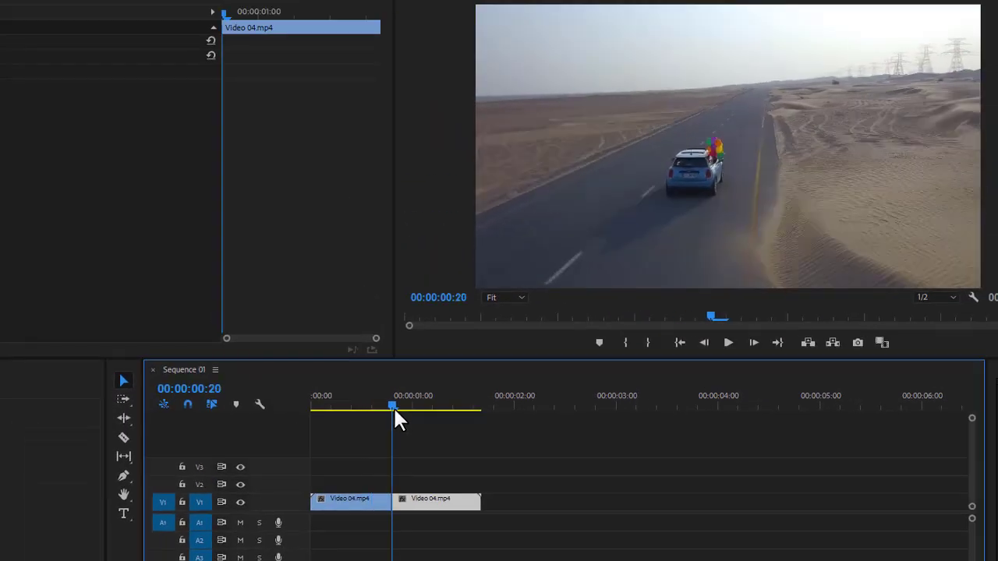
drag(394, 410, 355, 433)
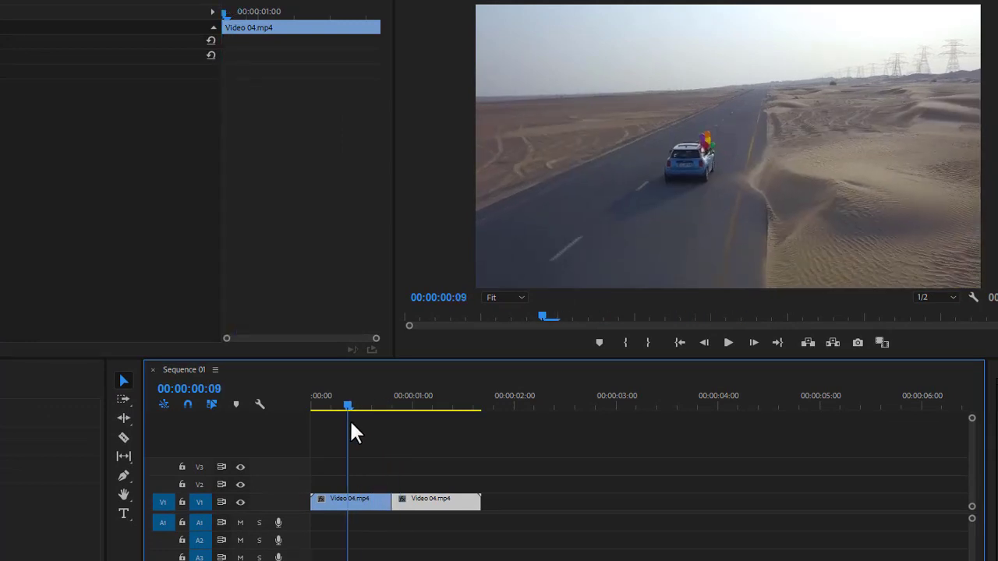
key(space)
key(space)
drag(355, 406, 249, 401)
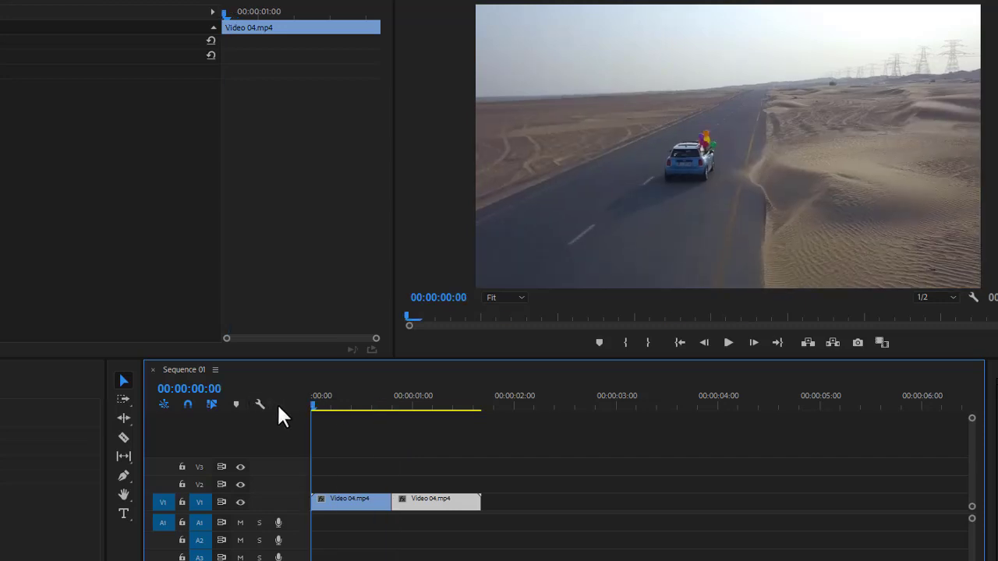
key(space)
key(space)
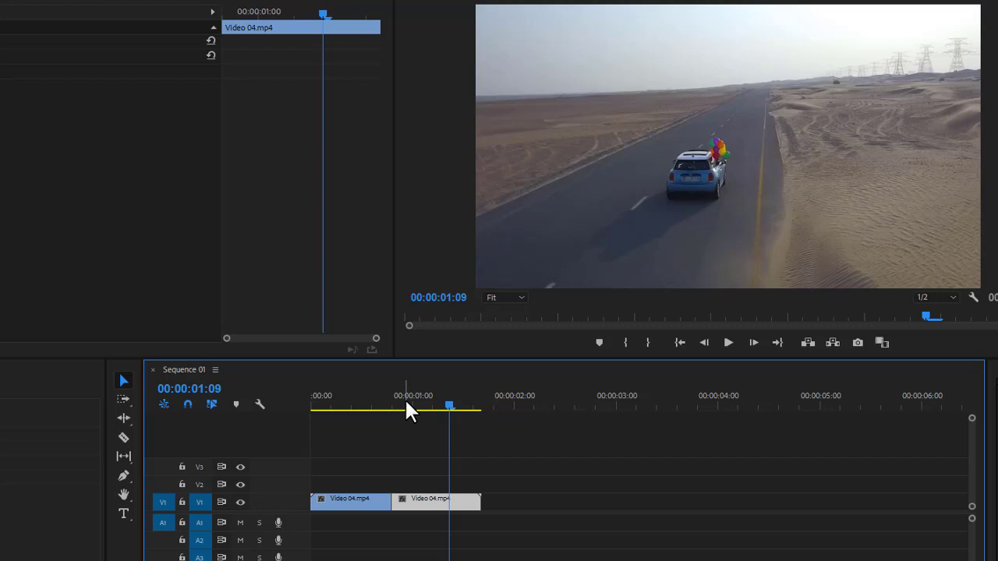
- Add a Cross Dissolve at the cut between the two Video 04.mp4 segments and move the playhead back near the sequence start
click(351, 406)
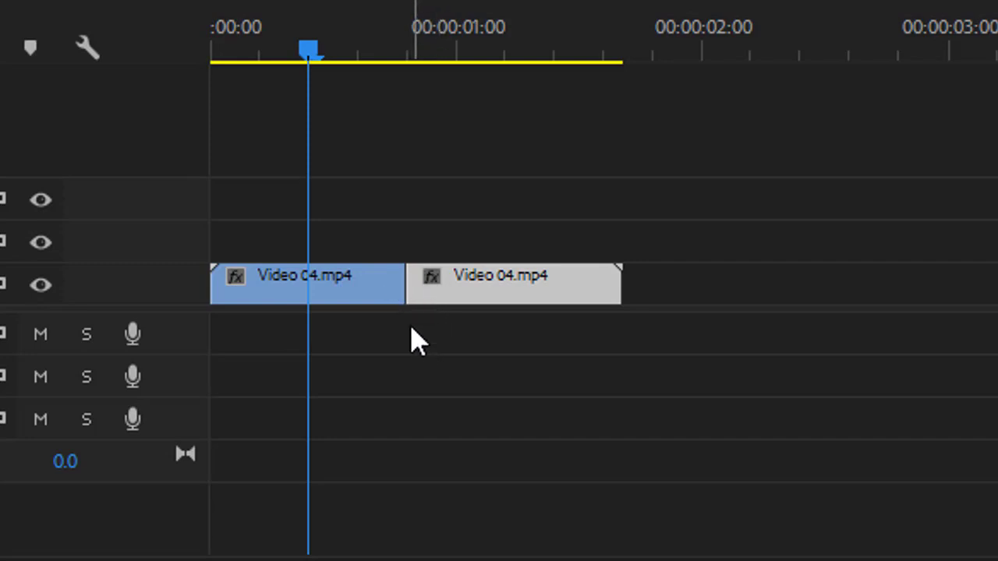
click(396, 287)
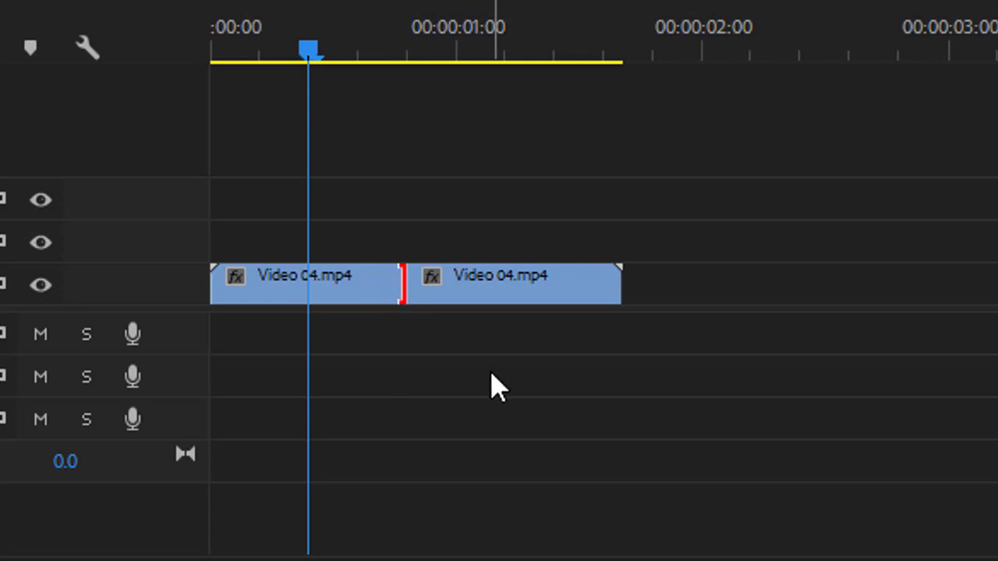
key(ctrl+d)
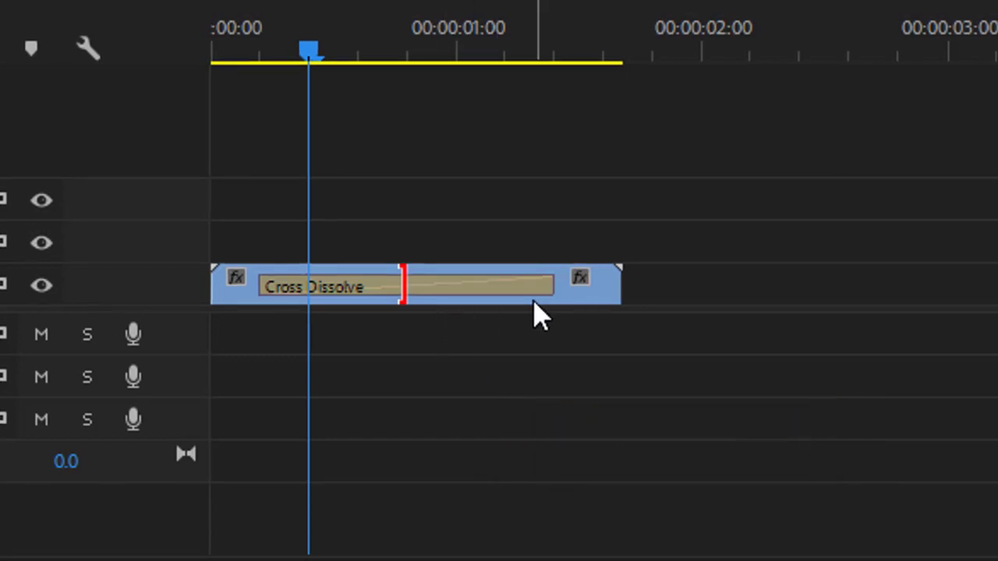
drag(309, 48, 232, 57)
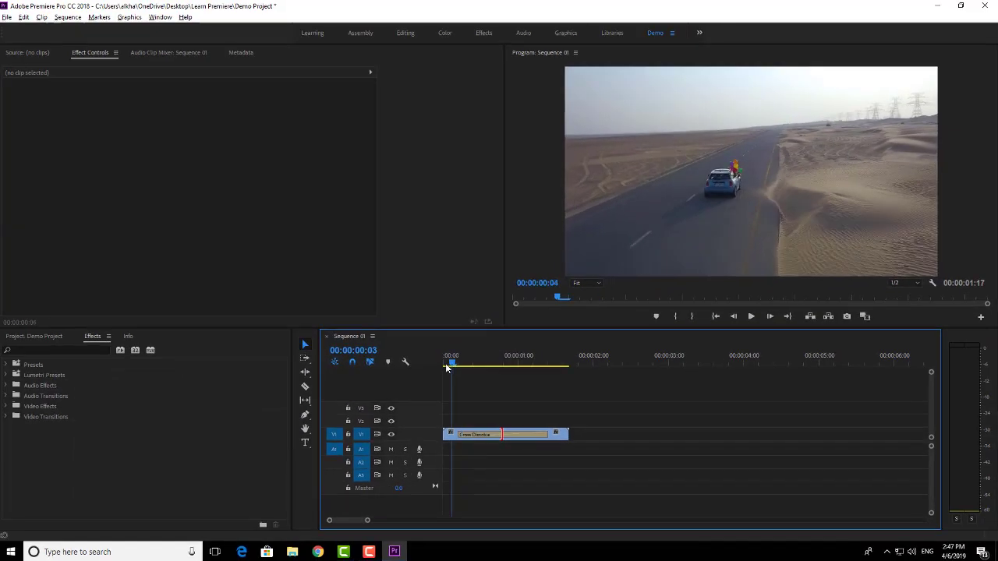
- Play the sequence from the start through the Cross Dissolve and return the playhead to the start
drag(450, 367, 431, 368)
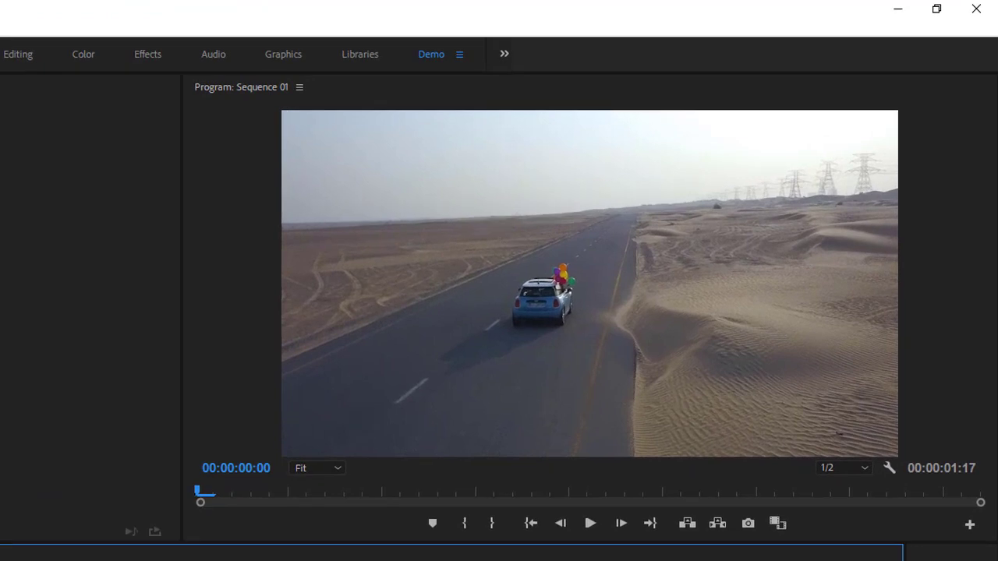
key(space)
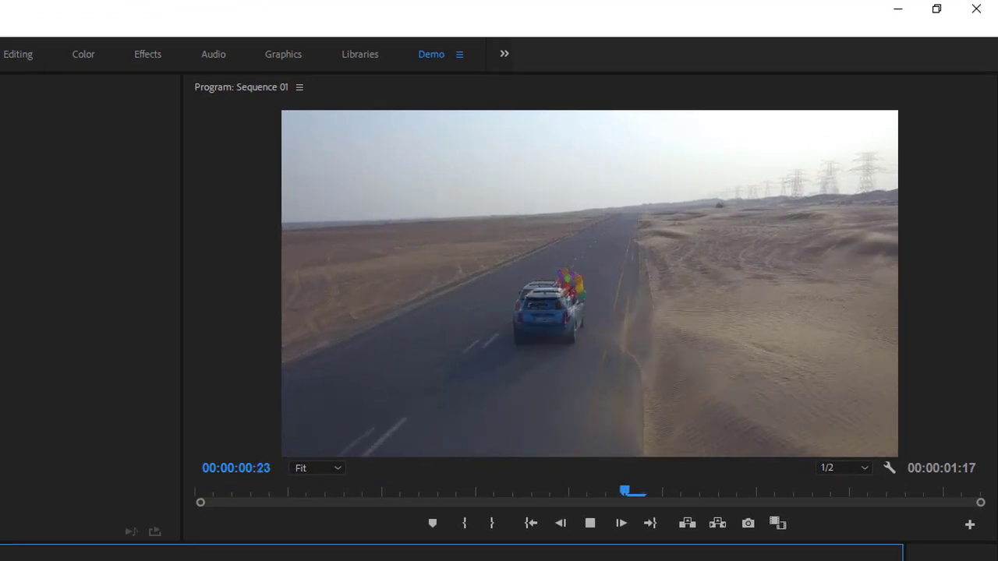
key(space)
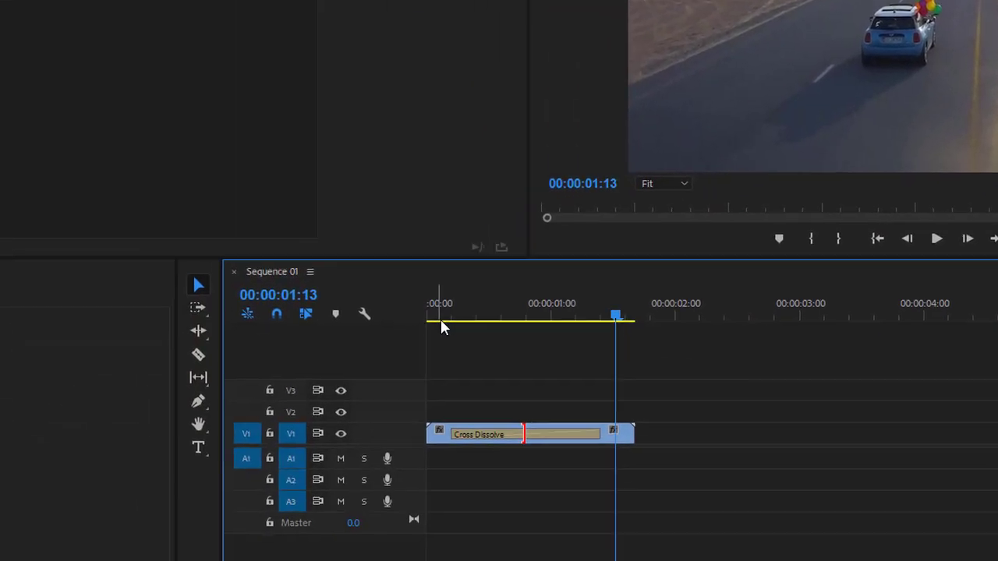
click(564, 329)
key(Home)
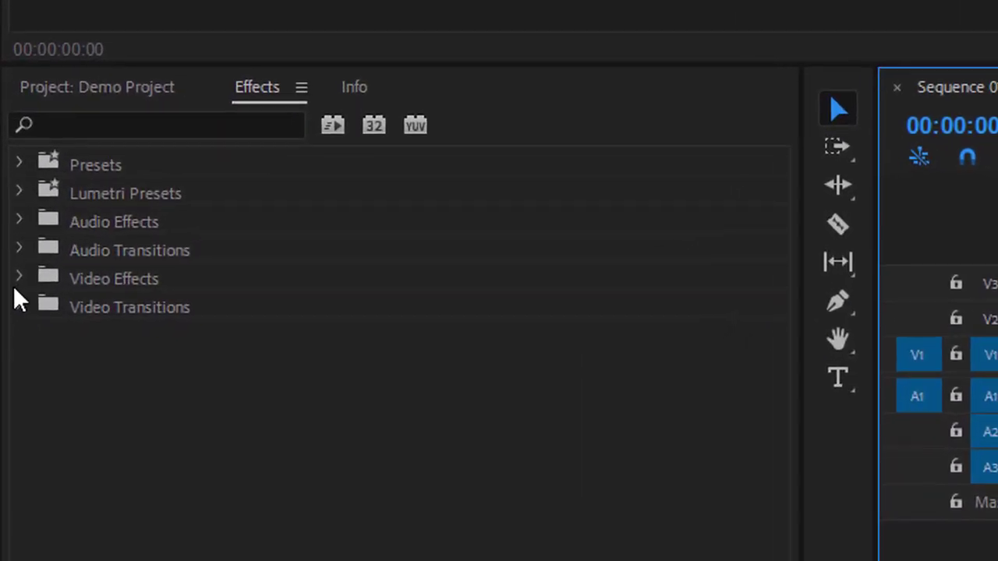
- Set Dip to White from the Dissolve video transitions as the default transition
click(19, 305)
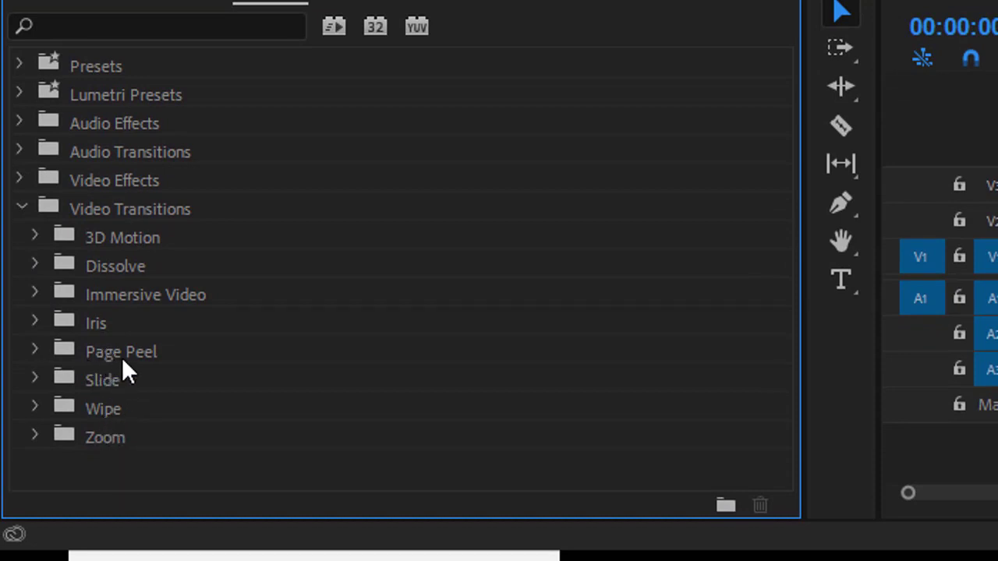
click(35, 266)
scroll(129, 290, down, 3)
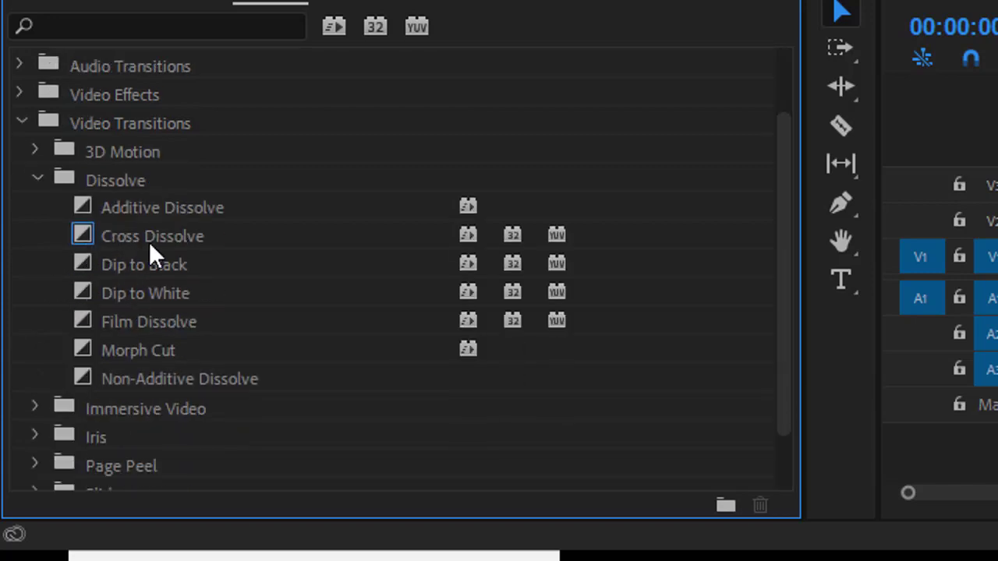
click(145, 242)
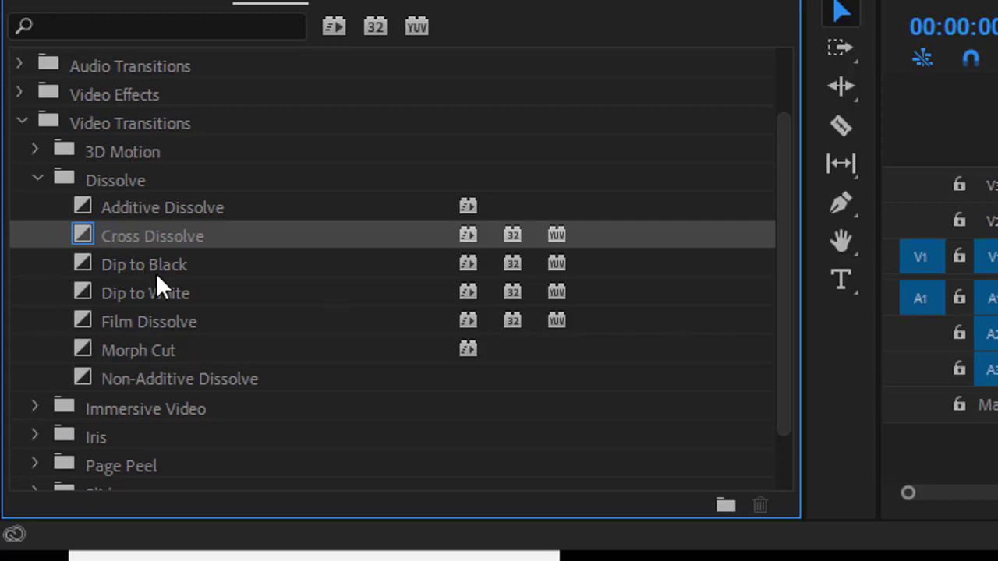
click(124, 295)
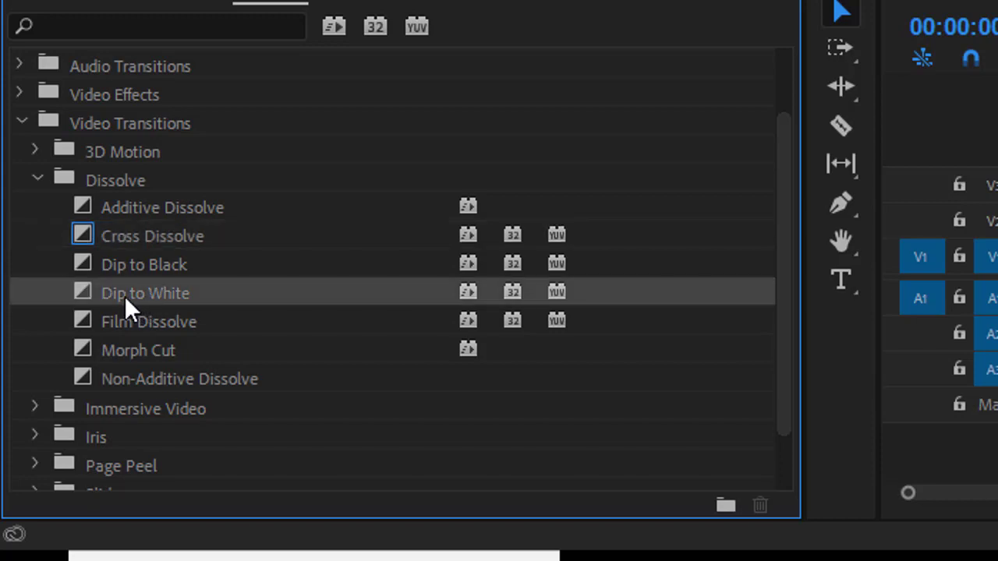
right_click(134, 296)
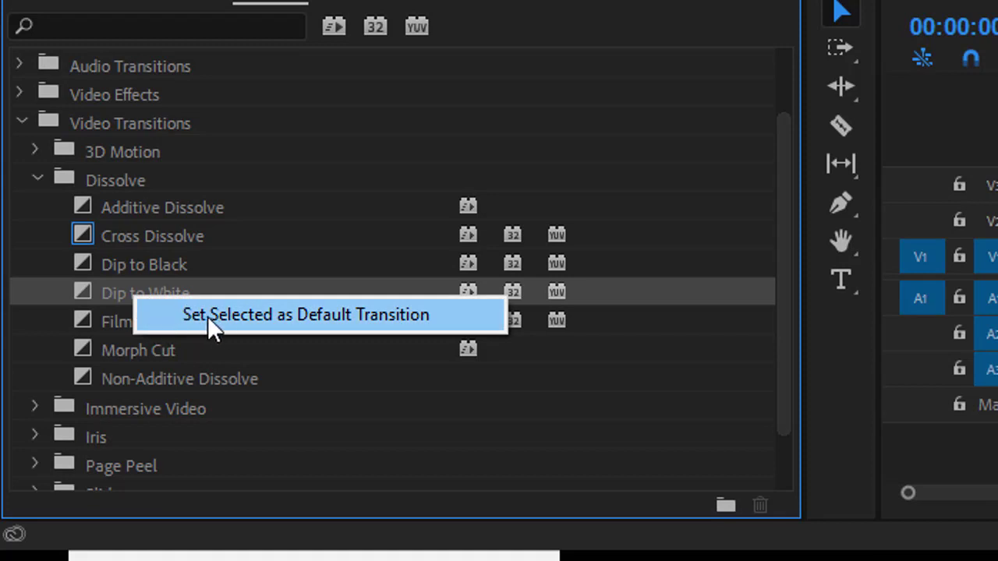
click(294, 314)
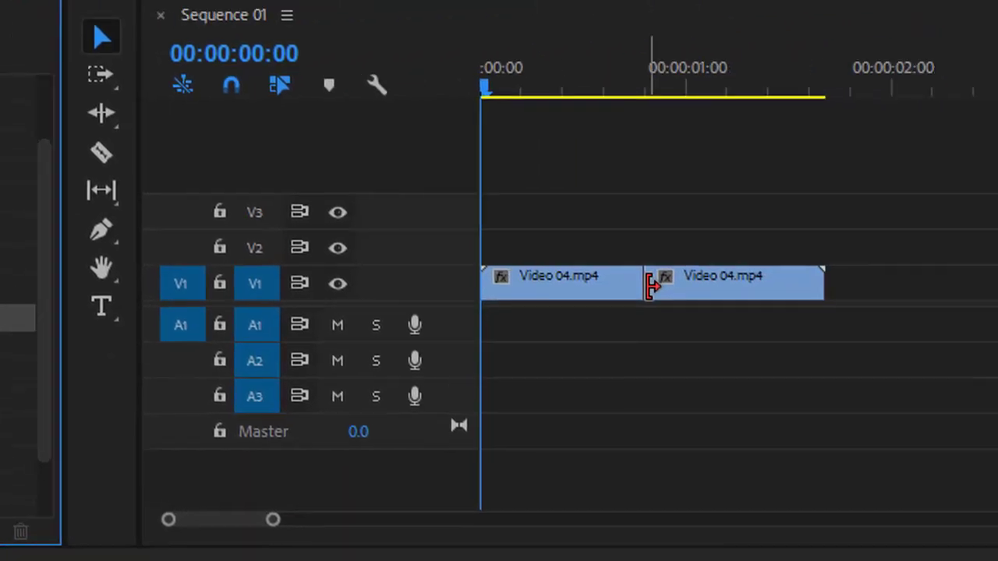
- Apply the default Dip to White transition at the cut between the two Video 04.mp4 clips and delete it again
click(488, 290)
key(ctrl+d)
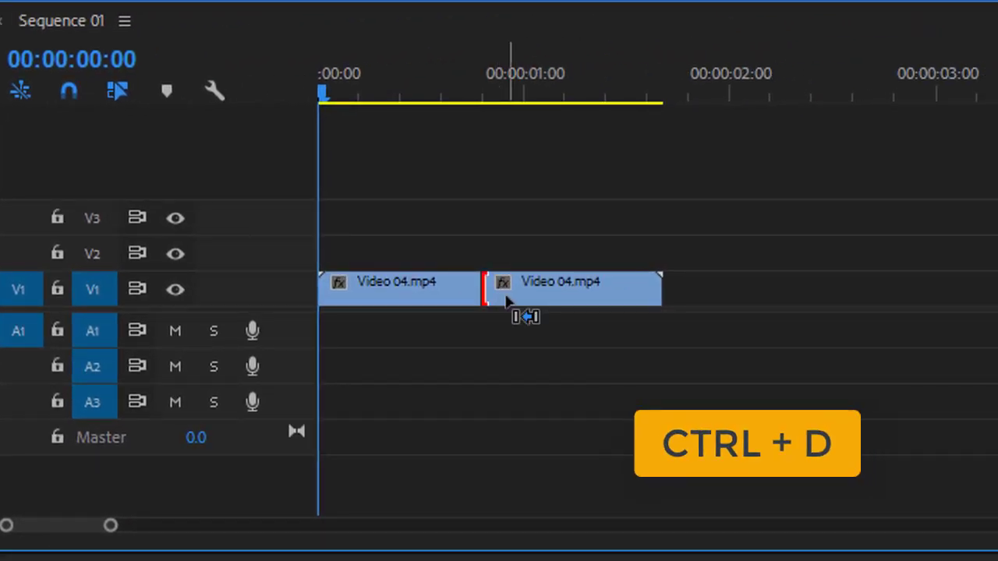
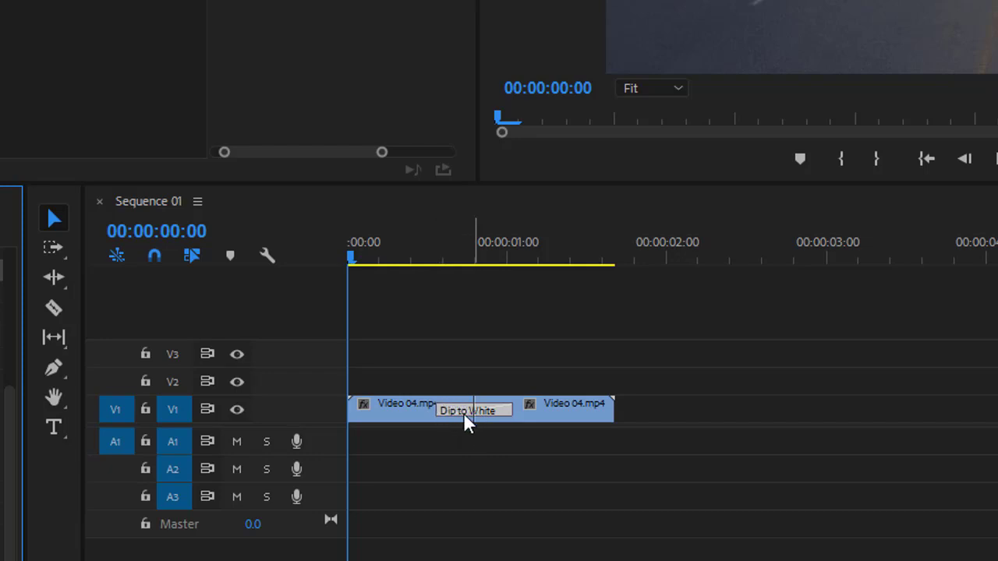
click(460, 418)
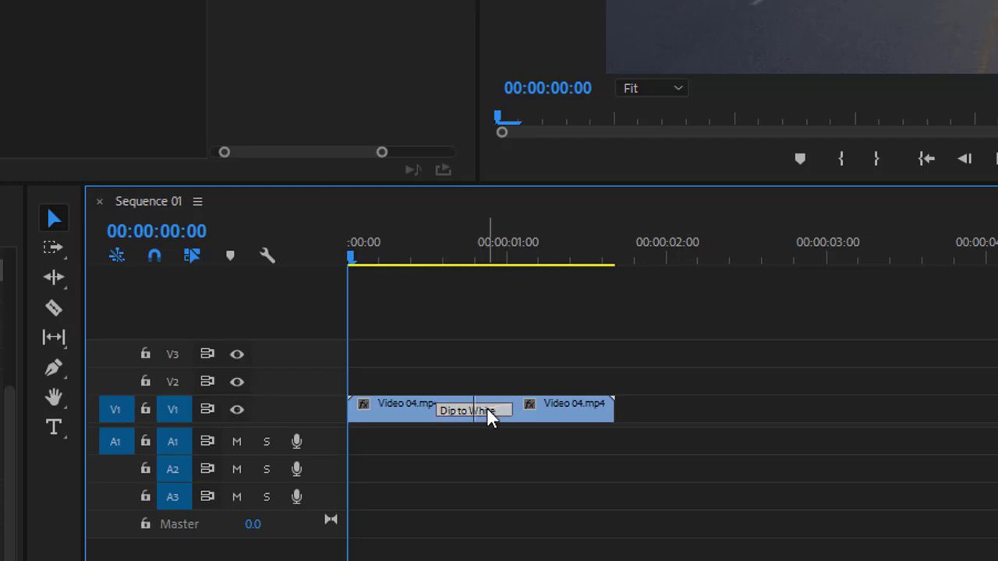
click(487, 411)
key(Delete)
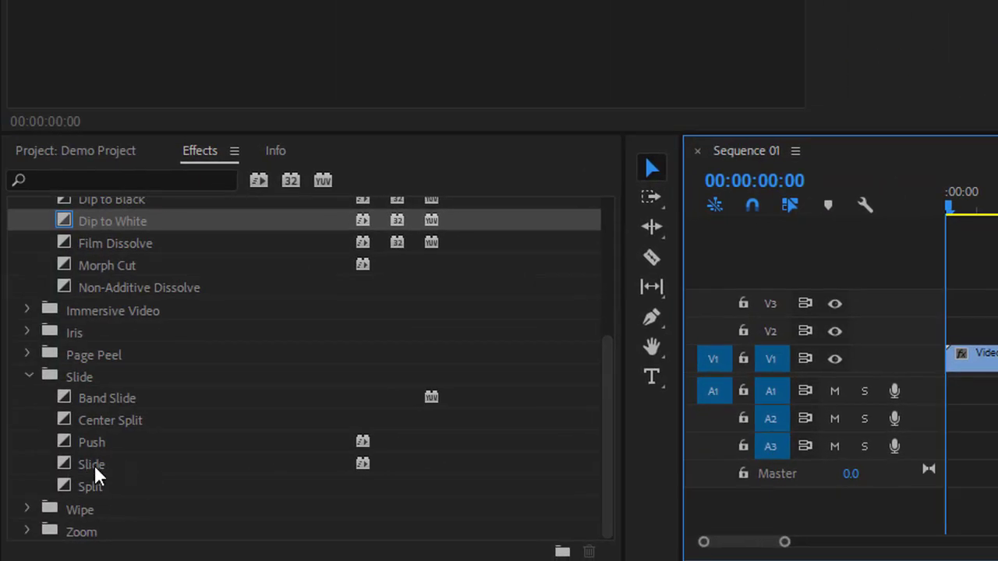
- Add the Slide transition centred on the cut between the two Video 04.mp4 clips and shorten it around the cut
drag(94, 466, 696, 439)
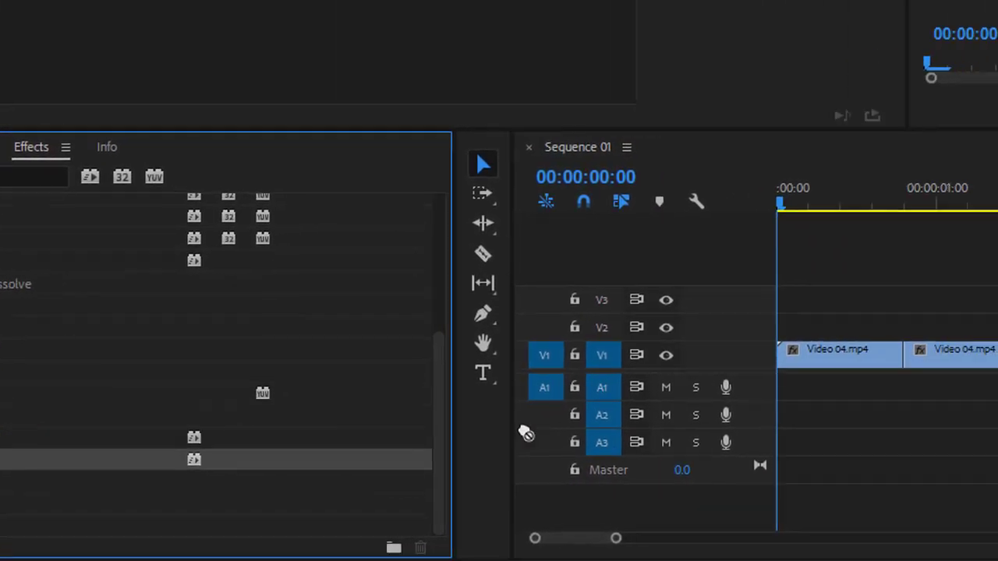
drag(527, 433, 920, 382)
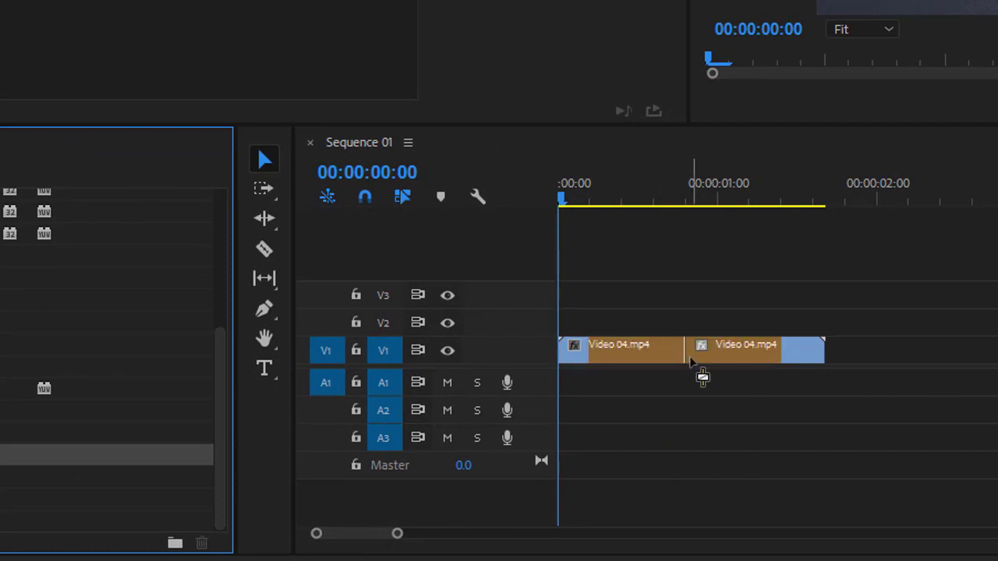
drag(690, 358, 683, 354)
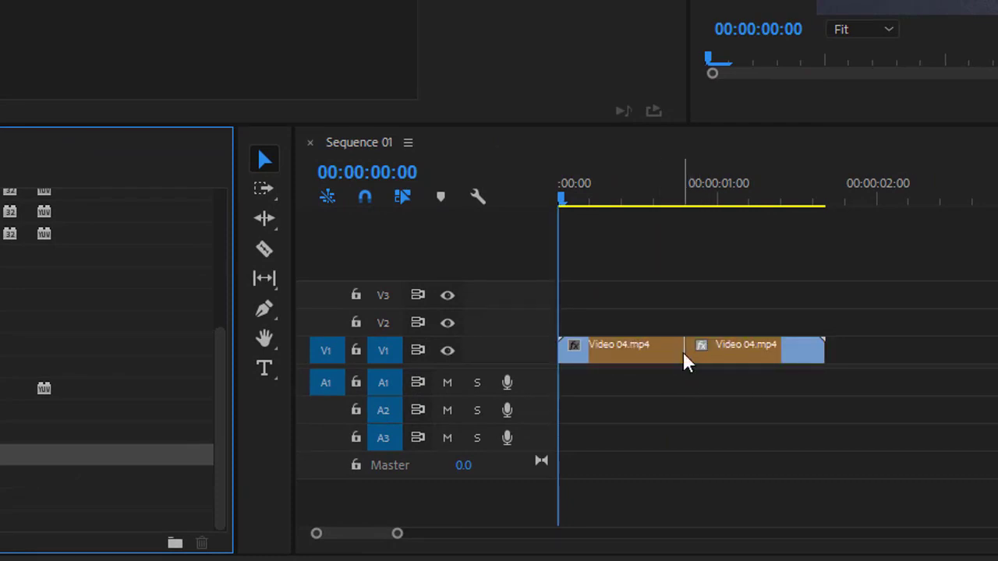
click(595, 351)
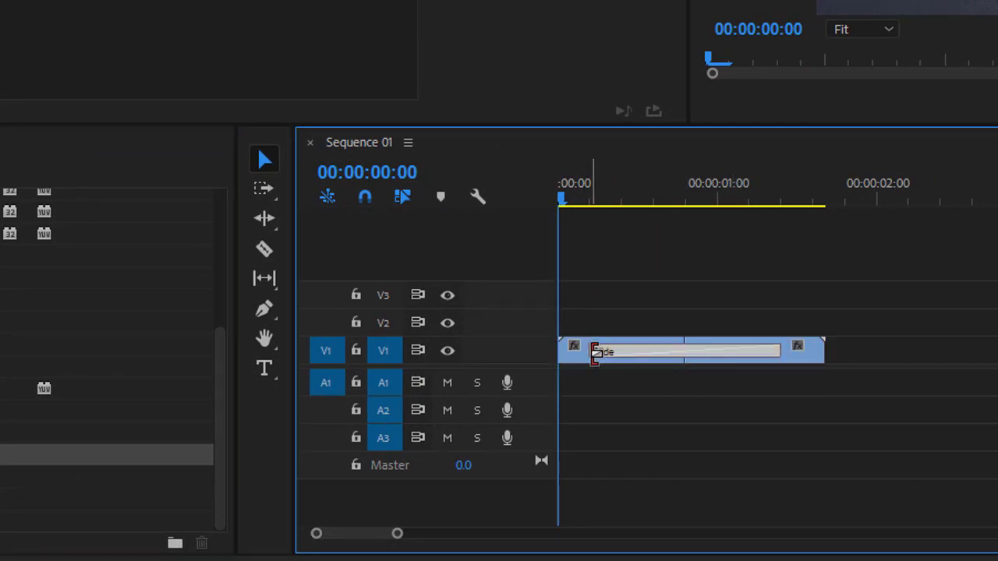
drag(594, 352, 657, 348)
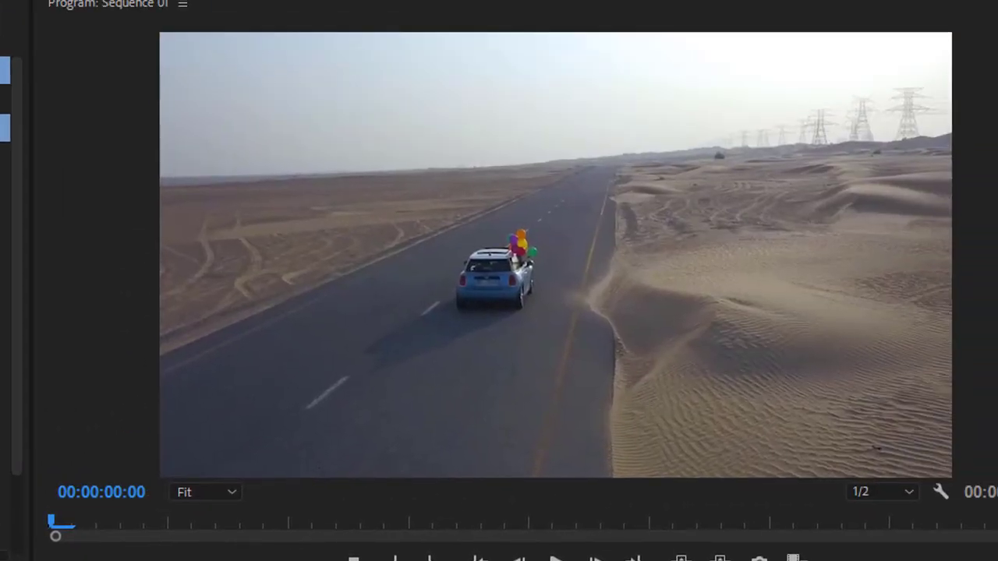
- Play the sequence through the Slide transition and return the playhead to the start
key(space)
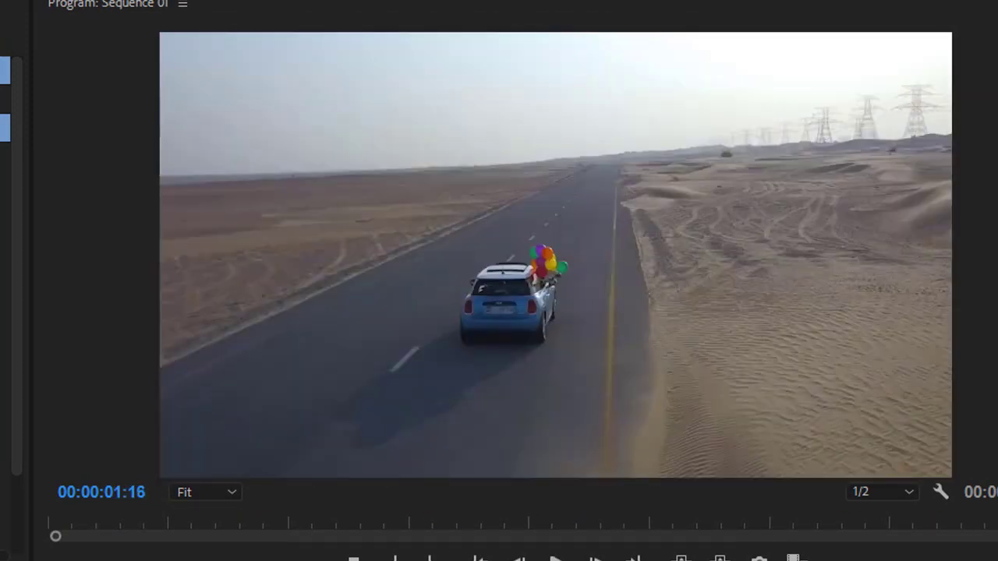
key(Right)
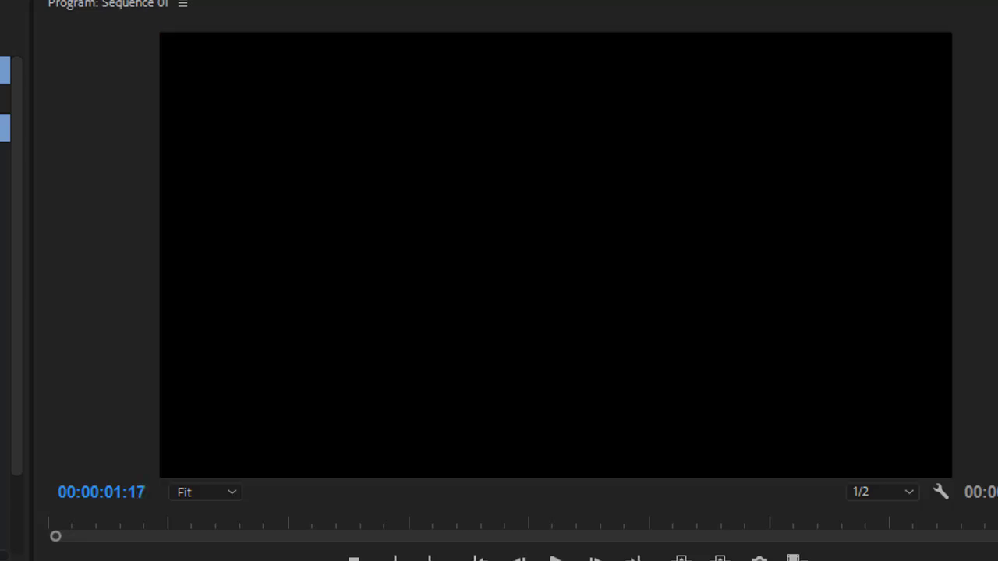
key(space)
key(Up)
key(Up)
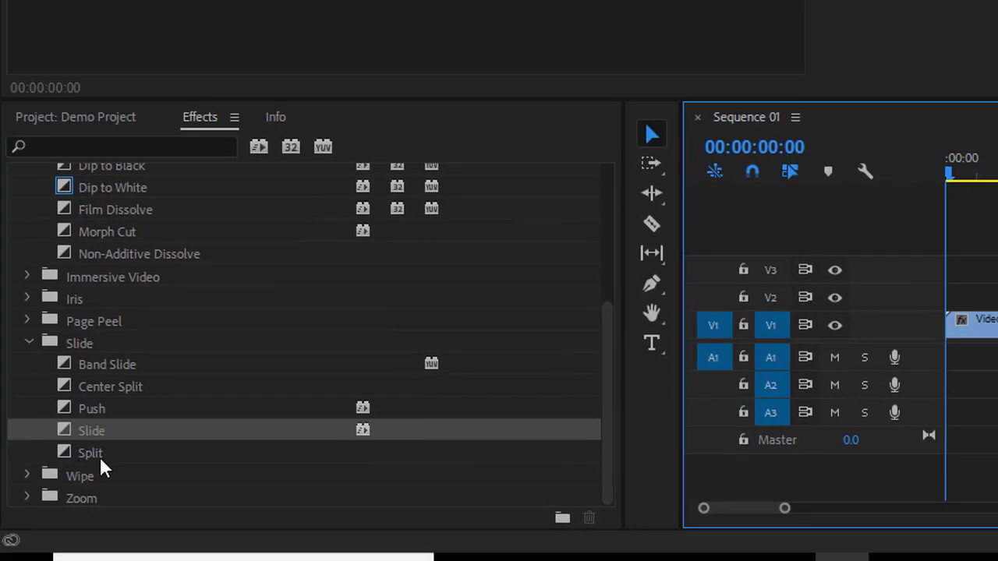
- Add the Split transition at the cut between the two clips, preview it, and shorten it to about 0.4 seconds
drag(77, 453, 950, 321)
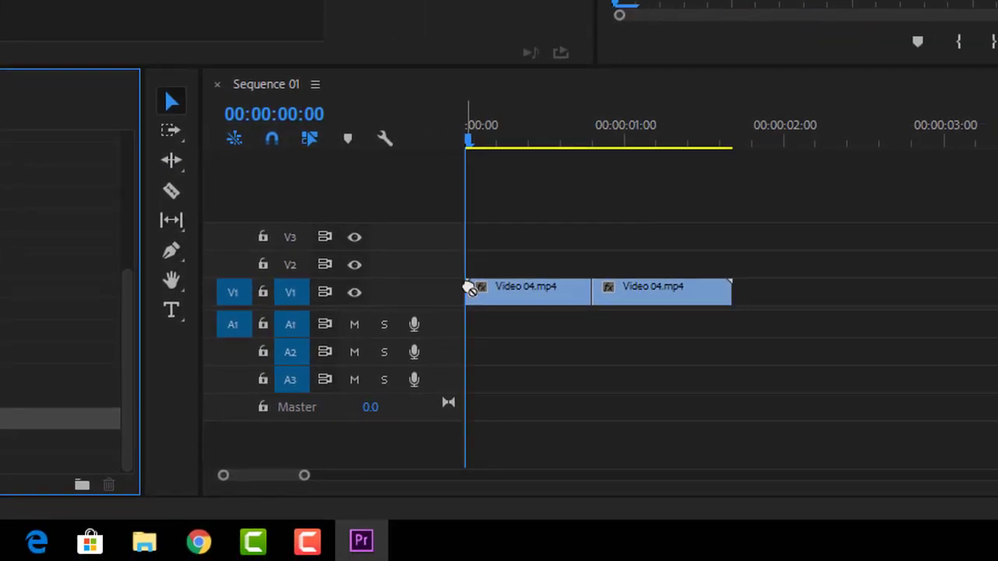
drag(471, 288, 605, 302)
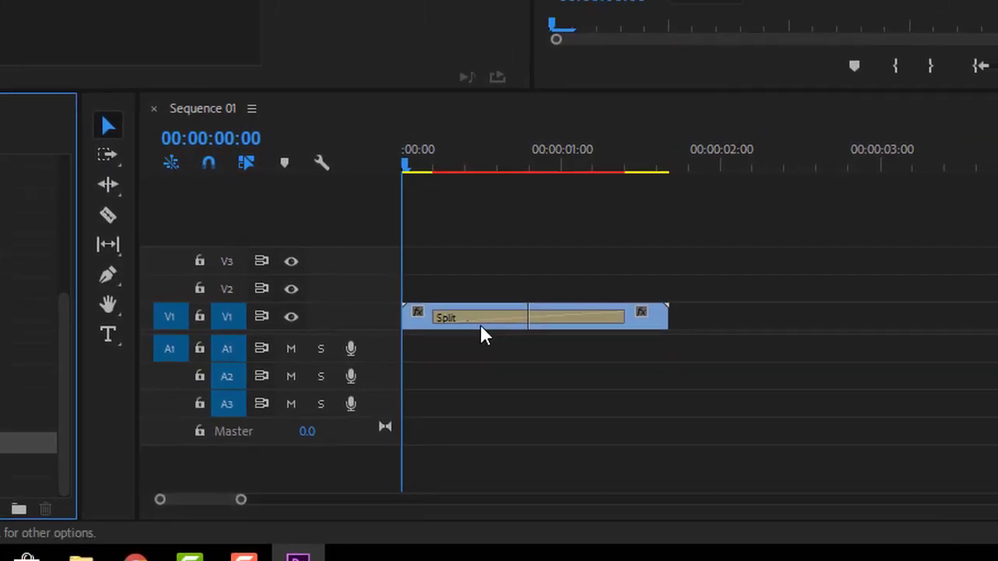
key(space)
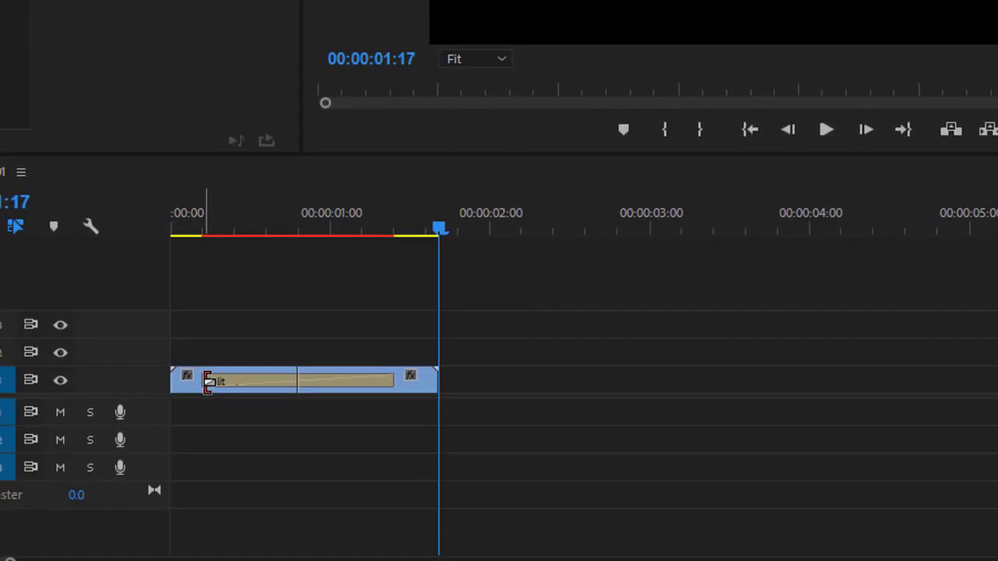
drag(228, 334, 287, 328)
drag(294, 169, 72, 171)
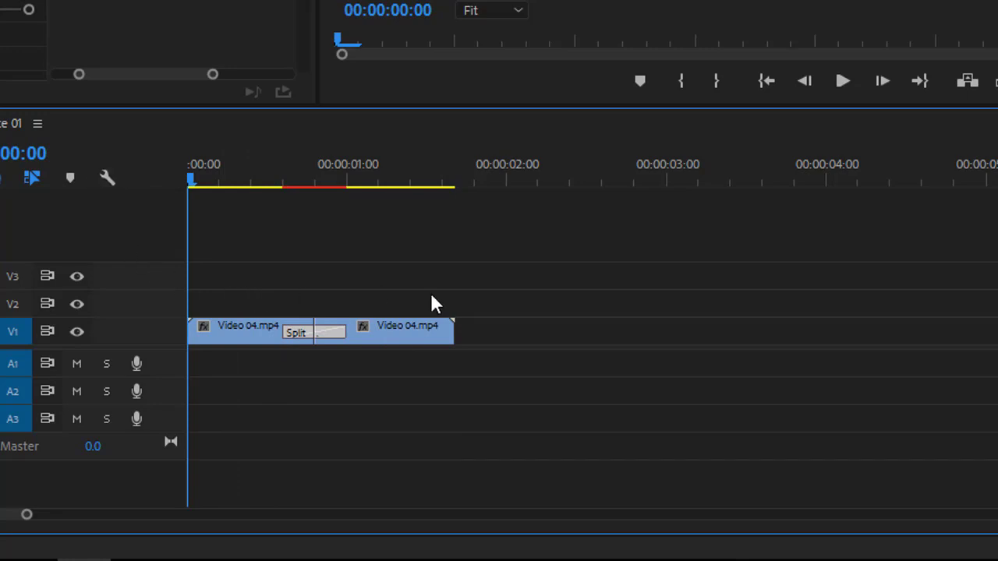
- Render the sequence preview and play it from the start through the Split transition
key(Return)
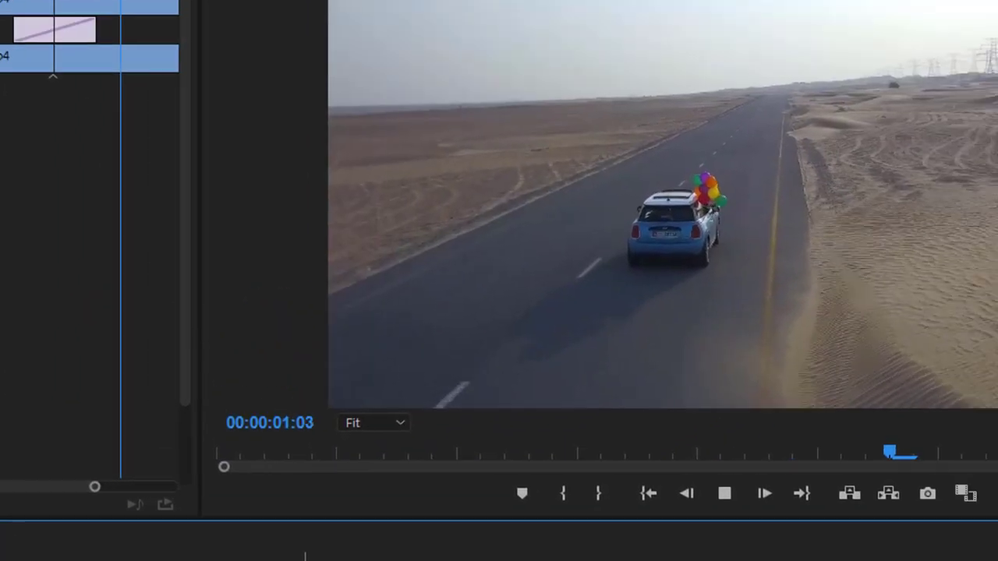
key(Home)
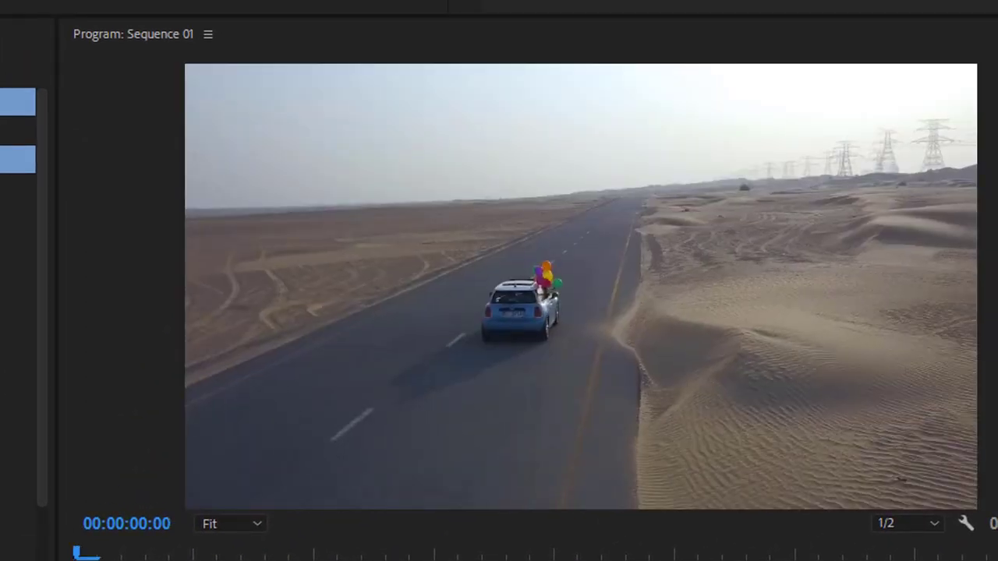
key(space)
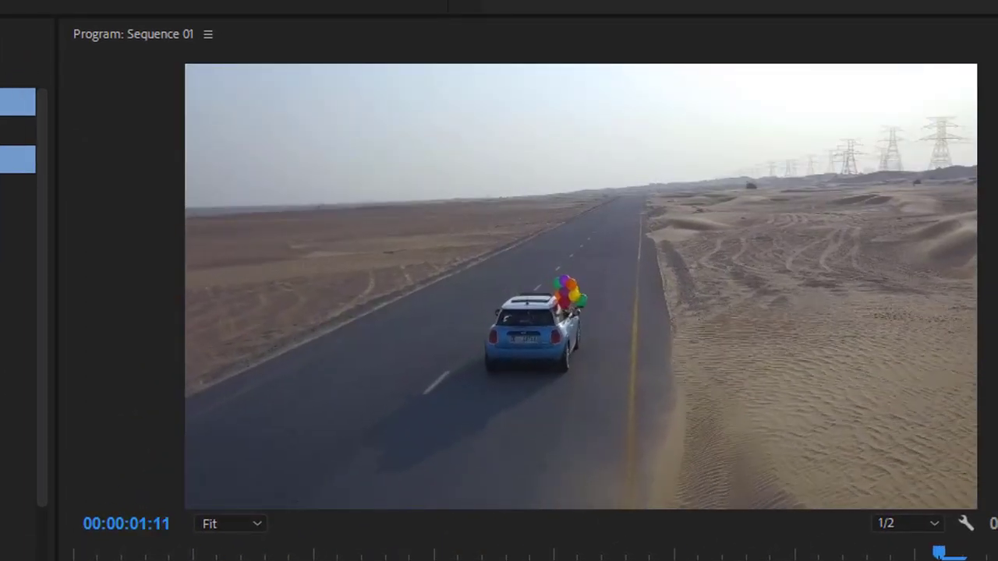
- Undo the recent transition edits so the cut between the two Video 04.mp4 clips has no transition
key(ctrl+z)
key(ctrl+z)
key(ctrl+z)
key(ctrl+z)
key(ctrl+z)
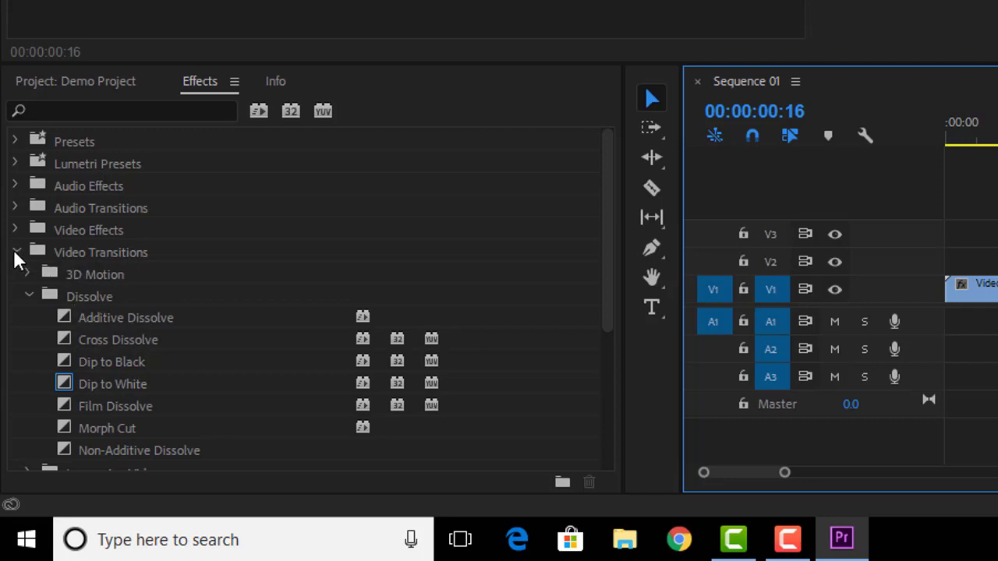
- Browse the Video Effects categories and examine the effects in the Adjust category
click(15, 253)
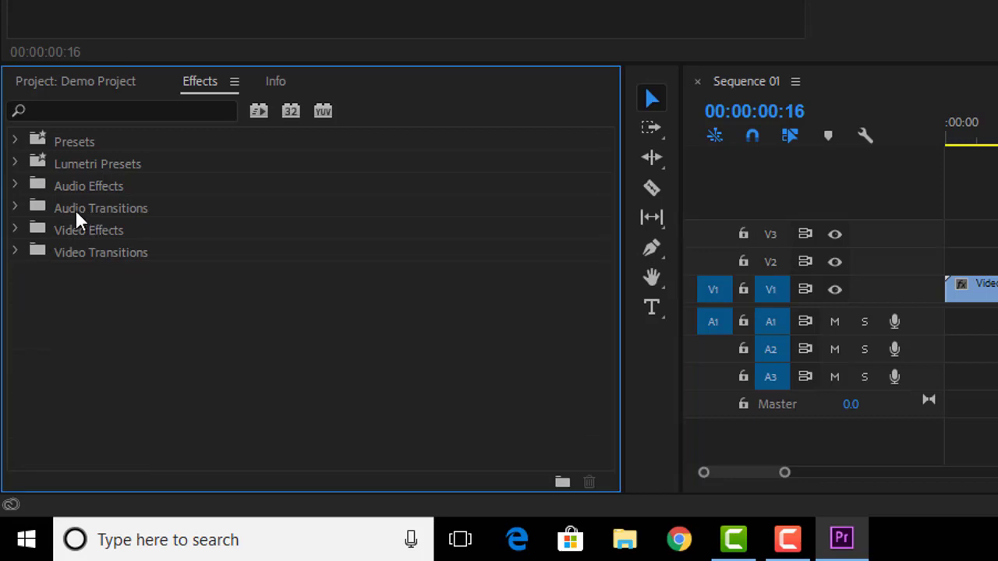
click(16, 230)
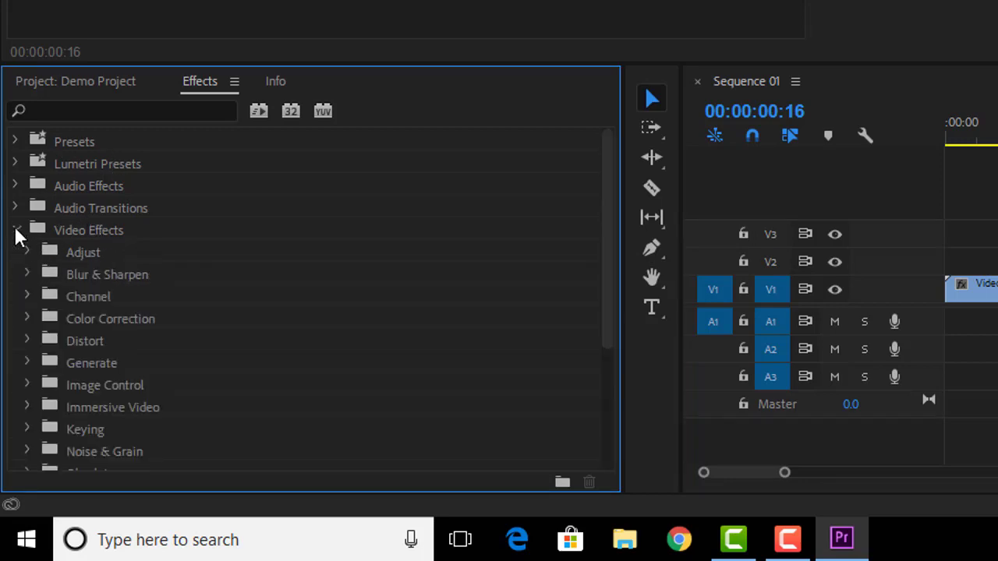
scroll(134, 271, down, 1)
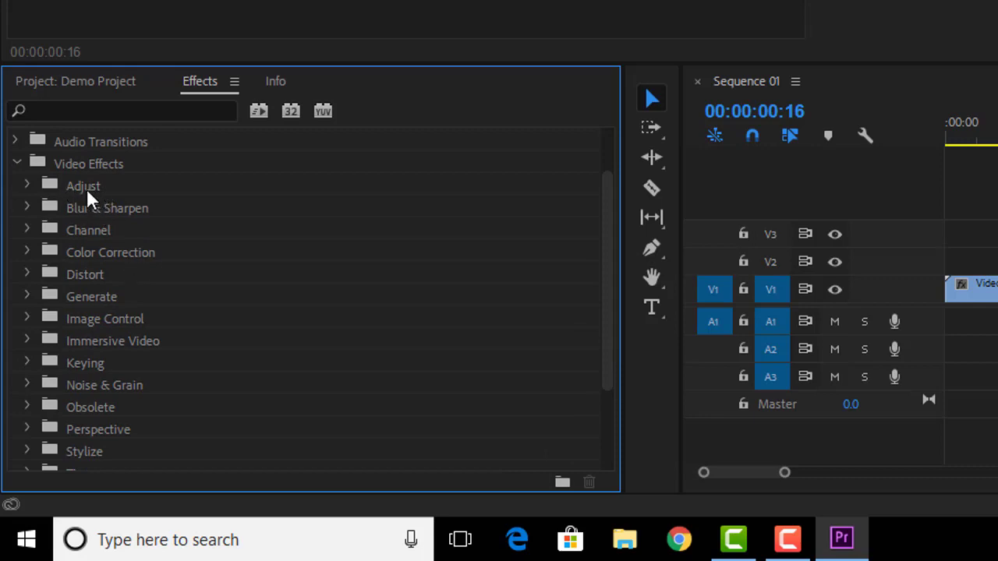
click(28, 187)
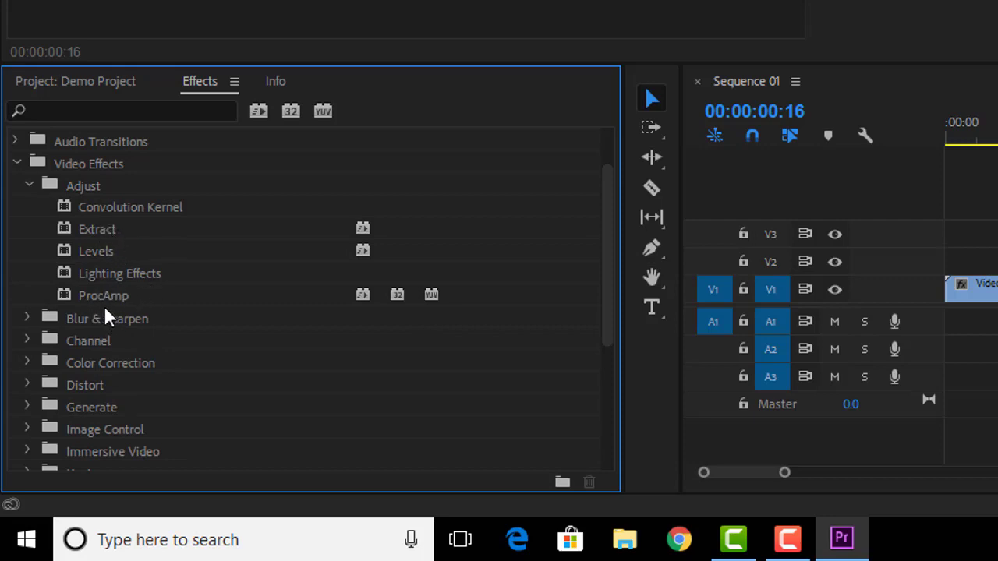
click(30, 187)
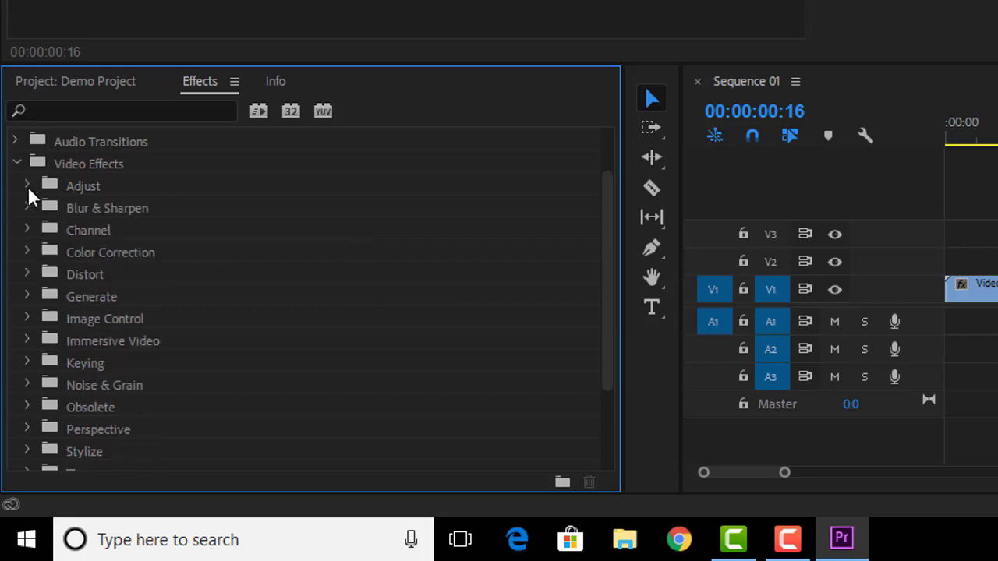
- Collapse the Video Effects category and undo the earlier cut that split the Video 04.mp4 clip
click(17, 163)
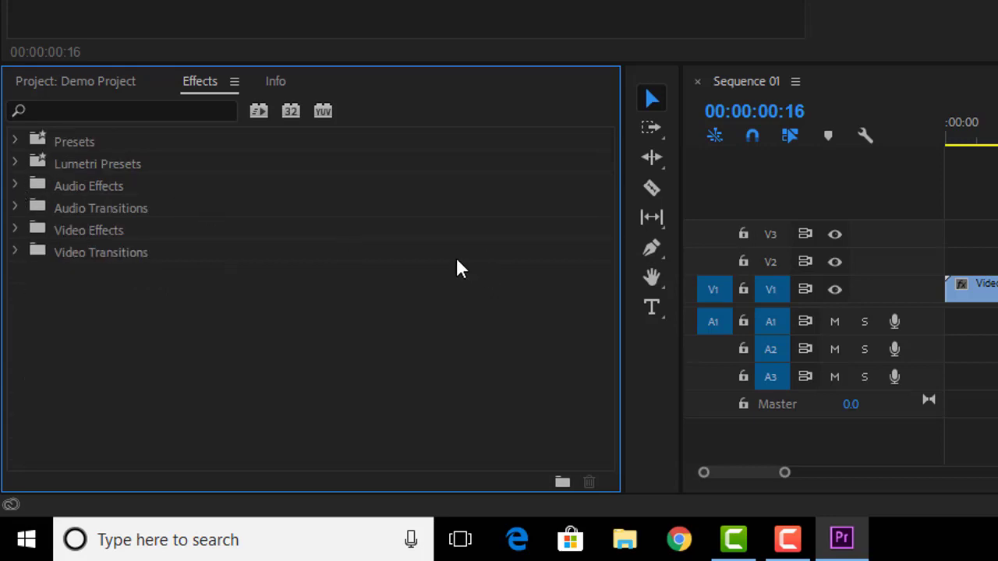
click(989, 289)
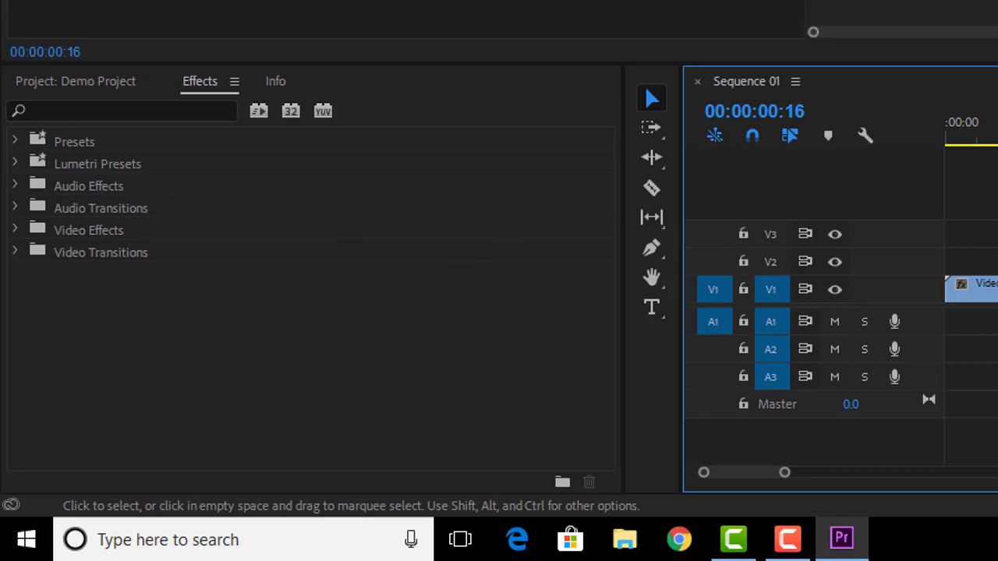
key(ctrl+z)
key(ctrl+z)
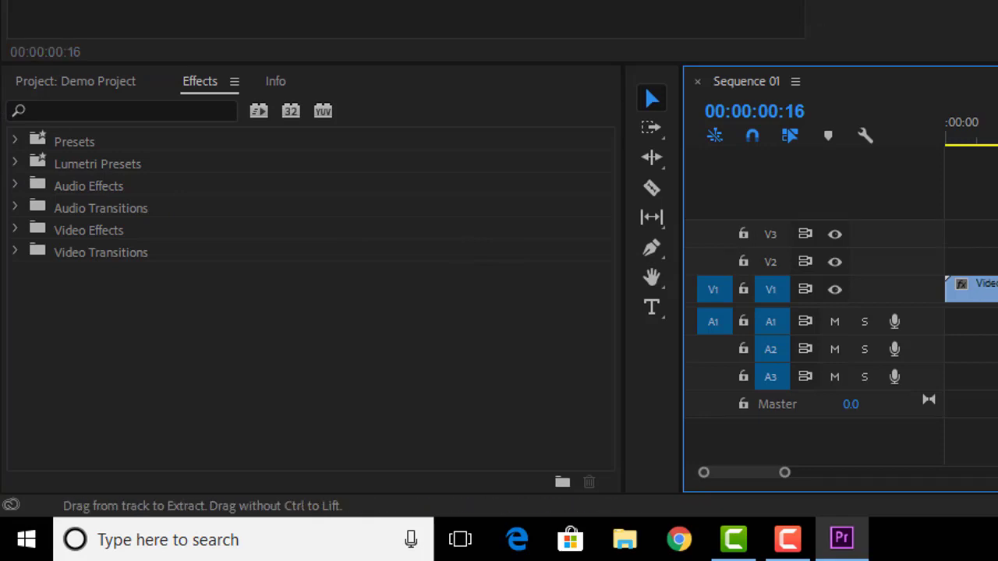
- Play the sequence from the start to review the uncut clip, stop, and return to the beginning
key(Home)
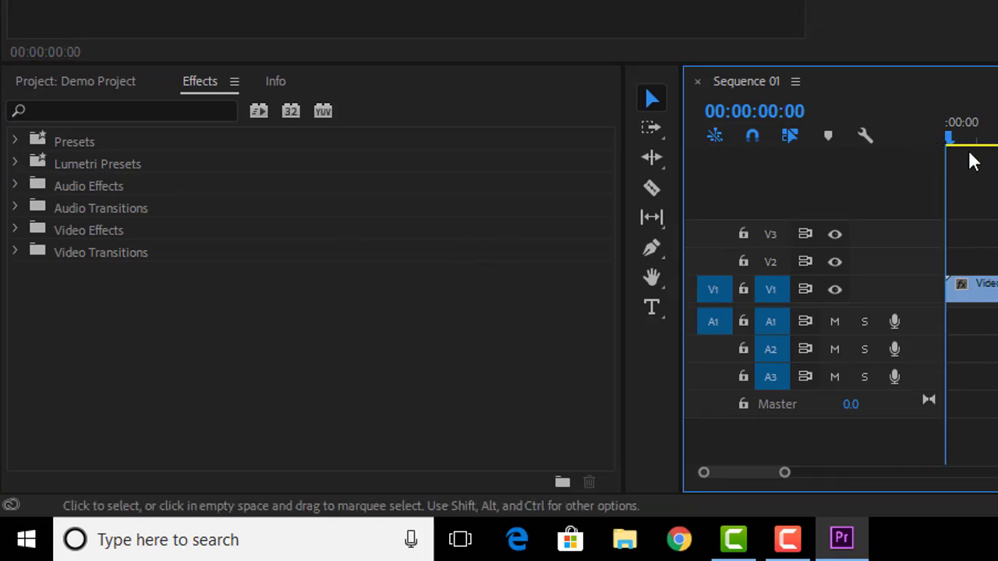
key(space)
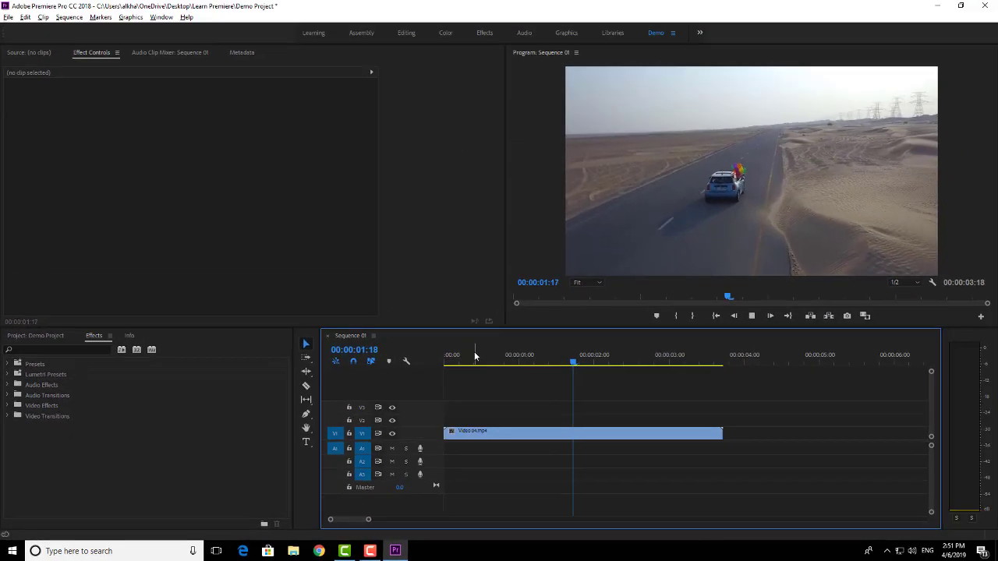
key(space)
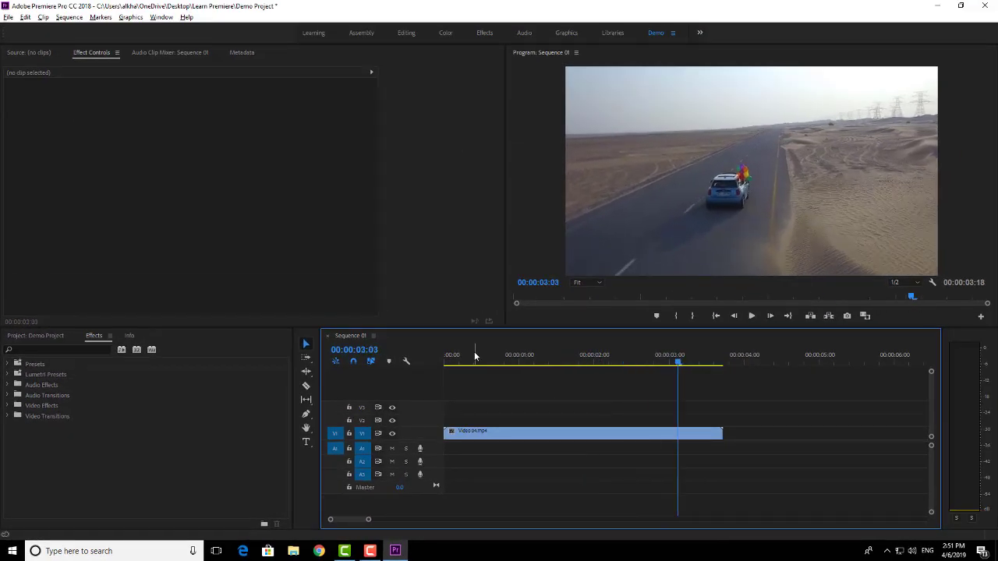
key(Home)
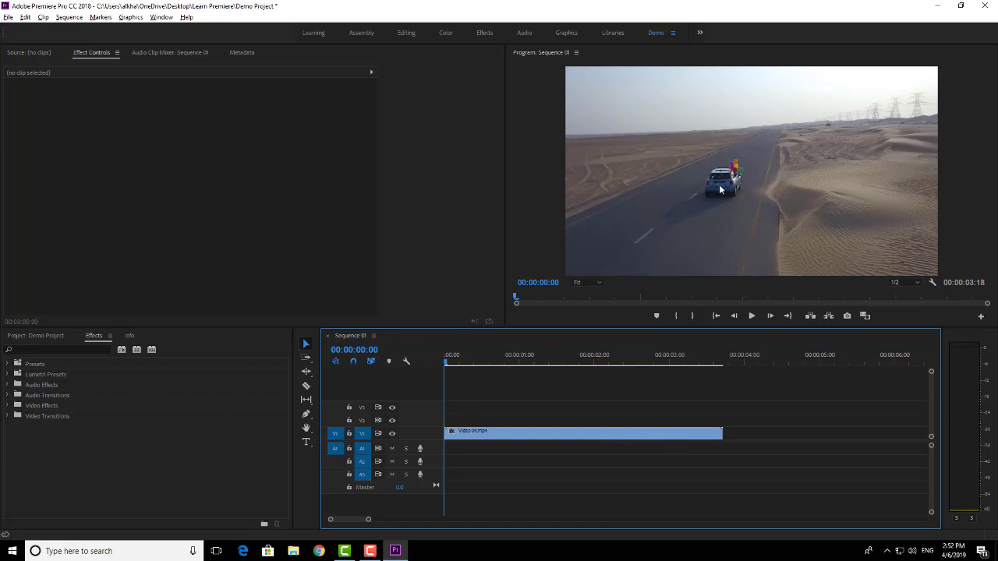
- Search the effects for "blur"
click(50, 348)
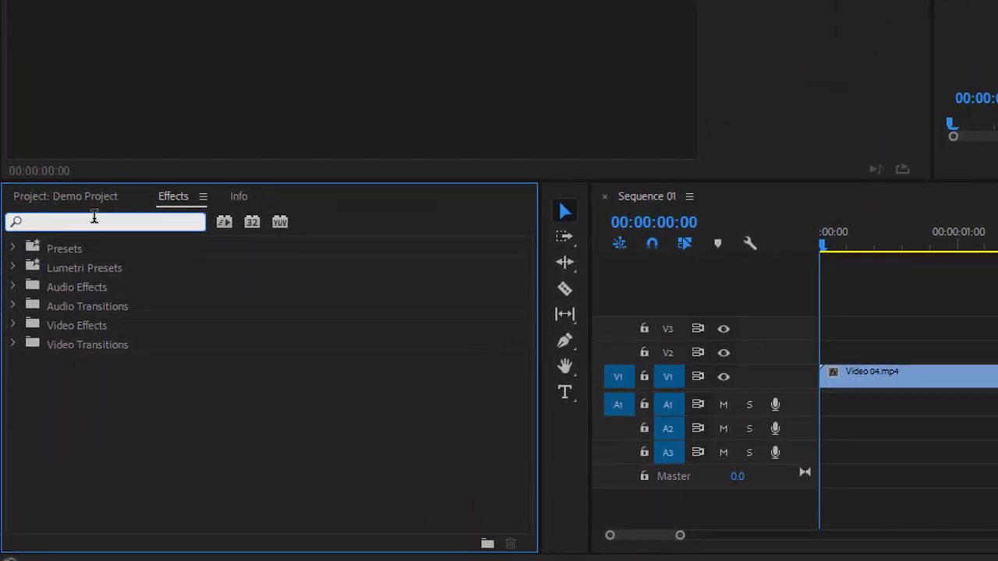
text(blurr)
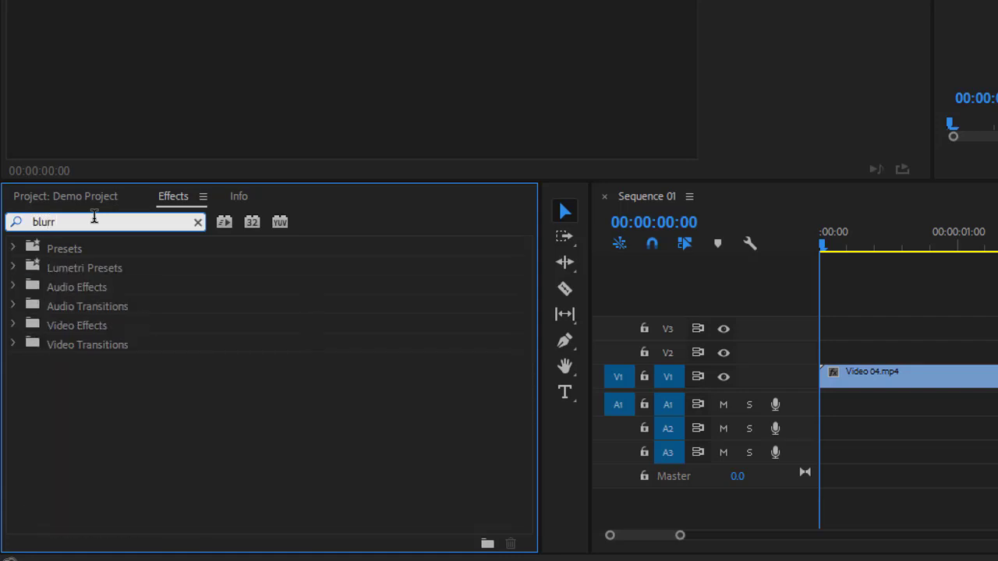
key(BackSpace)
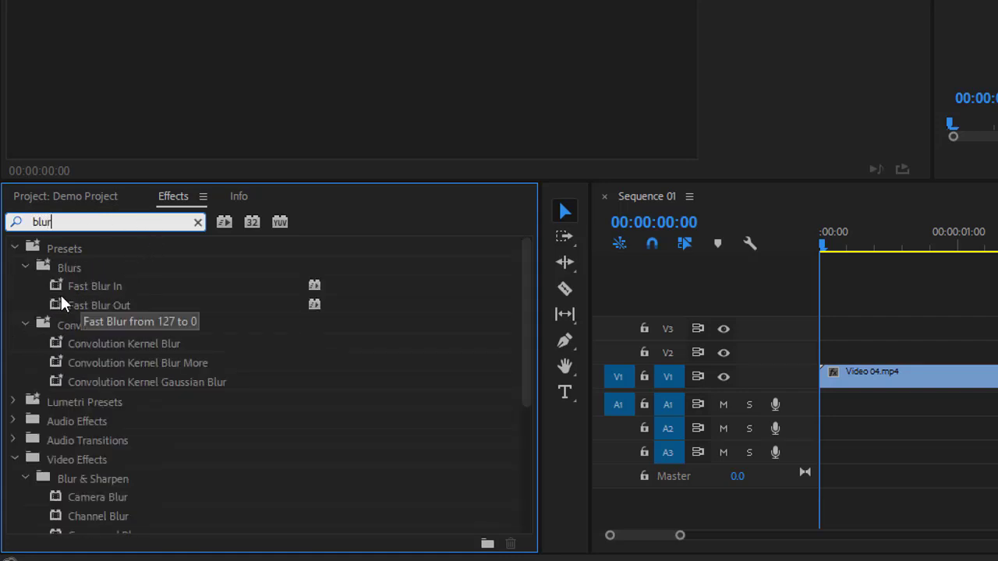
- Apply the Fast Blur In preset to the Video 04.mp4 clip and set its starting Blurriness to about 58.6
drag(91, 290, 778, 367)
drag(630, 379, 752, 390)
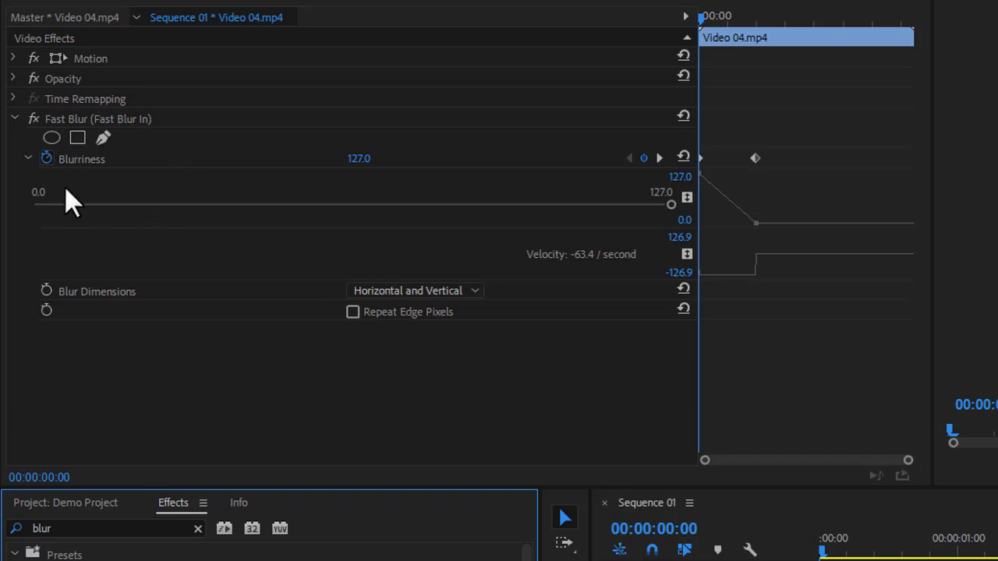
drag(671, 204, 400, 204)
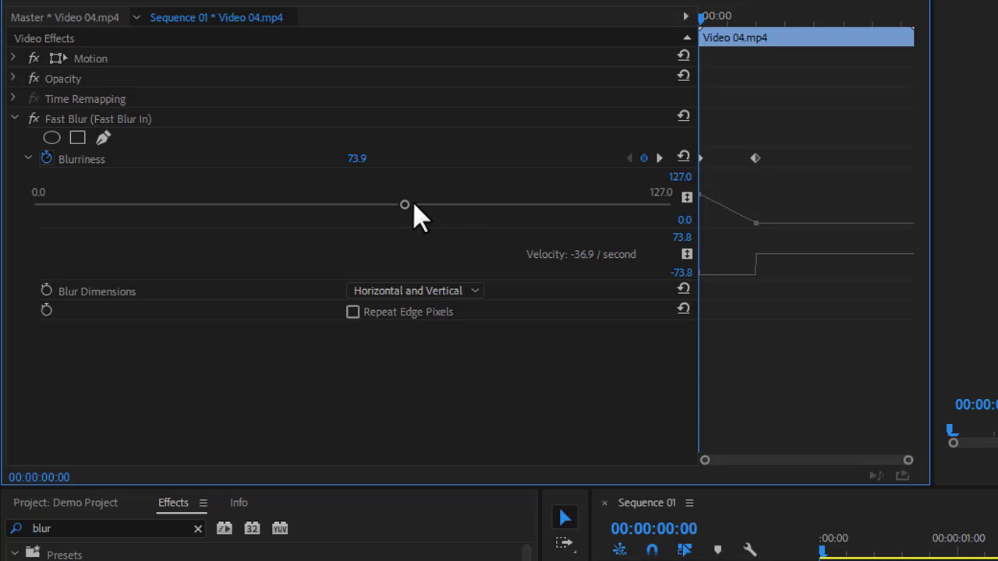
key(ctrl+s)
drag(405, 204, 328, 205)
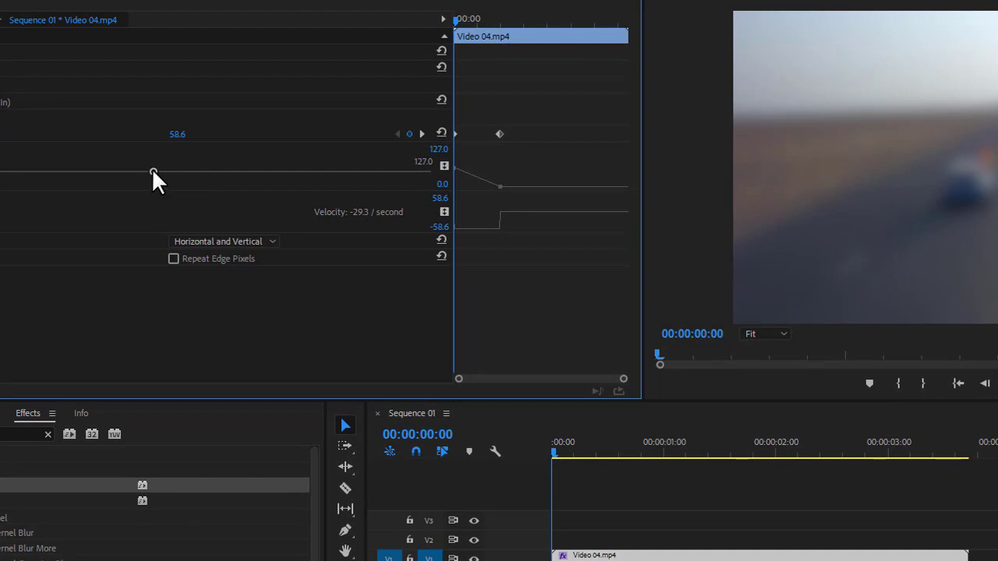
- Undo the Blurriness changes and the Fast Blur In effect on Video 04.mp4, and deselect the clip
click(904, 108)
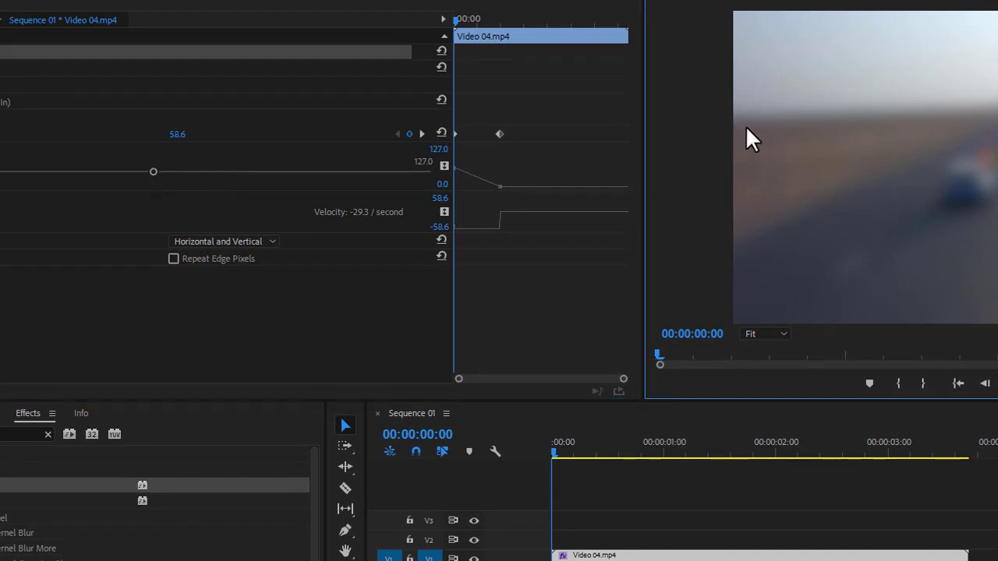
click(179, 135)
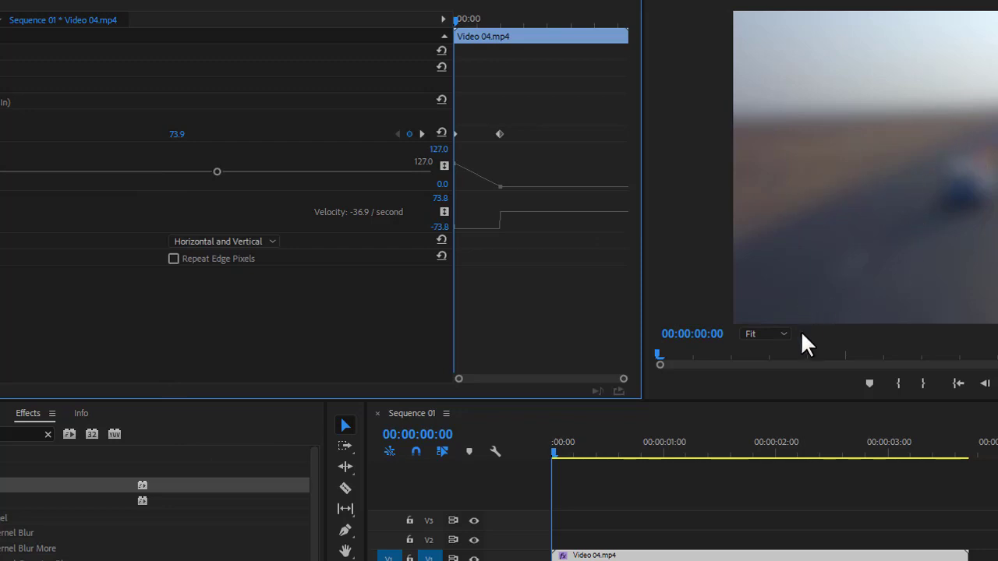
key(ctrl+z)
key(ctrl+z)
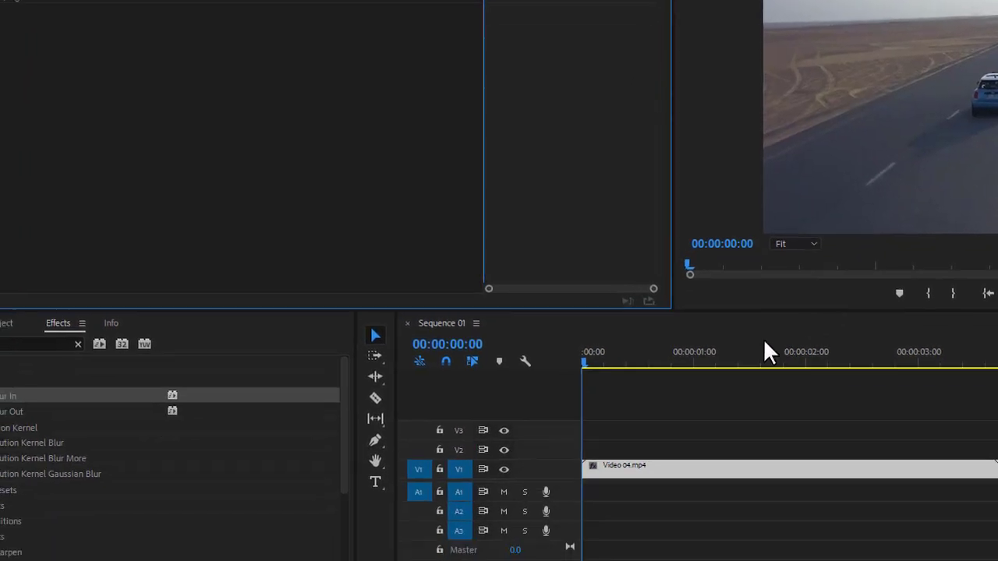
click(705, 396)
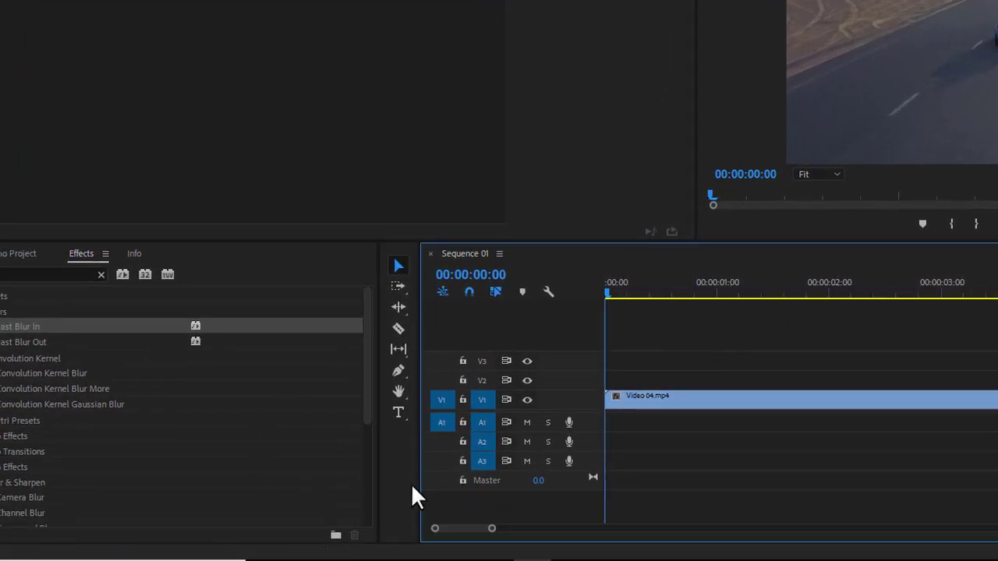
- Create an adjustment layer in the project at 1920 x 1080, 25.00 fps, with square pixels
click(2, 253)
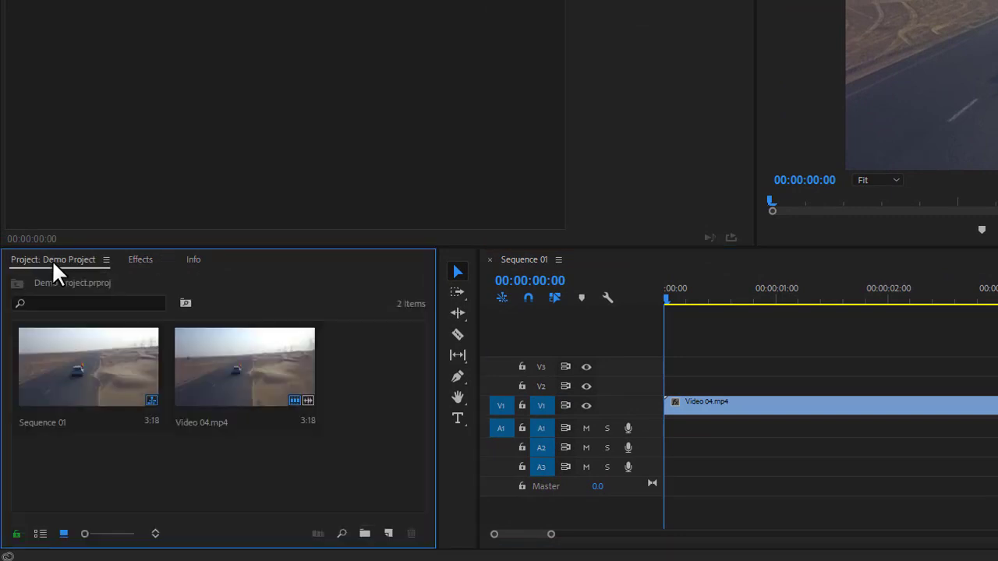
click(389, 533)
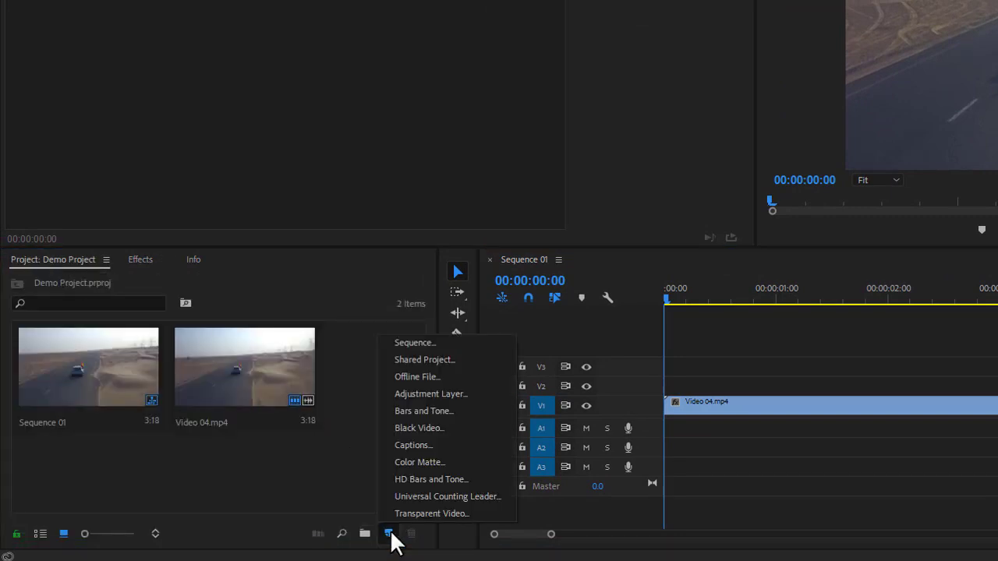
click(421, 390)
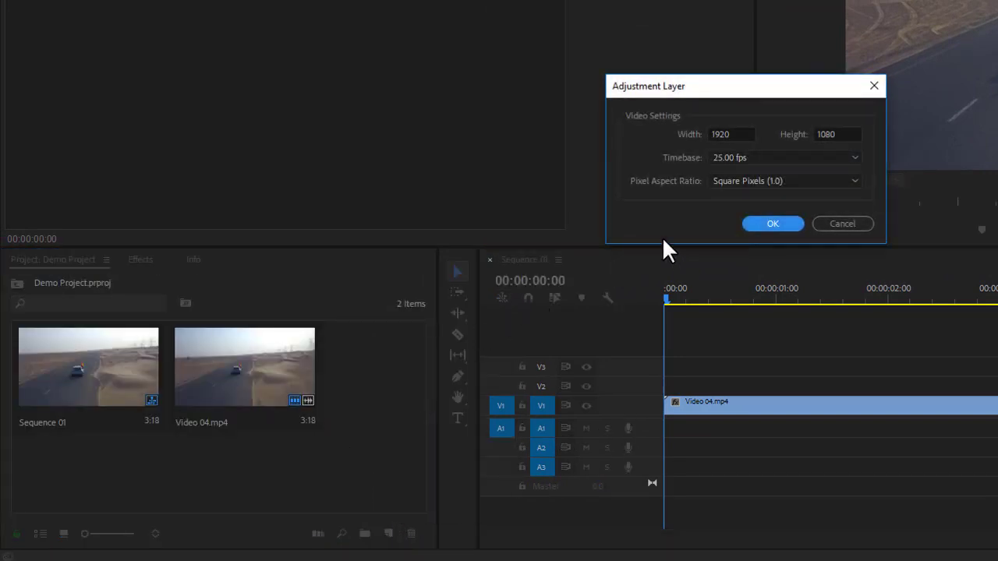
click(766, 219)
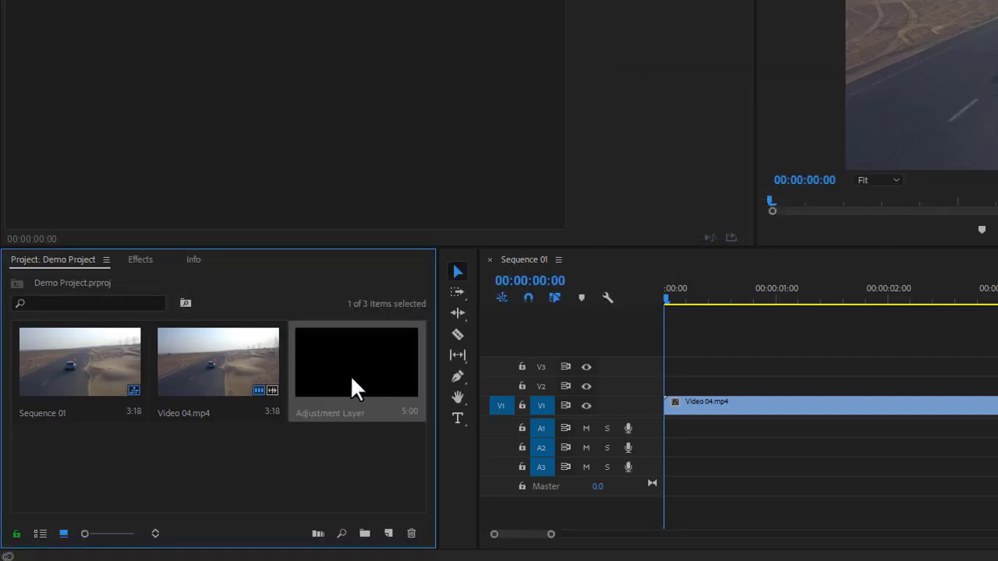
- Place the adjustment layer on V2 above Video 04.mp4 from the sequence start and trim it to the clip's end
drag(348, 370, 686, 386)
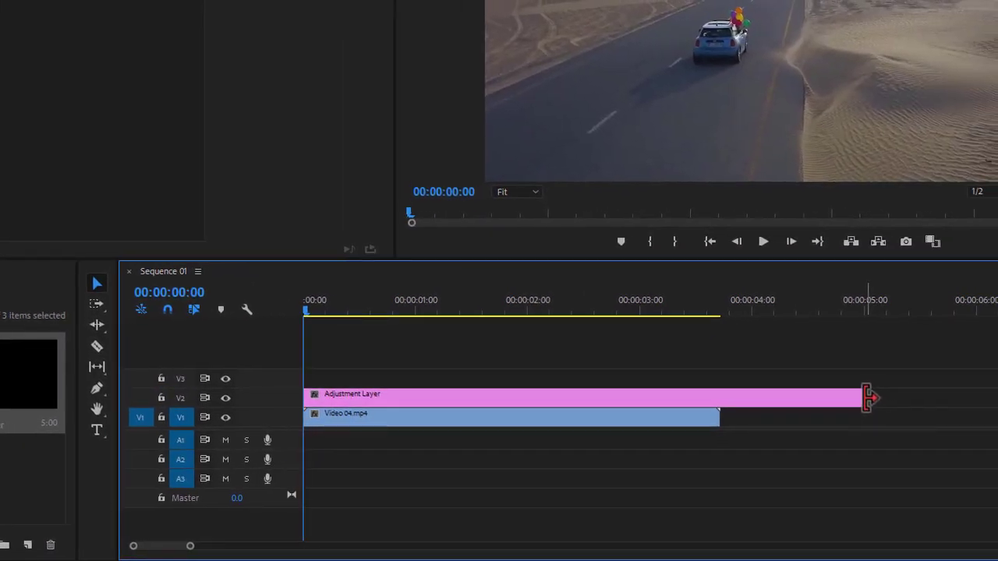
drag(858, 397, 719, 398)
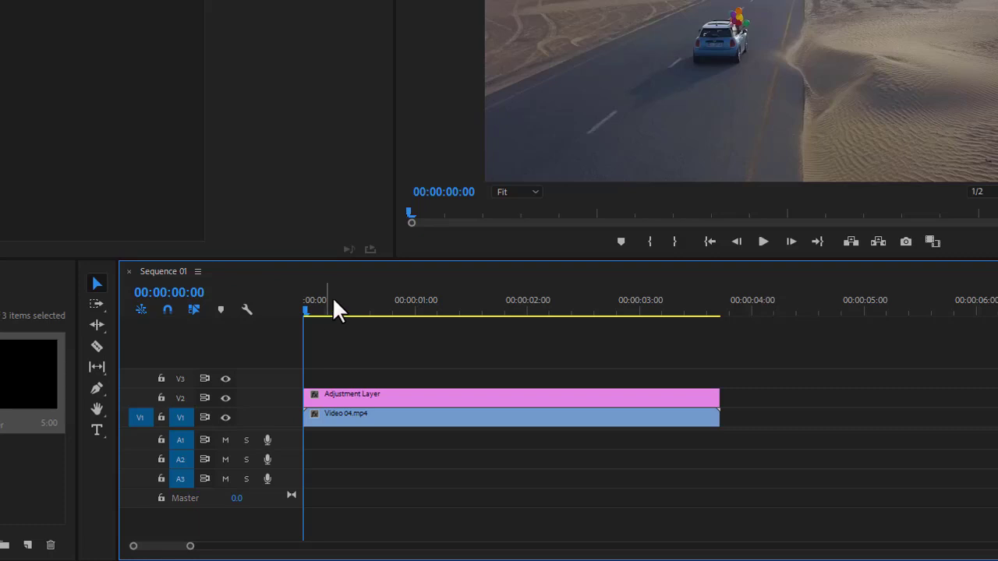
- Apply the Fast Blur In preset to the adjustment layer, with Repeat Edge Pixels enabled and Blurriness at about 102.6
click(370, 399)
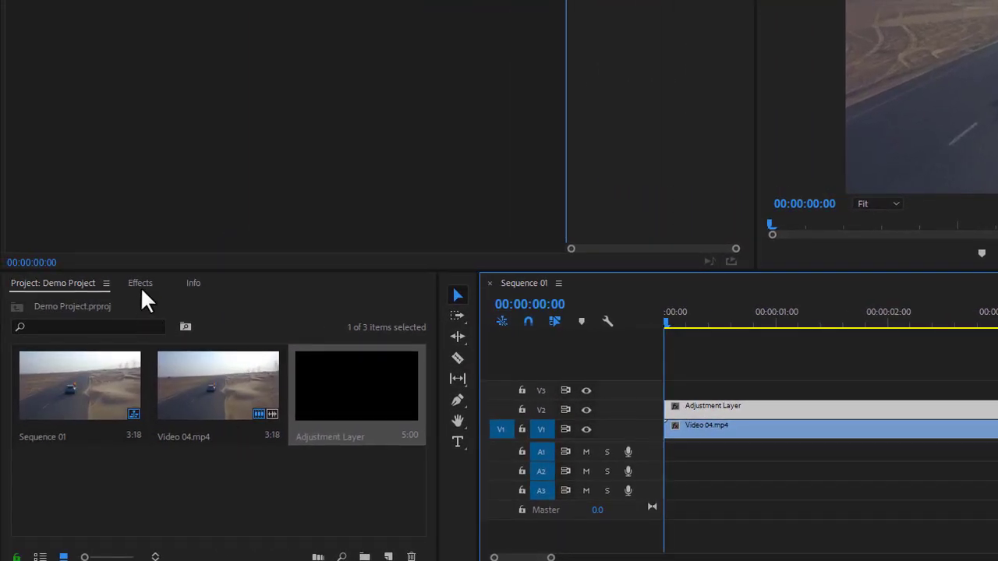
click(140, 284)
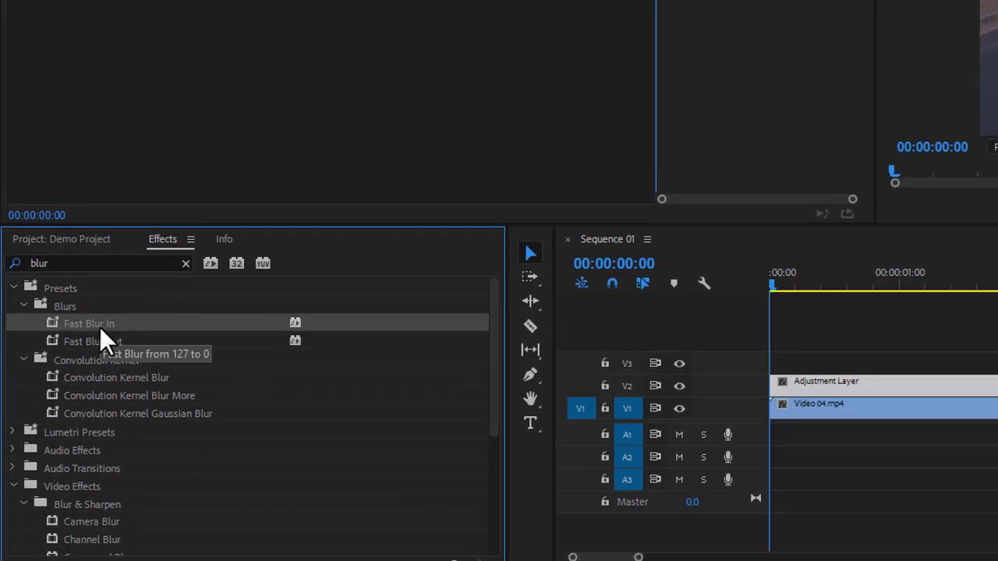
drag(100, 325, 825, 386)
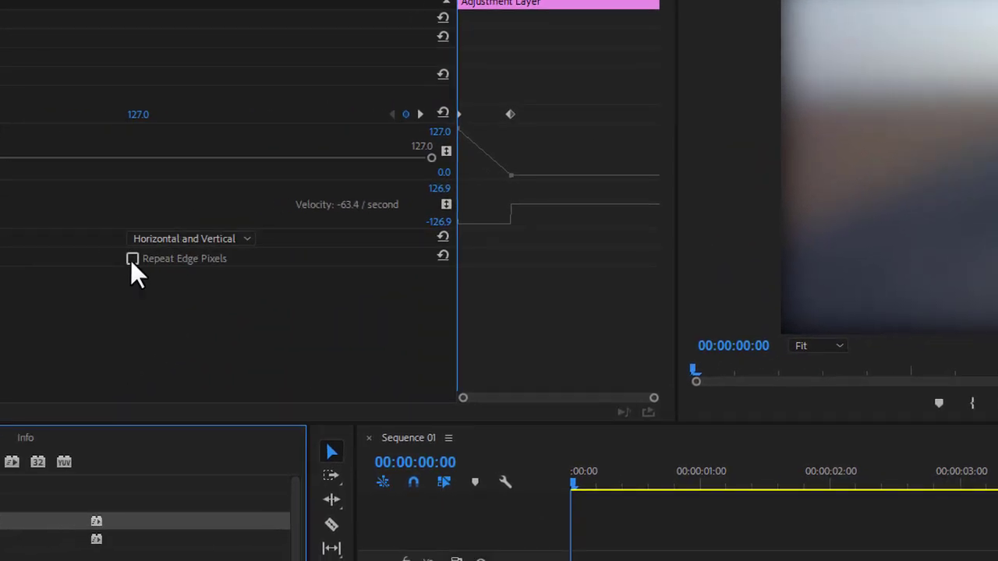
click(132, 259)
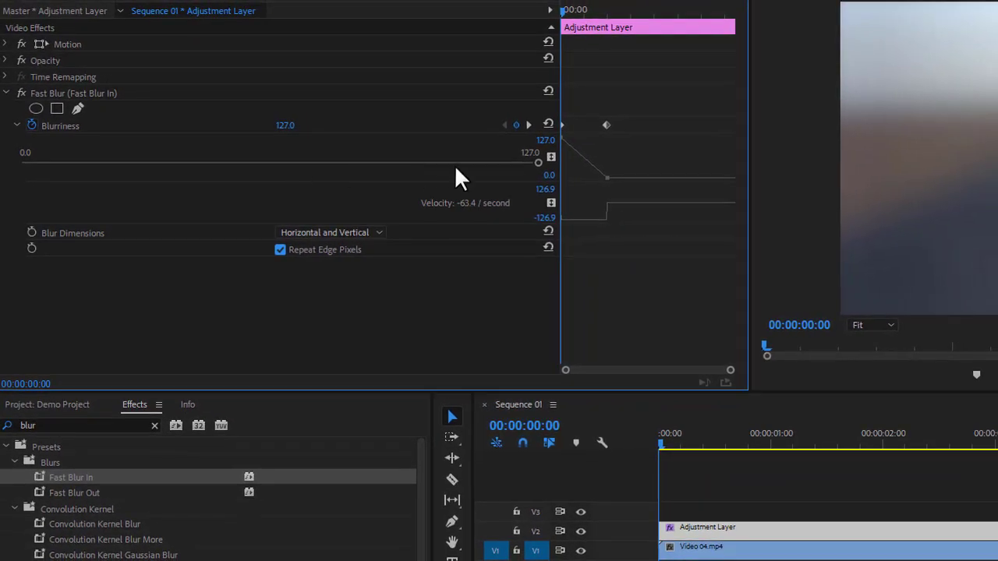
drag(538, 162, 440, 163)
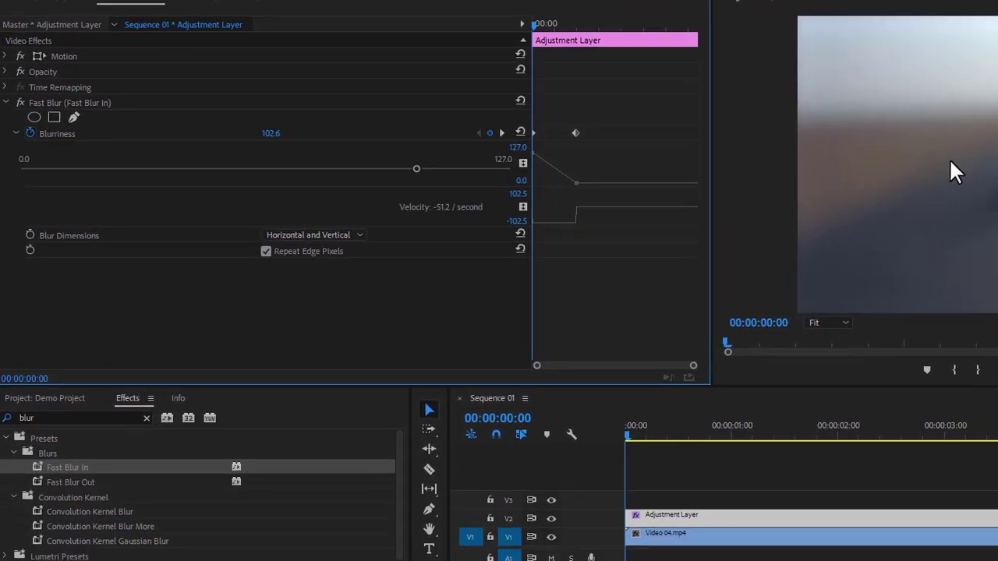
- Scale the blurred adjustment layer down to a small rectangle over the car in the program preview and try repositioning it
click(950, 161)
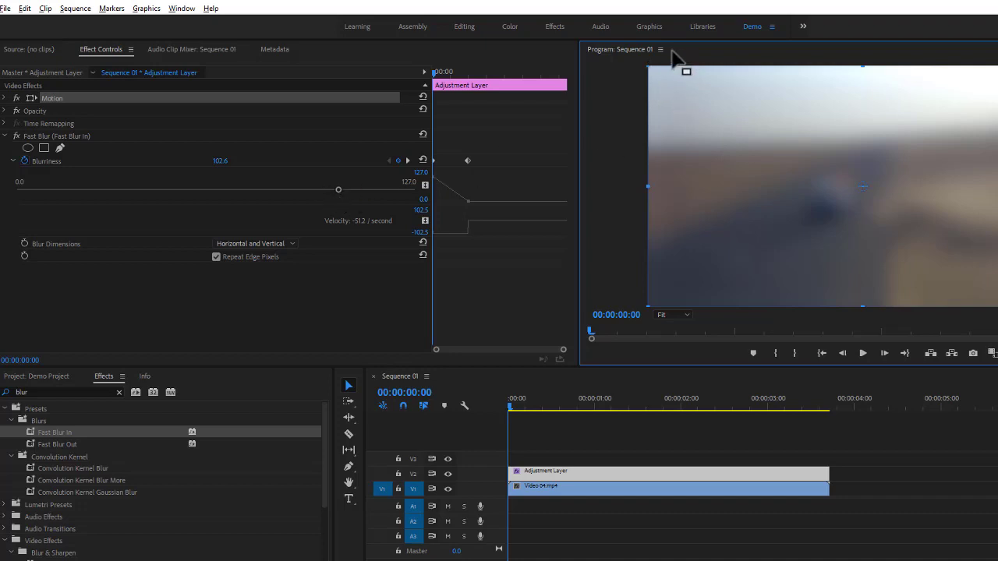
drag(649, 67, 776, 145)
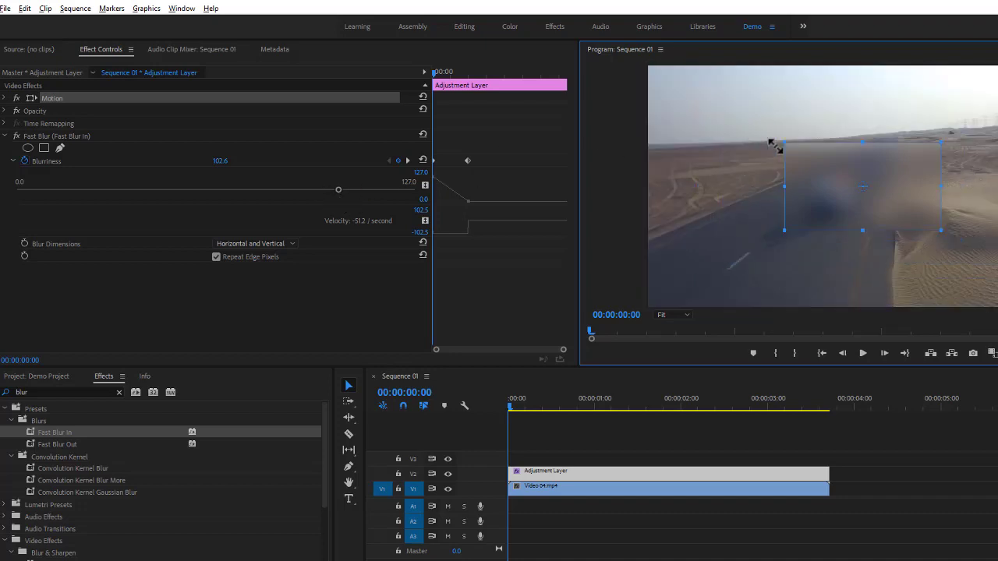
drag(853, 169, 845, 191)
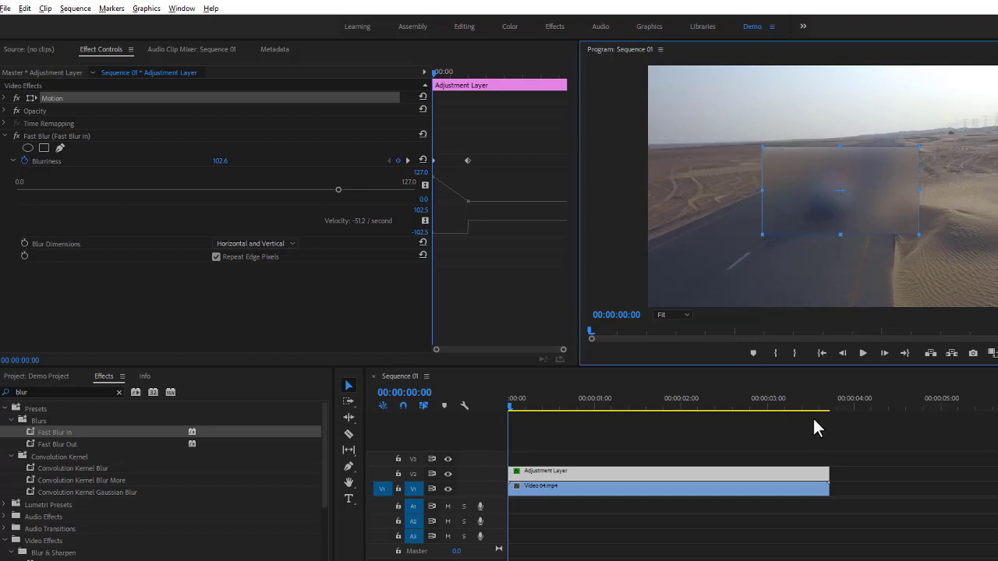
click(850, 421)
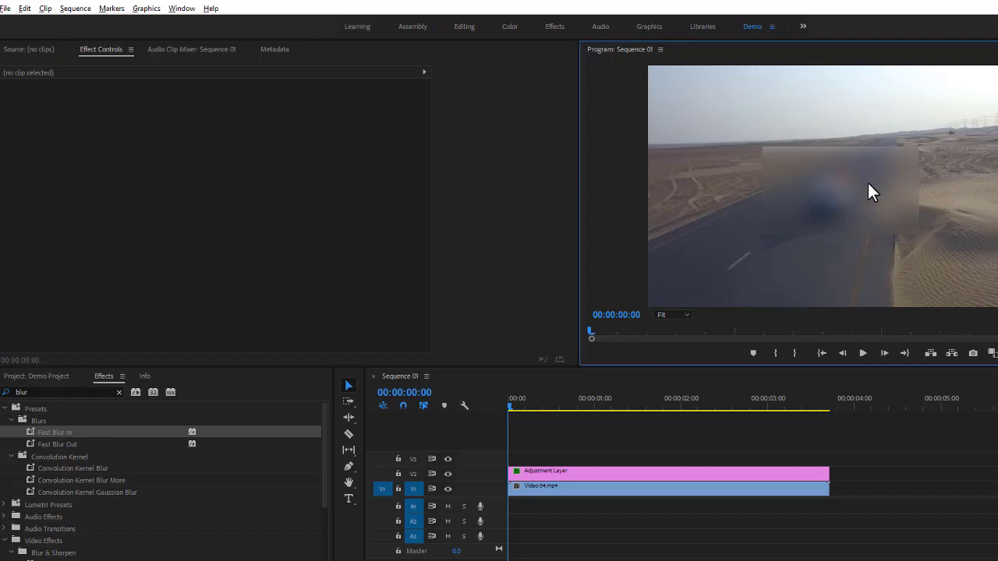
click(716, 182)
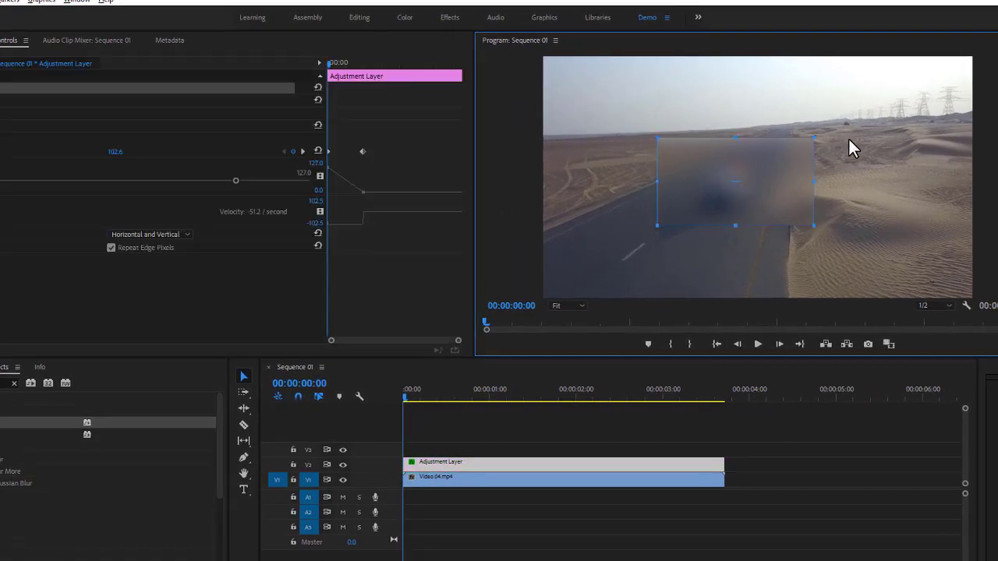
drag(794, 173, 878, 132)
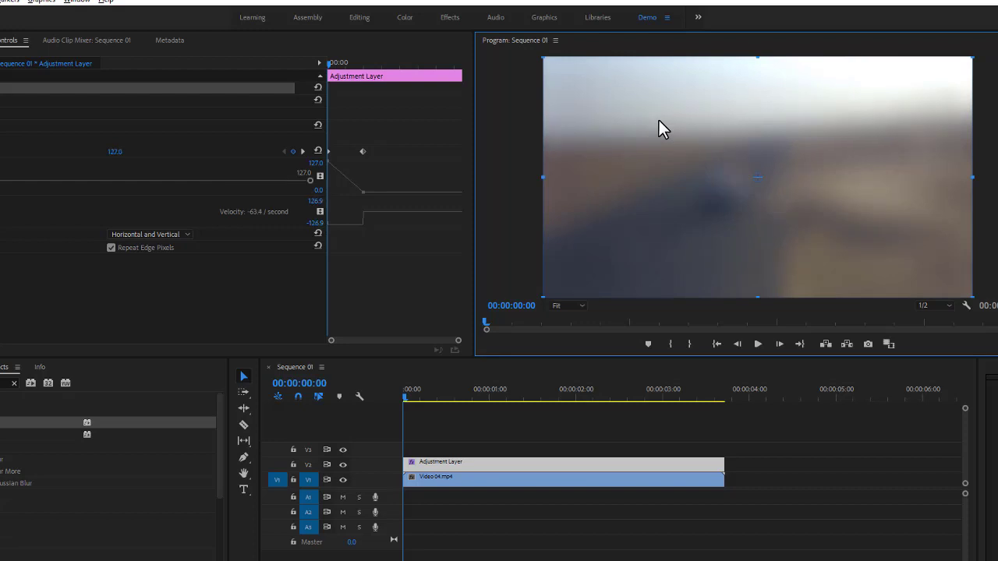
- Undo the blur effect on the adjustment layer and the layer's placement above Video 04.mp4
key(ctrl+z)
key(ctrl+z)
key(ctrl+z)
key(ctrl+z)
key(ctrl+z)
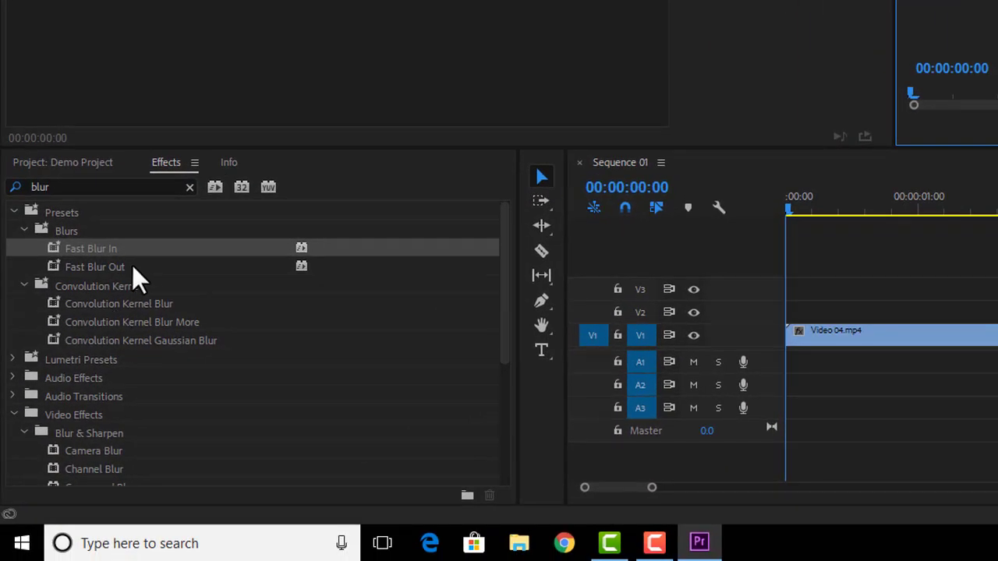
- Search the effects for "color" and look through the color-related video effects
scroll(149, 269, down, 3)
scroll(149, 272, up, 2)
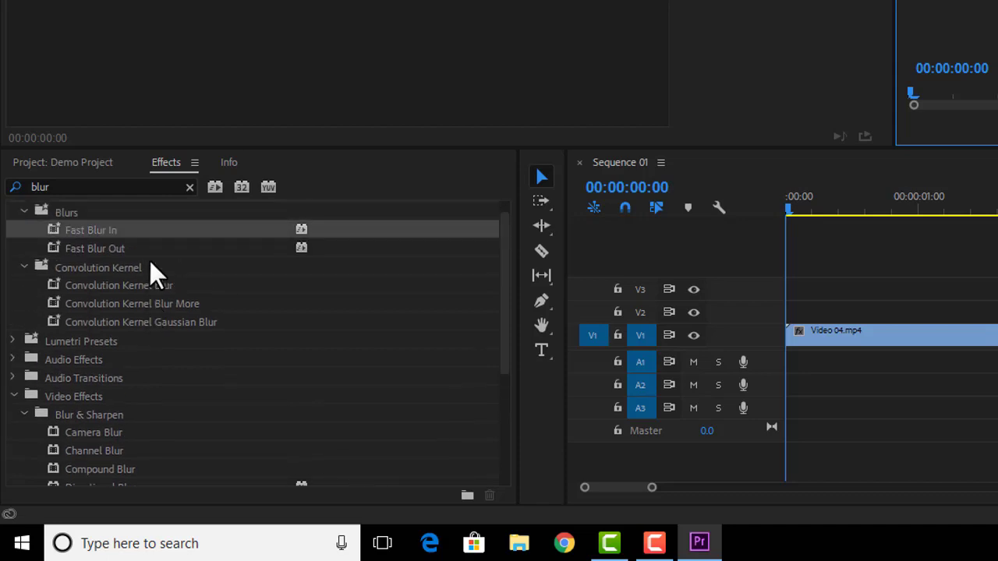
click(97, 182)
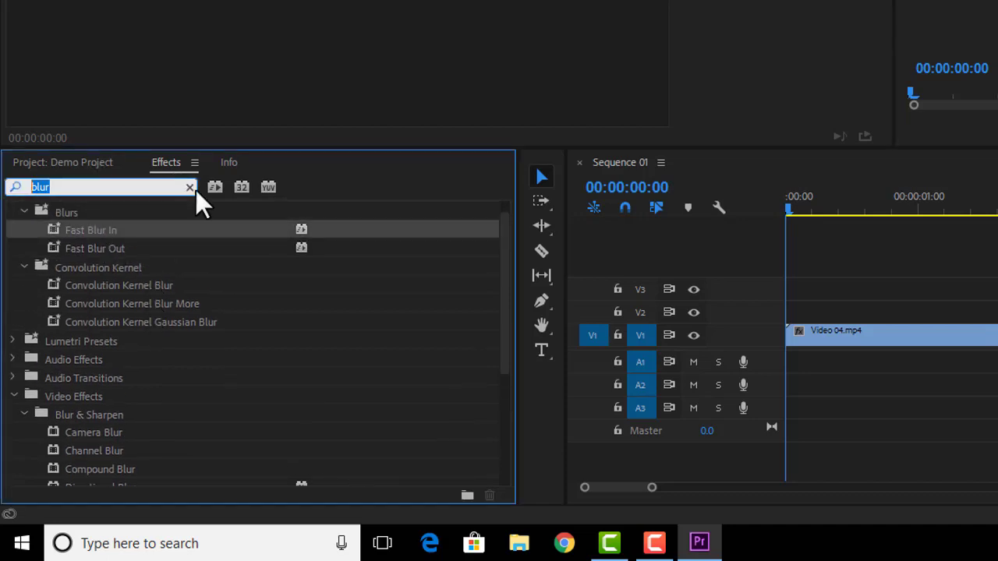
text(color)
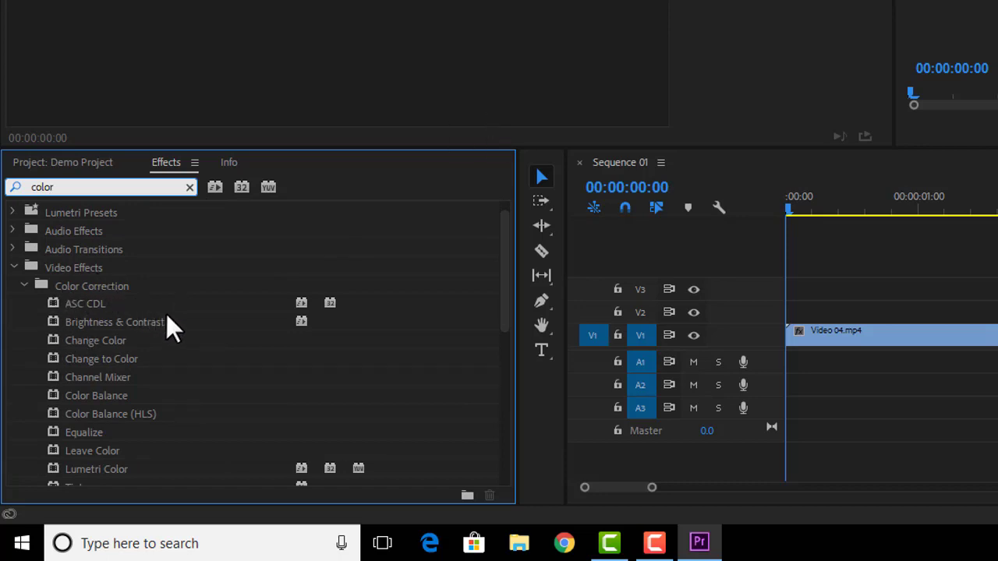
scroll(167, 328, down, 3)
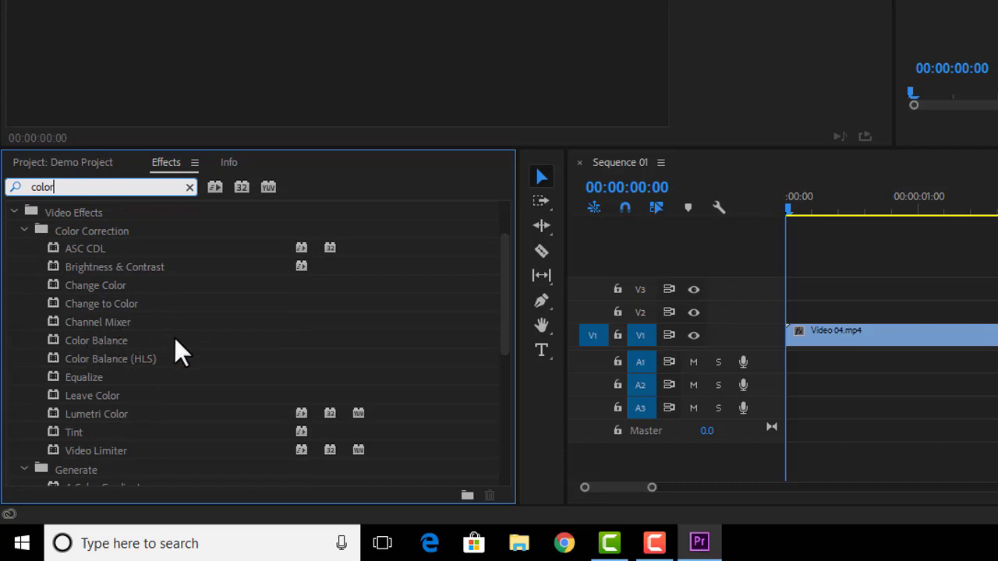
scroll(175, 343, down, 5)
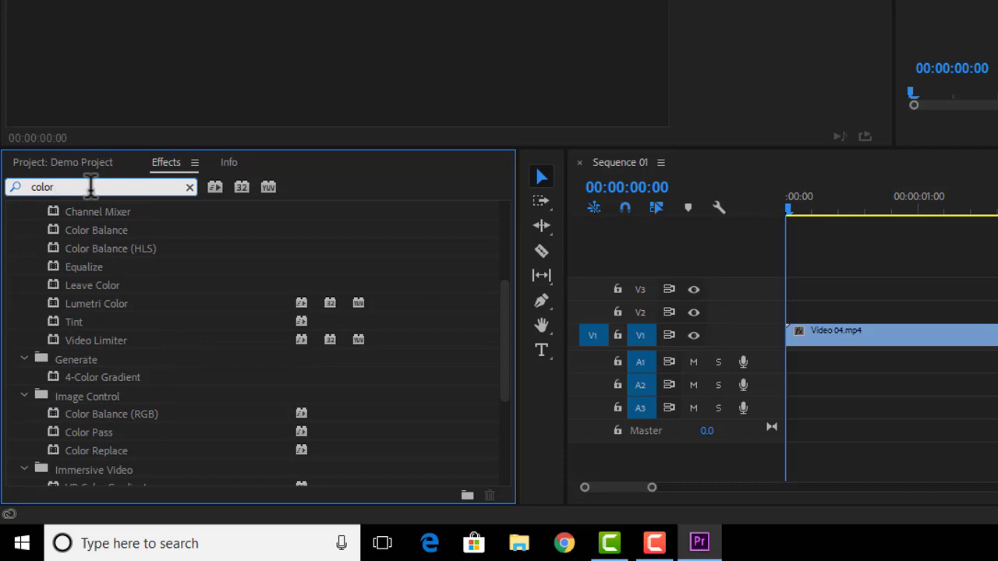
- Search the effects for "correcto" and apply Fast Color Corrector to Video 04.mp4 on V1
text(core)
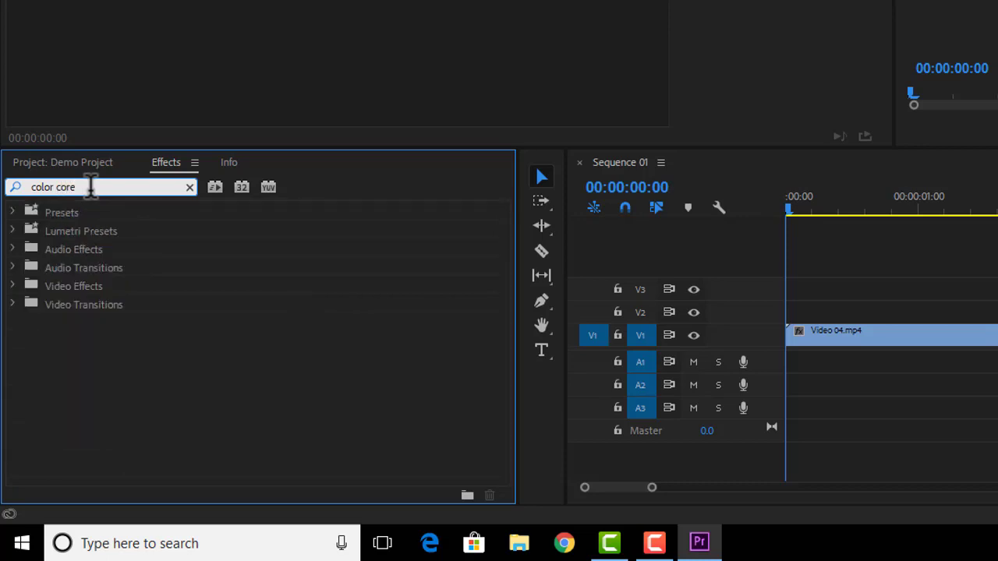
key(BackSpace)
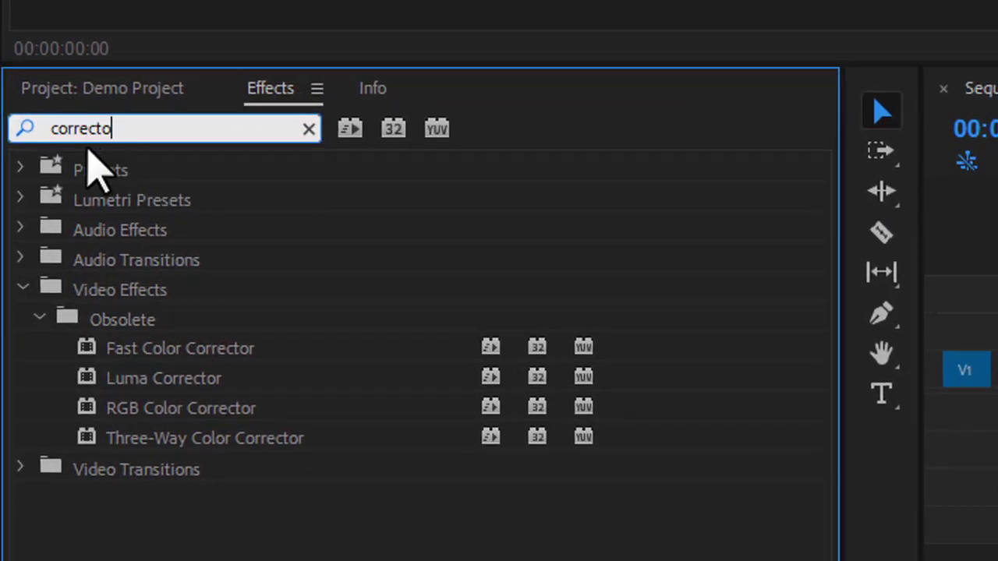
click(145, 352)
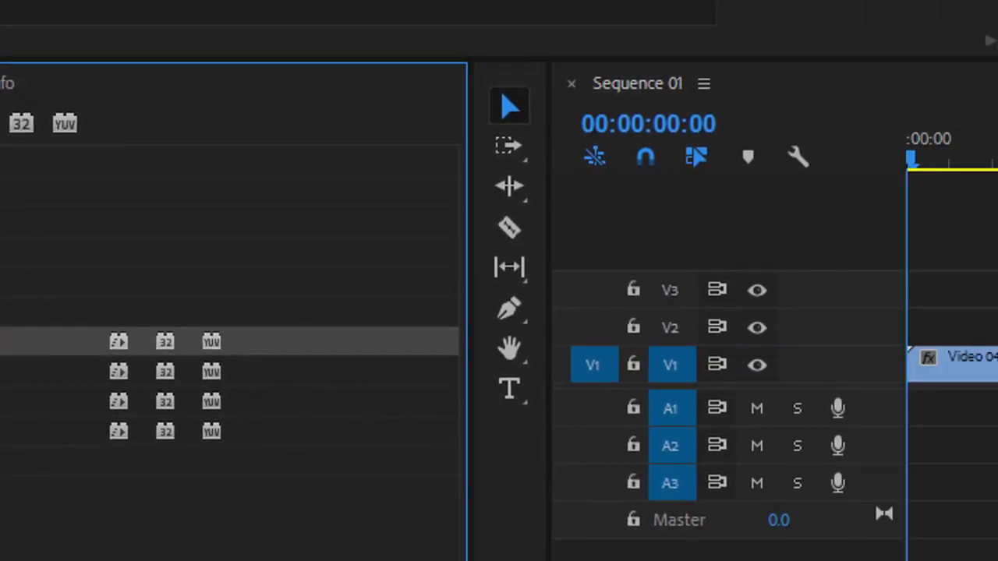
drag(47, 341, 989, 365)
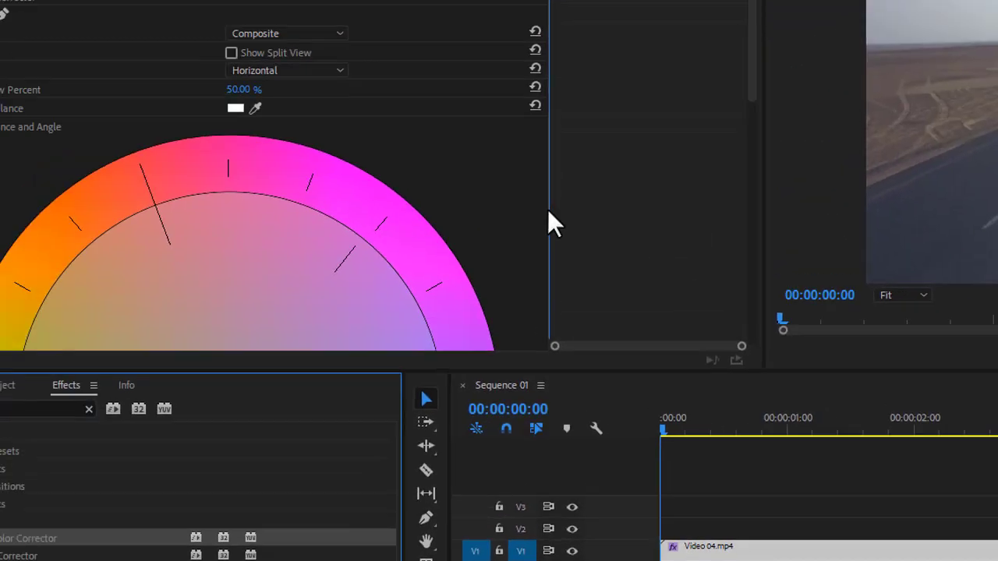
scroll(555, 251, down, 5)
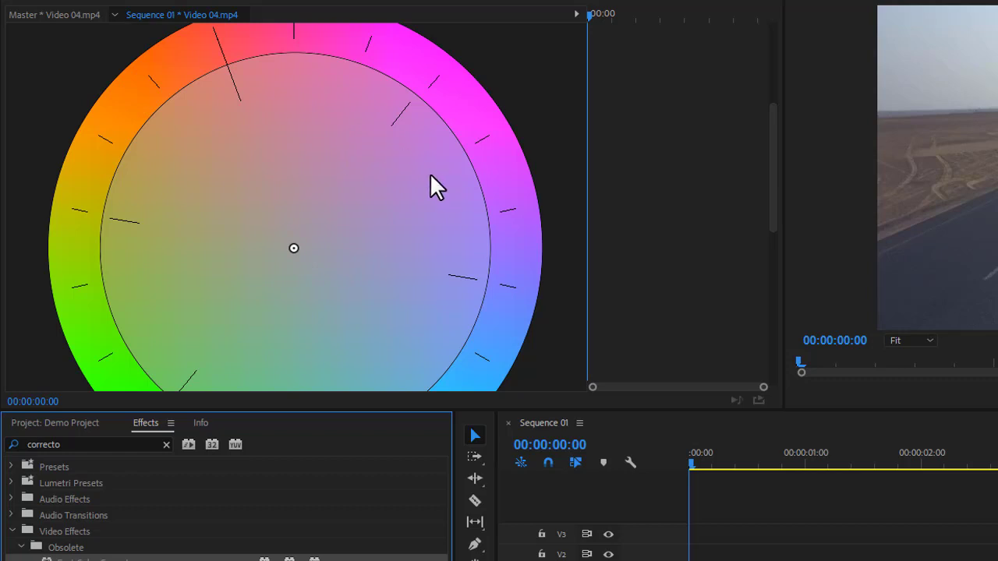
- Try shifting the Hue Balance and Angle wheel of Video 04.mp4 toward magenta, blue and red in turn
drag(293, 249, 364, 177)
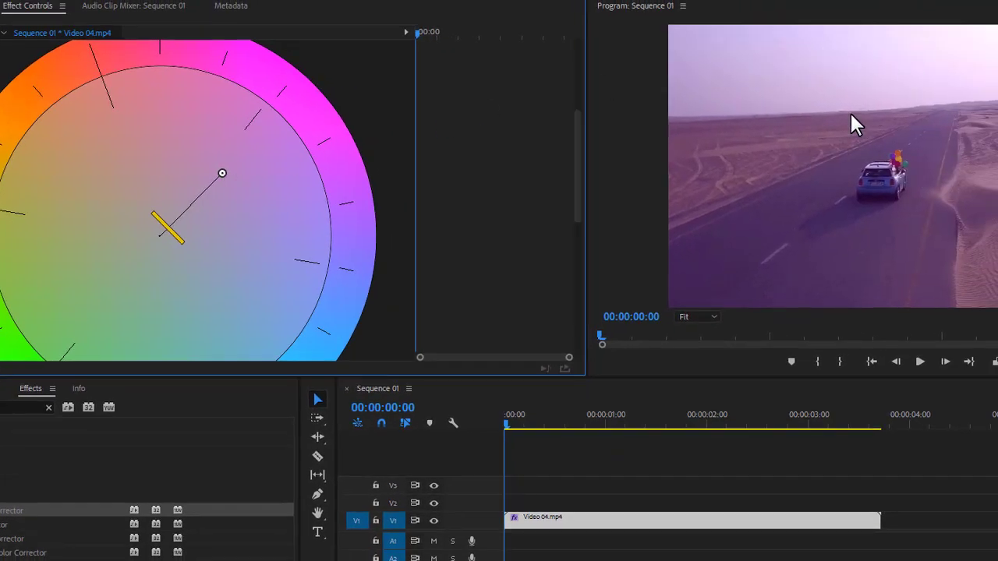
drag(230, 167, 252, 300)
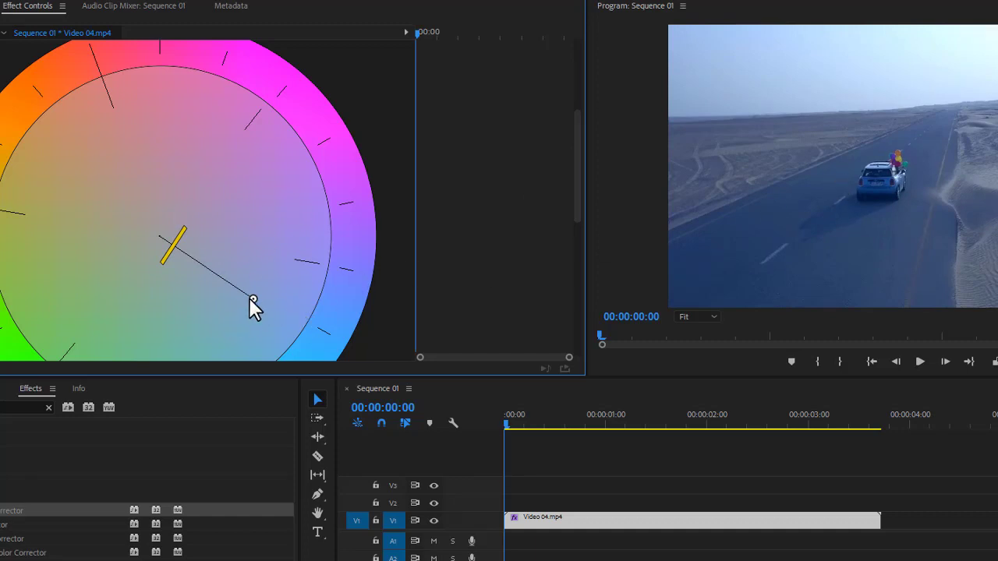
drag(252, 300, 228, 240)
drag(218, 251, 130, 177)
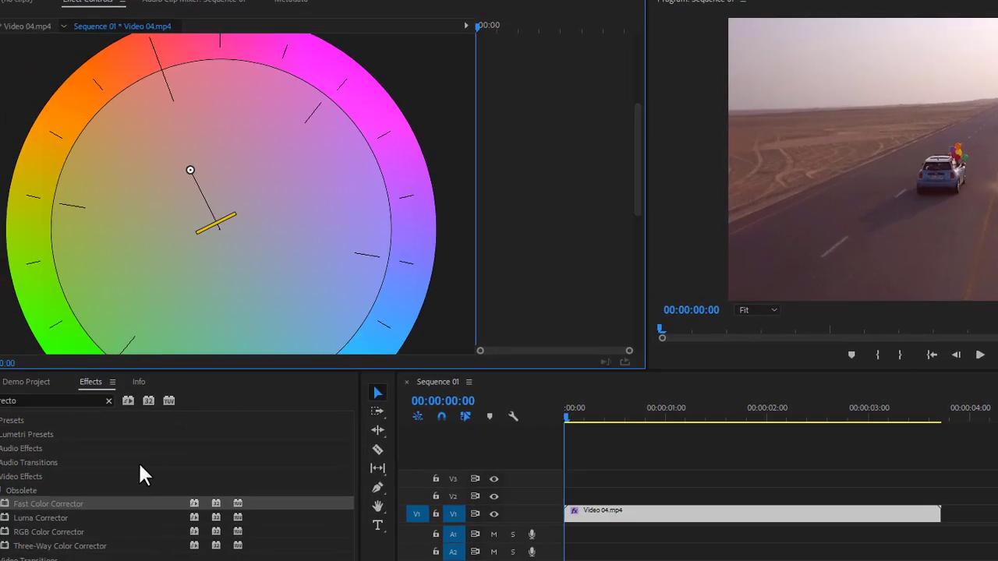
- Undo the hue balance shifts and the Fast Color Corrector applied to Video 04.mp4
key(ctrl+z)
key(ctrl+z)
key(ctrl+z)
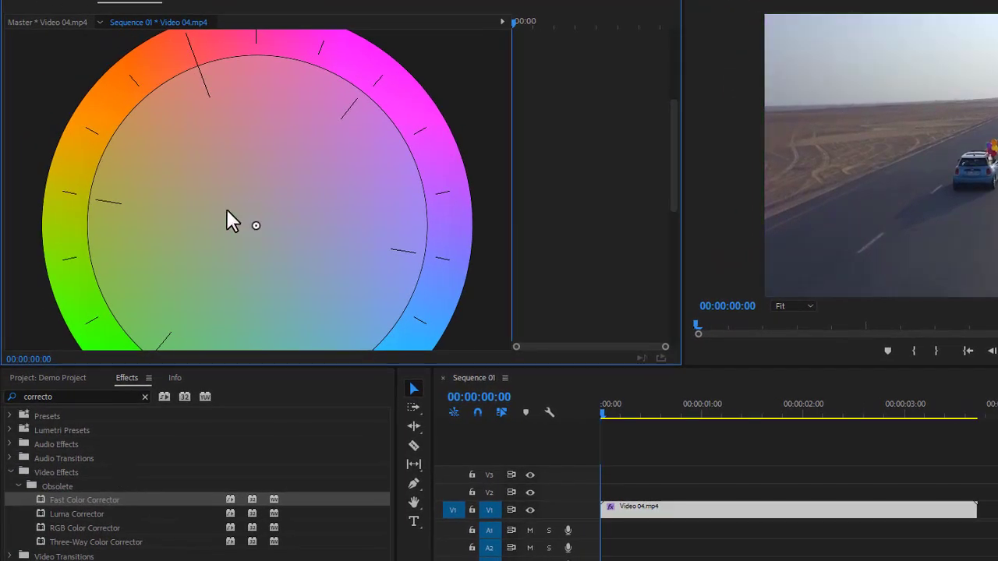
key(ctrl+z)
key(ctrl+z)
key(ctrl+z)
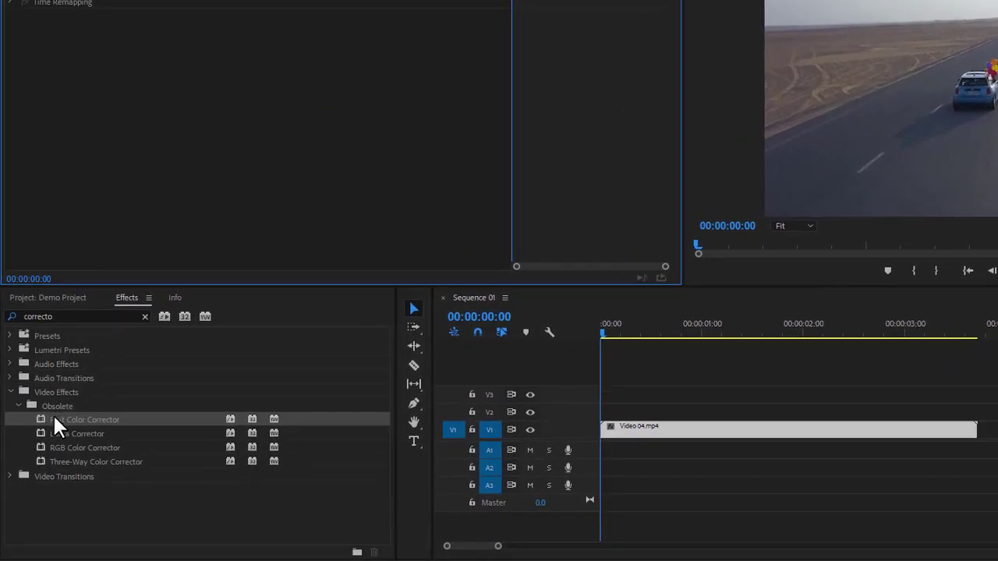
- Apply Fast Color Corrector to Video 04.mp4 again, shift its hue balance toward orange-red, and undo the trial
drag(53, 415, 629, 428)
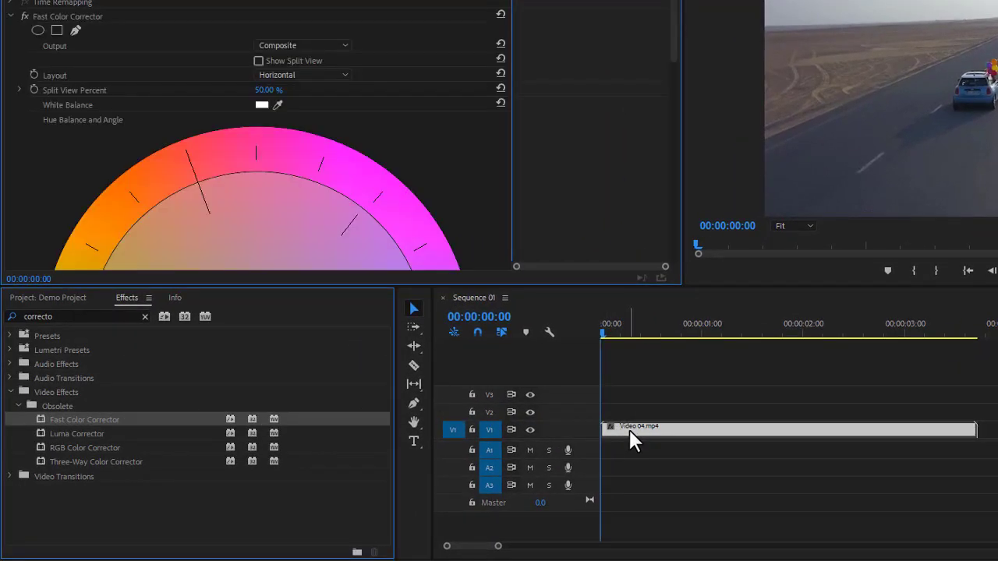
scroll(351, 216, down, 5)
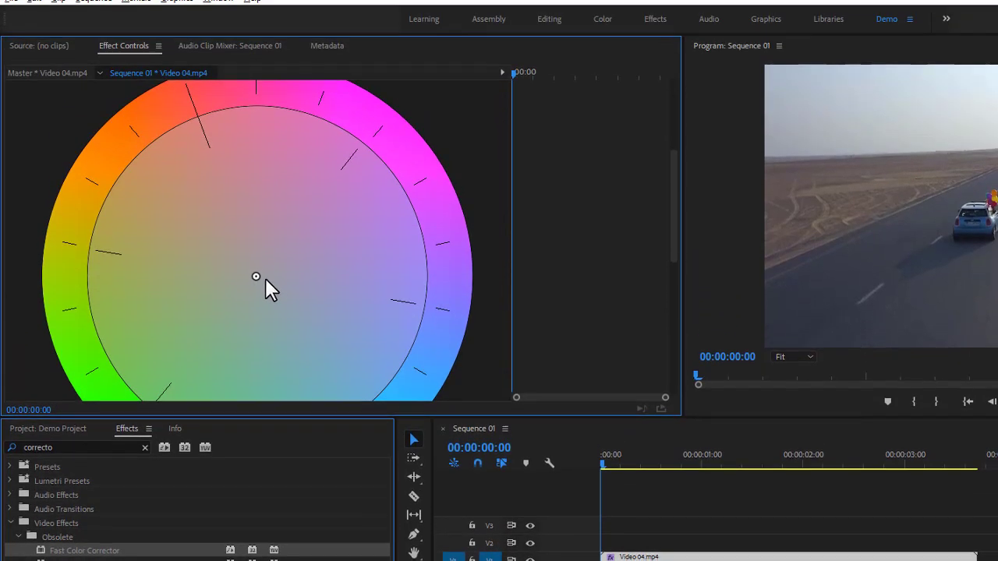
drag(256, 188, 227, 149)
drag(229, 244, 210, 218)
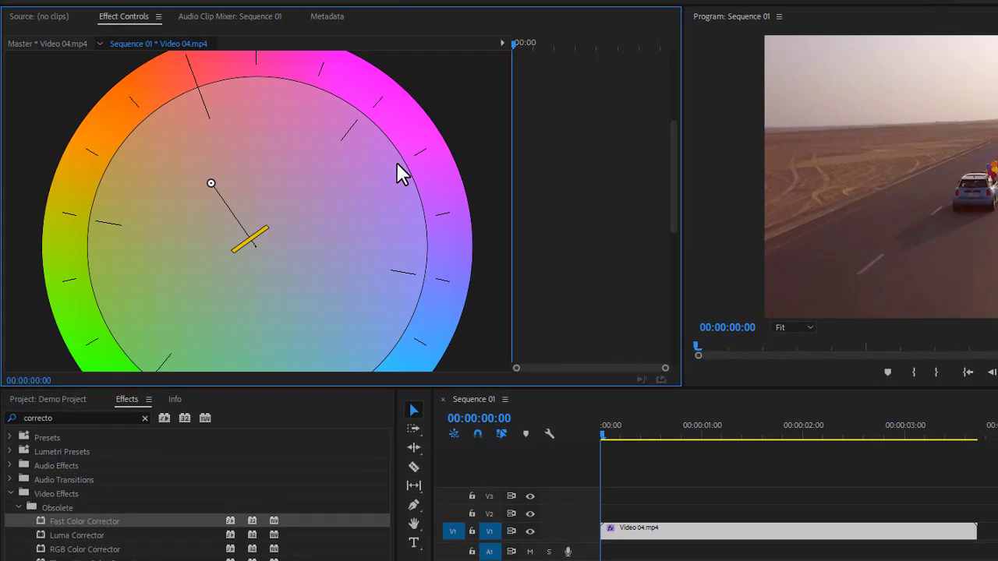
key(ctrl+z)
key(ctrl+z)
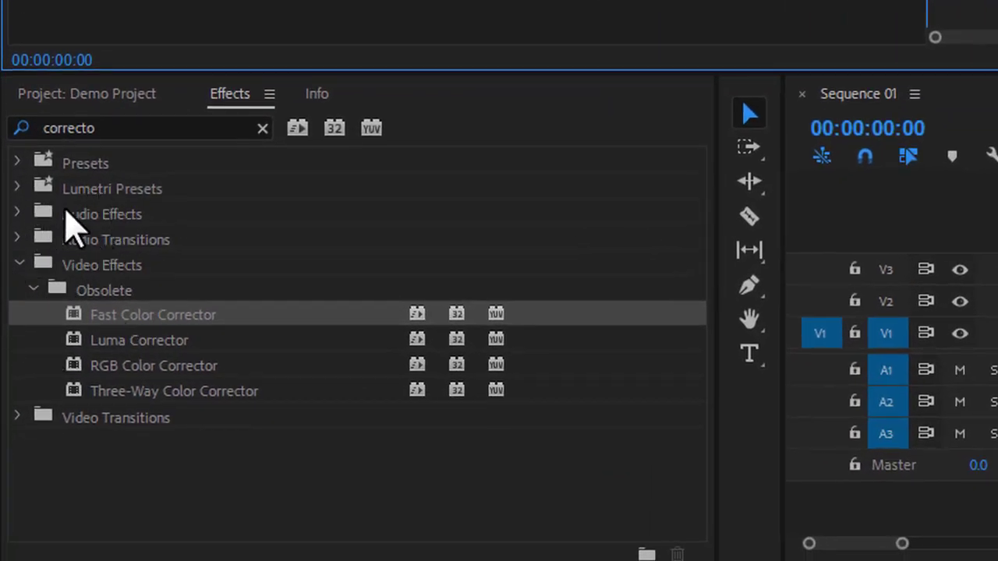
- Collapse the Obsolete and Video Effects folders and clear the effects search
click(18, 189)
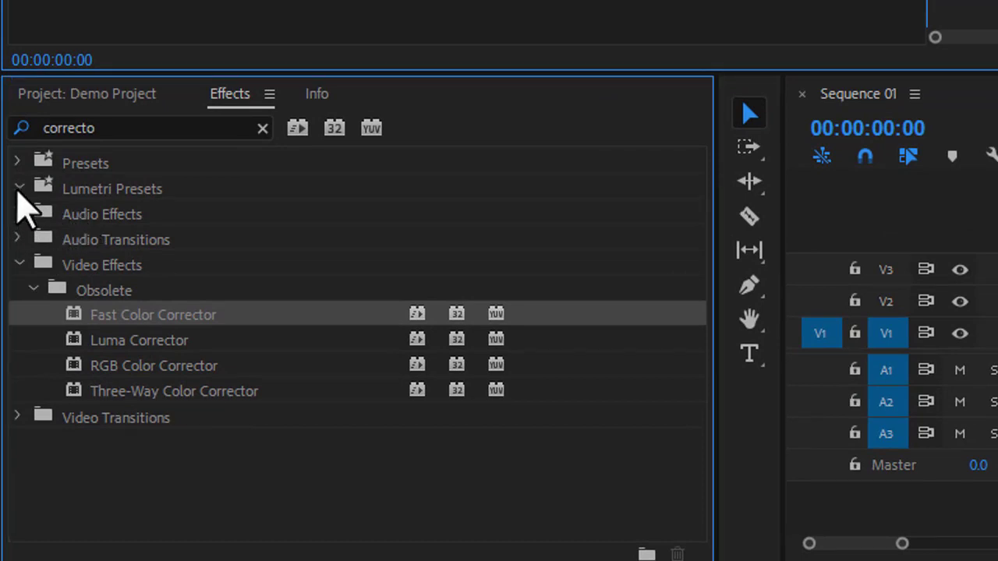
click(17, 187)
click(33, 289)
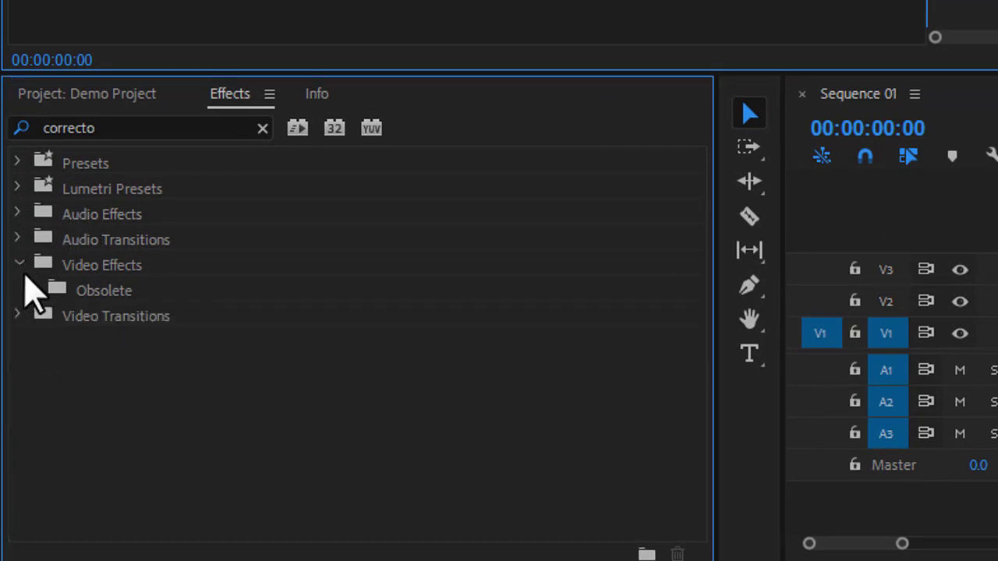
click(20, 265)
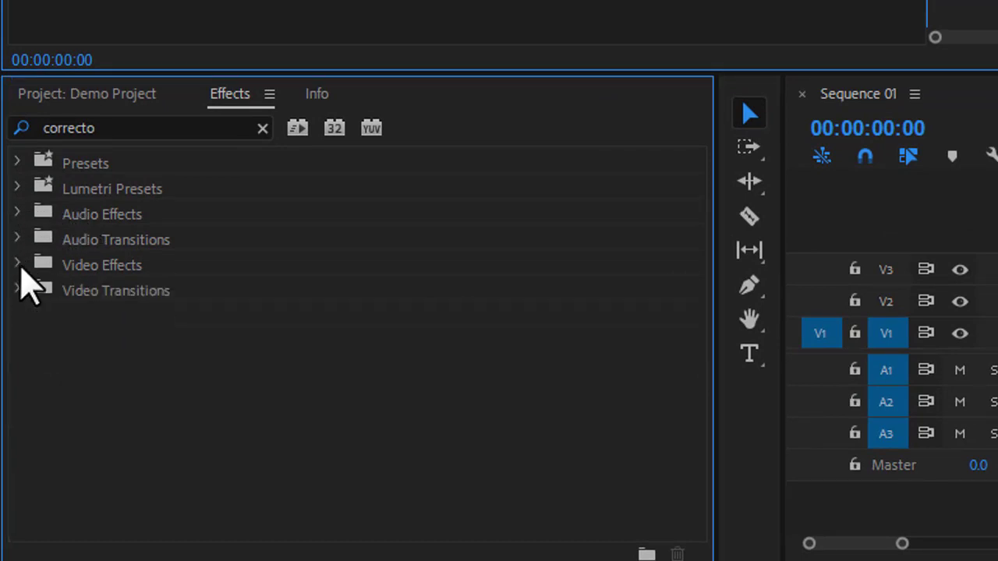
click(19, 188)
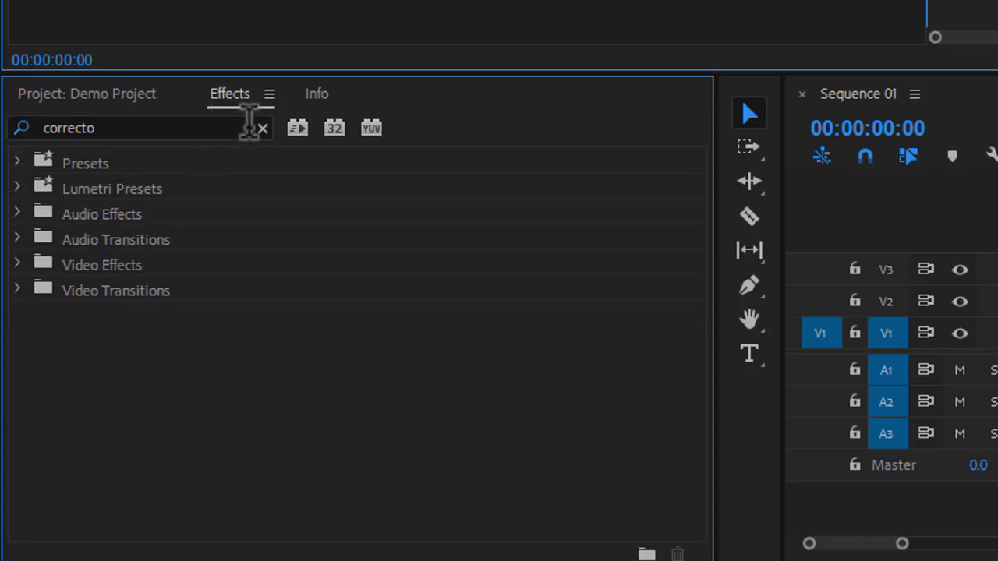
click(263, 128)
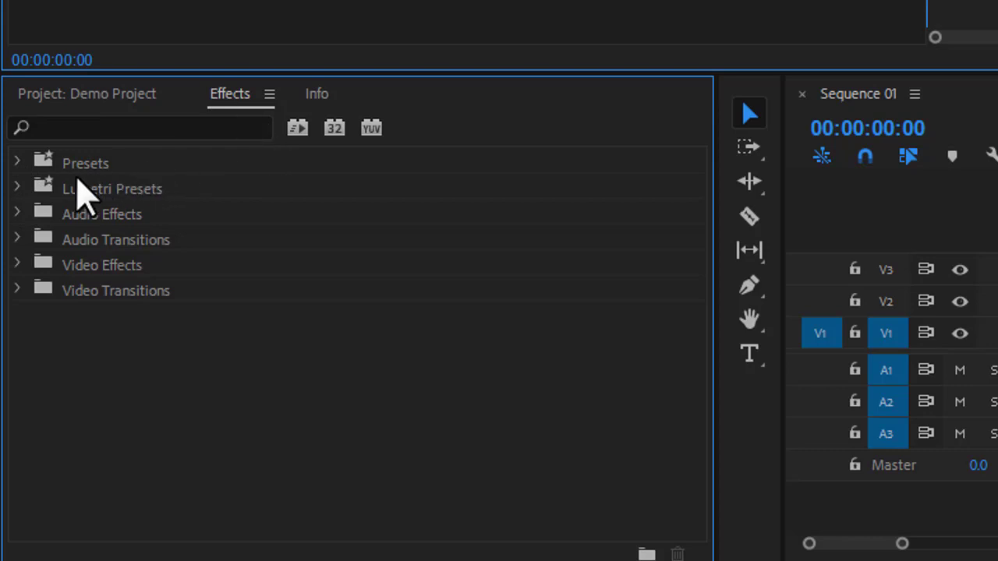
- Examine the Cinematic Lumetri presets, previewing 2 Strip, Cinespace 100 and Cinespace 100 Faded Film, and collapse the folders again
click(19, 190)
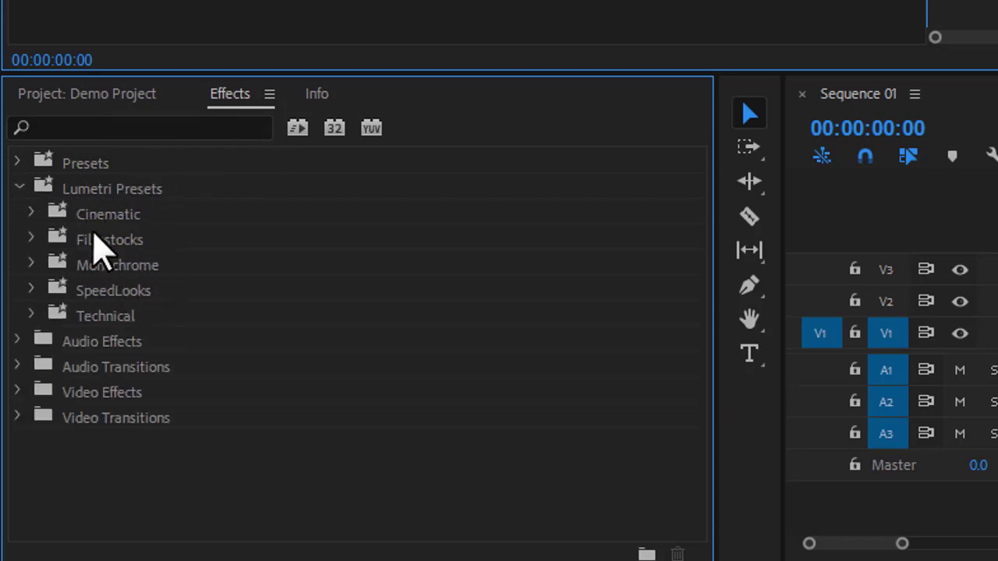
click(33, 212)
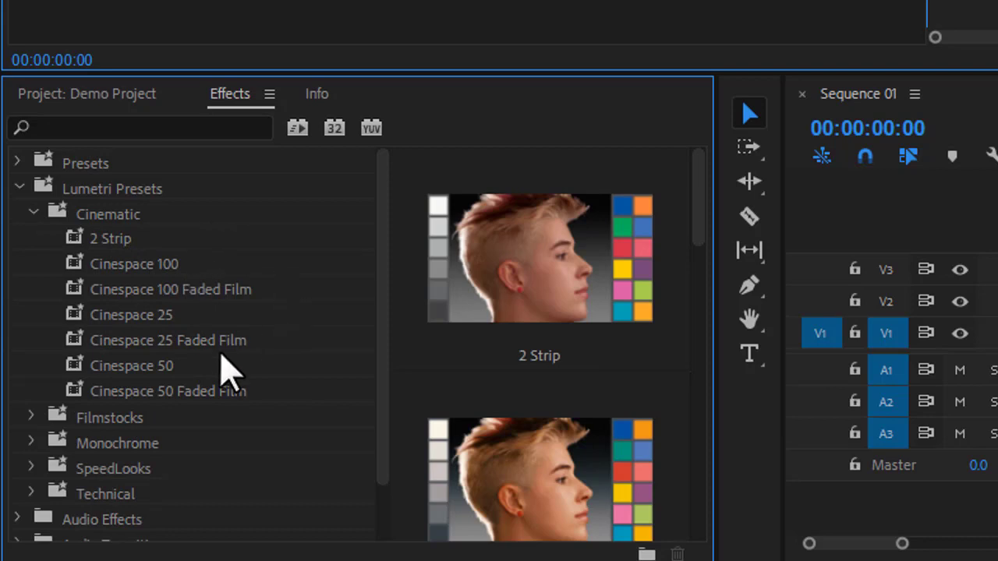
drag(139, 293, 149, 273)
click(146, 265)
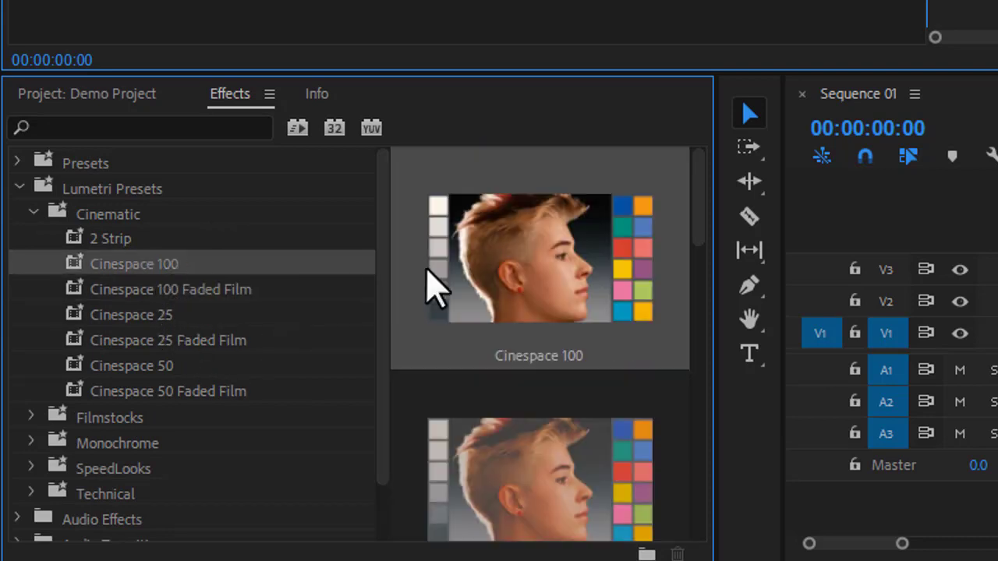
click(153, 239)
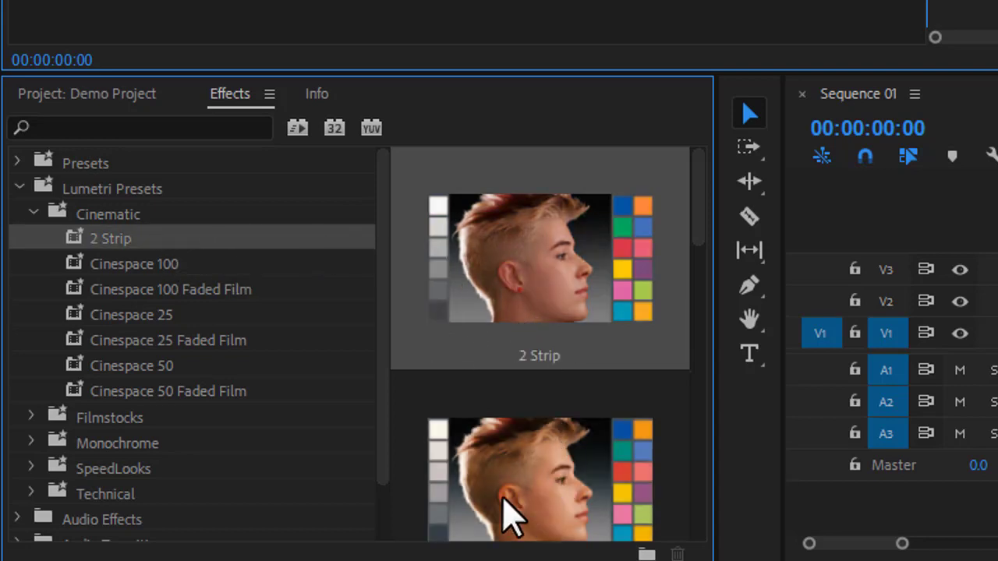
click(178, 264)
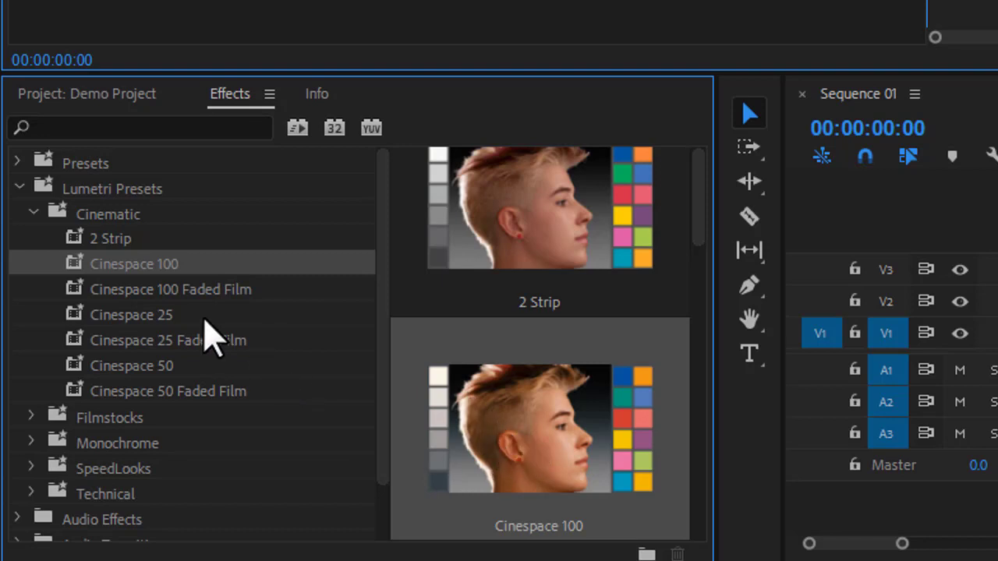
click(221, 295)
click(156, 217)
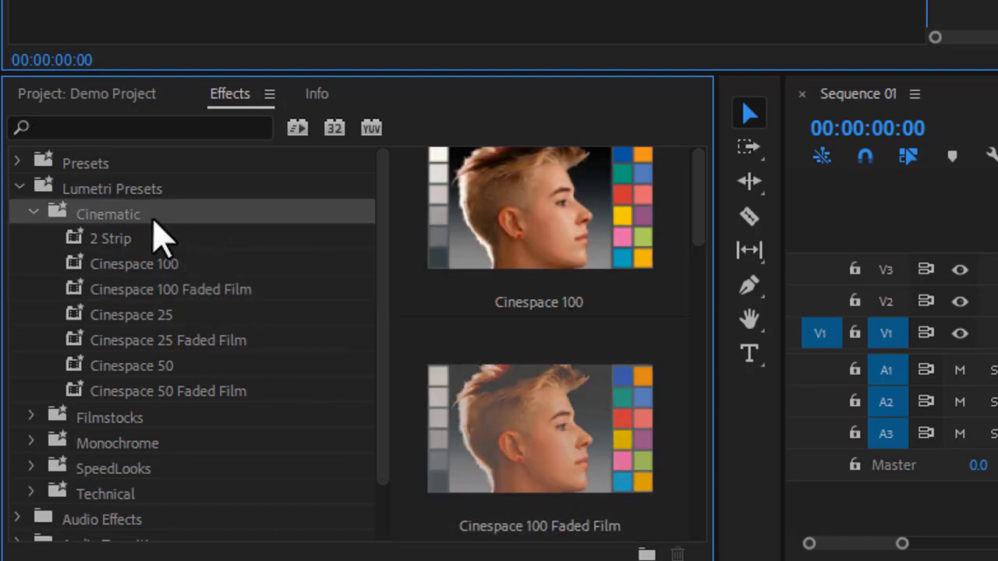
click(34, 214)
click(28, 193)
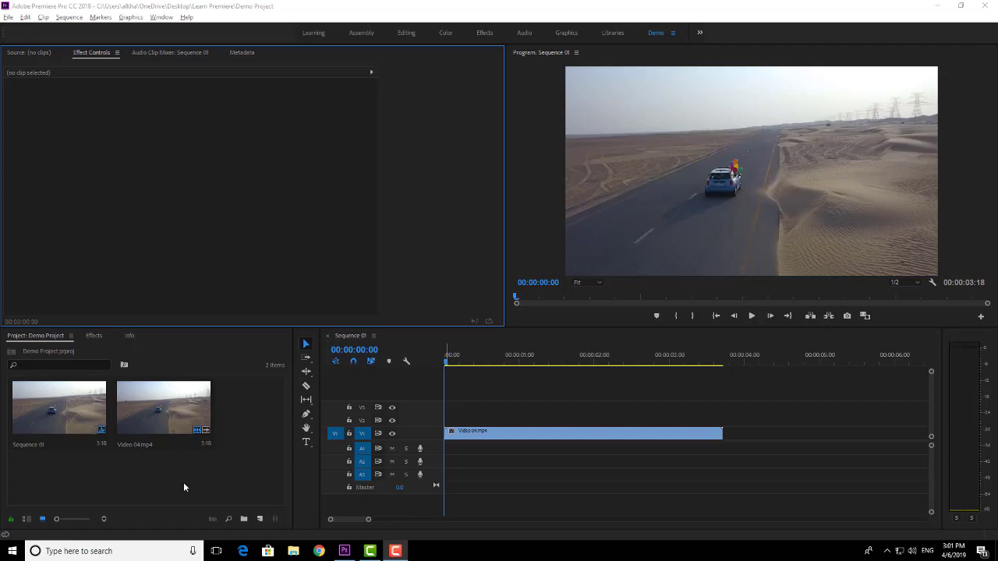
- Import Image 01 from the Assets folder and place it on V2 above Video 04.mp4 from the sequence start
double_click(155, 482)
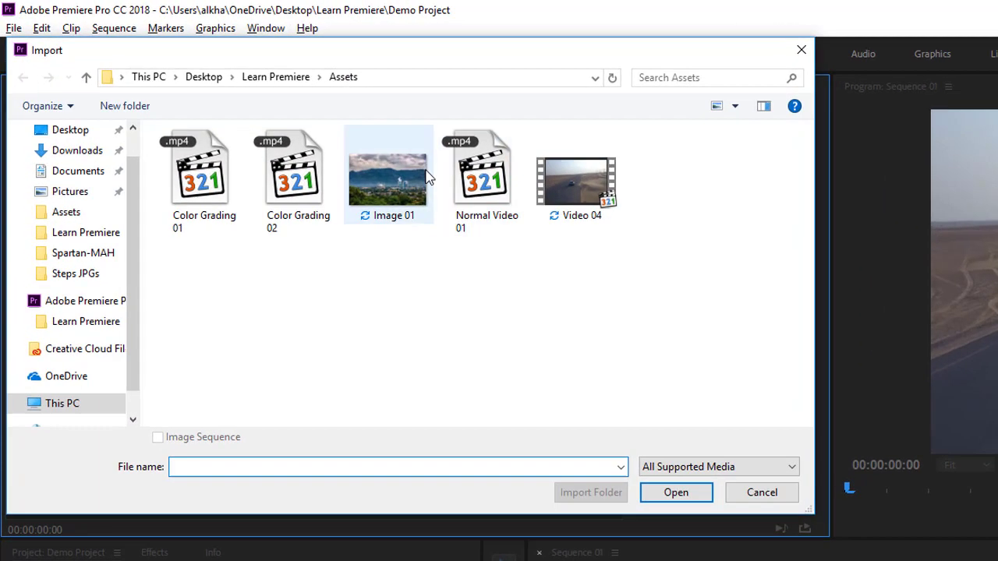
double_click(388, 180)
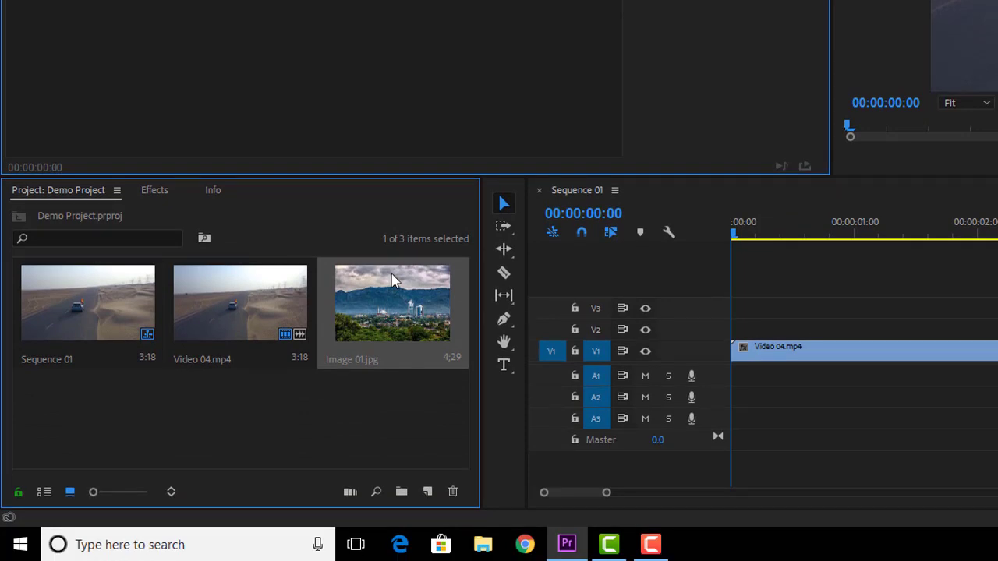
drag(378, 322, 795, 329)
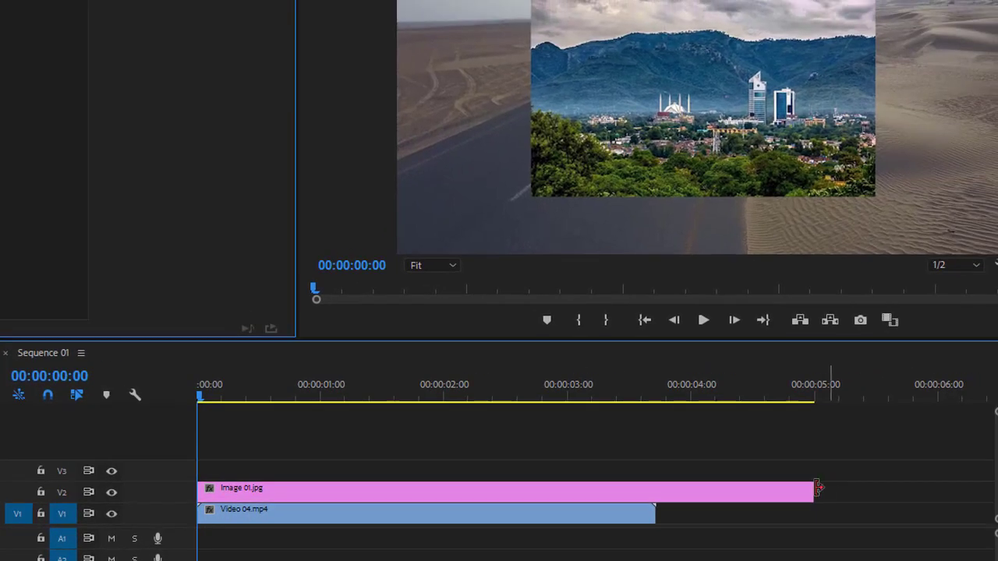
- Trim the end of Image 01.jpg on V2 to about 1.7 seconds and select the clip
drag(889, 462, 475, 464)
drag(398, 487, 401, 487)
click(641, 143)
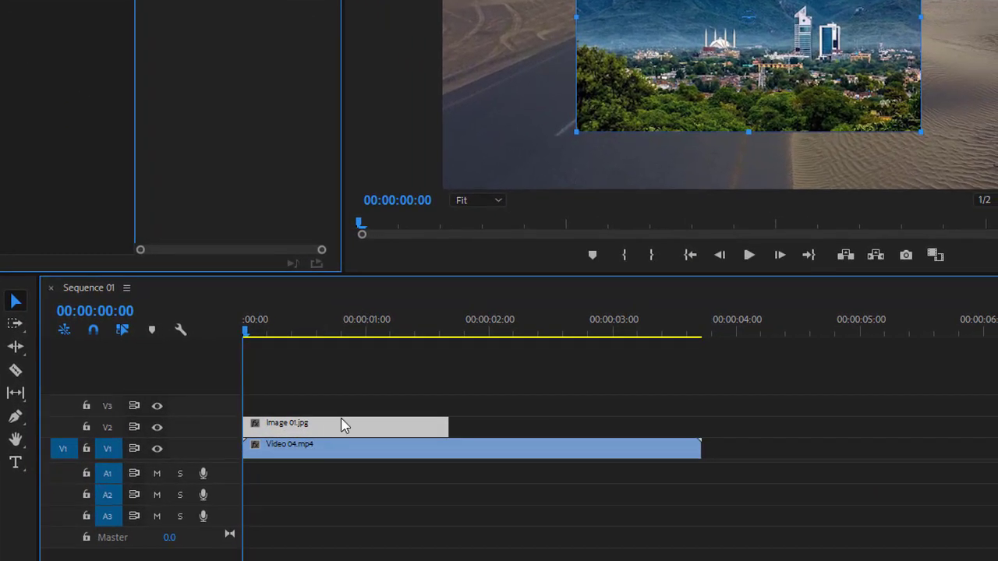
- Expand the Motion properties of Image 01.jpg and scrub through the clip's beginning to 00:00:00:10
drag(493, 372, 383, 421)
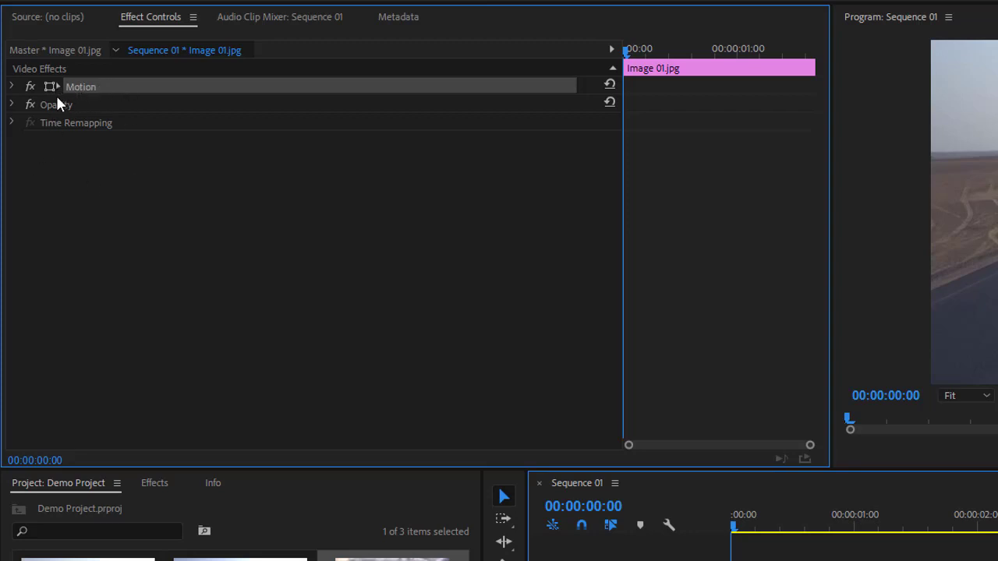
click(11, 86)
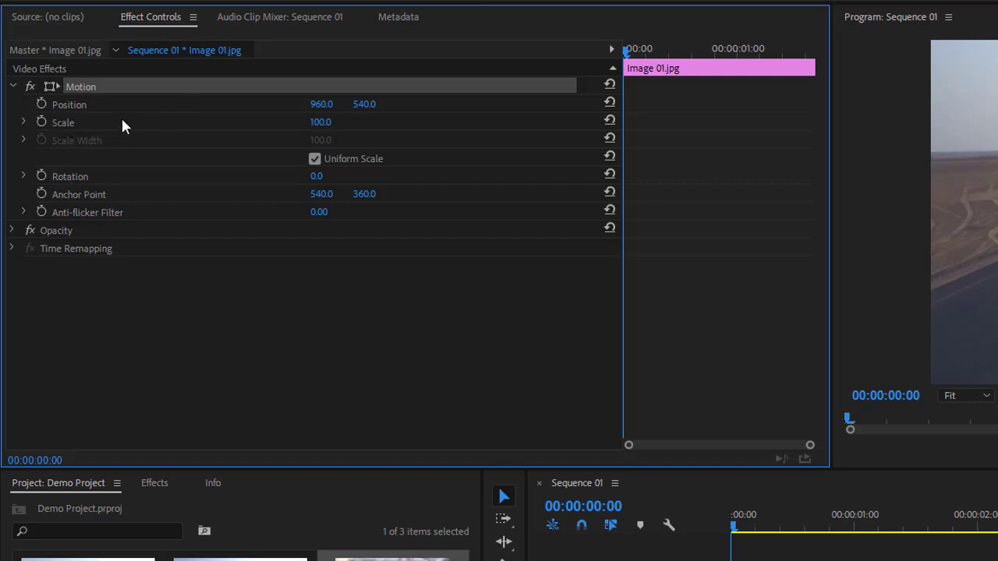
mouse_move(625, 48)
mouse_down()
mouse_move(650, 49)
mouse_move(622, 56)
mouse_up()
drag(736, 524, 714, 525)
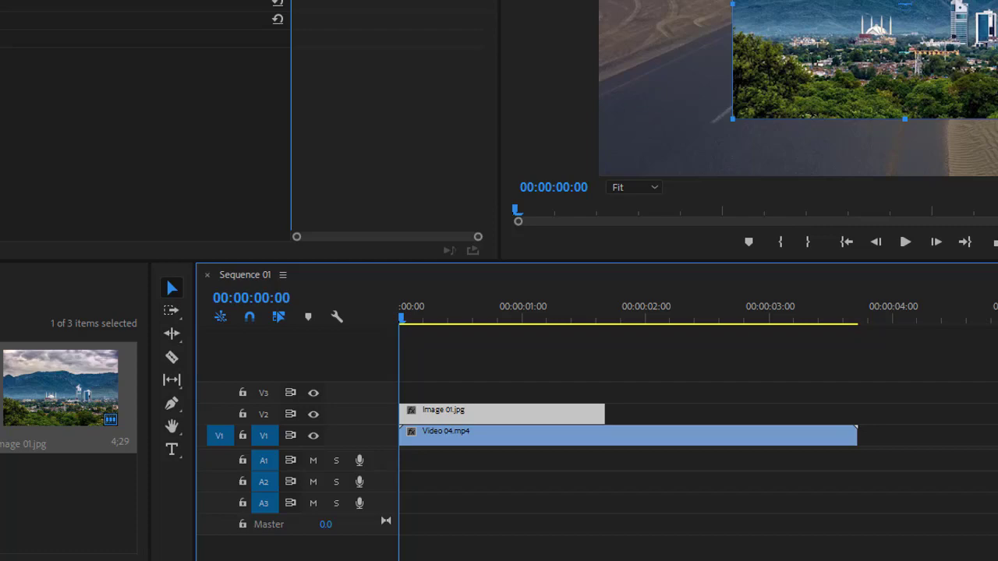
drag(342, 22, 390, 74)
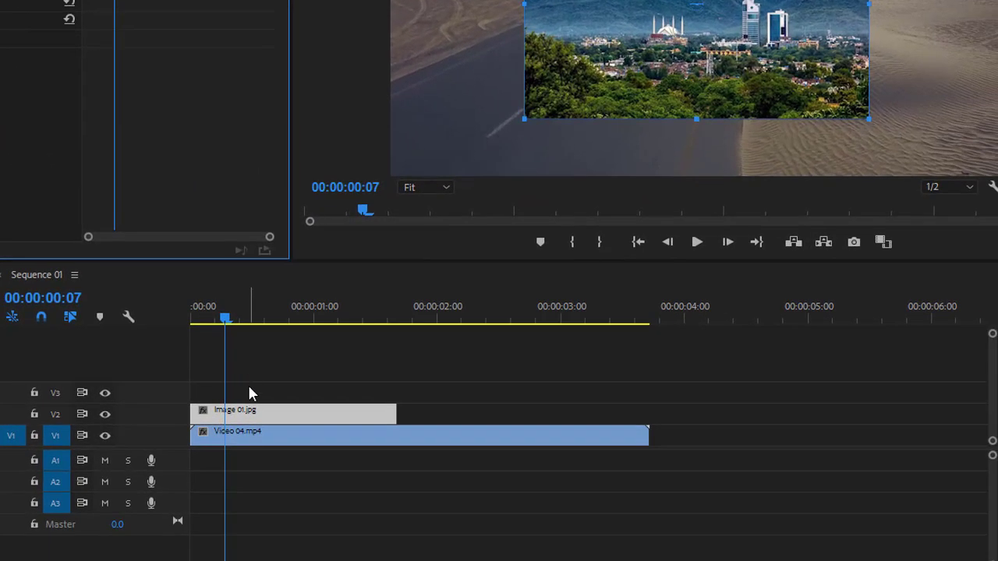
mouse_move(228, 319)
mouse_down()
mouse_move(263, 318)
mouse_move(213, 317)
mouse_move(263, 319)
mouse_move(223, 318)
mouse_up()
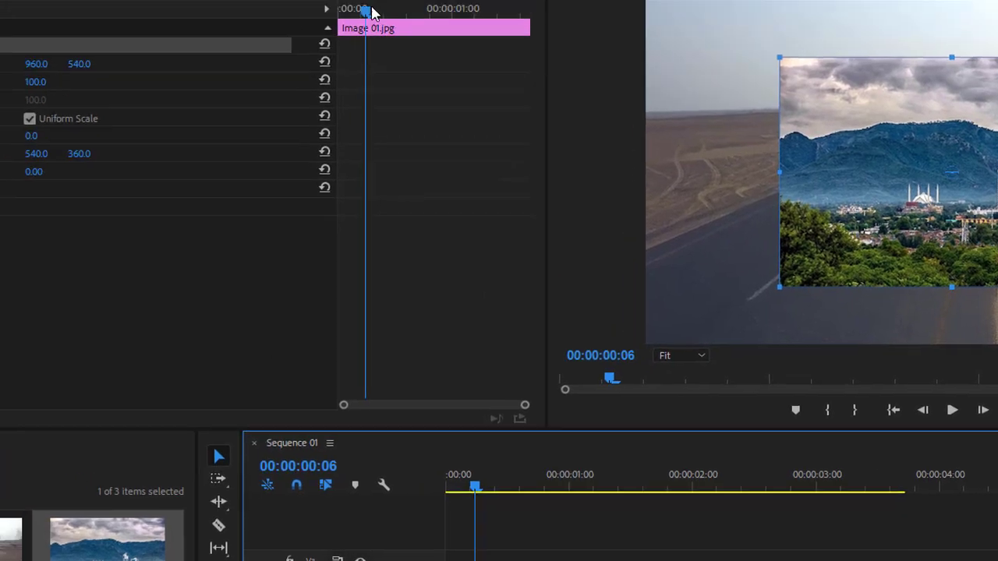
drag(402, 30, 409, 30)
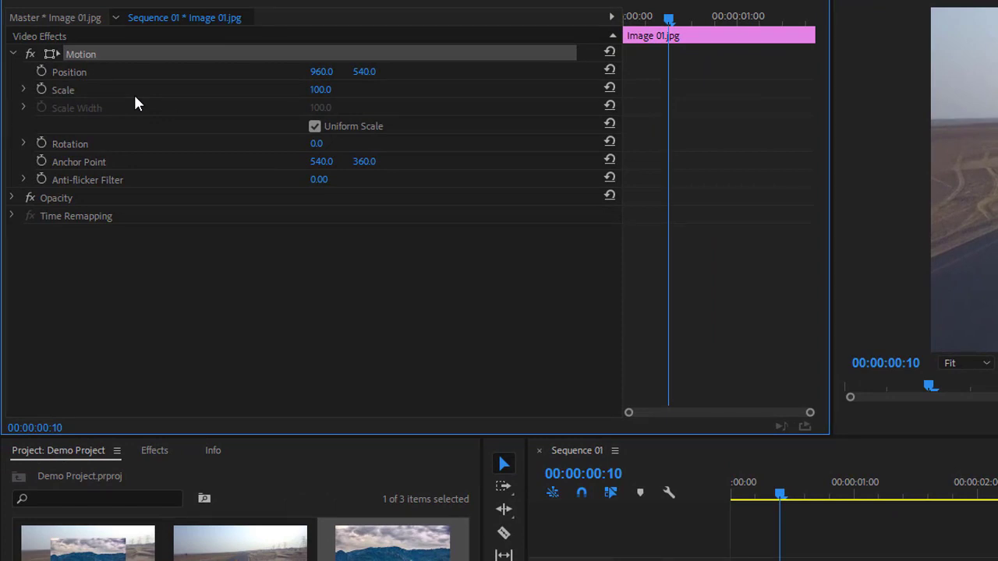
click(39, 71)
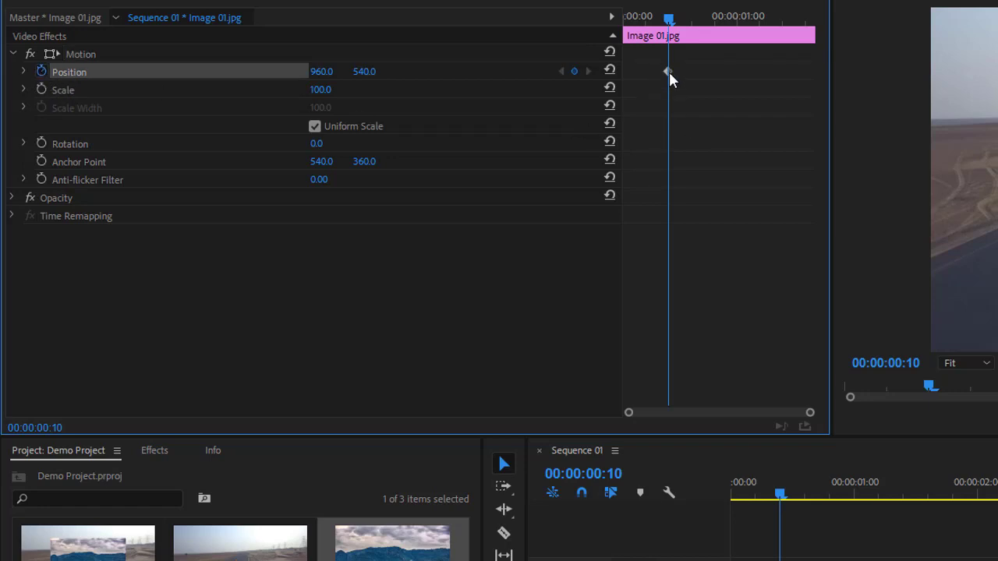
drag(668, 18, 726, 22)
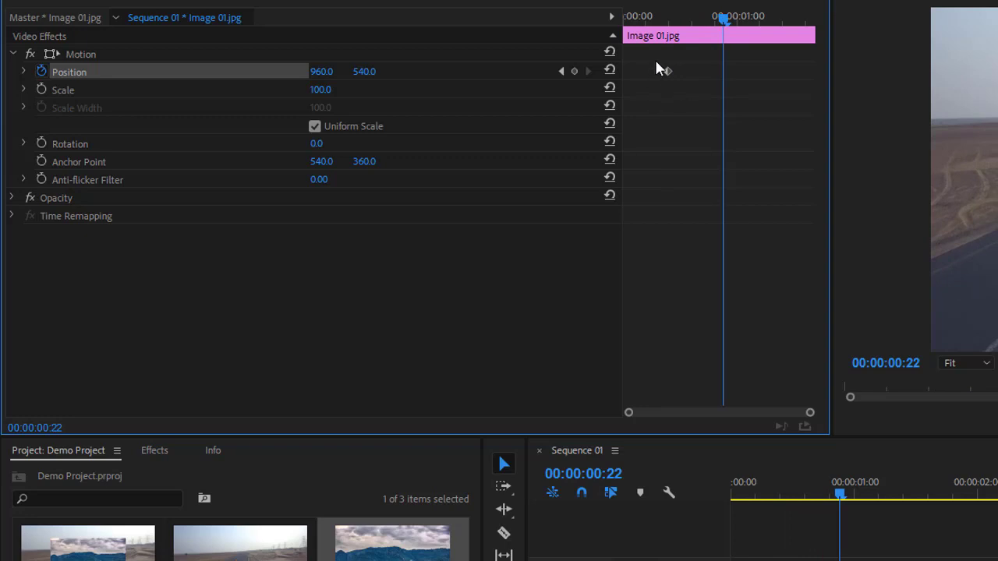
key(ctrl+z)
- Keyframe the horizontal Position of Image 01.jpg from -660 at 00:00:00:09 to 912 at 00:00:01:05
drag(723, 18, 667, 21)
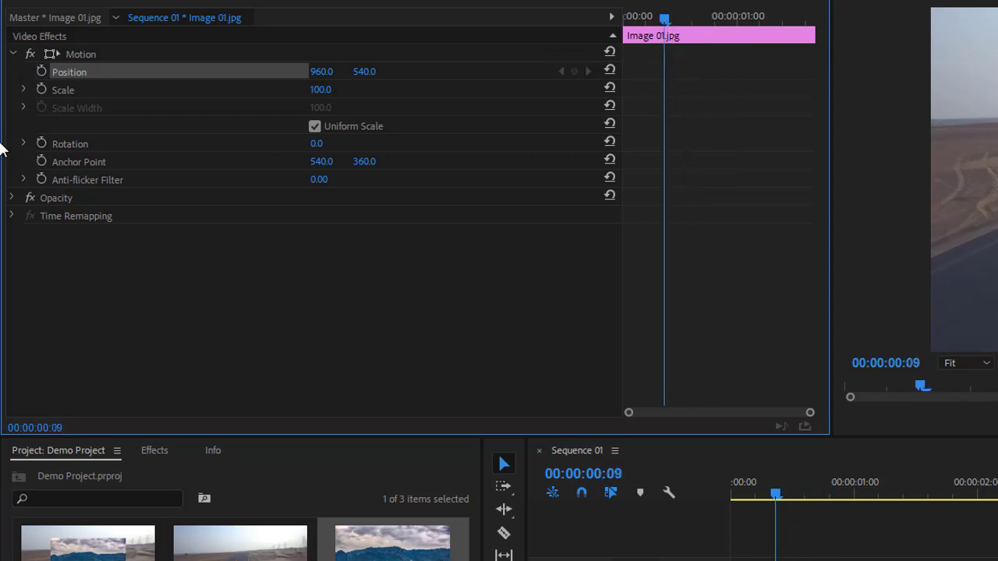
click(42, 71)
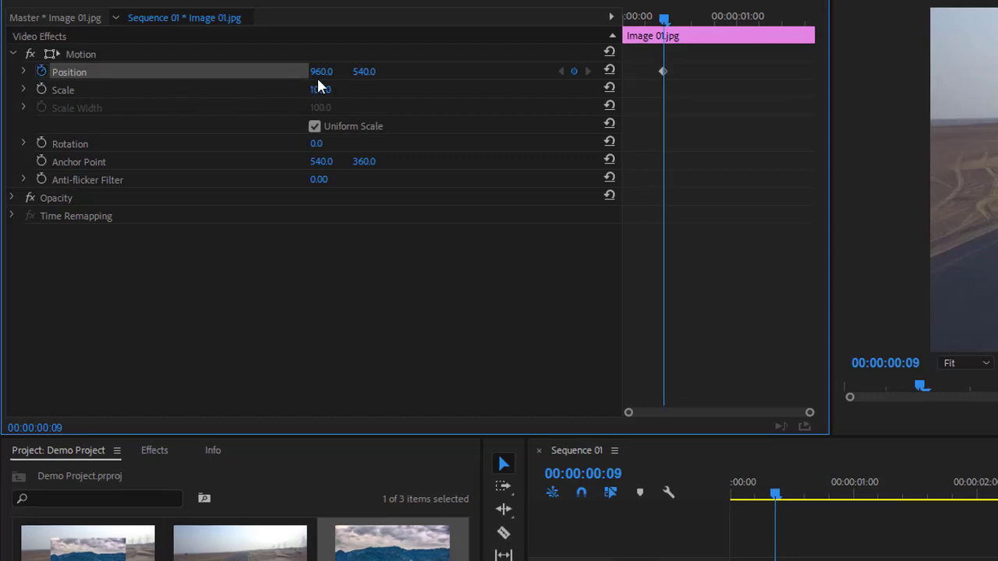
drag(323, 73, 4, 73)
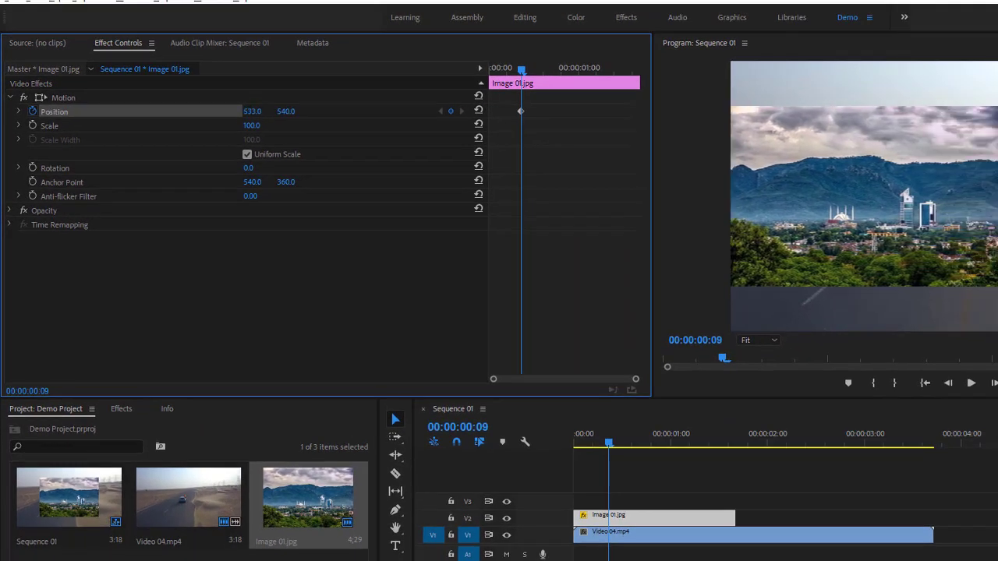
drag(252, 112, 4, 112)
drag(252, 111, 252, 111)
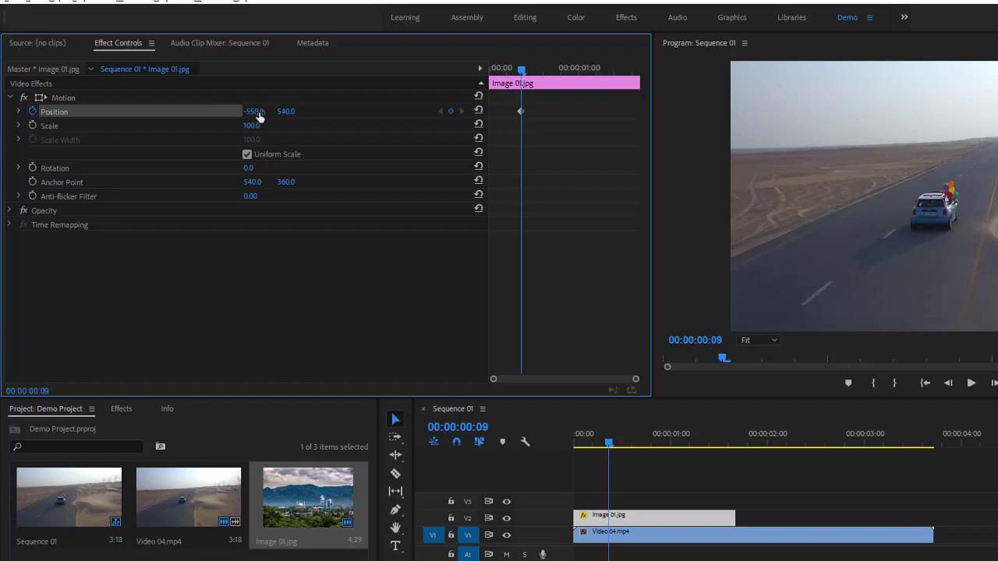
drag(256, 112, 177, 111)
drag(524, 72, 597, 71)
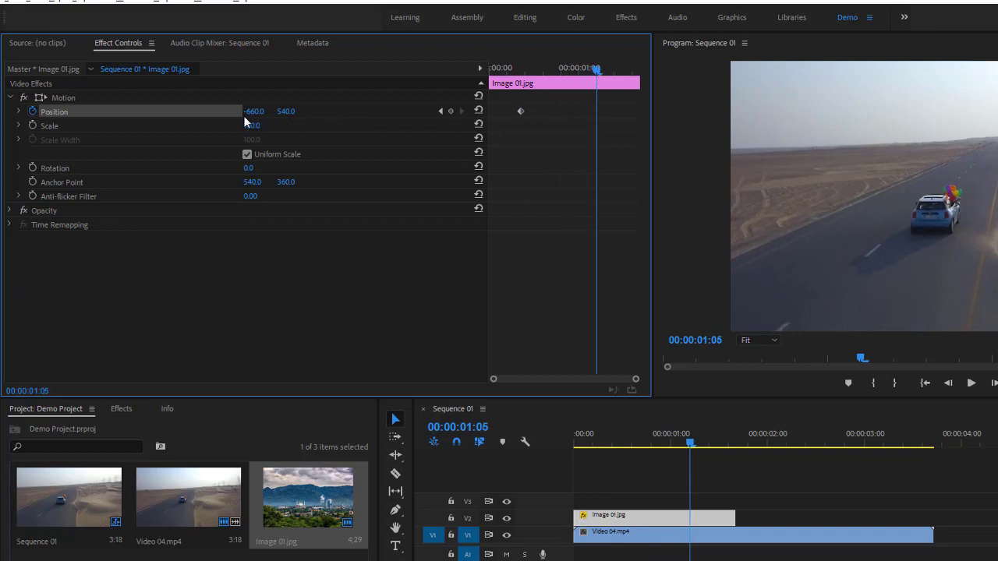
drag(257, 112, 931, 112)
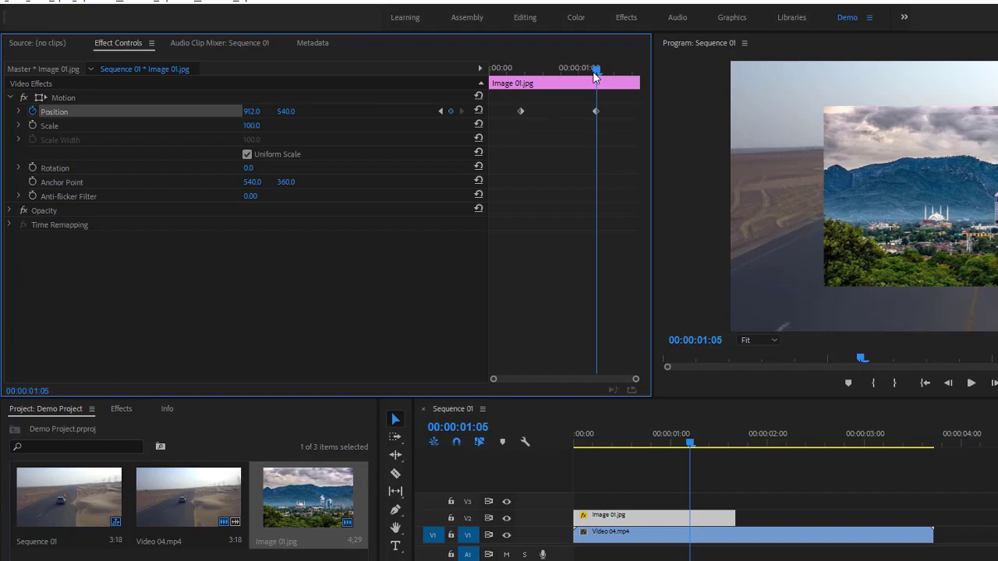
- Play the position animation from the sequence start and undo the Position keyframes on Image 01.jpg
drag(595, 71, 447, 72)
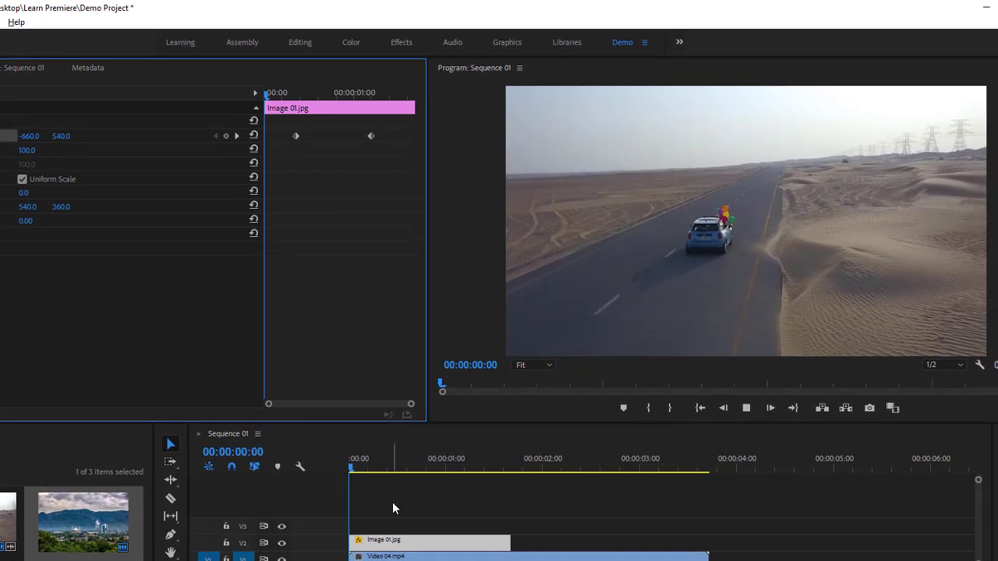
key(space)
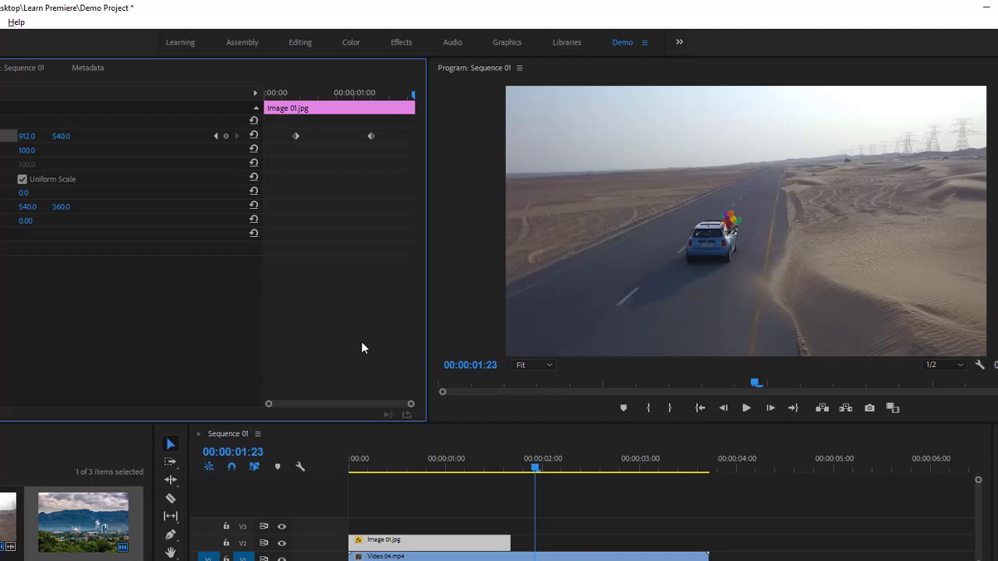
drag(284, 92, 316, 104)
key(ctrl+z)
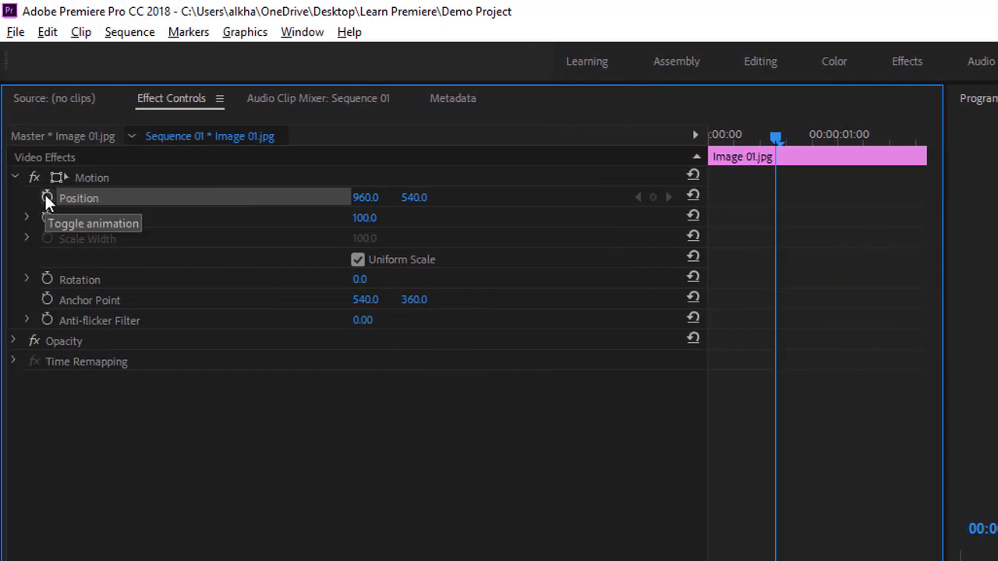
- Animate Image 01.jpg sliding in from beyond the frame's left edge at 00:00:00:13 to about 1083.4, 550.7 at 00:00:01:06, moving it directly in the preview
click(45, 195)
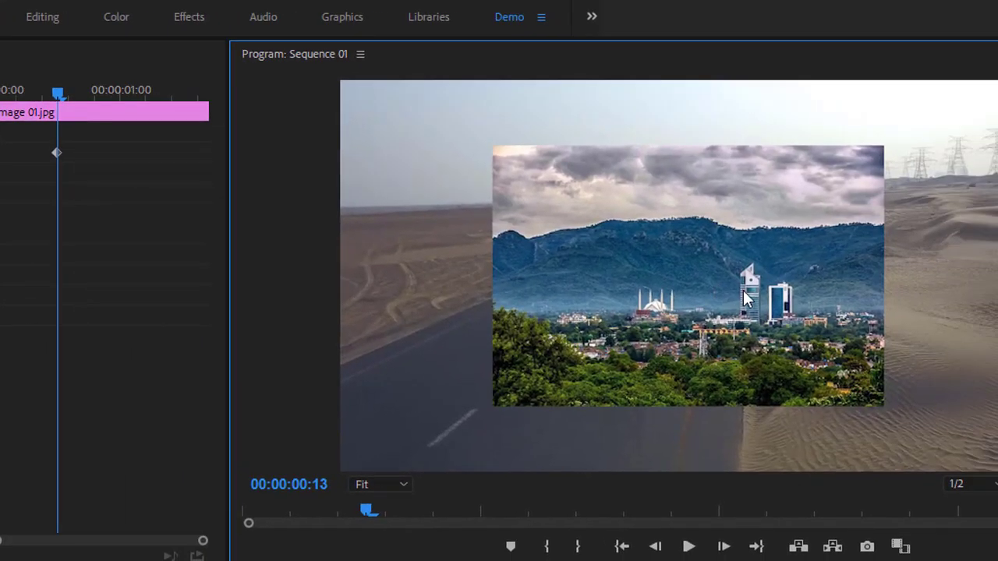
double_click(872, 298)
drag(826, 304, 227, 301)
drag(58, 92, 153, 92)
drag(268, 271, 911, 265)
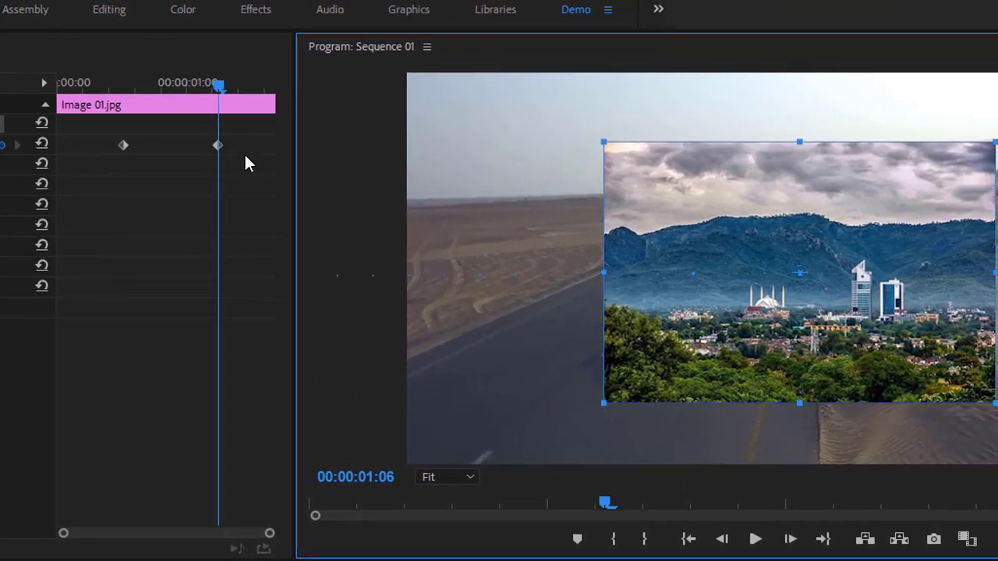
- Play the sequence from the start to preview the image's slide-in movement
key(Home)
key(space)
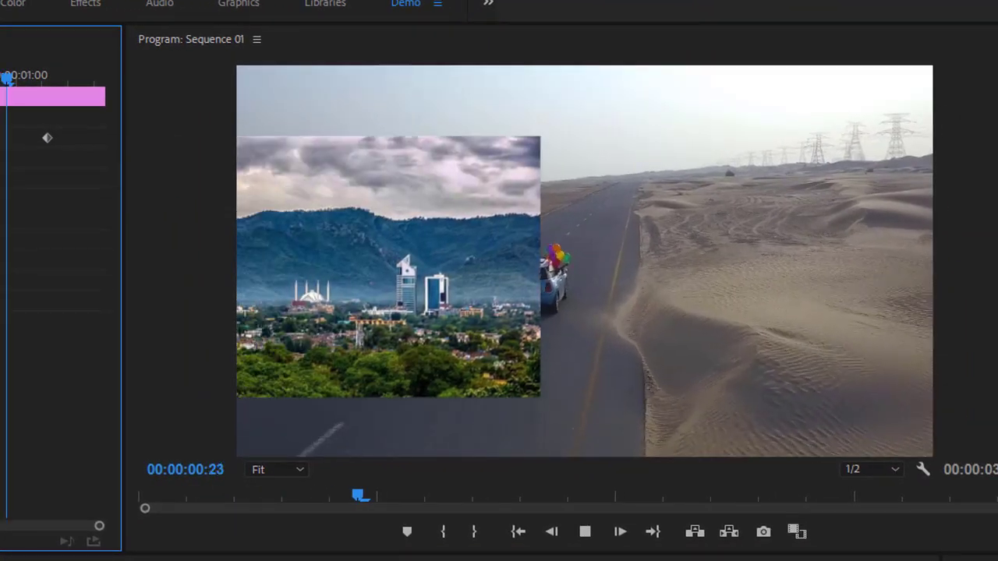
key(space)
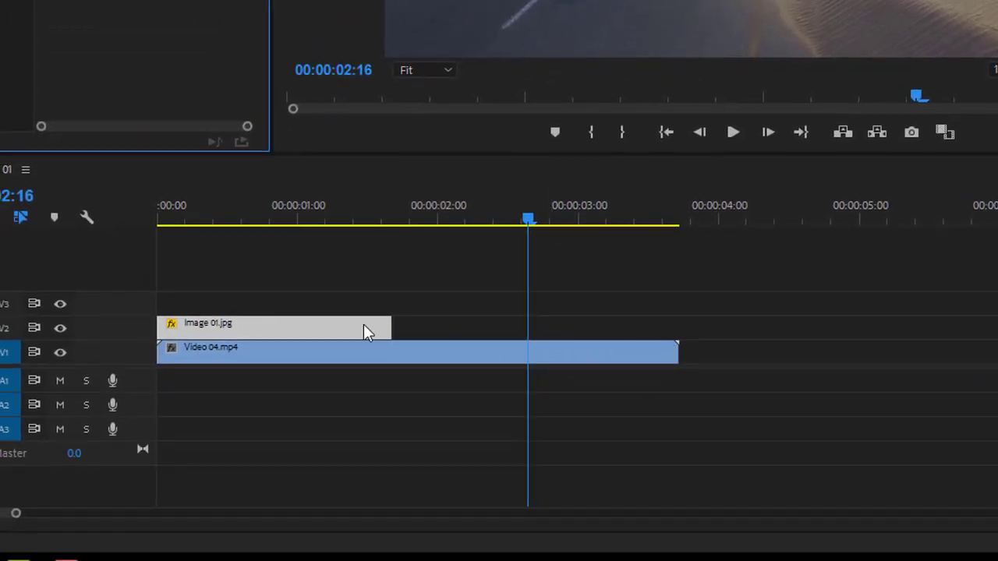
- Extend Image 01.jpg on V2 to the end of Video 04.mp4 and play the sequence from the start
drag(386, 326, 677, 328)
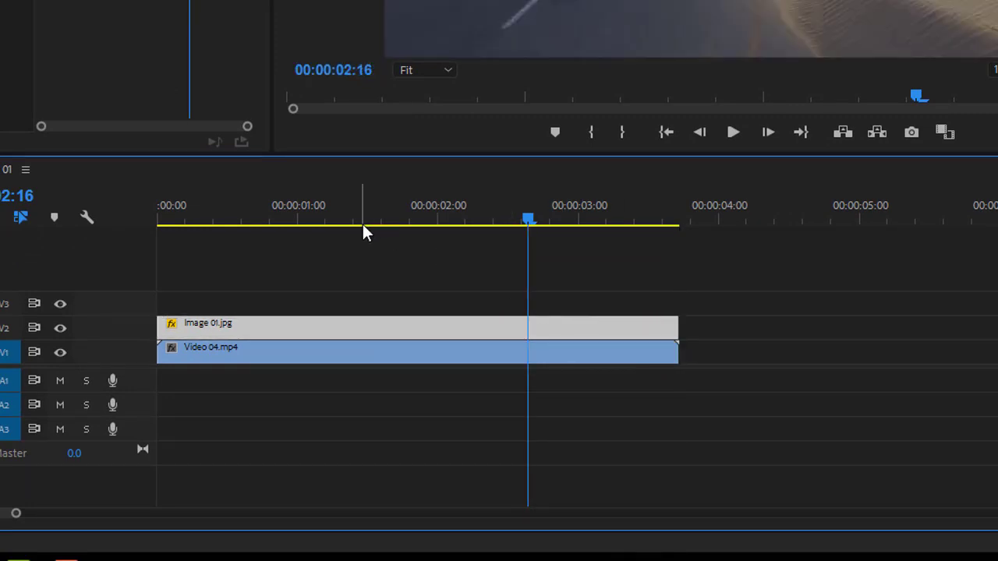
drag(363, 225, 160, 226)
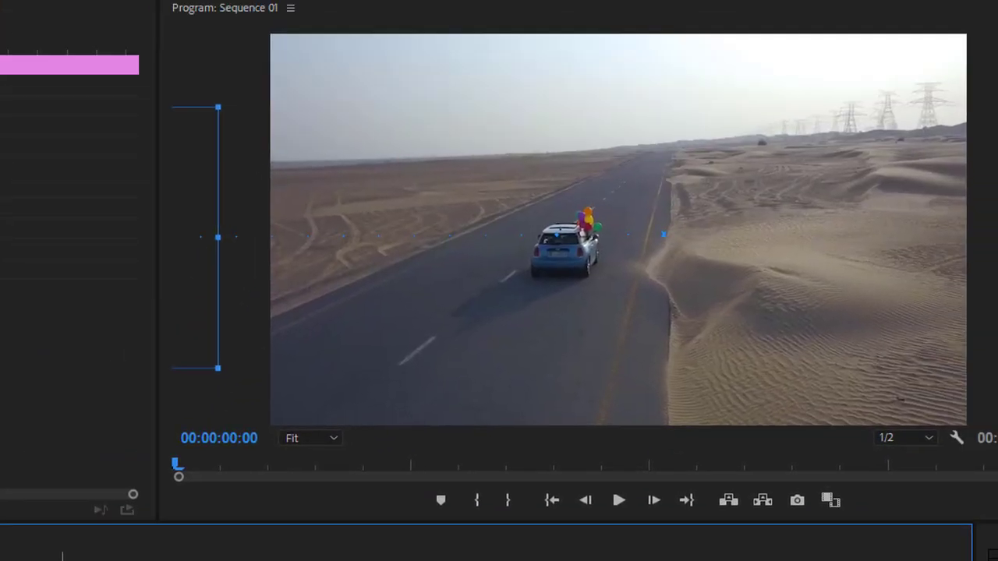
key(space)
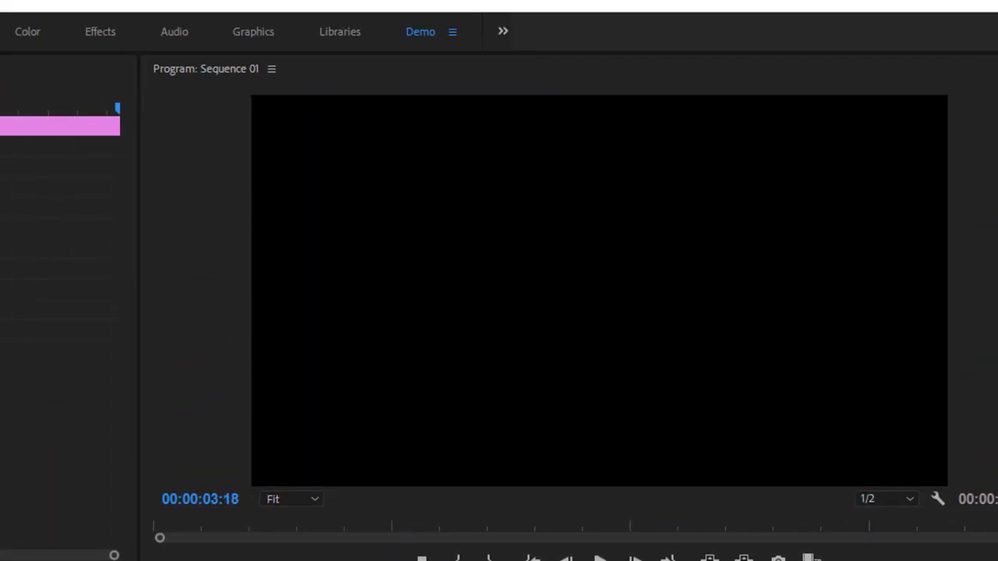
- Add a Position keyframe to Image 01.jpg at 00:00:02:10 that holds the image's placement
drag(605, 480, 561, 481)
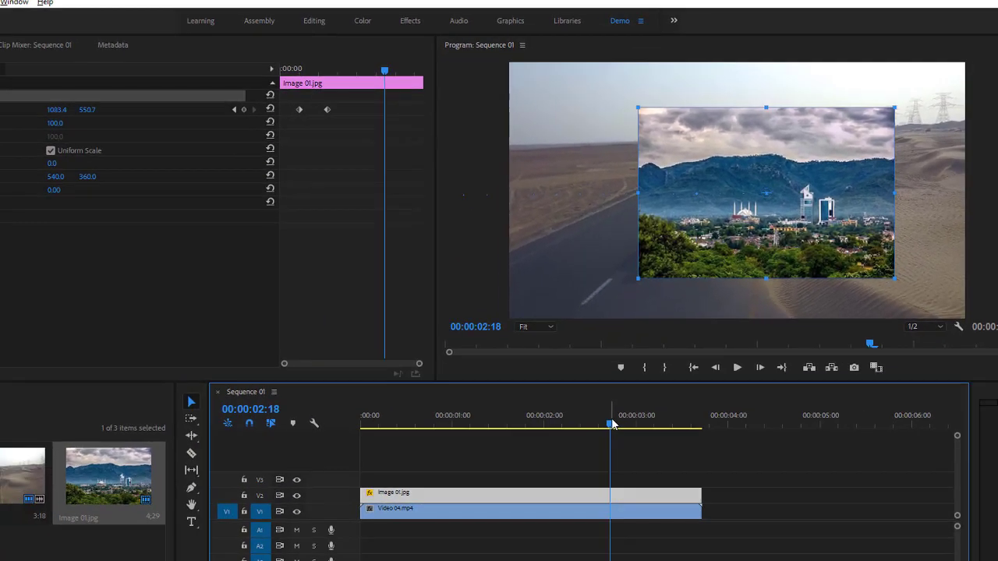
drag(612, 421, 585, 426)
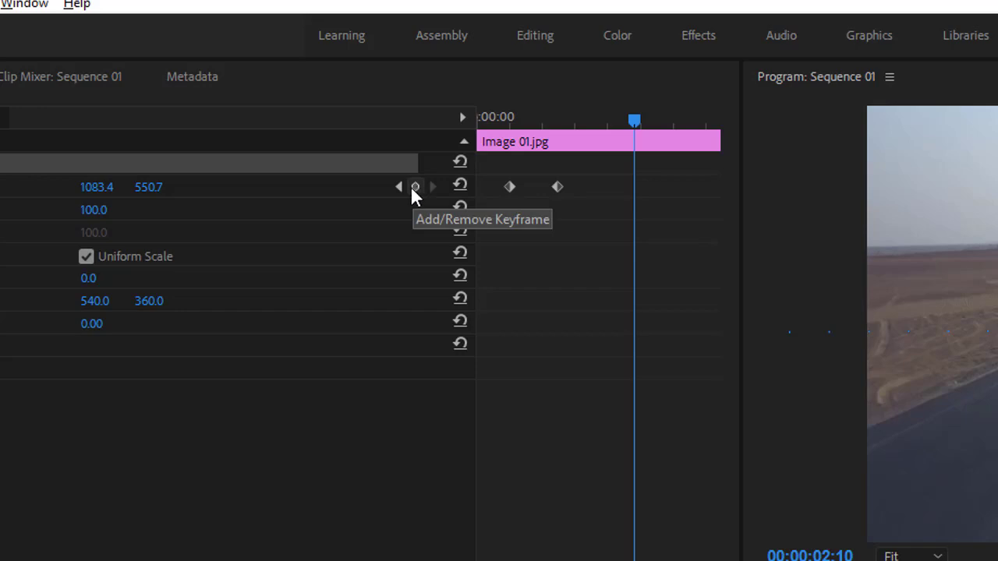
click(415, 195)
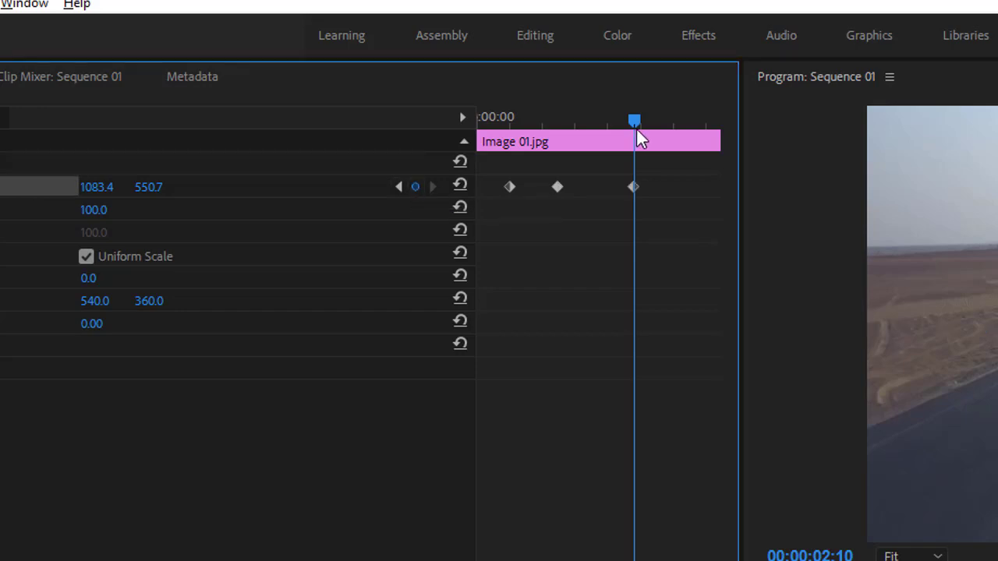
- At 00:00:03:13, move Image 01.jpg completely out of the frame past its left edge
drag(636, 121, 706, 121)
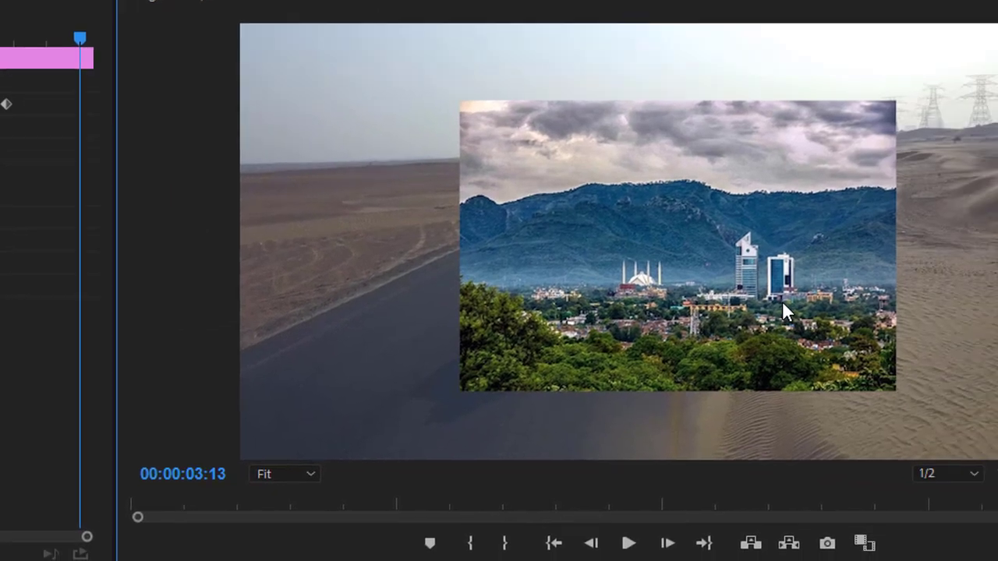
click(782, 301)
drag(837, 271, 291, 273)
drag(166, 290, 110, 290)
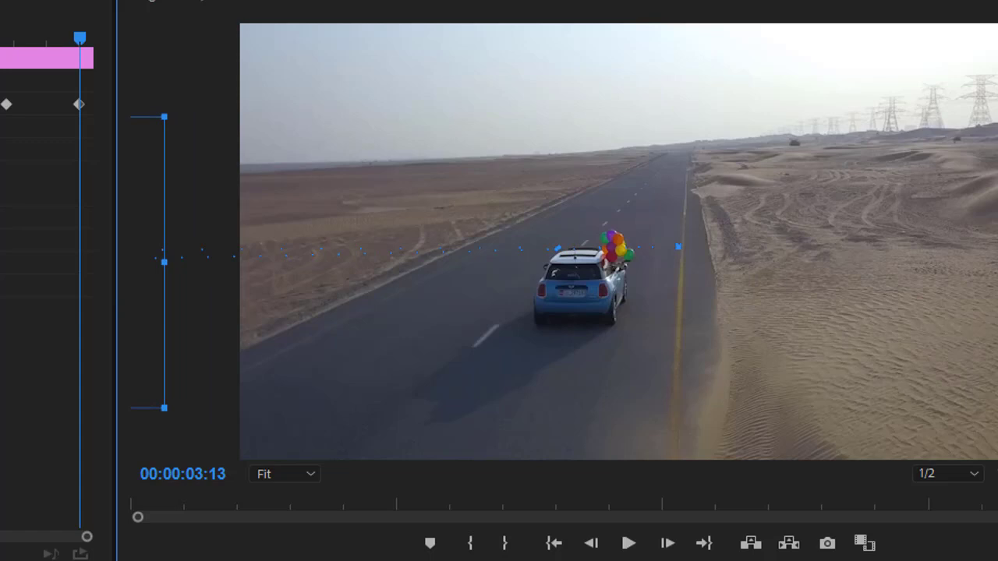
- Play the sequence from the start to preview the image sliding in and out, and return to the start
mouse_move(52, 25)
mouse_down()
mouse_move(129, 26)
mouse_move(35, 29)
mouse_up()
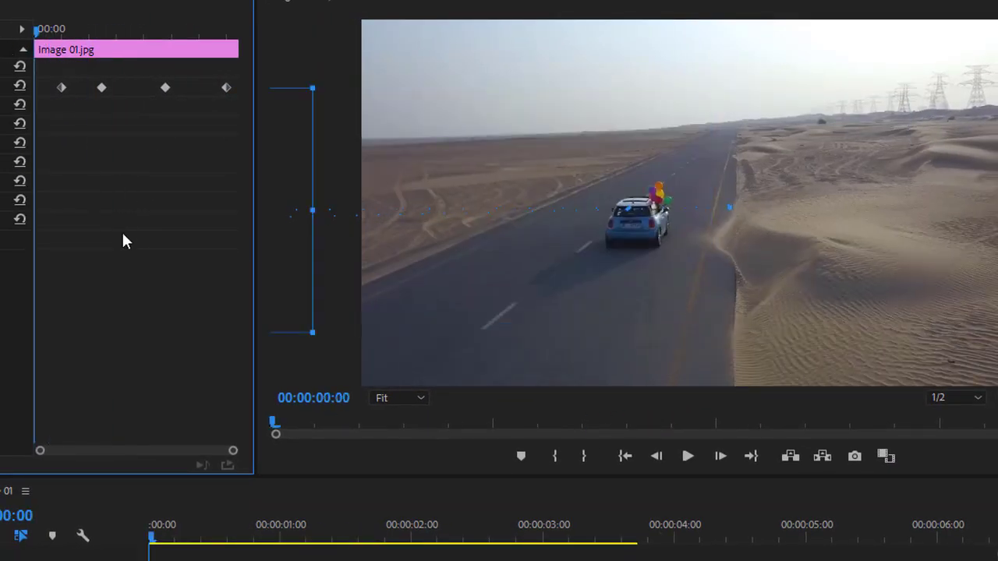
key(space)
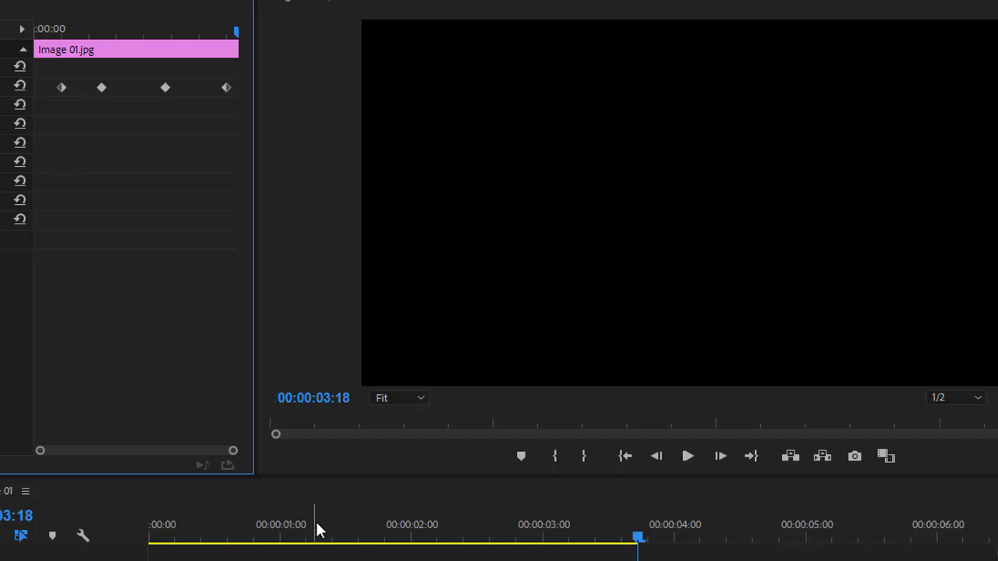
drag(325, 530, 148, 536)
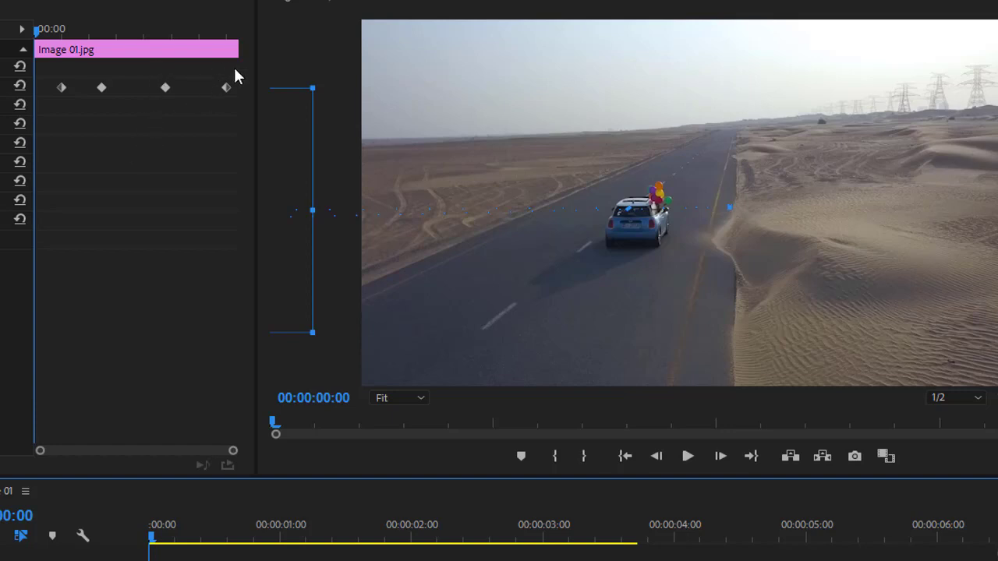
- Delete all Position keyframes of Image 01.jpg and switch off its Position animation
drag(230, 69, 47, 123)
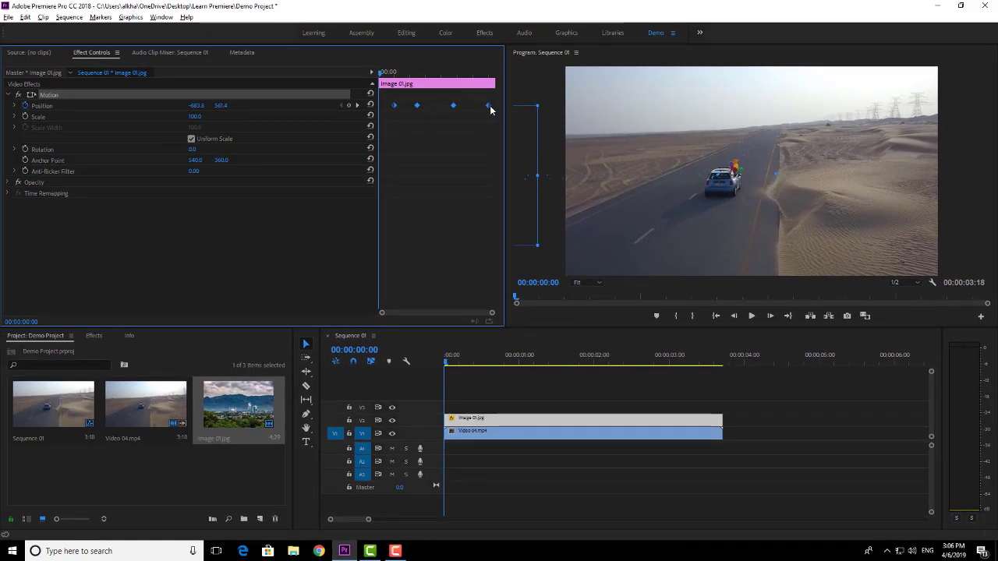
key(Delete)
click(26, 106)
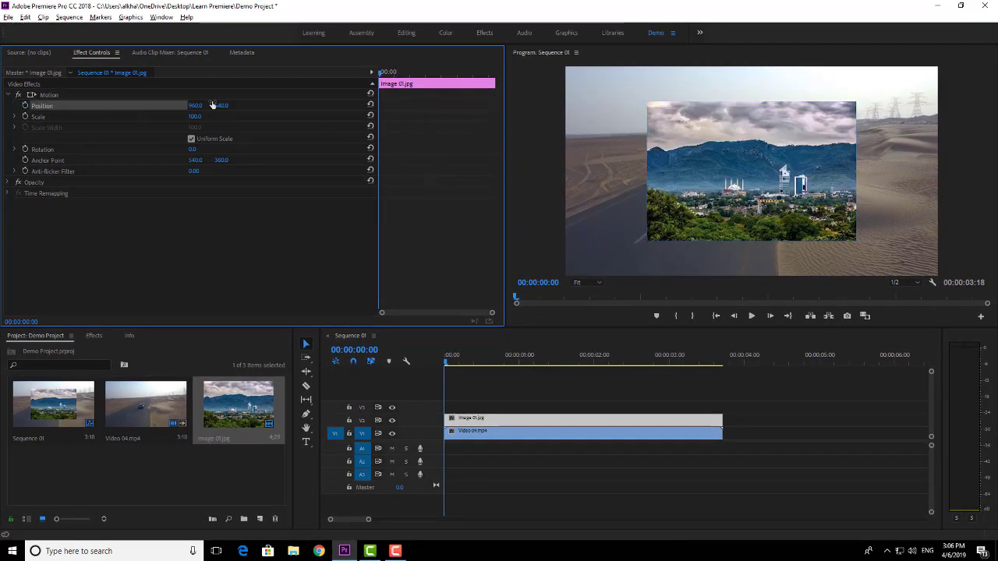
click(768, 222)
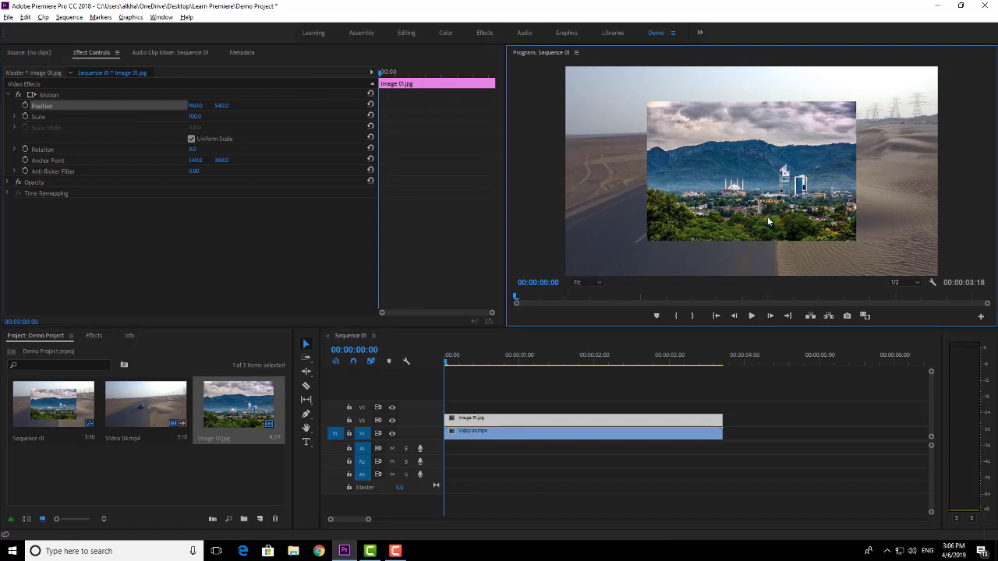
- Delete Image 01.jpg from the sequence and apply the Fast Color Corrector effect to Video 04.mp4
key(Delete)
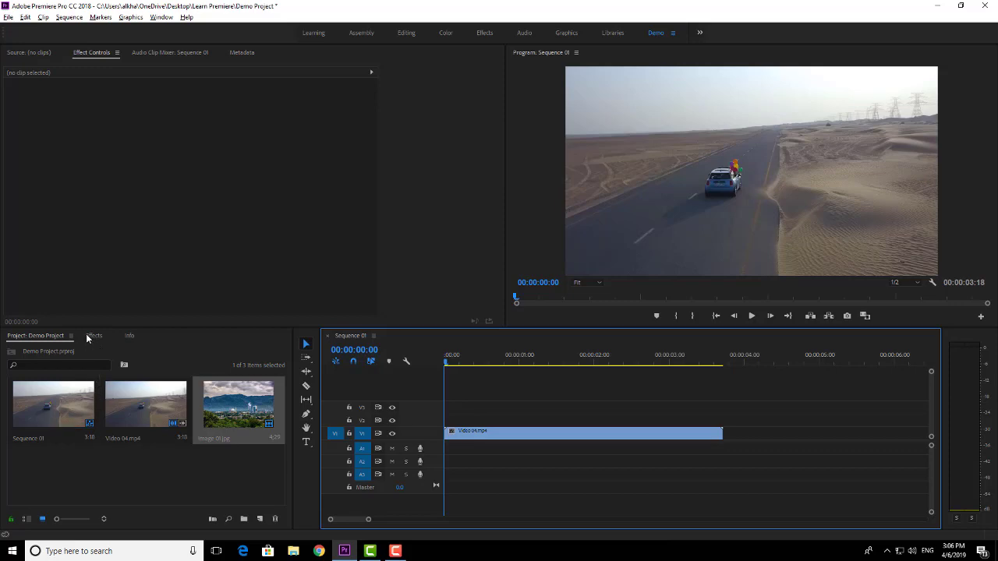
click(92, 337)
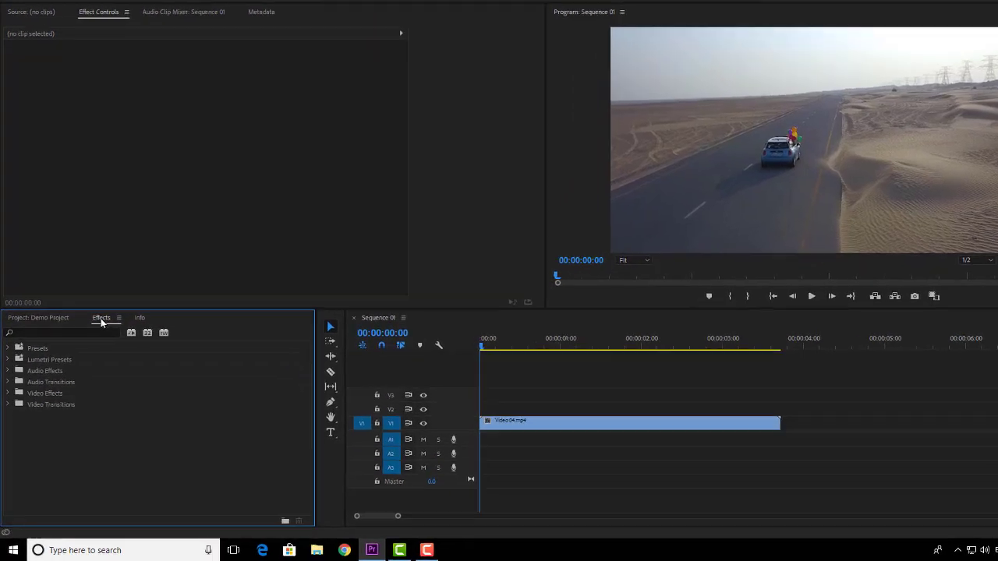
click(86, 330)
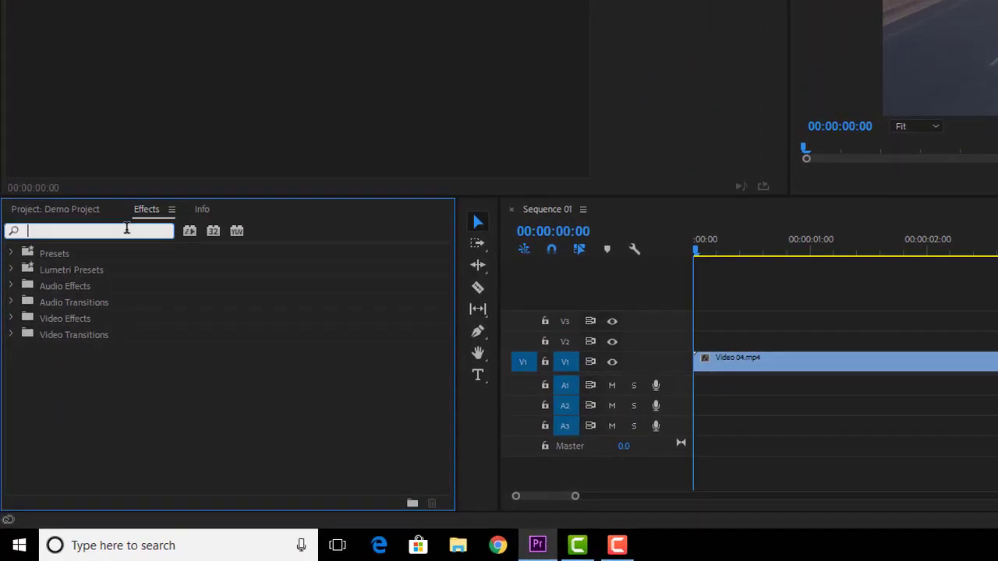
text(cor)
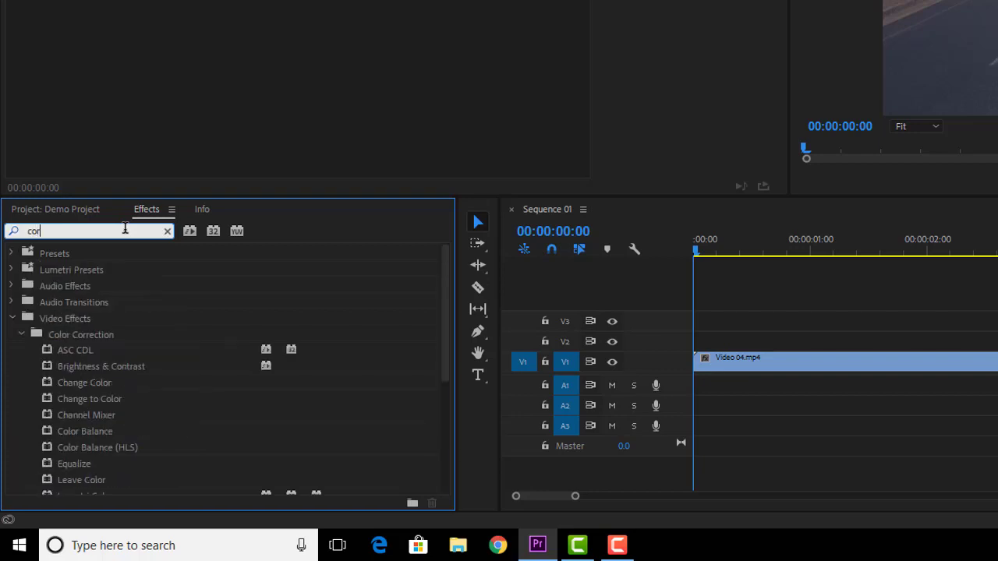
text(rector)
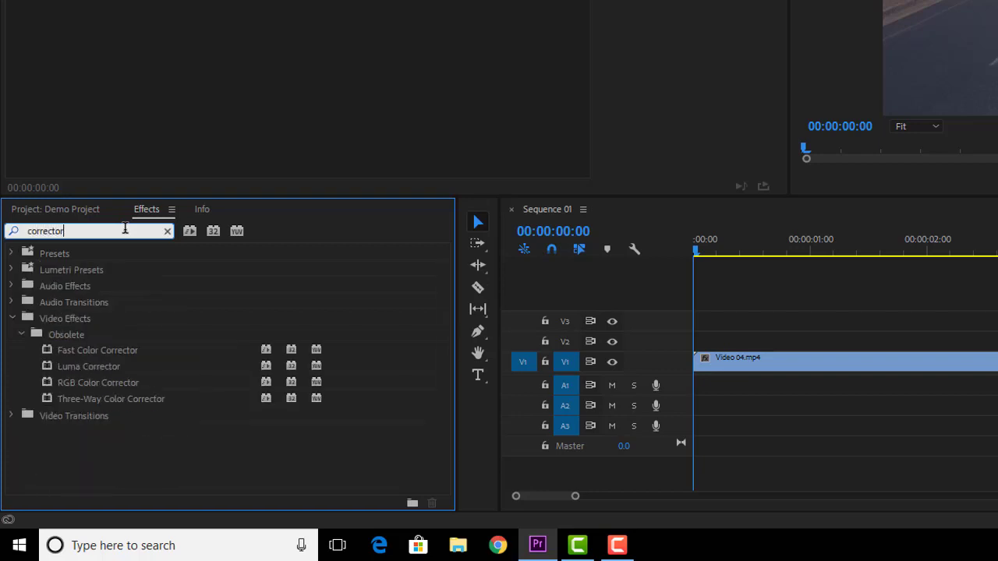
drag(78, 357, 742, 359)
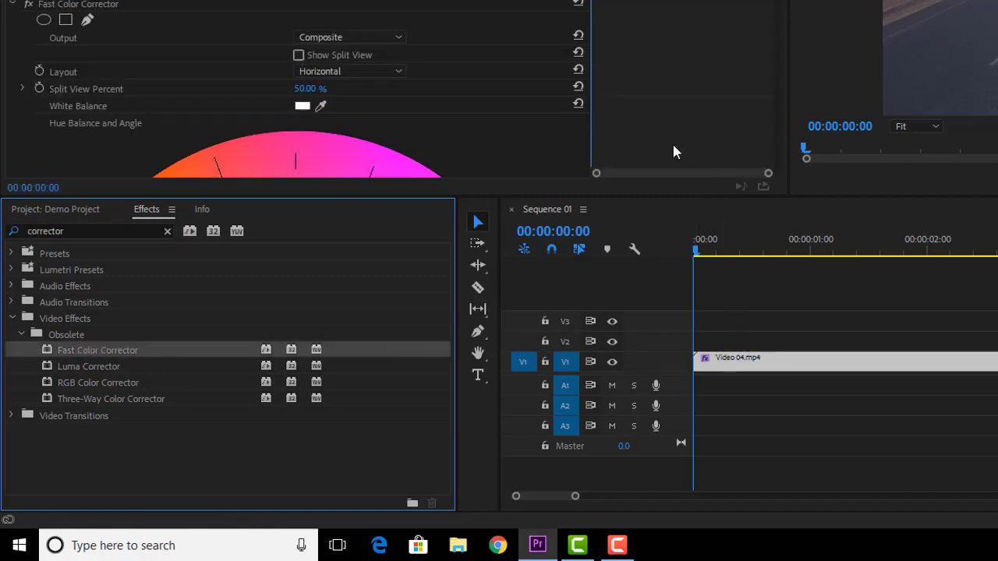
- Switch on keyframe animation for the Fast Color Corrector's Hue Angle at 00:00:00:00
scroll(469, 140, down, 5)
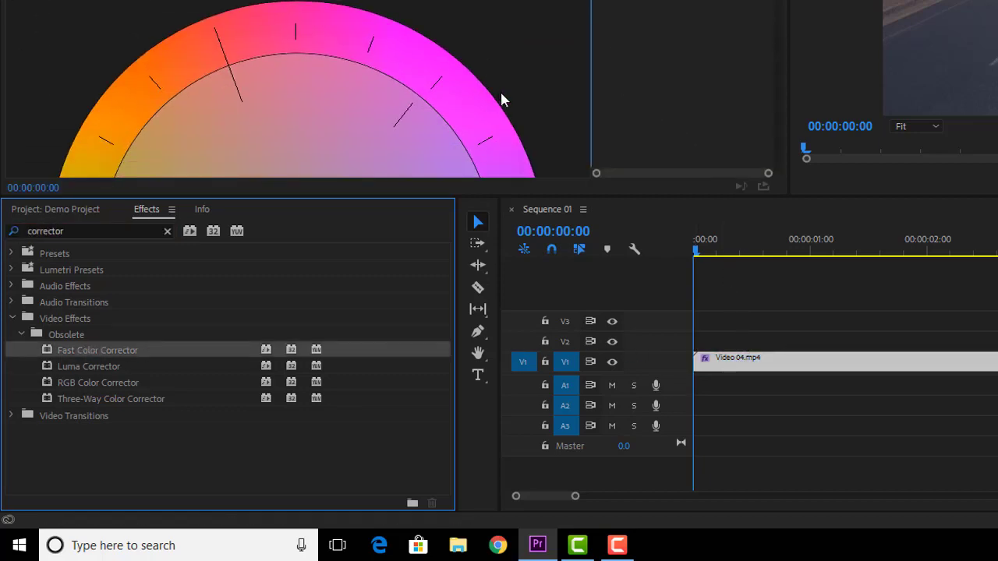
scroll(511, 74, down, 8)
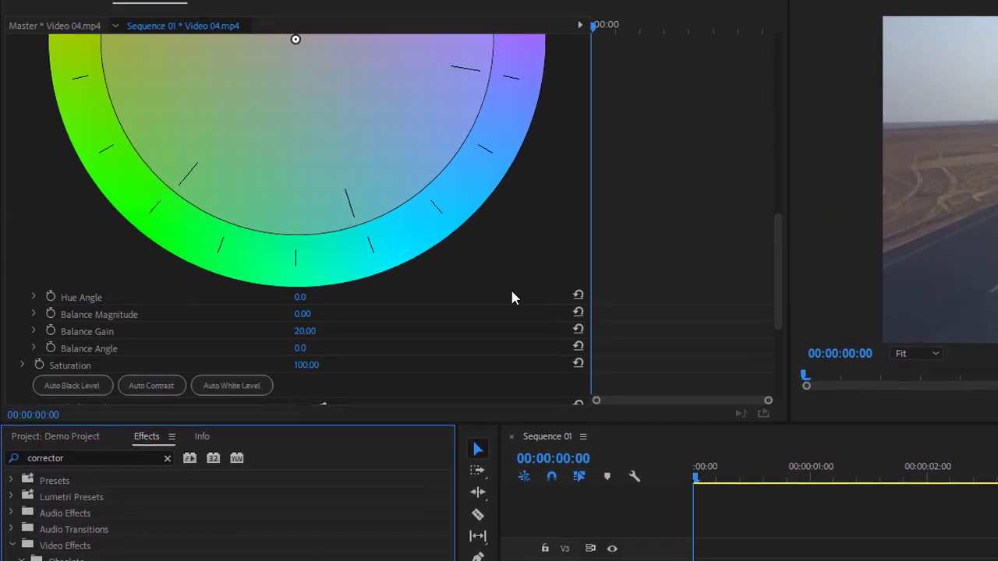
scroll(512, 298, down, 3)
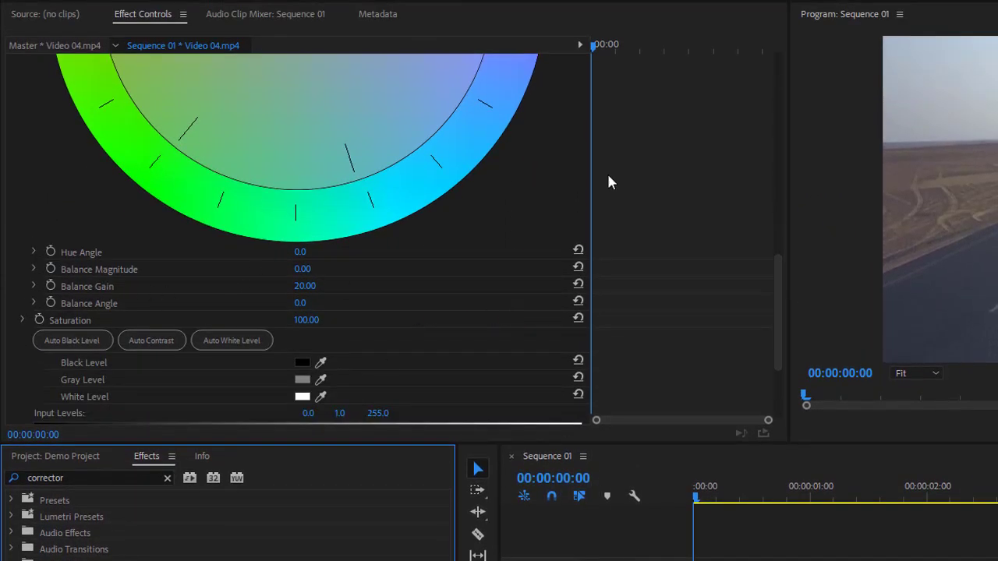
drag(604, 44, 567, 60)
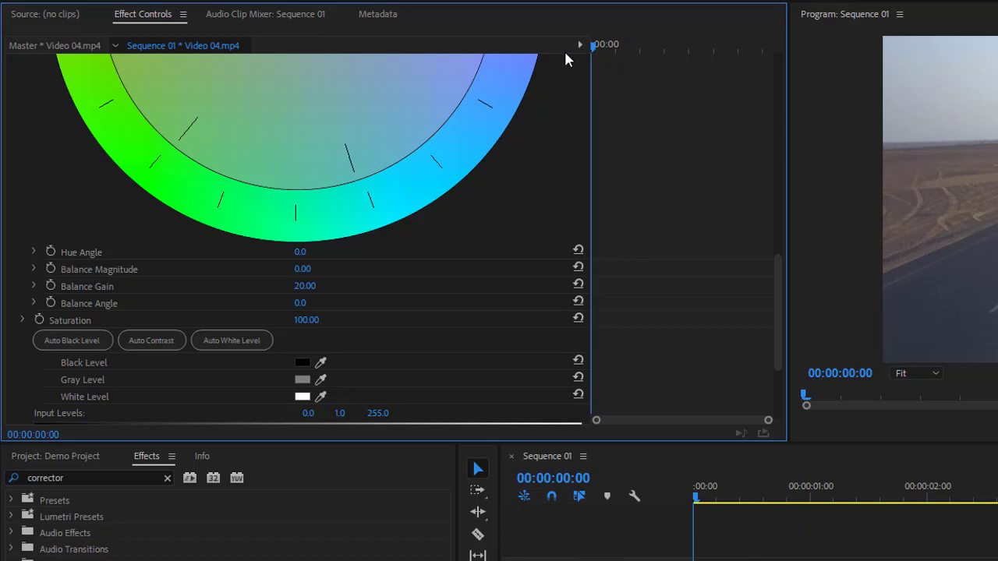
click(49, 252)
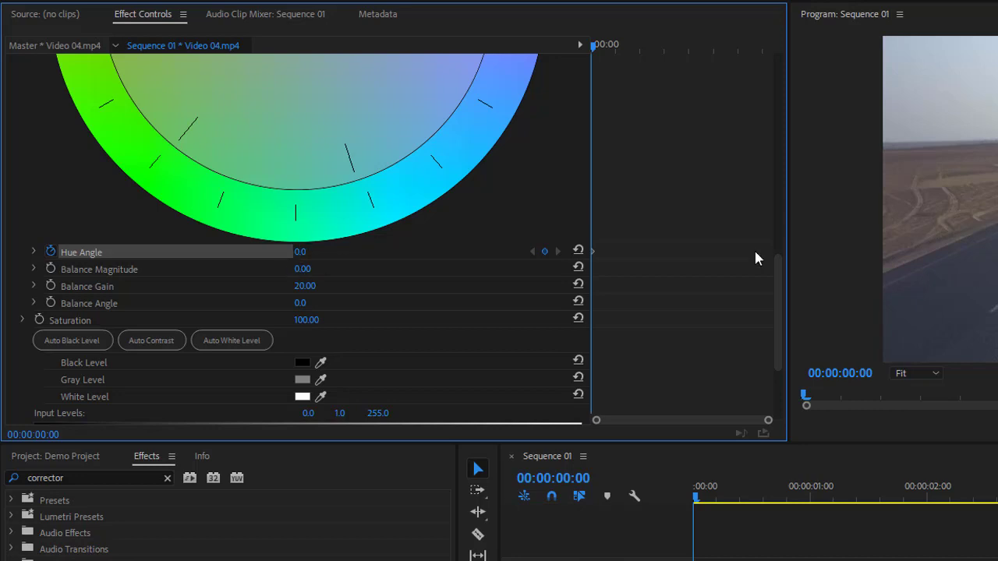
- Try shifting the color balance toward blue at 00:00:00:19 and toward violet at 00:00:02:01 on the color wheel
drag(599, 45, 627, 44)
scroll(421, 280, up, 3)
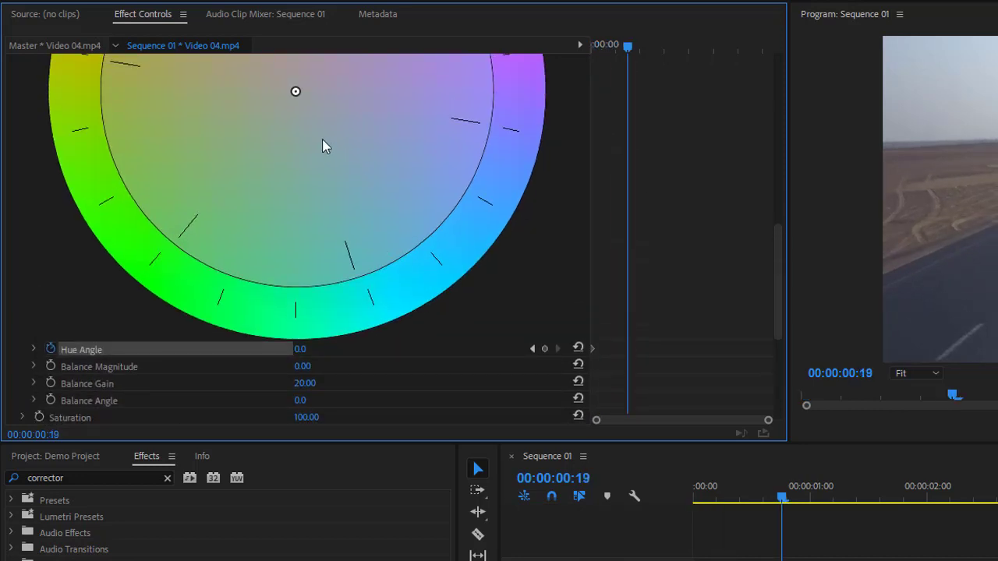
mouse_move(322, 147)
mouse_down()
mouse_move(323, 130)
mouse_move(342, 145)
mouse_up()
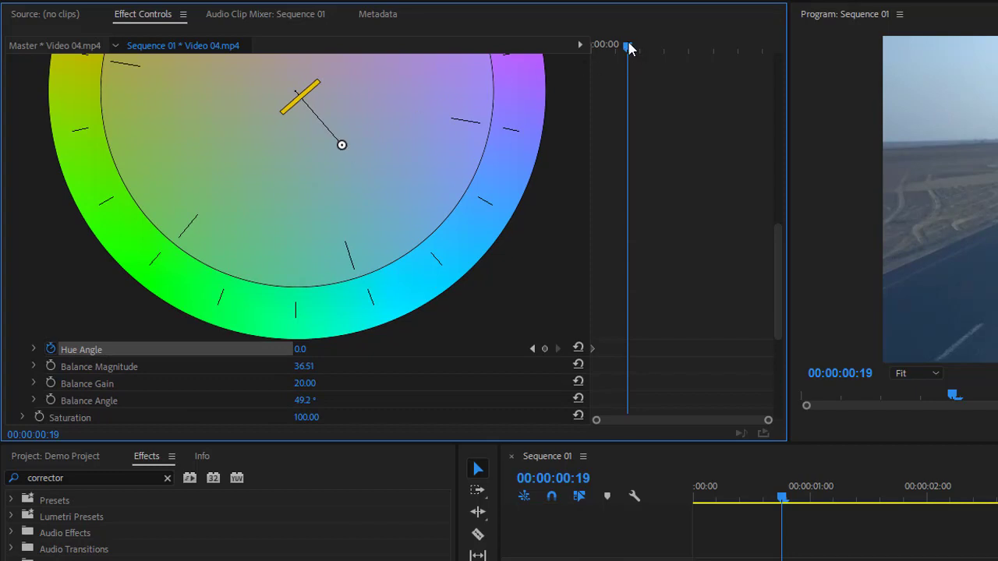
drag(628, 47, 693, 49)
drag(342, 145, 446, 76)
scroll(456, 246, up, 3)
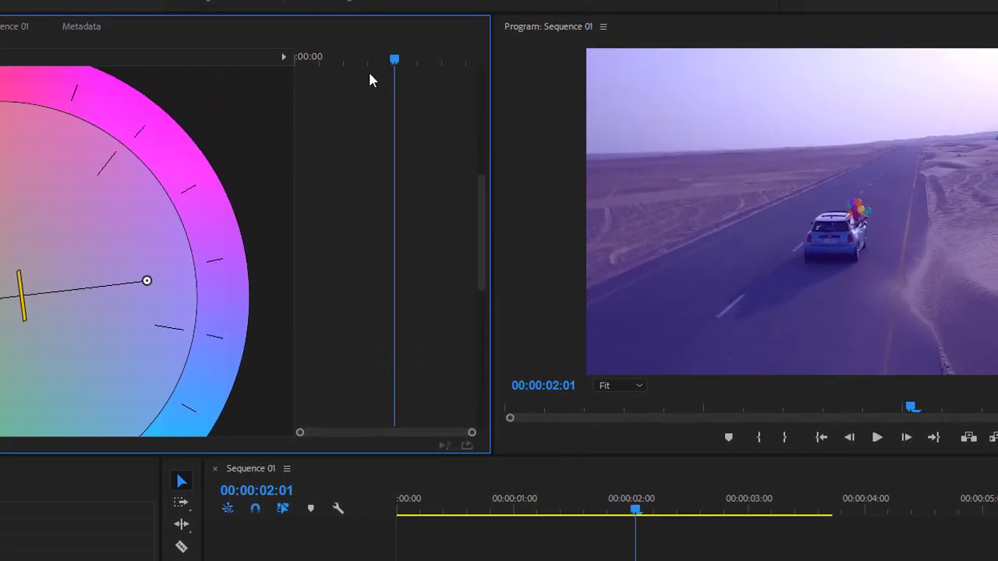
drag(390, 60, 431, 63)
scroll(243, 295, down, 3)
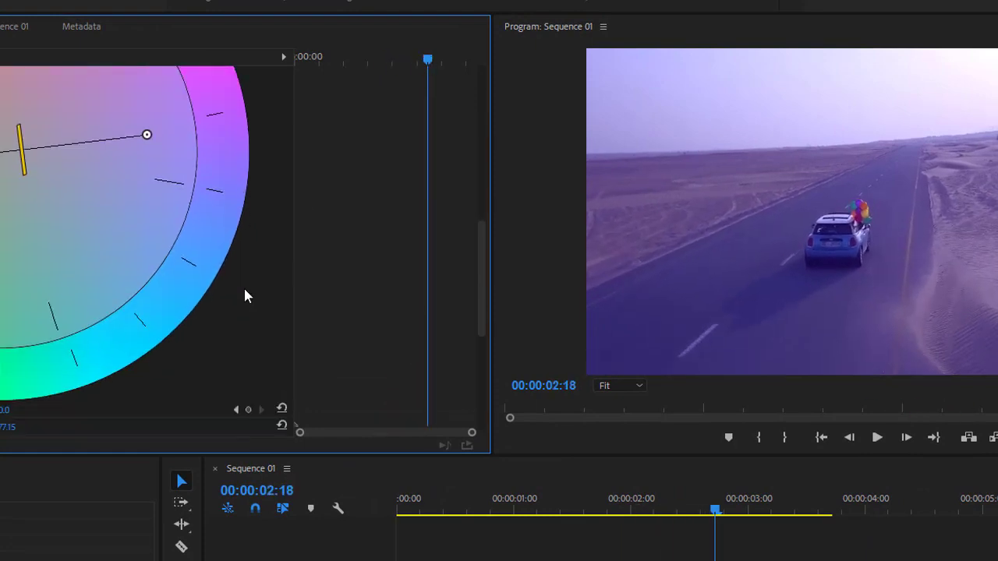
scroll(244, 296, down, 3)
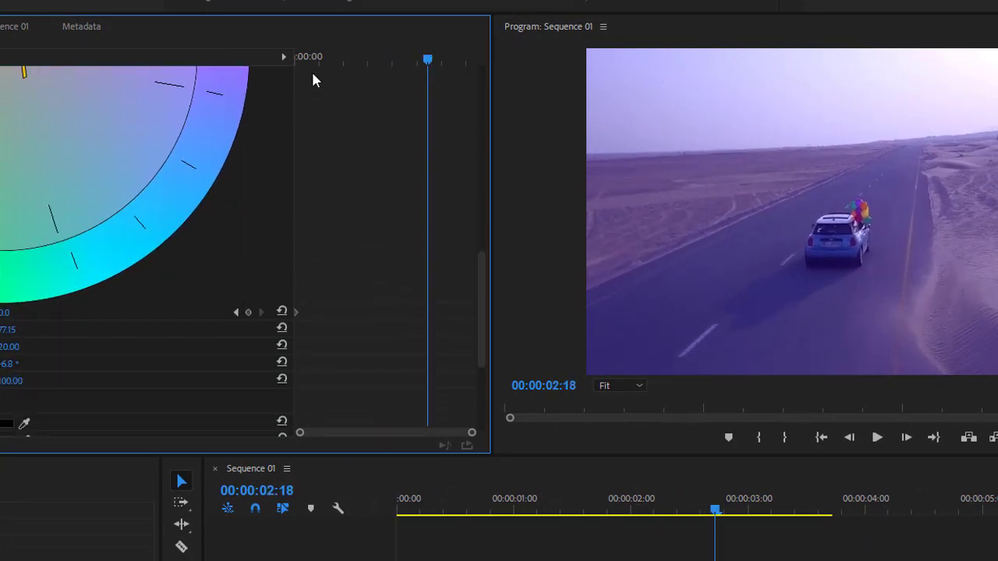
- Undo the color balance changes and the Hue Angle animation, and return to 00:00:00:00
key(ctrl+z)
key(ctrl+z)
click(298, 61)
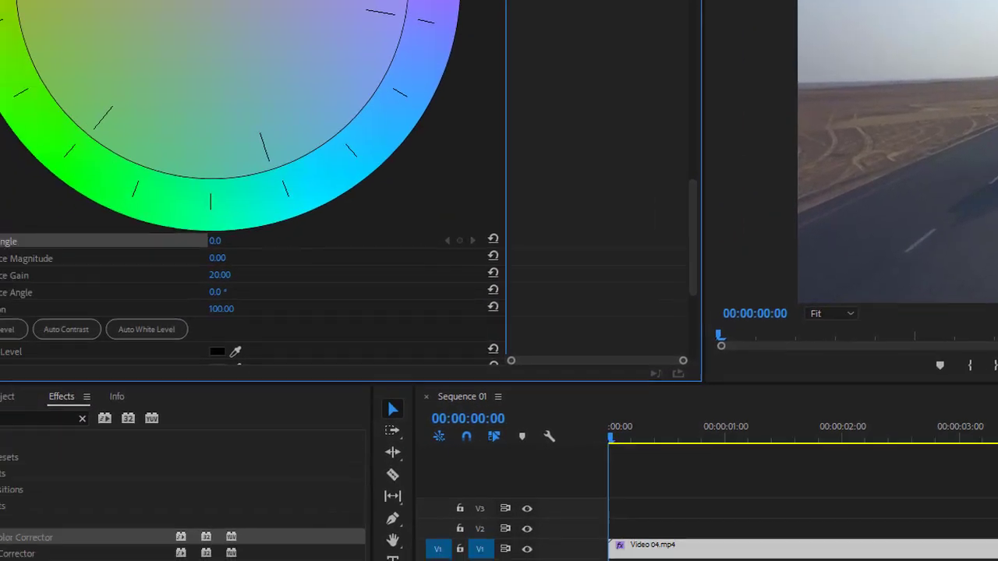
- Keyframe Hue Angle at 75.0° from 00:00:00:00, hold it with two intermediate keyframes, and reset it to 0.0° at 00:00:02:23
click(25, 221)
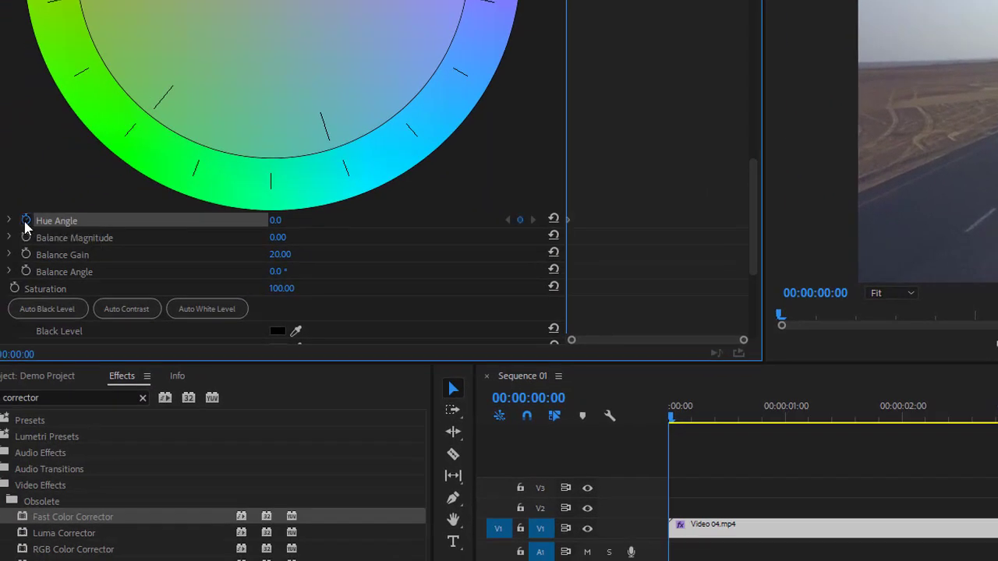
drag(274, 221, 315, 217)
drag(547, 59, 675, 66)
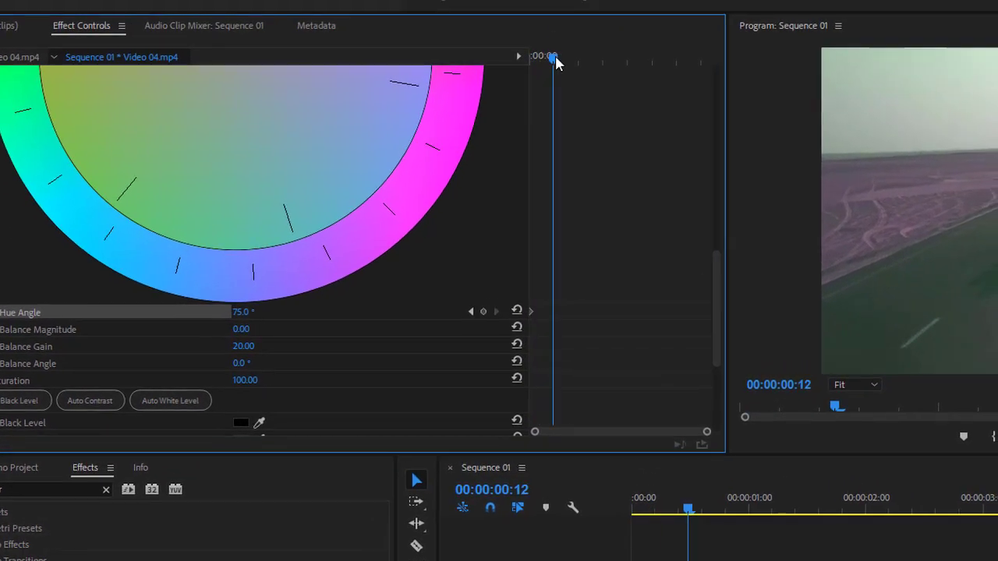
click(483, 313)
scroll(307, 400, up, 1)
click(482, 362)
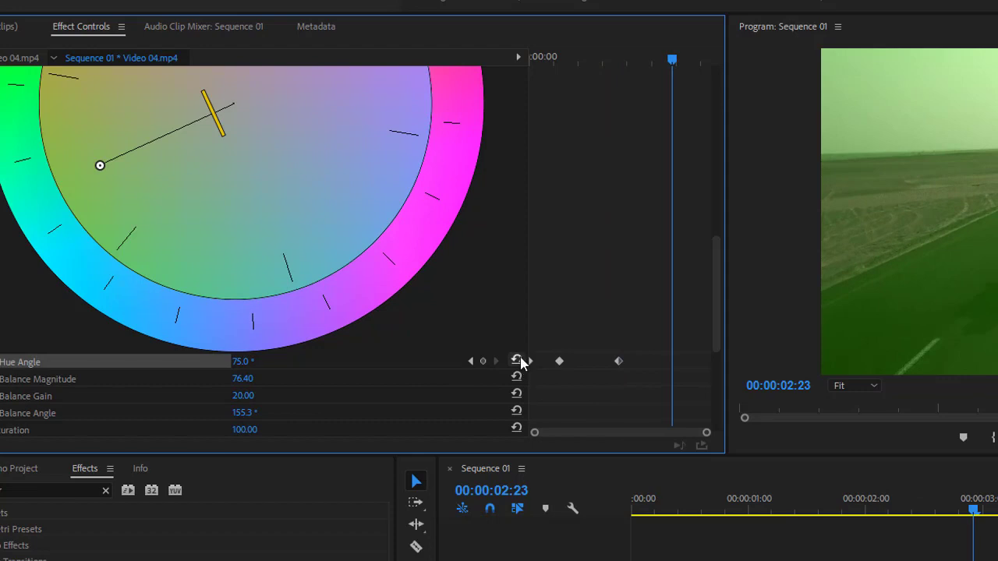
click(518, 361)
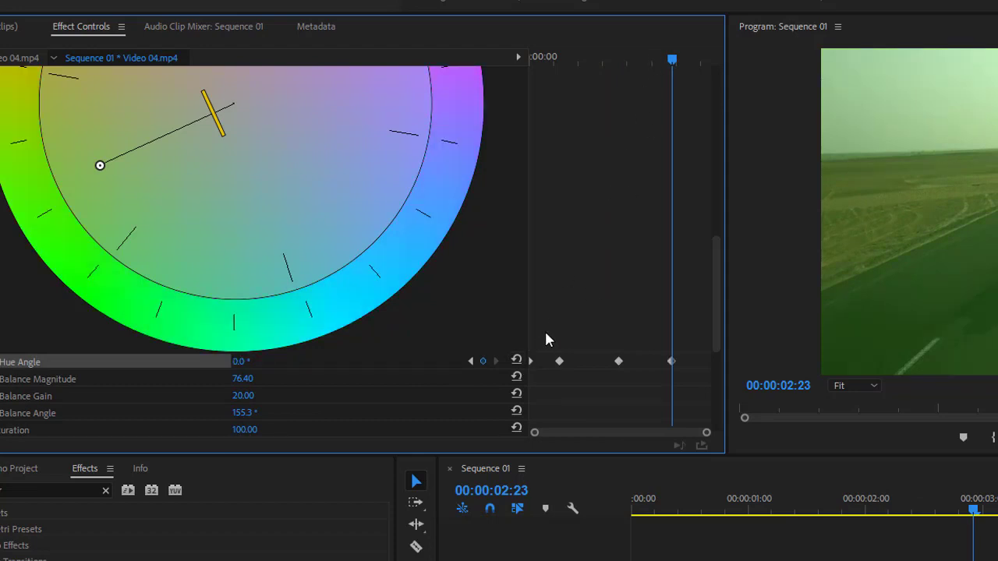
- Play the sequence from the start to preview the animated hue
drag(667, 61, 479, 69)
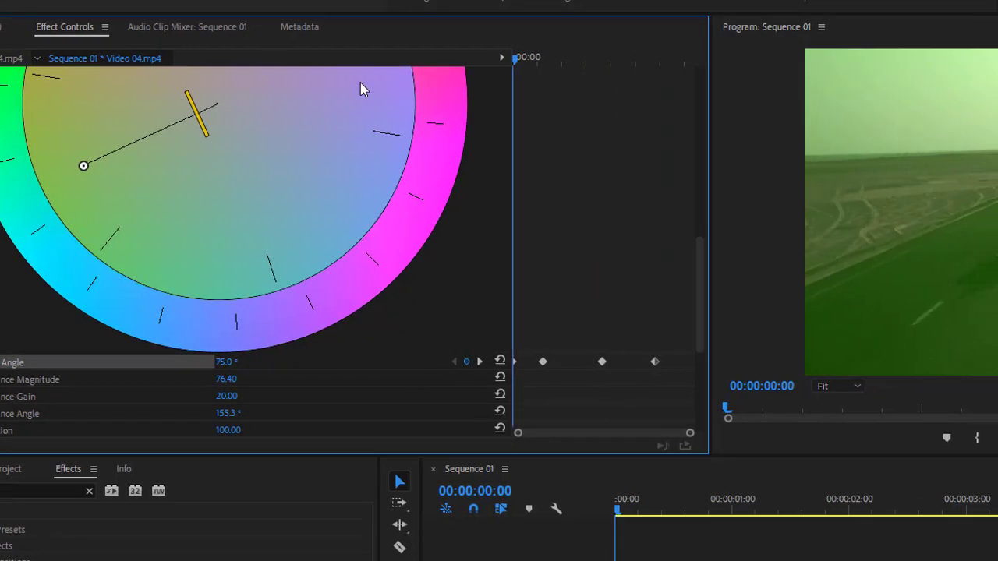
key(space)
key(space)
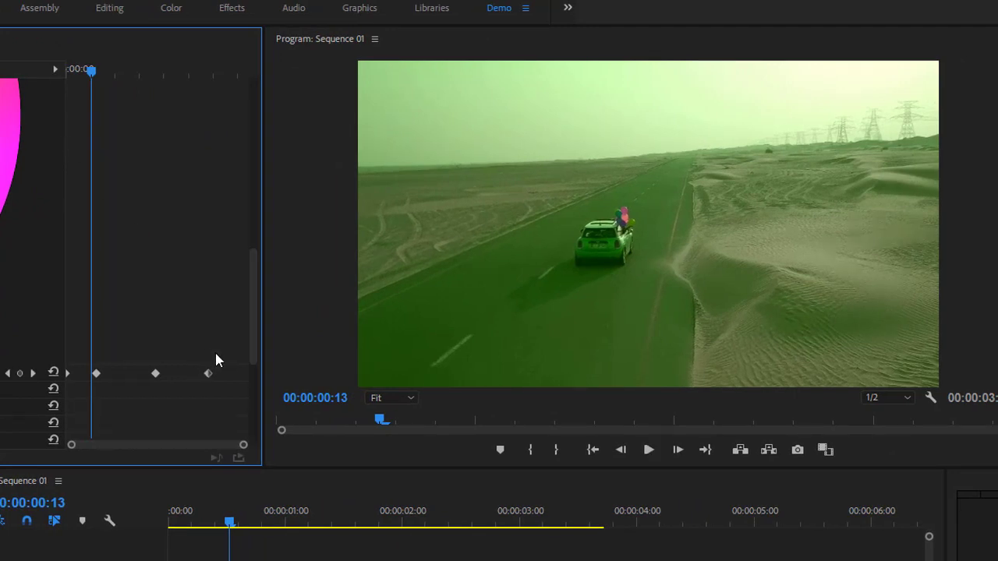
- Delete all Hue Angle keyframes, return to the start of the sequence, and save the project
drag(217, 360, 78, 404)
key(Delete)
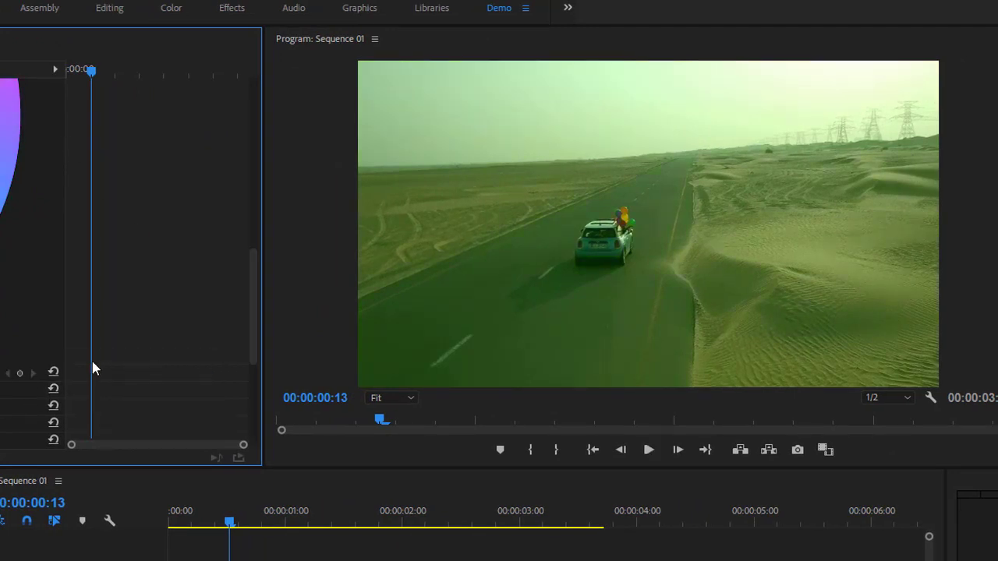
drag(94, 69, 67, 69)
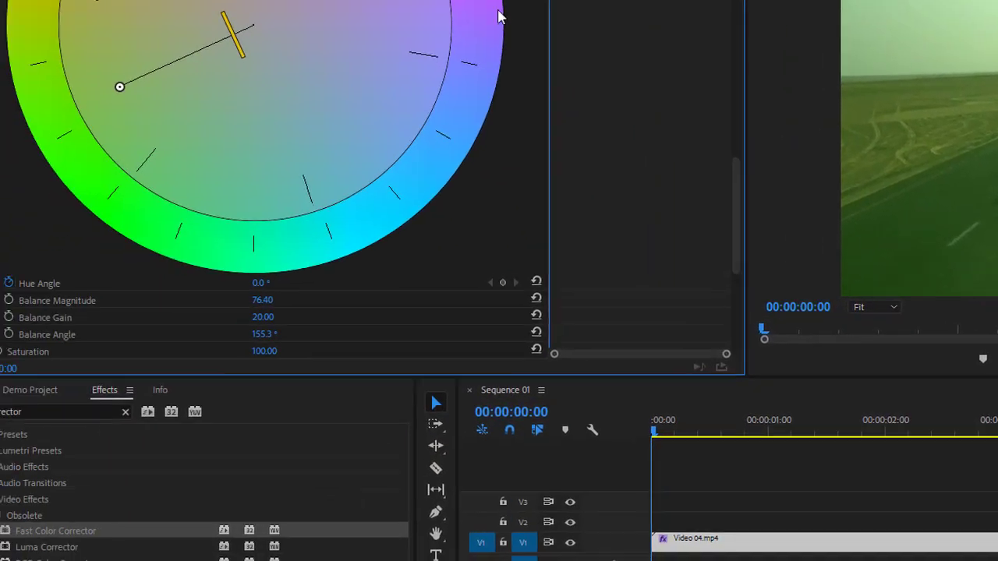
scroll(282, 226, down, 1)
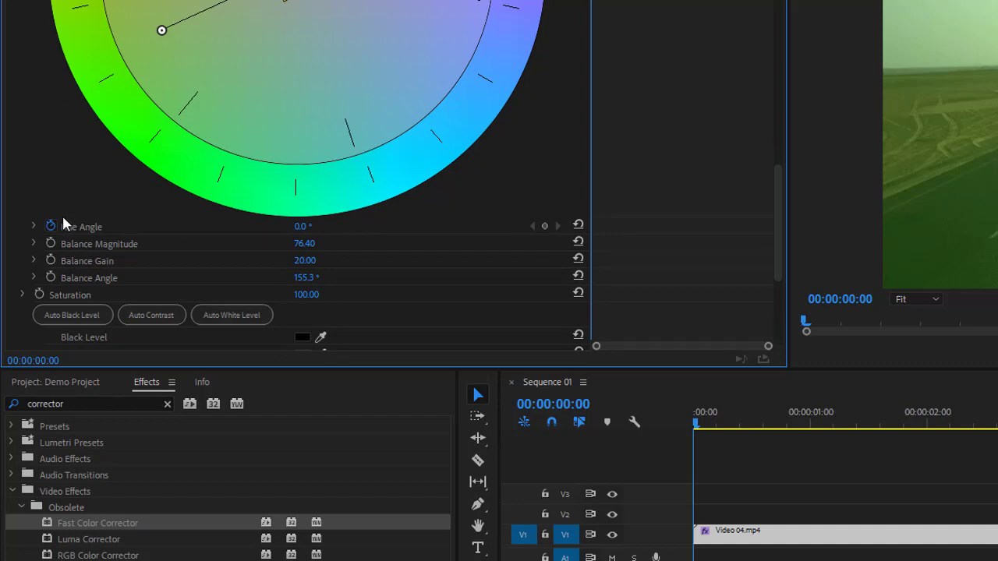
key(ctrl+s)
- Keyframe Hue Angle at 1x61.0° at 00:00:00:00, hold it at 00:00:00:22, and reset it to 0.0° at about 00:00:01:18
drag(303, 227, 632, 226)
drag(594, 53, 634, 86)
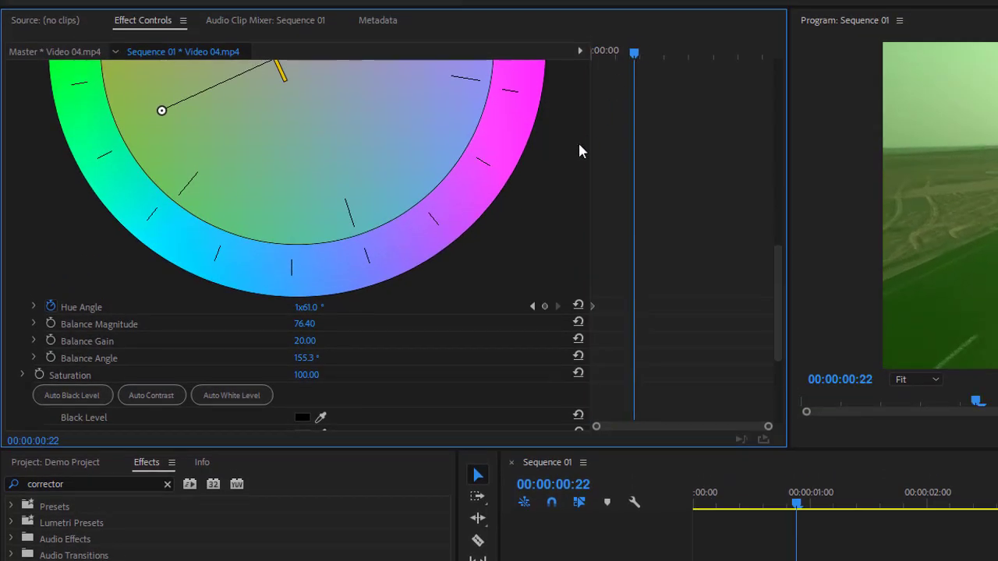
click(546, 307)
drag(641, 58, 680, 55)
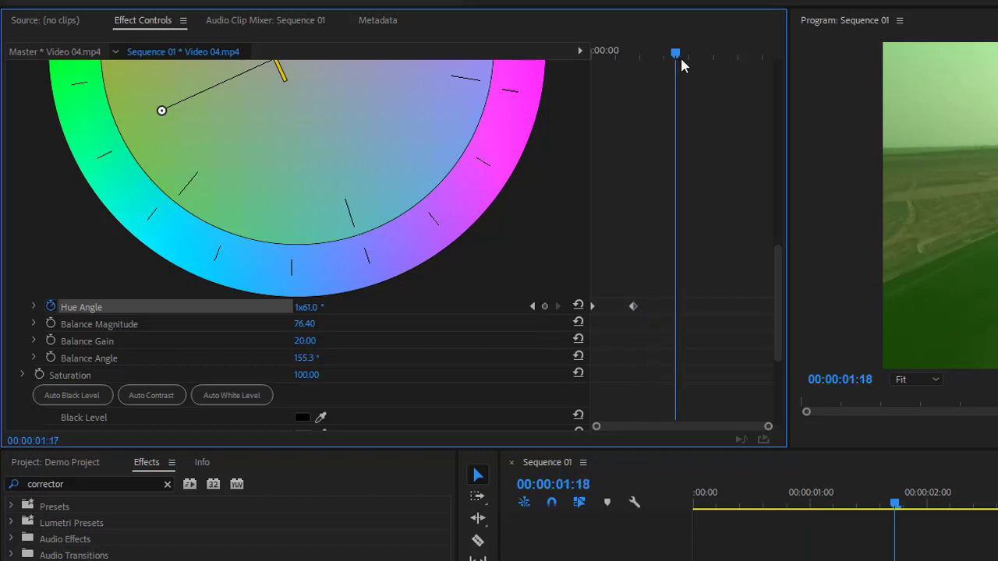
click(578, 306)
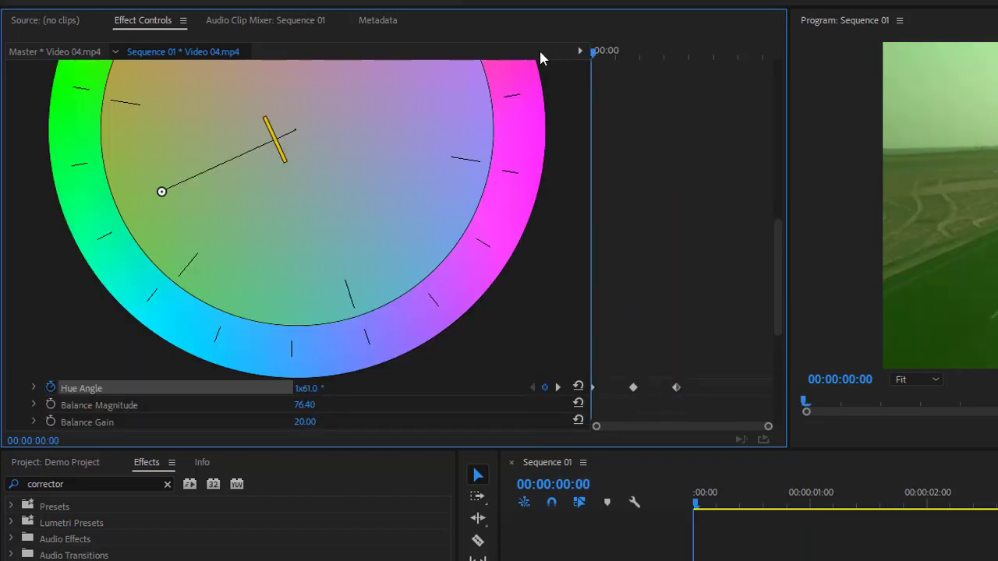
- Play back Video 04.mp4 from the beginning to check the new Hue Angle animation
scroll(654, 170, down, 4)
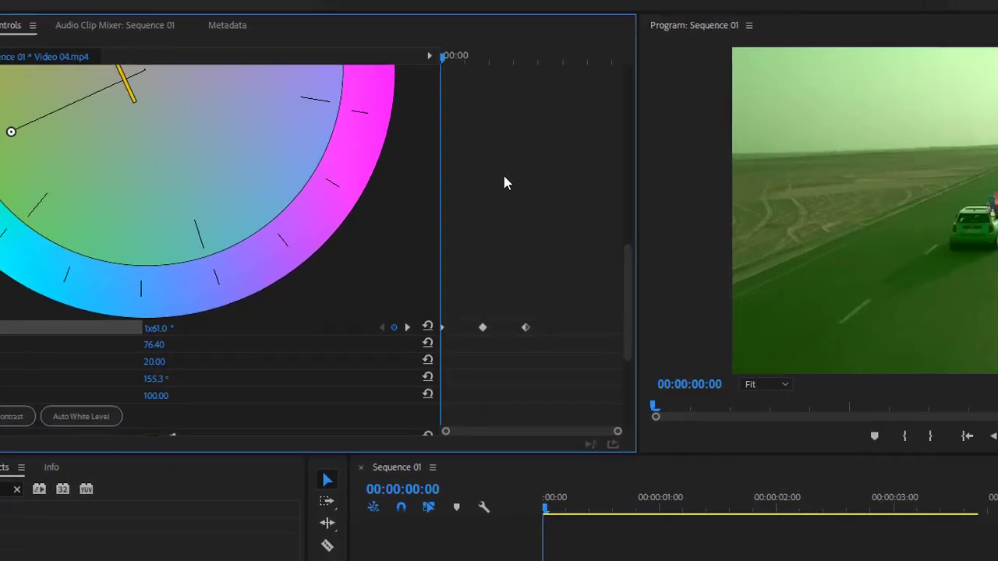
key(space)
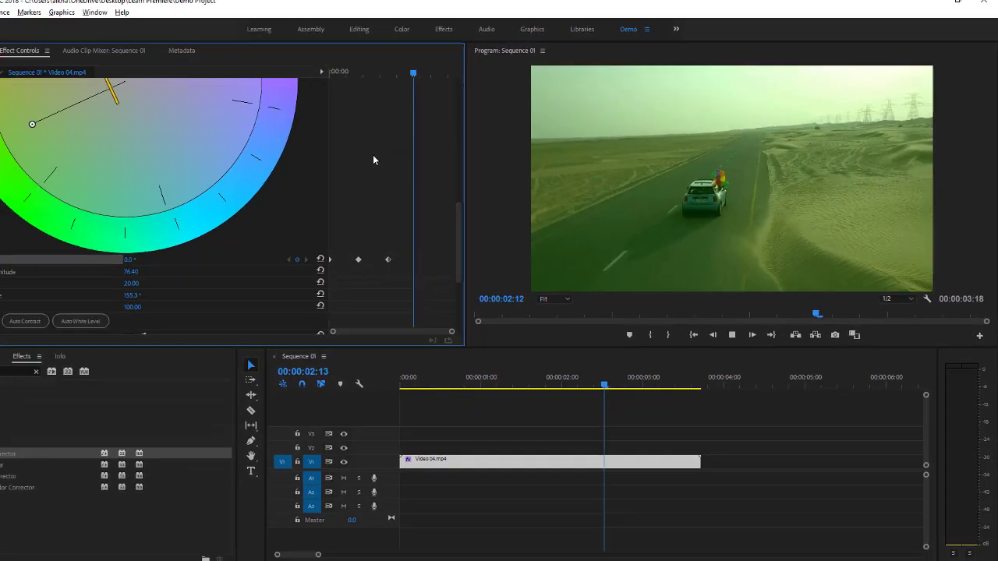
key(space)
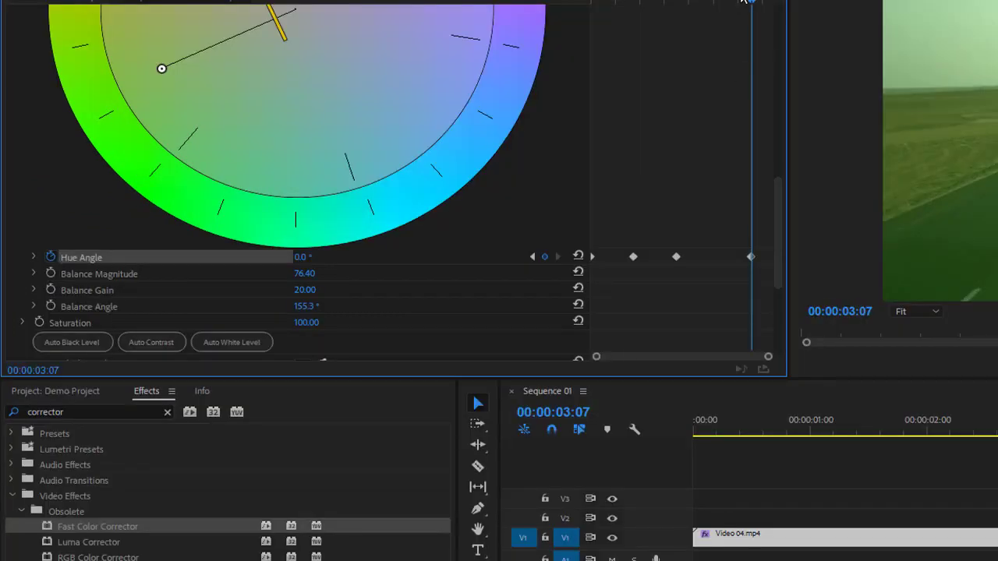
- Return to 00:00:00:00 and remove every Hue Angle keyframe from the Fast Color Corrector
key(Home)
drag(764, 231, 537, 294)
key(Delete)
- Remove the Fast Color Corrector effect from Video 04.mp4
scroll(229, 263, up, 10)
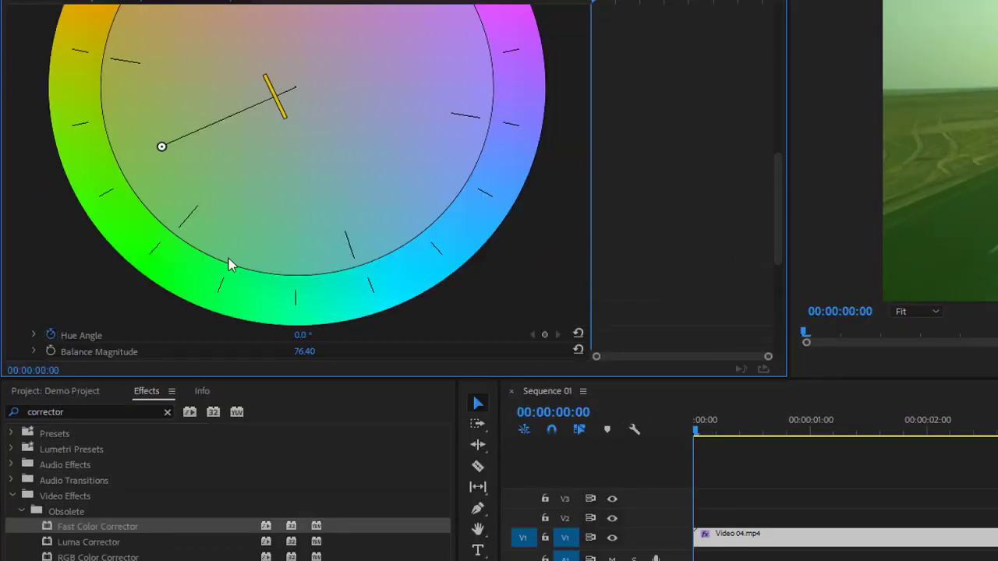
scroll(226, 226, up, 2)
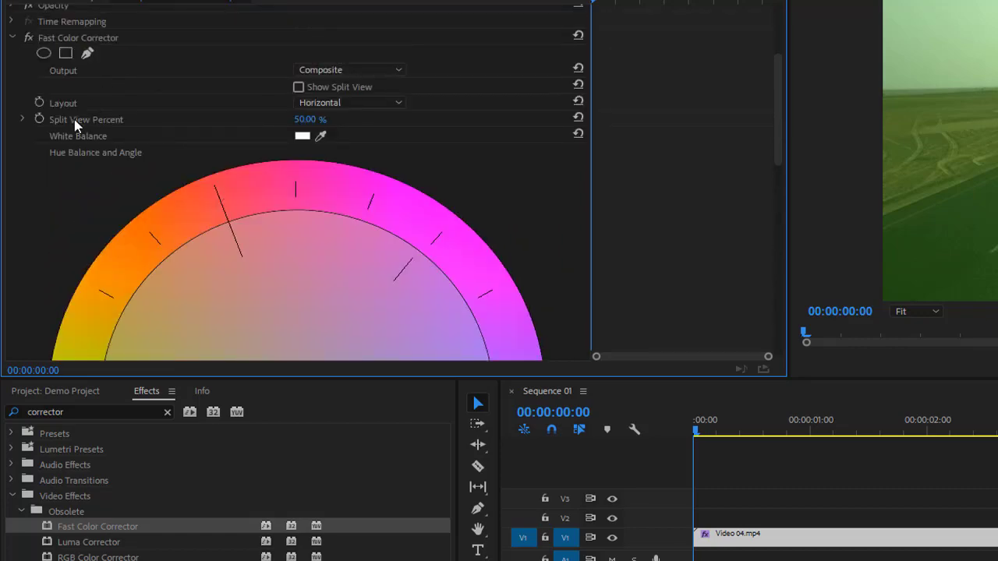
click(110, 37)
key(Delete)
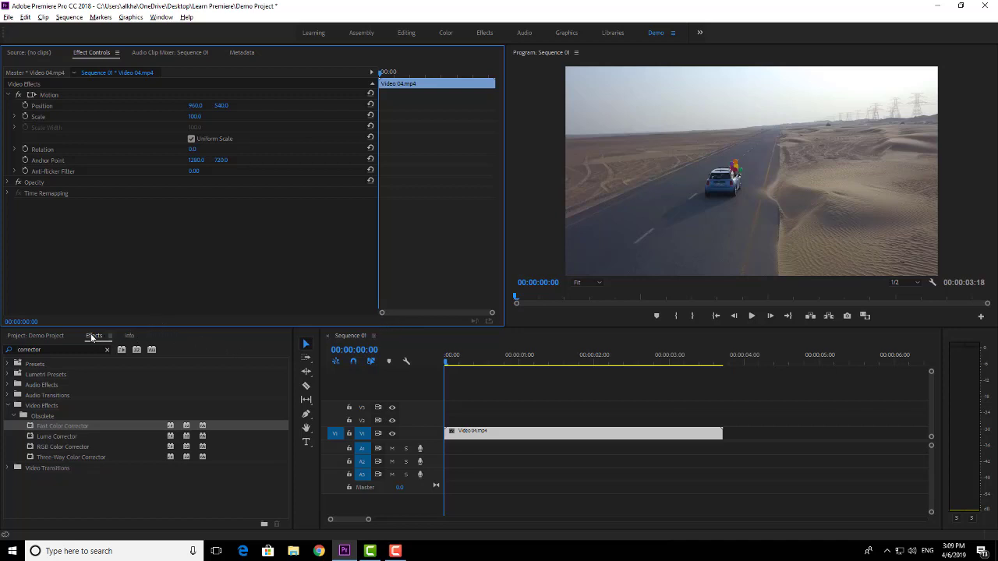
- Place Image 01.jpg on V2 above Video 04.mp4 from the sequence start and reposition it in the frame to 879.6, 537.3
click(51, 337)
drag(230, 417, 468, 420)
click(780, 187)
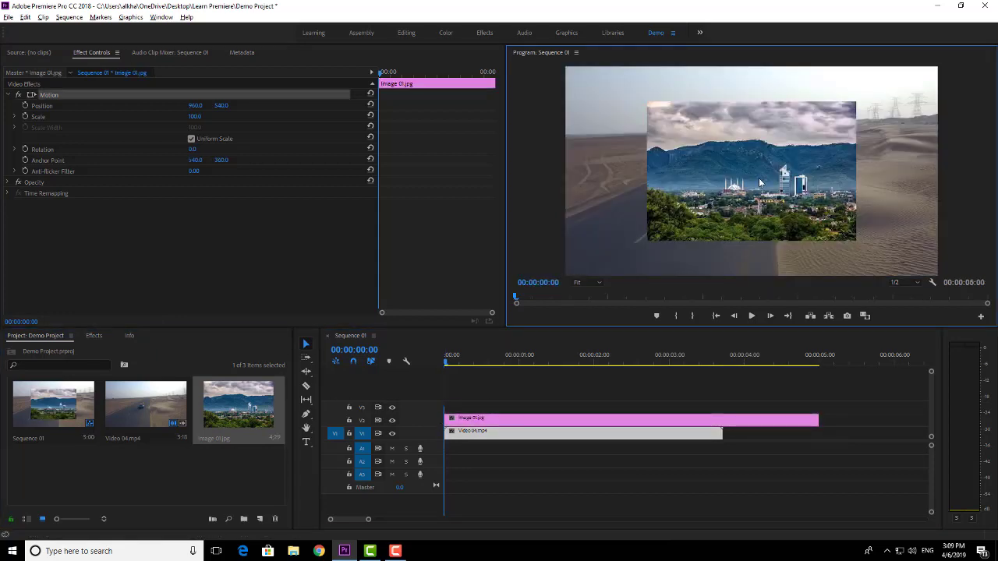
click(647, 379)
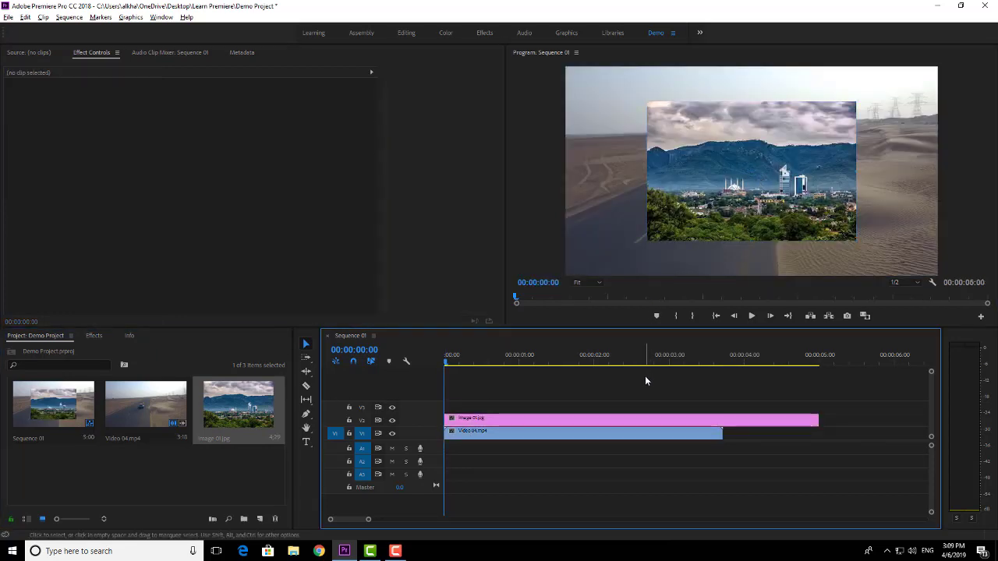
click(690, 167)
drag(688, 135, 672, 134)
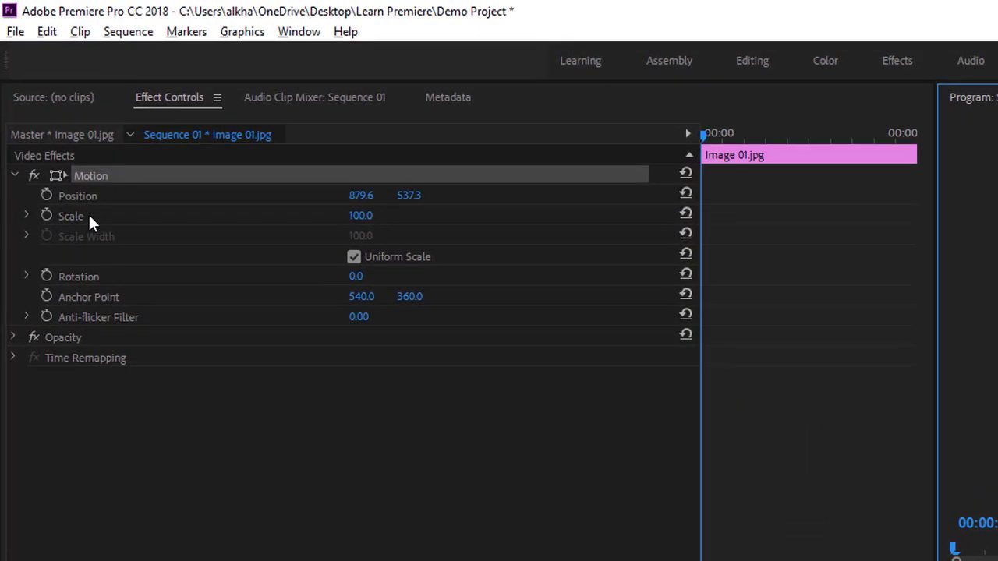
- Start keyframing Image 01.jpg at 00:00:00:00 with Position 879.6, -124.7, Scale 9.0 and Rotation -329.0°
click(46, 195)
click(47, 216)
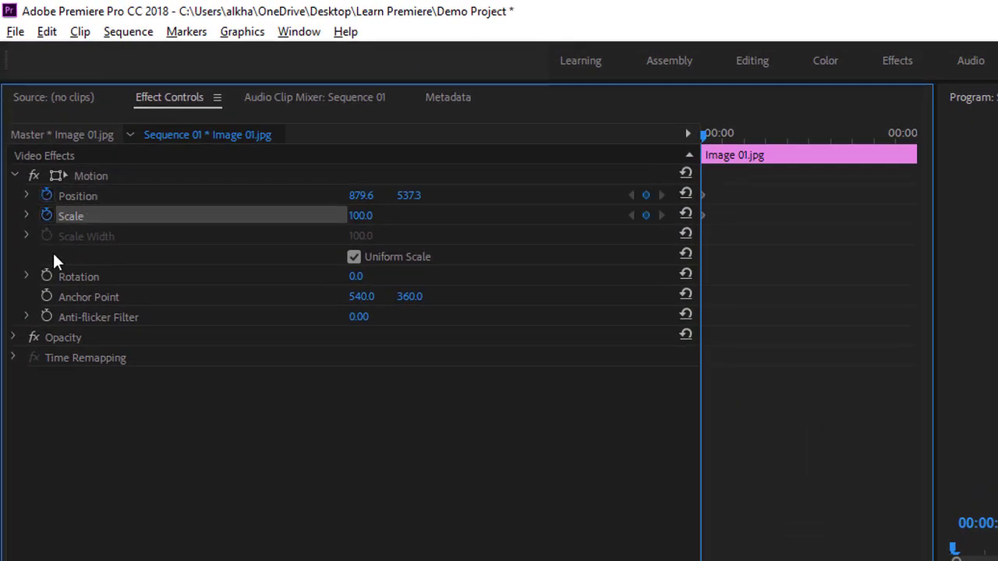
click(46, 277)
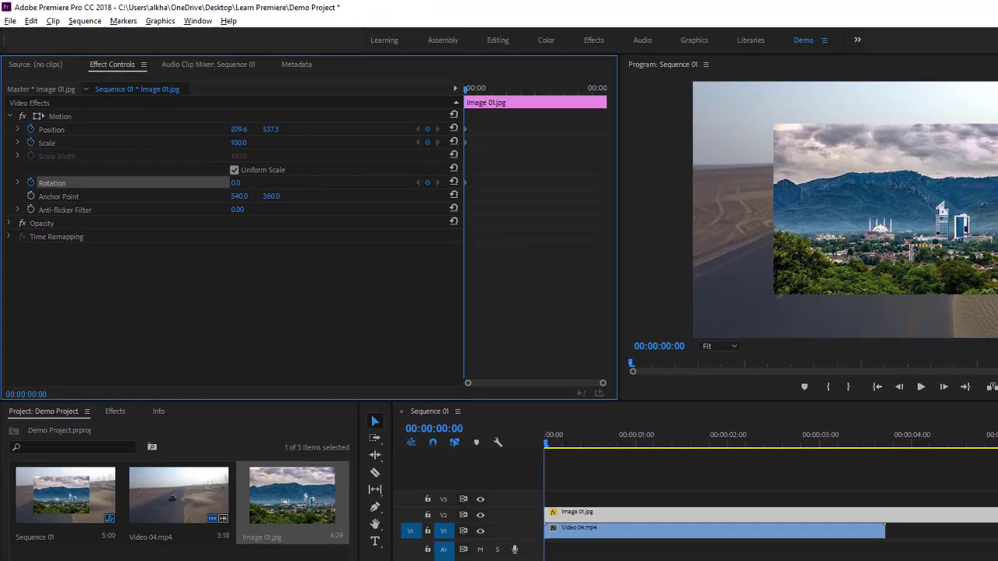
drag(239, 143, 143, 161)
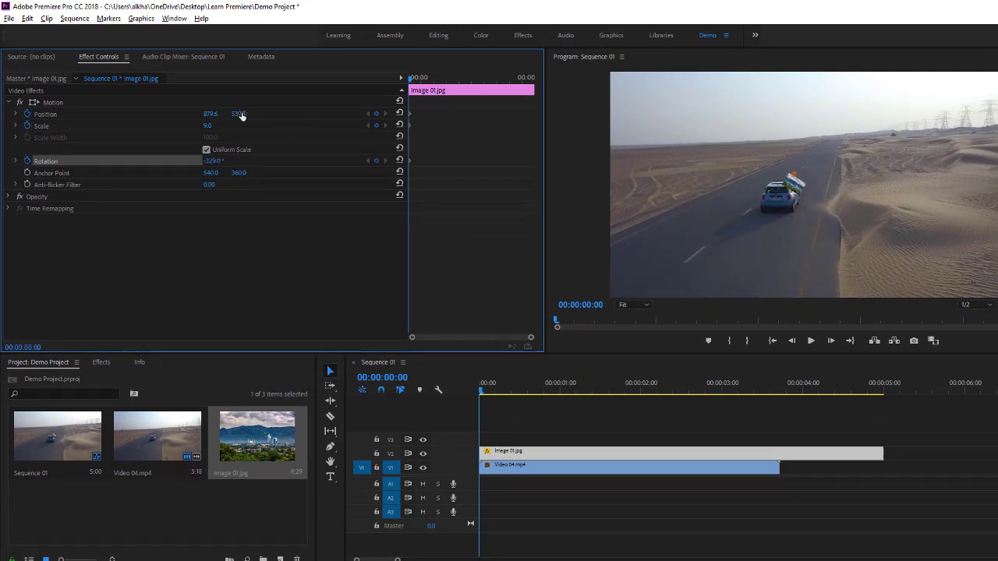
drag(239, 113, 179, 114)
- Add Position, Scale and Rotation keyframes to Image 01.jpg at 00:00:01:21 to hold the starting values
drag(421, 76, 454, 77)
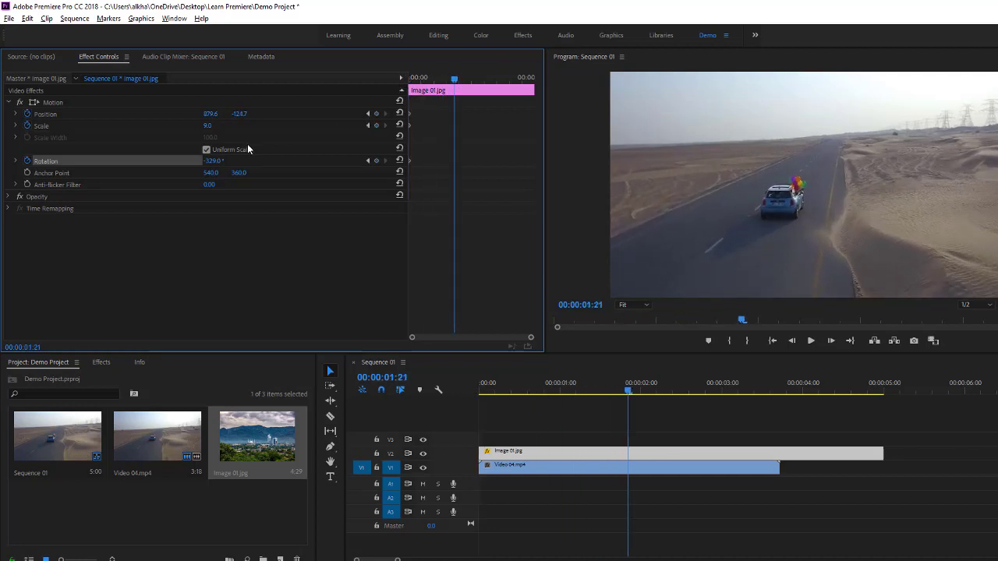
click(376, 115)
click(376, 126)
click(376, 160)
- Keyframe Image 01.jpg at 00:00:02:11 with Scale 93.0, Position 997.6, 539.3 and Rotation 349.0°
drag(456, 79, 469, 79)
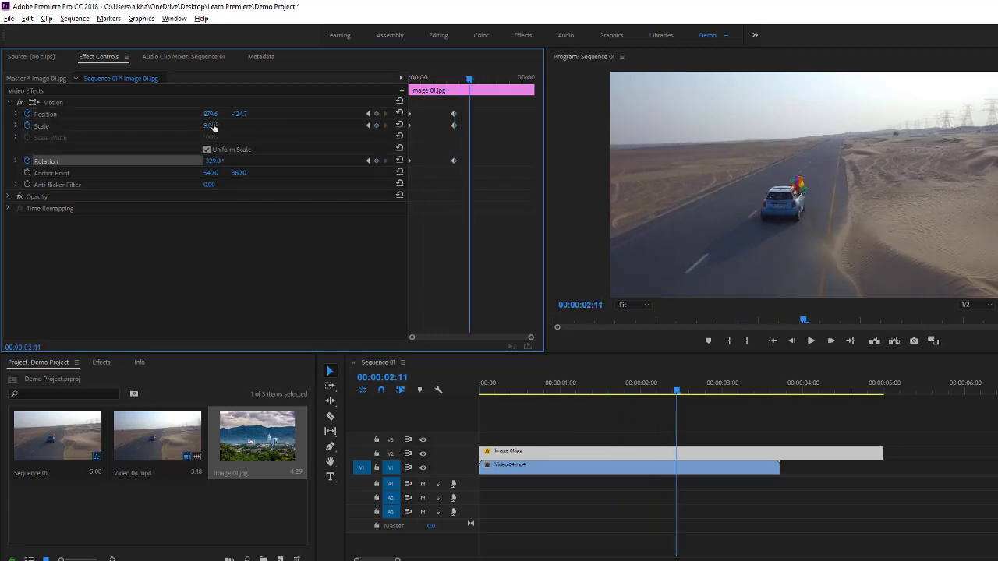
mouse_move(212, 127)
mouse_down()
mouse_move(267, 128)
mouse_move(227, 121)
mouse_up()
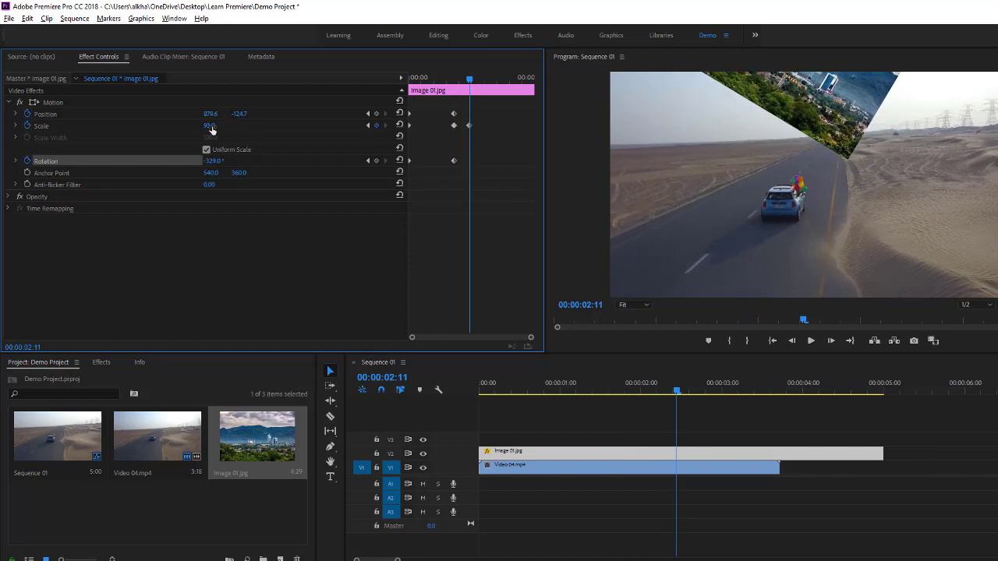
drag(211, 160, 221, 160)
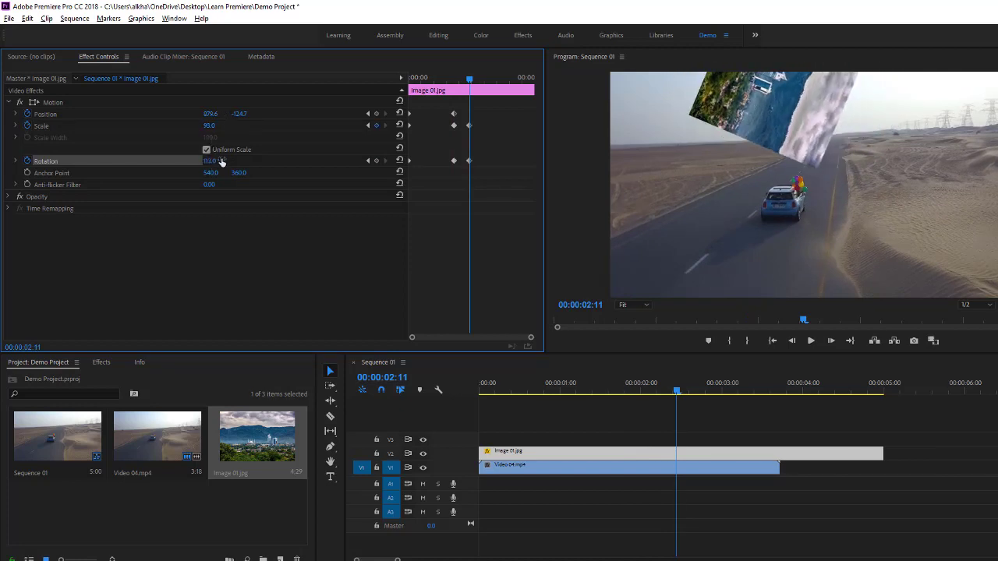
drag(211, 114, 289, 113)
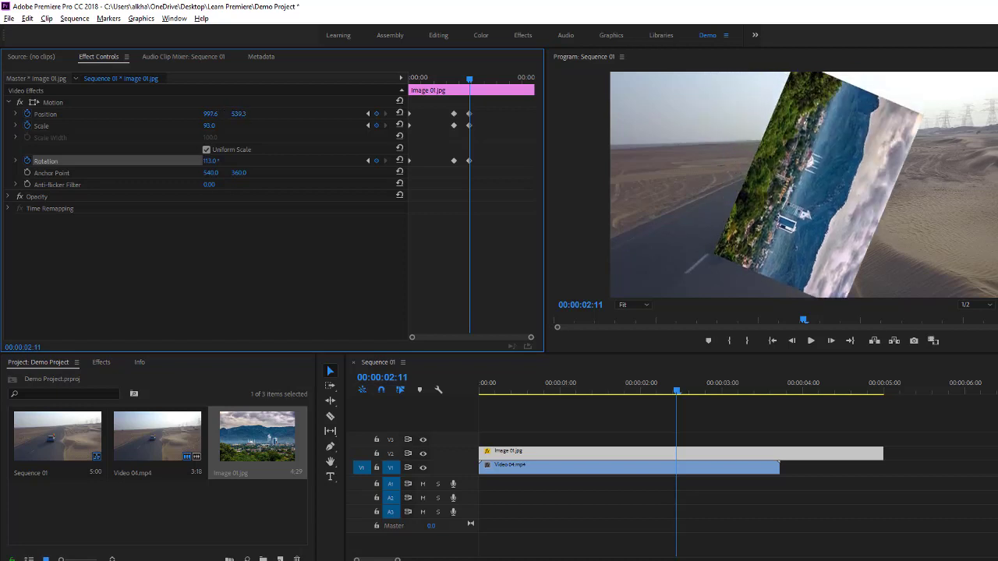
drag(212, 160, 217, 161)
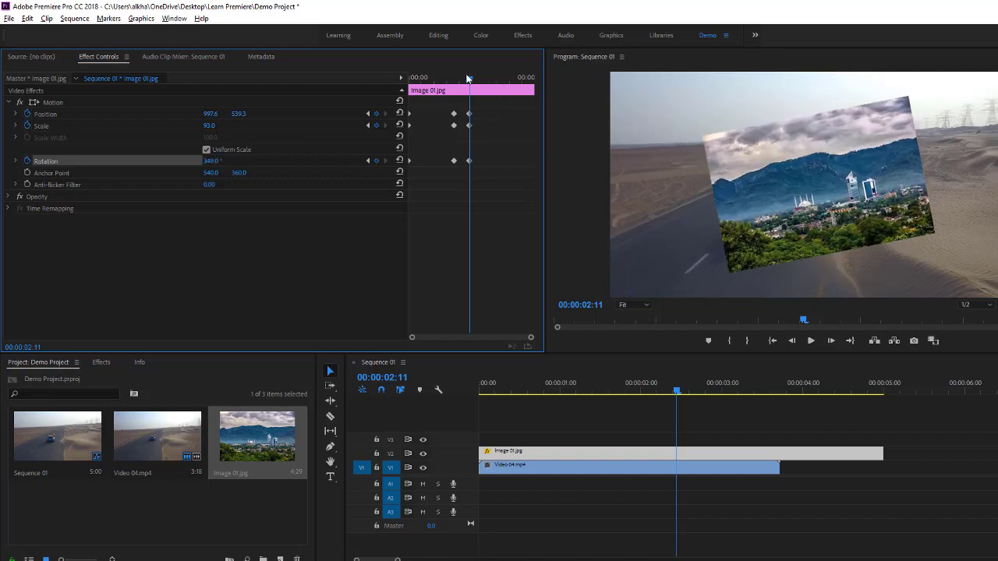
- Play the sequence from the beginning to check the fly-in animation of Image 01.jpg
drag(469, 78, 406, 79)
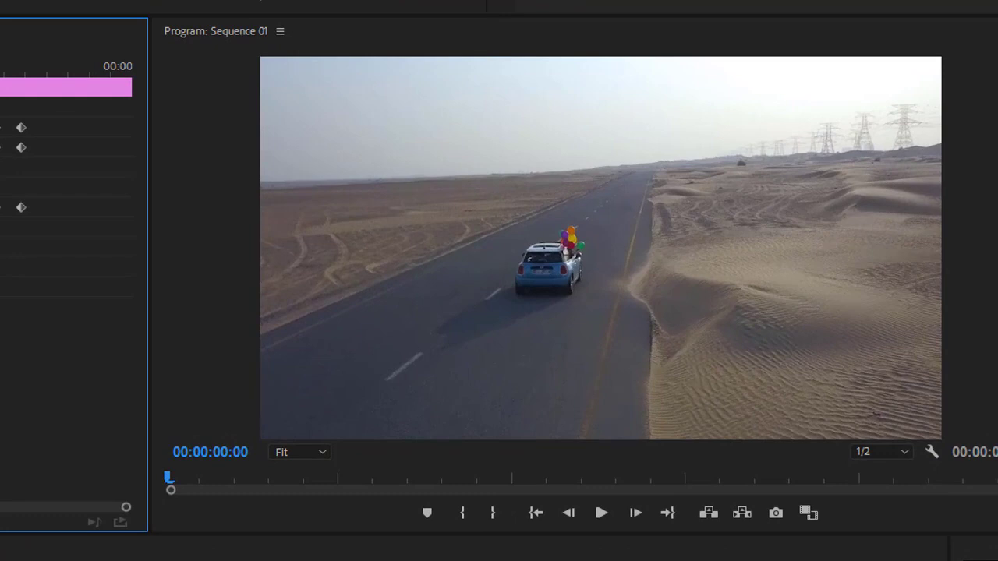
key(space)
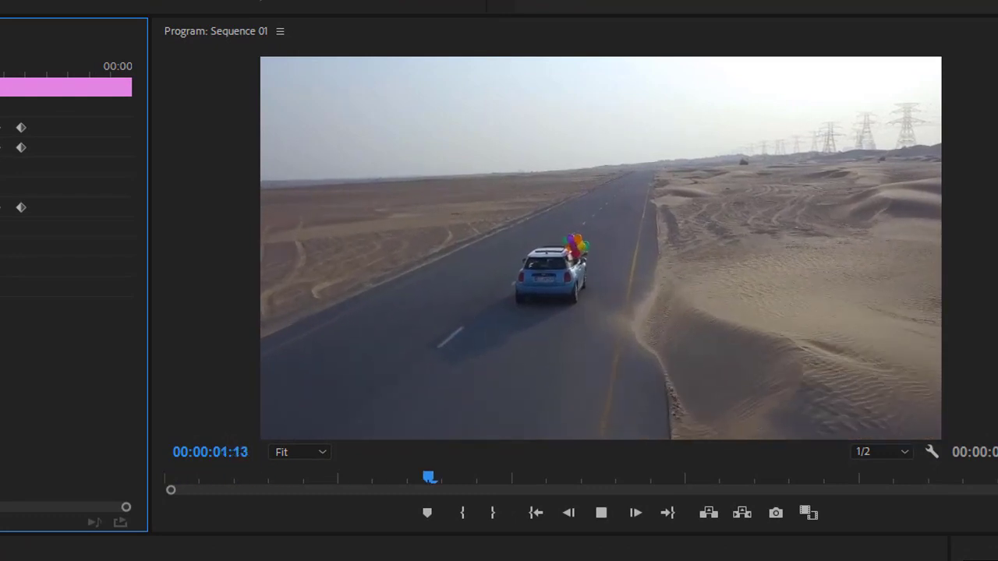
key(space)
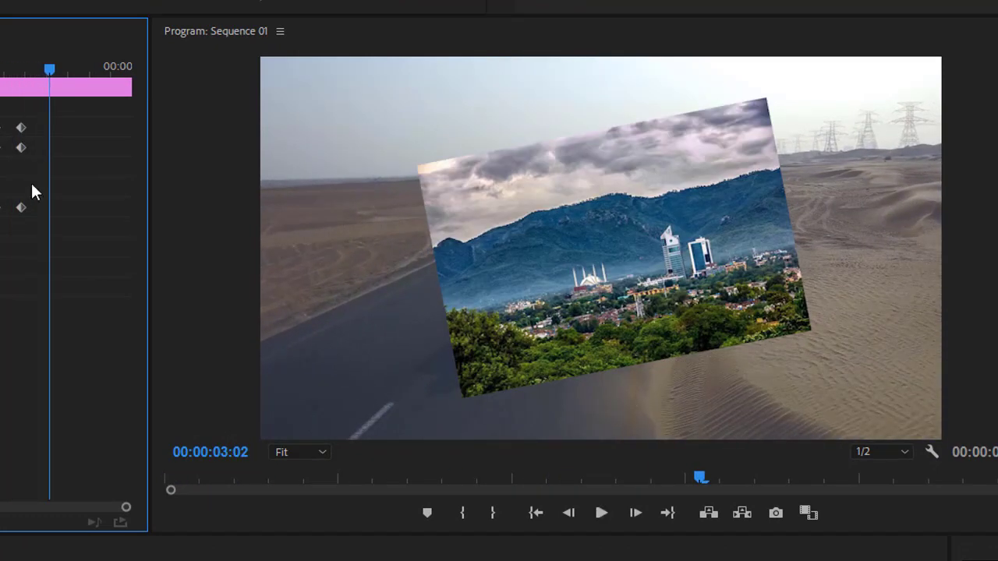
- Shift the last Position, Scale and Rotation keyframes to about 3 seconds and replay the animation from the start
drag(66, 95, 21, 209)
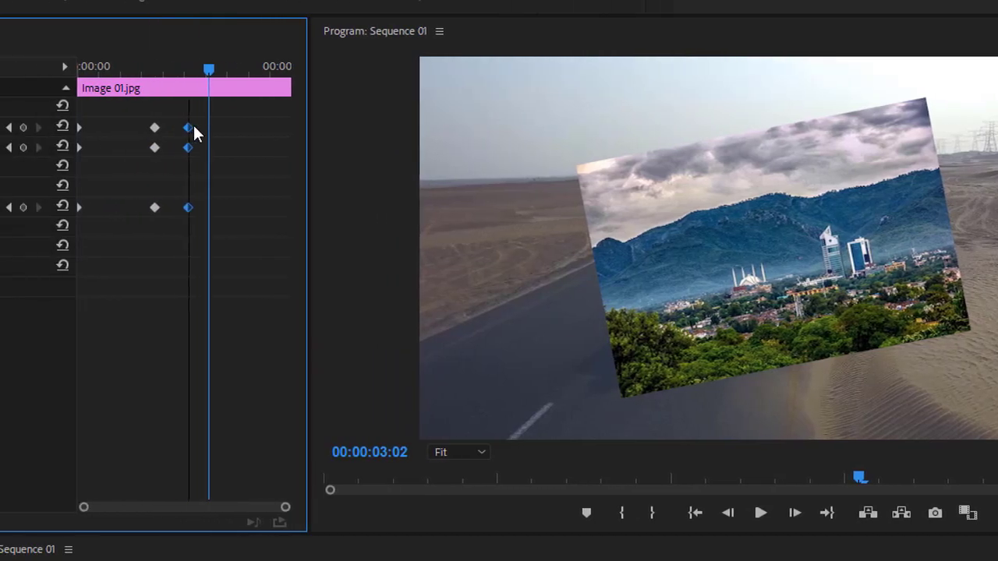
drag(195, 132, 211, 133)
drag(197, 69, 10, 67)
key(space)
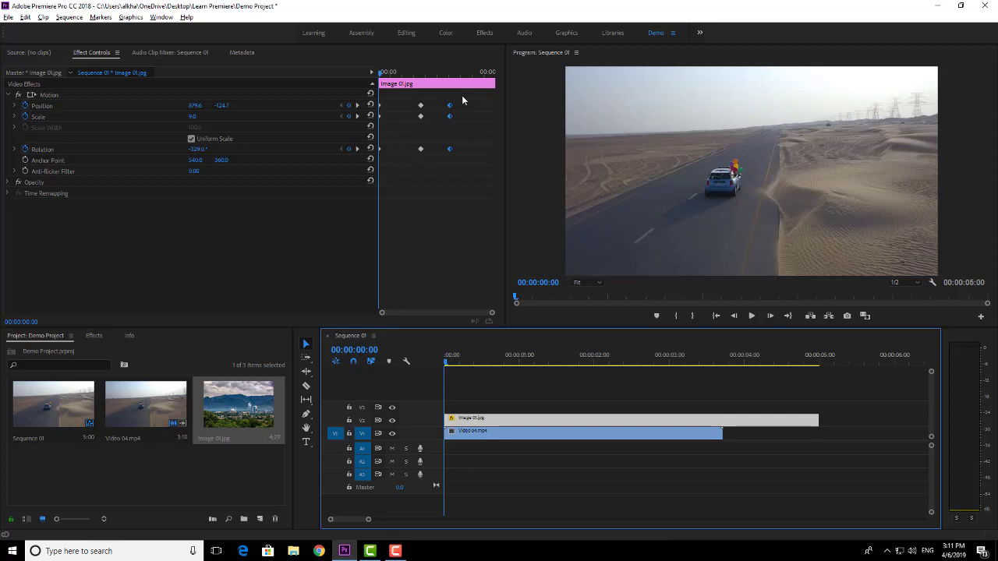
- Delete all keyframes of Image 01.jpg and turn off animation for Position, Scale and Rotation
drag(469, 94, 312, 200)
key(Delete)
click(25, 106)
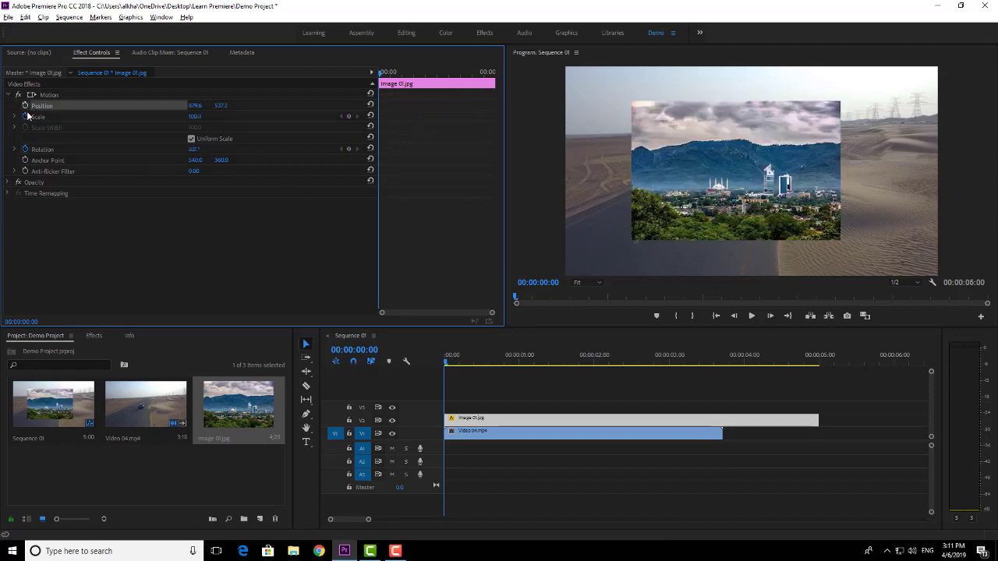
click(25, 117)
click(25, 149)
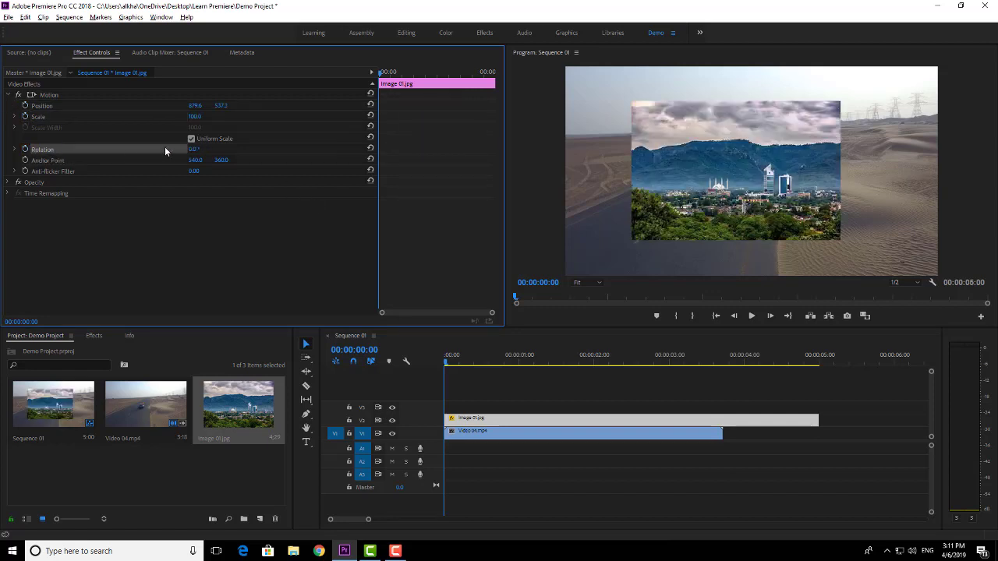
- Clear the clips from Sequence 01 and delete every item from the project
click(680, 162)
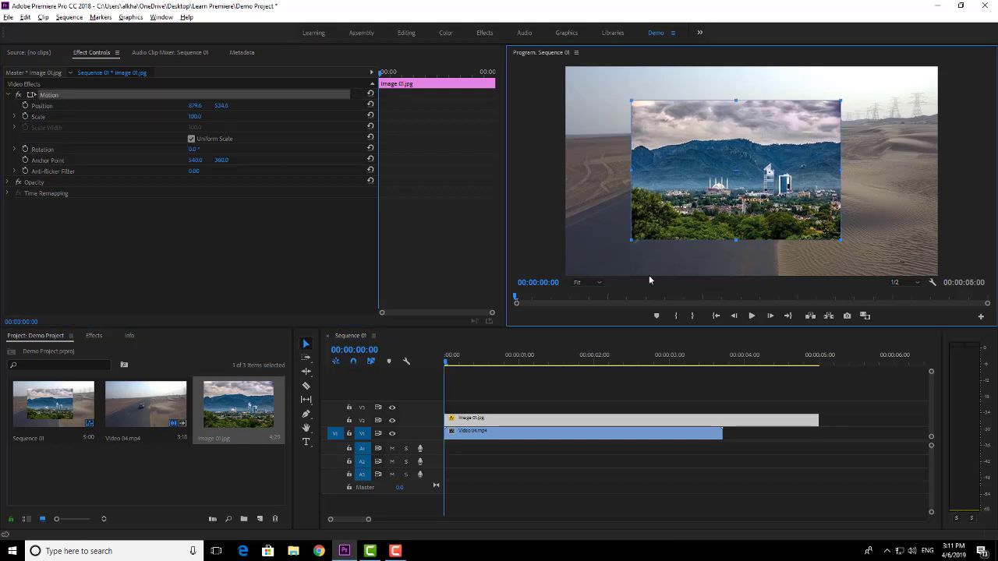
click(624, 419)
key(Delete)
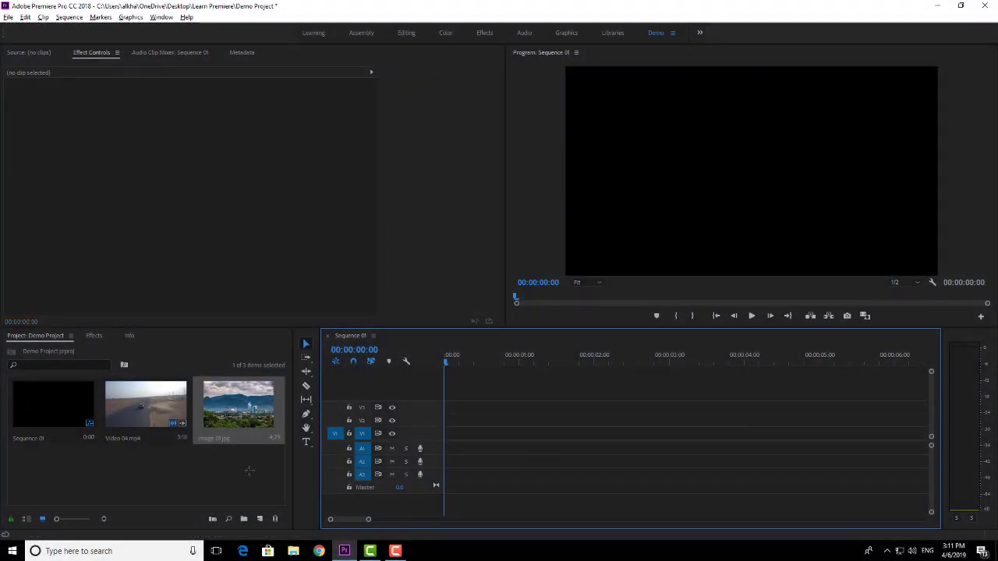
drag(258, 474, 9, 376)
key(Delete)
- Import Color Grading 01 and Color Grading 02 from the Assets folder and create a sequence from Color Grading 01.mp4
double_click(126, 414)
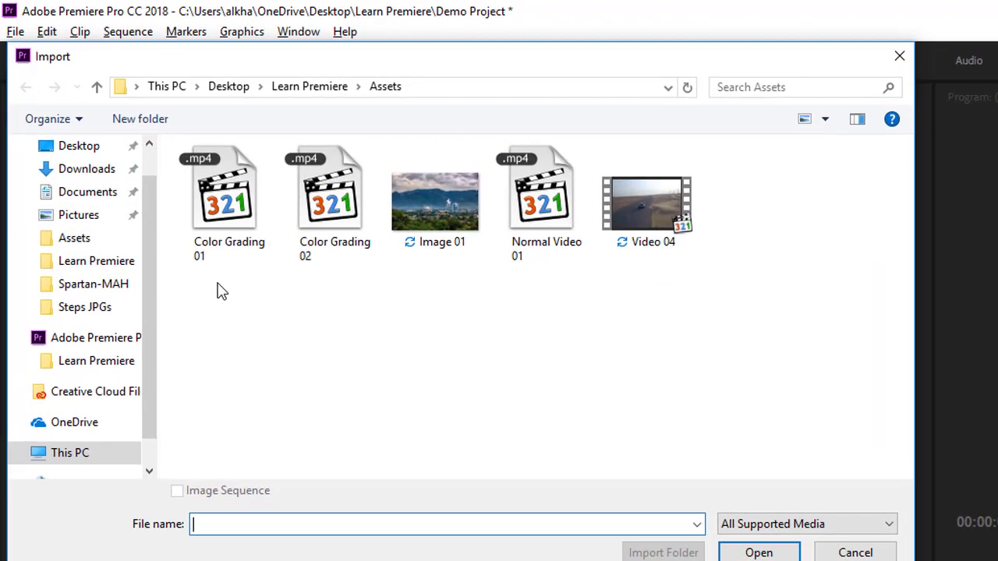
drag(141, 201, 225, 143)
drag(343, 218, 343, 218)
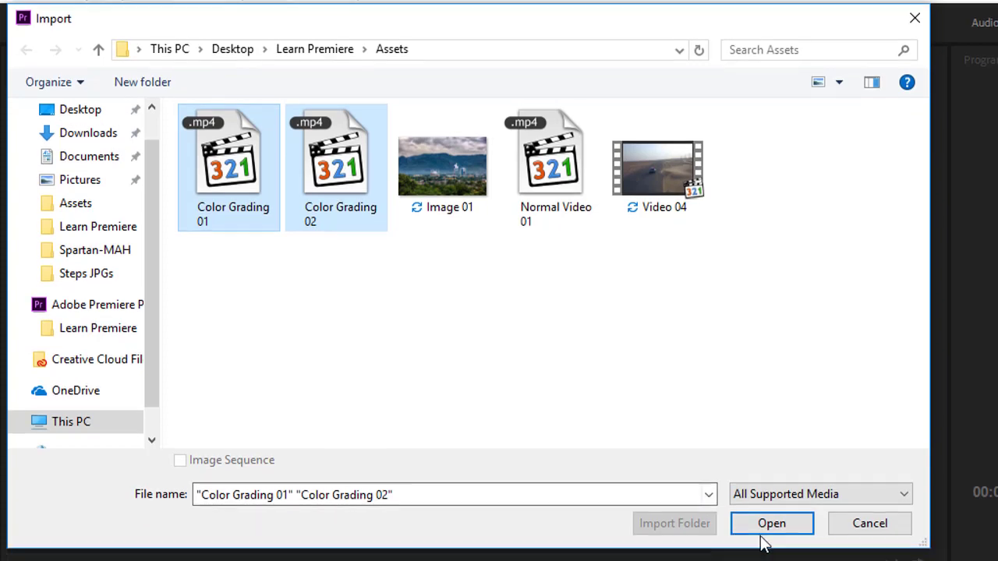
click(771, 559)
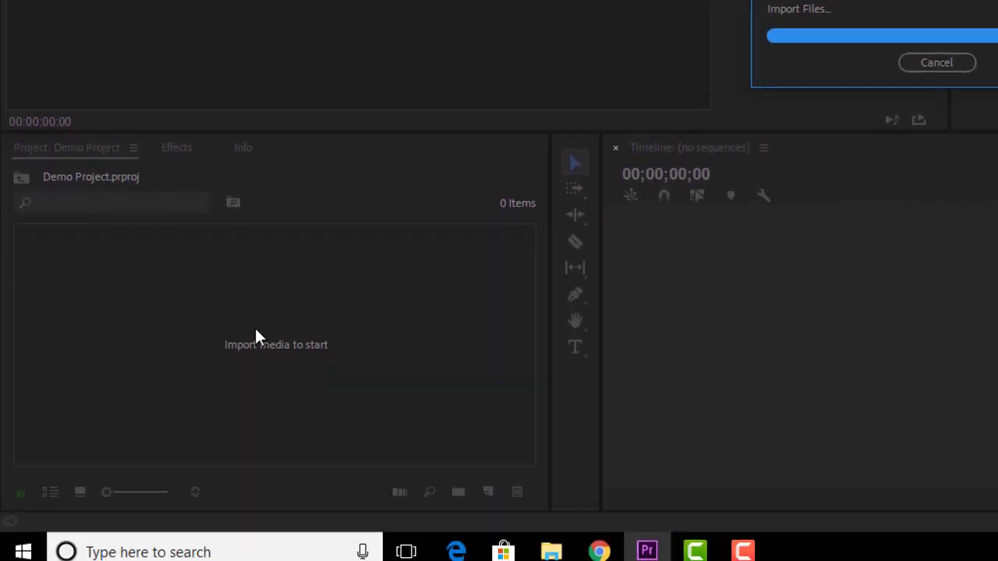
click(458, 256)
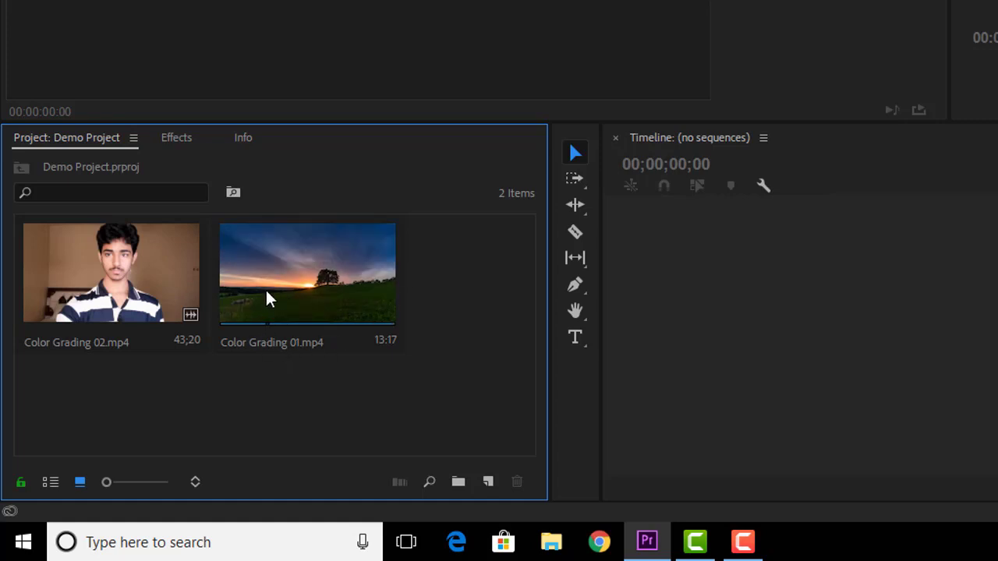
drag(265, 287, 837, 339)
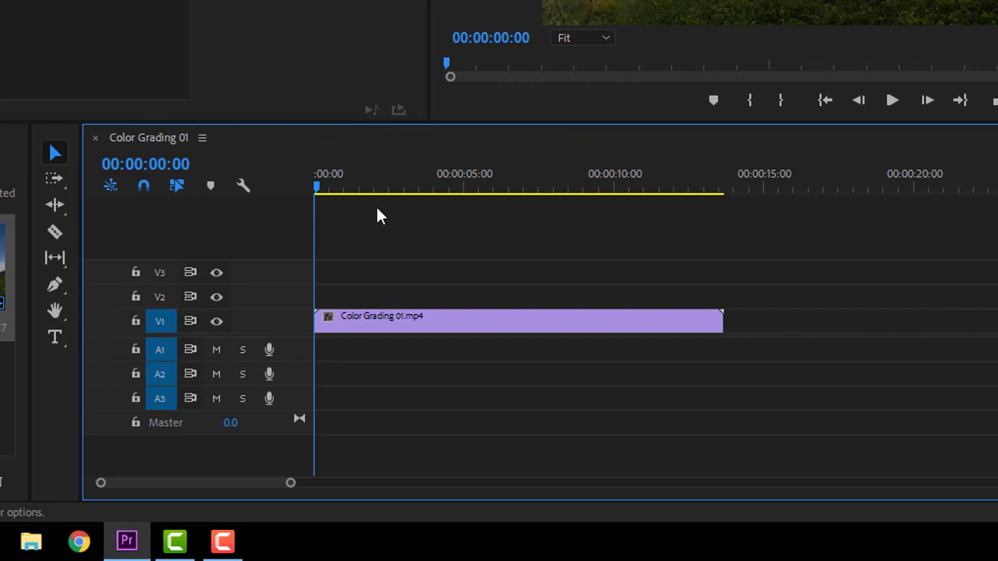
- Play back Color Grading 01.mp4 from the beginning to preview the footage, and return to 00:00:00:00
key(space)
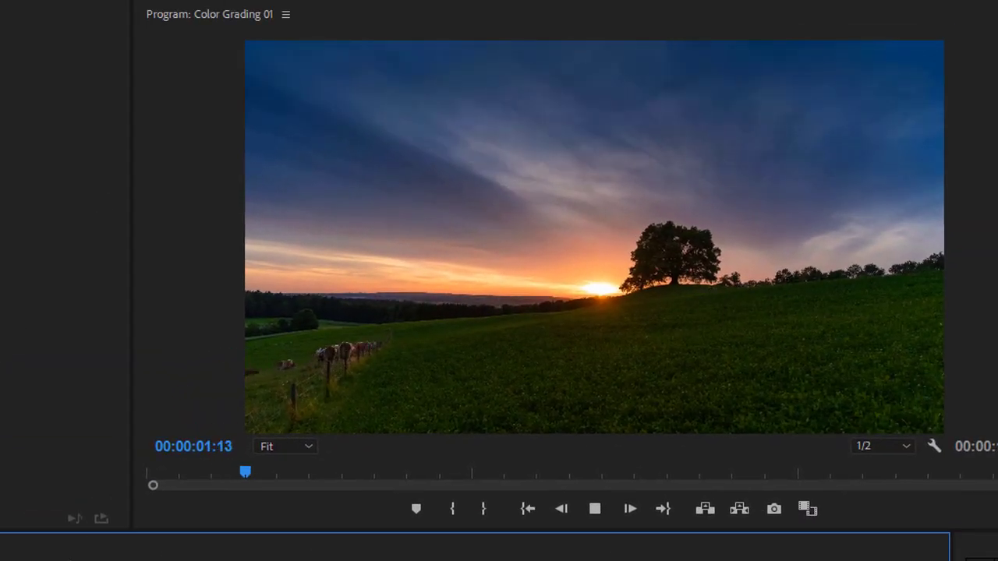
key(space)
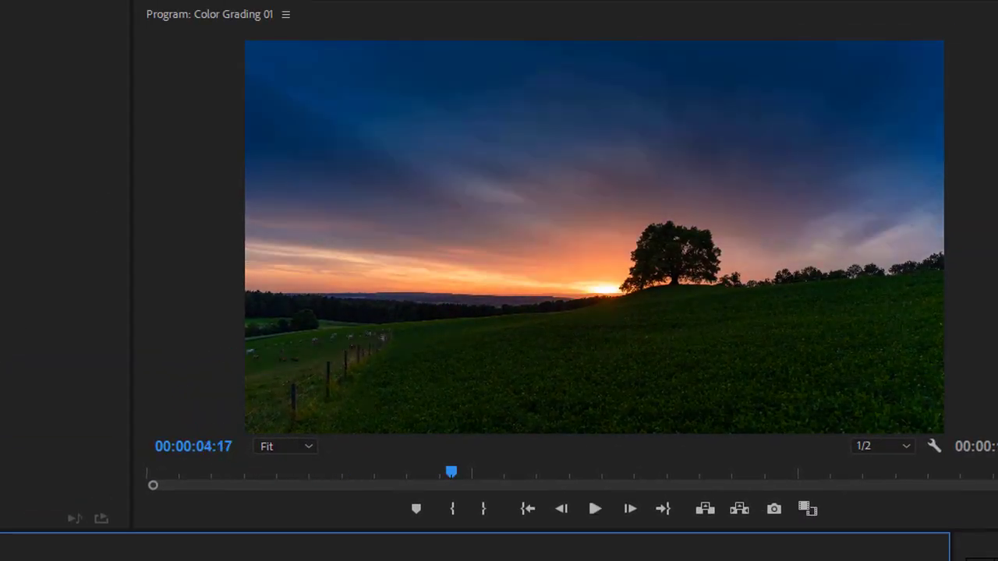
key(Home)
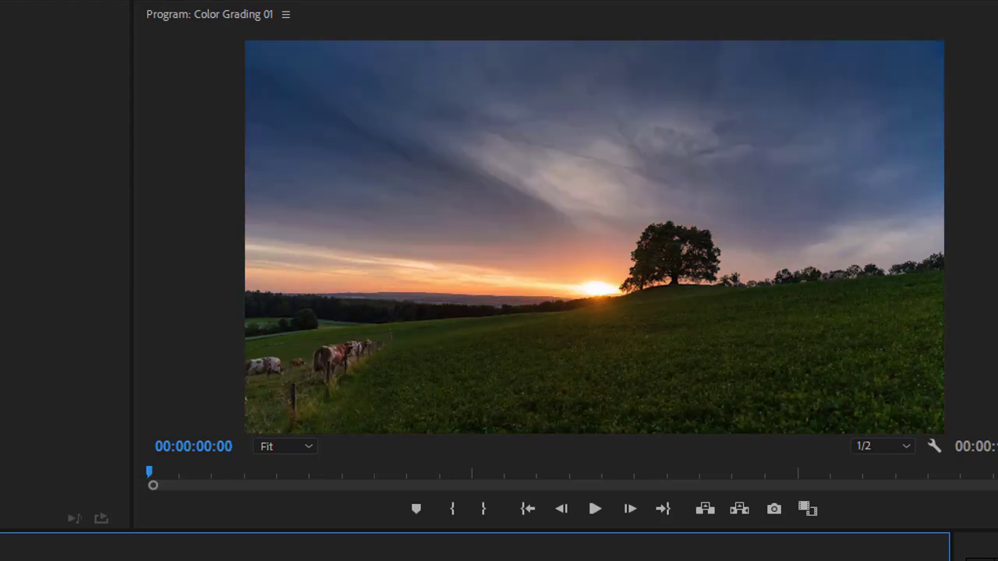
key(space)
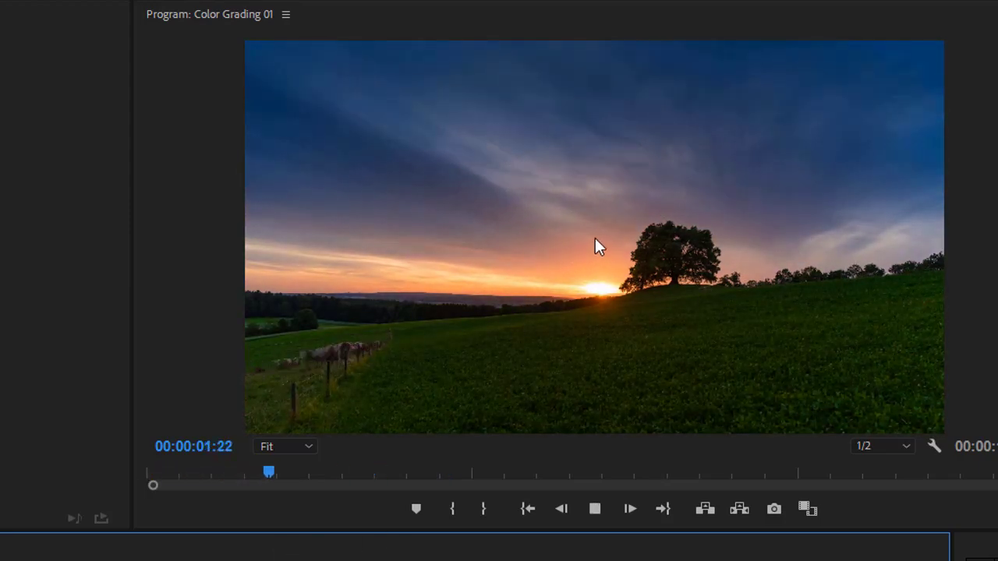
key(space)
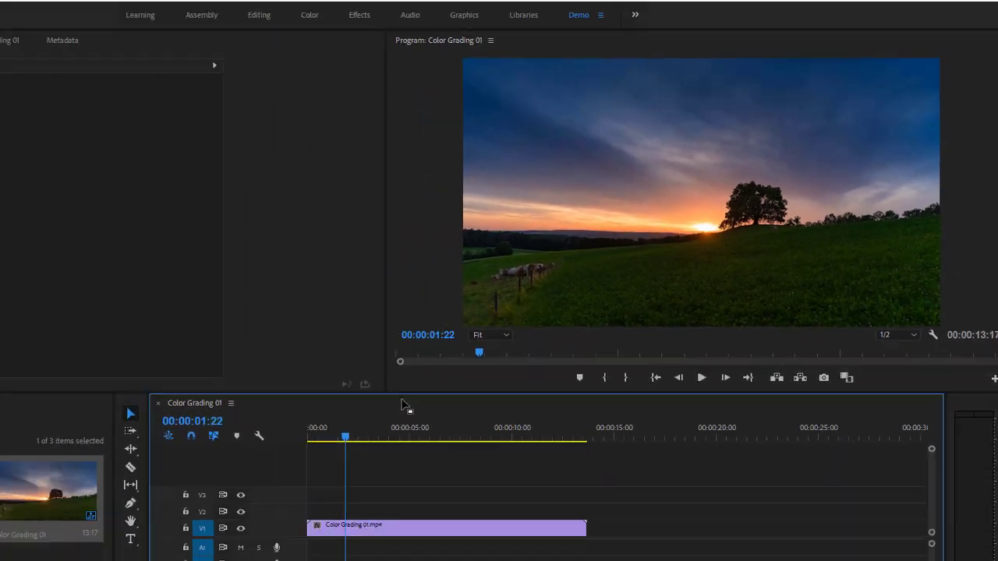
drag(492, 360, 400, 364)
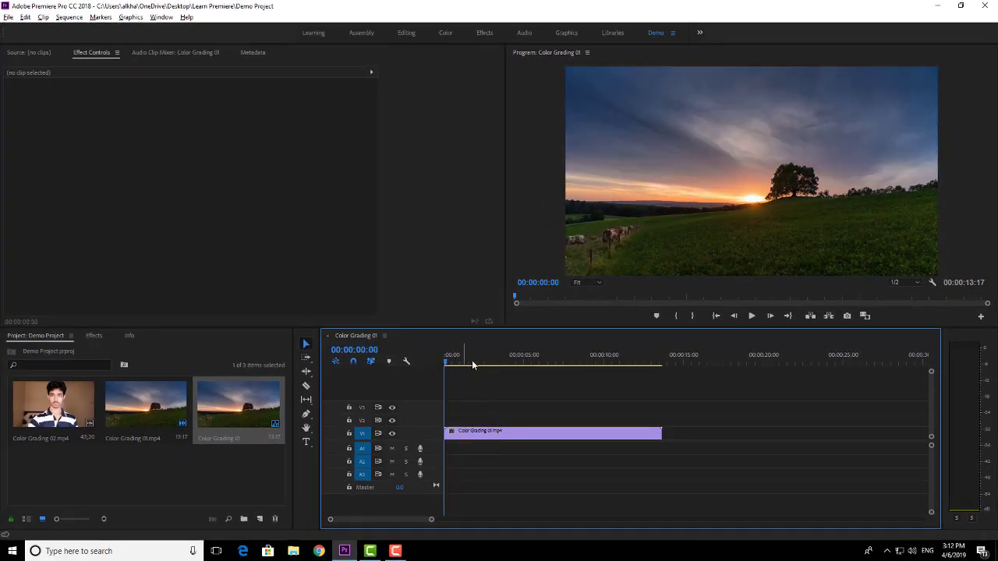
- Switch to the Color workspace for grading the Color Grading 01 sequence
click(193, 20)
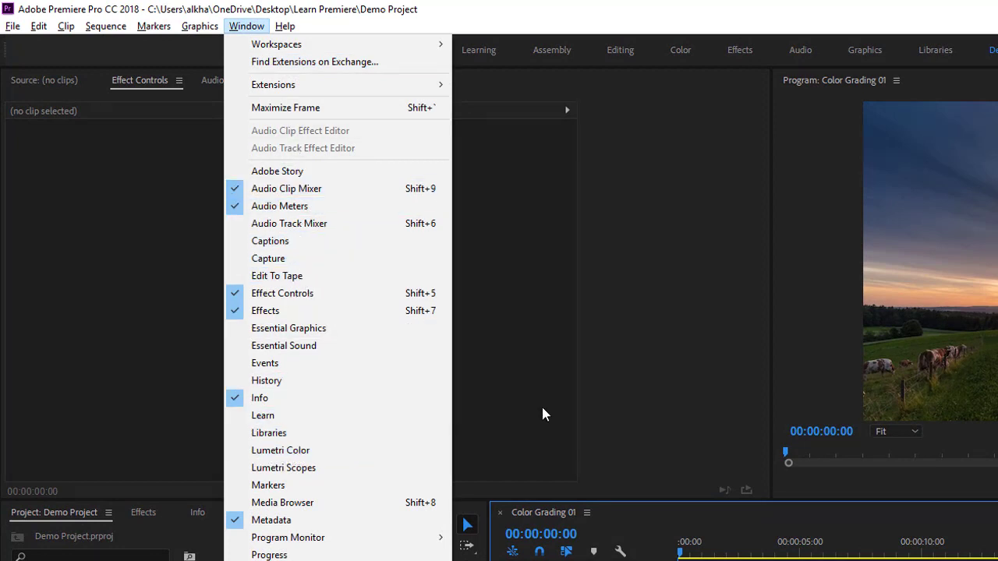
click(479, 413)
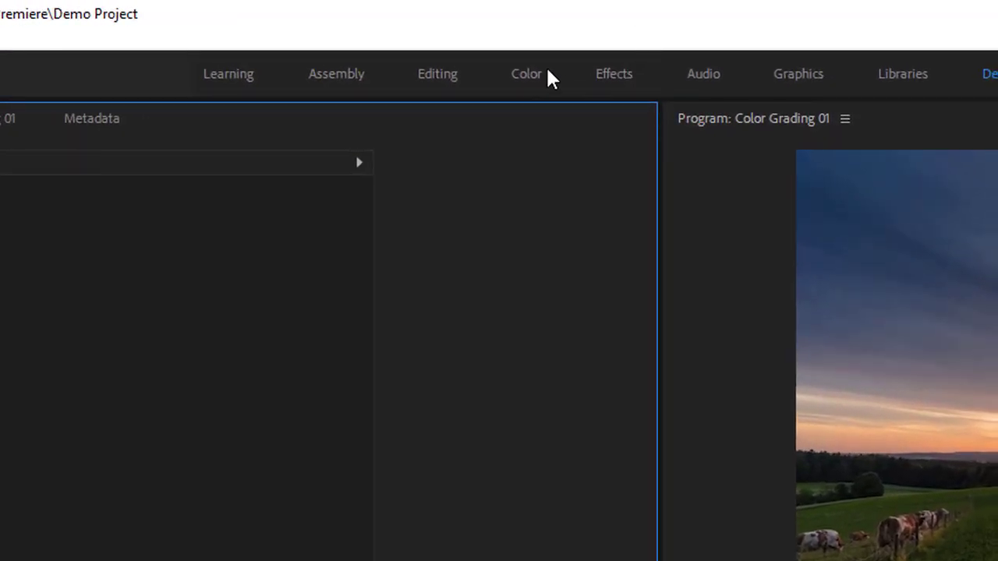
click(605, 66)
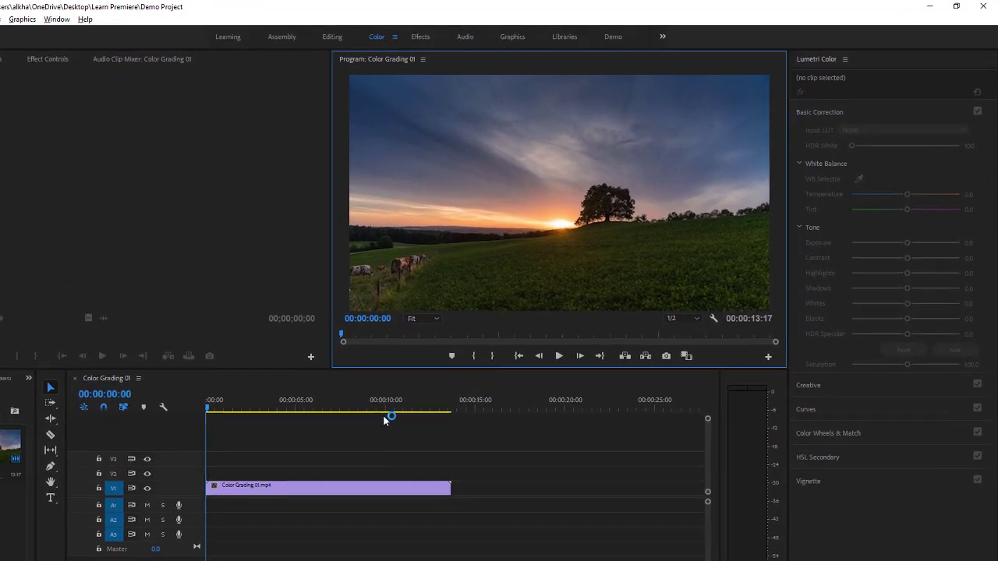
- Select the Color Grading 01.mp4 clip in the sequence and set its white balance Temperature to 30.8
click(328, 445)
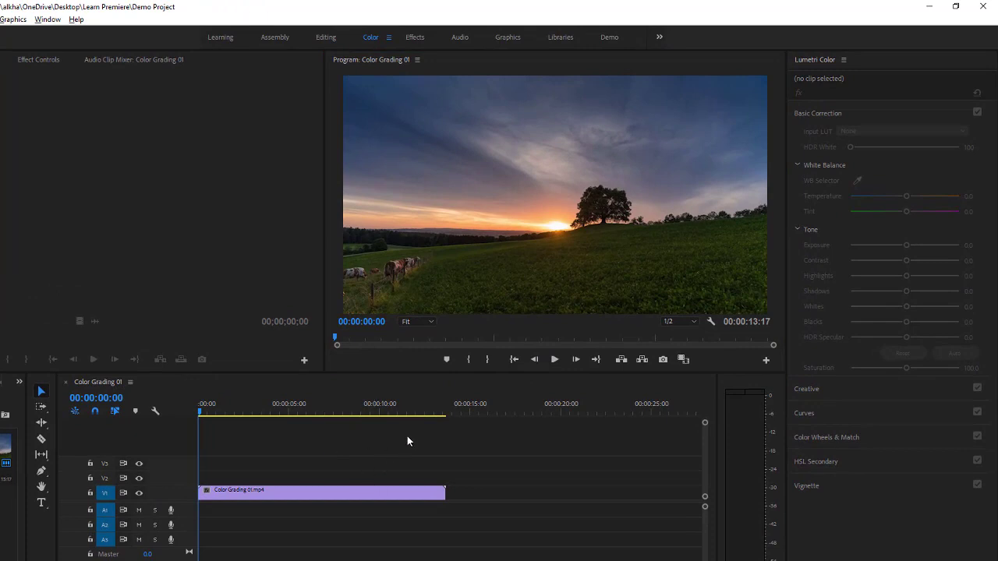
drag(508, 457, 366, 531)
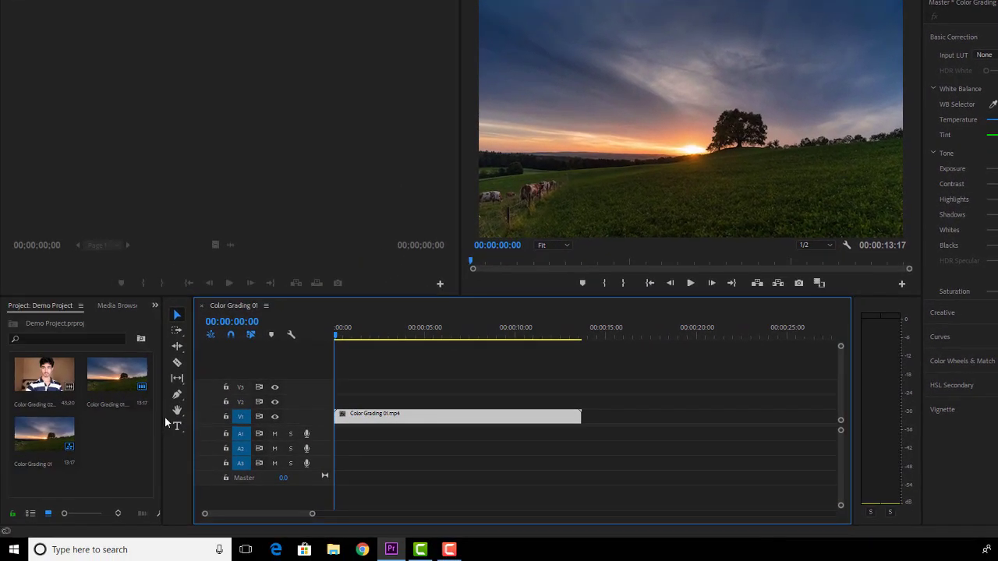
key(shift+1)
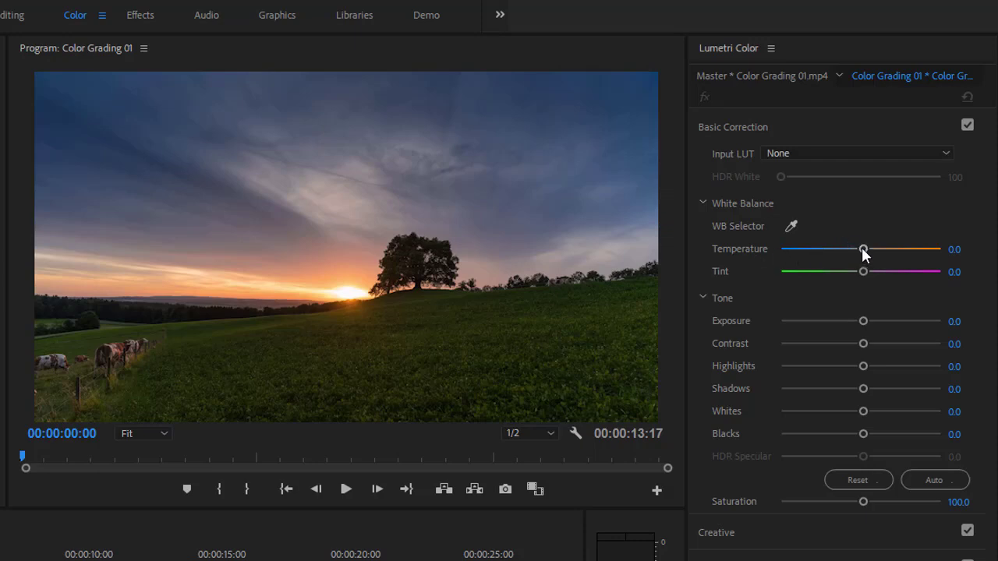
drag(861, 249, 764, 253)
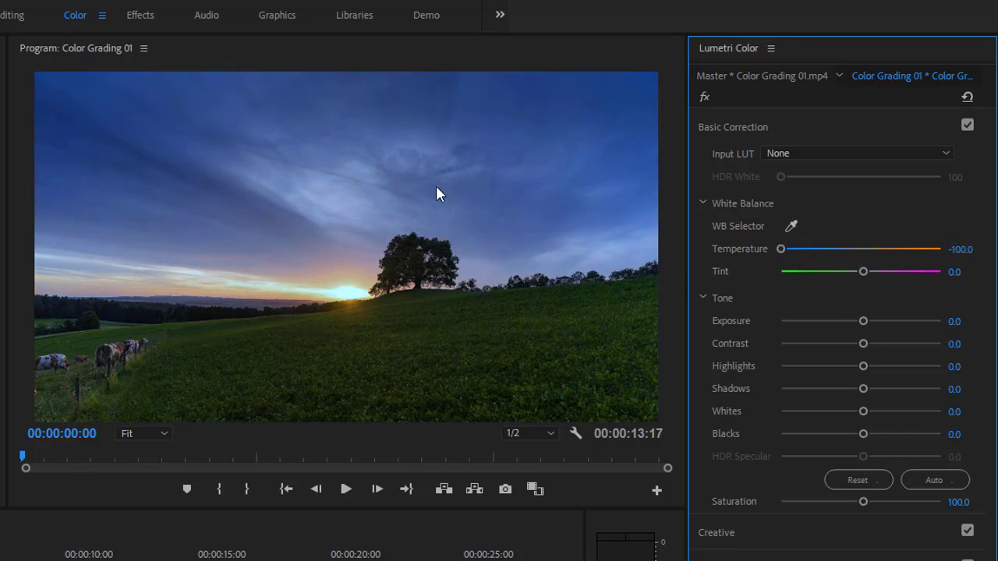
drag(831, 255, 911, 251)
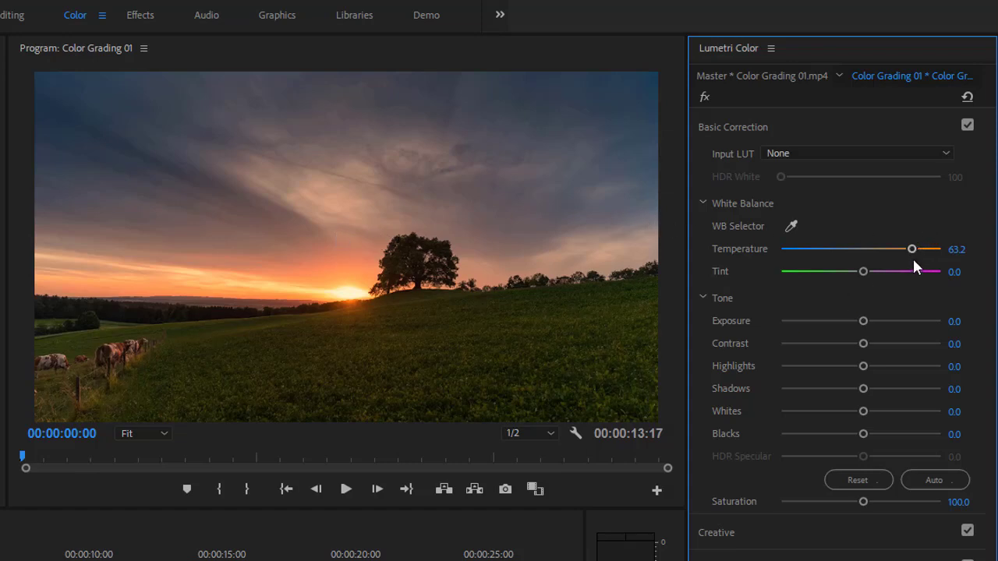
drag(912, 249, 885, 251)
- Adjust the clip's tone to Exposure 2.2, Contrast -15.7, Shadows 35.1 and Whites 28.6
drag(864, 320, 894, 321)
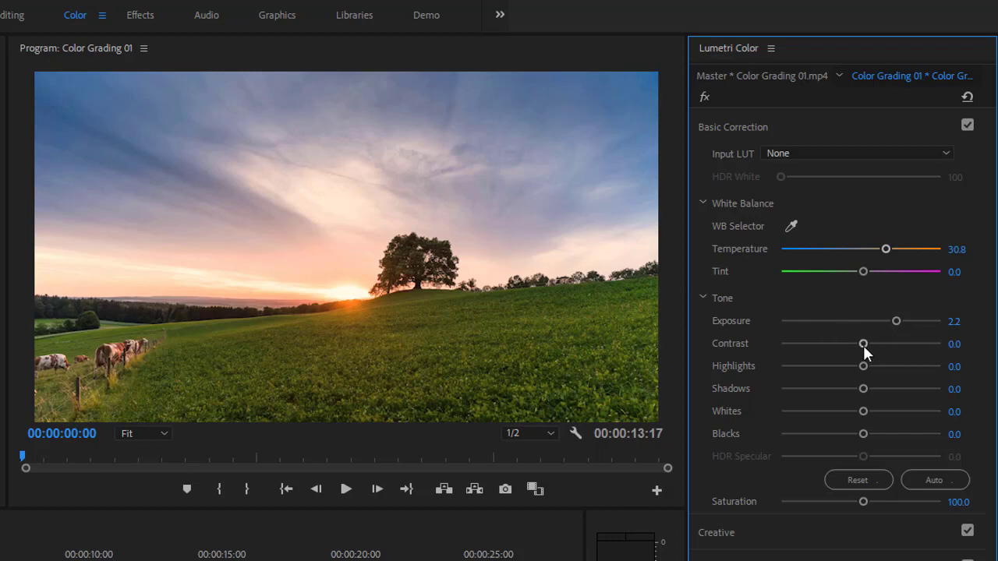
drag(863, 346, 846, 342)
drag(864, 388, 888, 388)
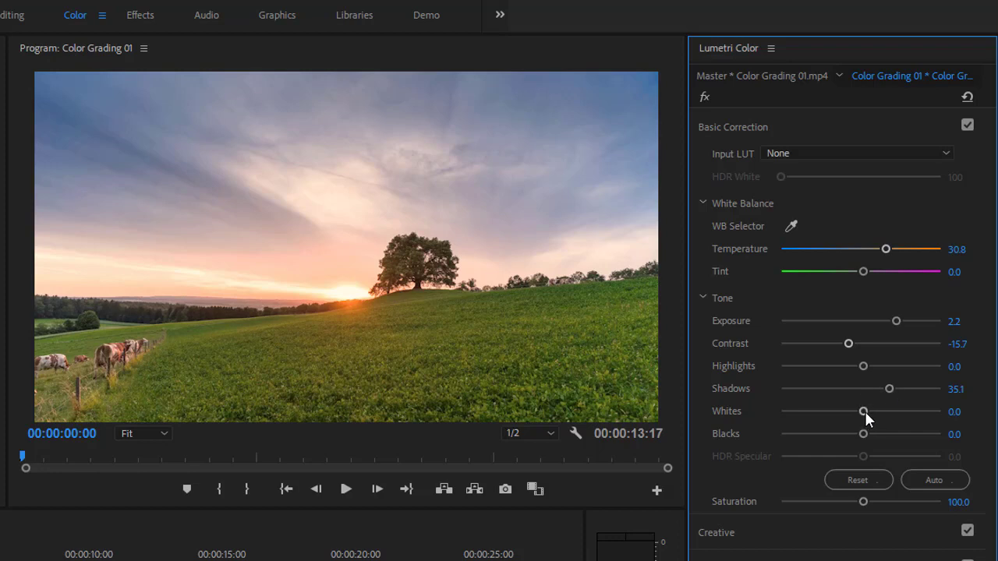
drag(864, 411, 883, 412)
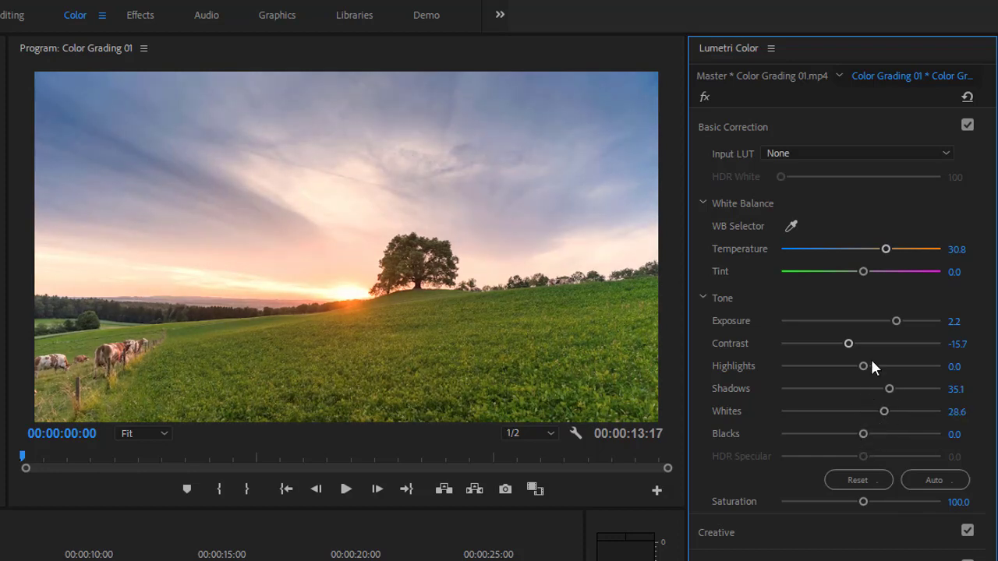
- Set the clip's Contrast to 31.9 and its Blacks to 0.0
drag(848, 347, 885, 347)
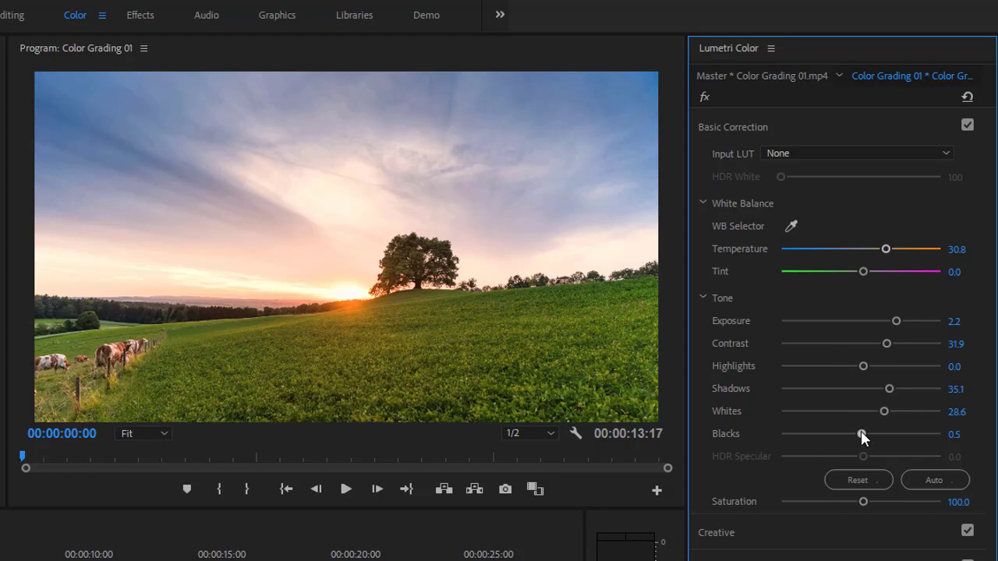
drag(860, 431, 861, 434)
click(956, 434)
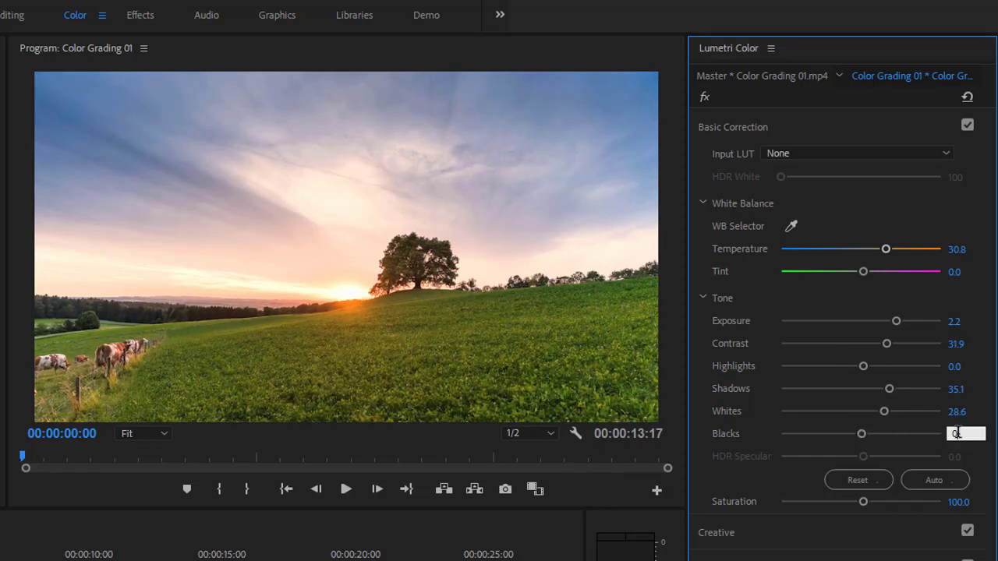
click(947, 213)
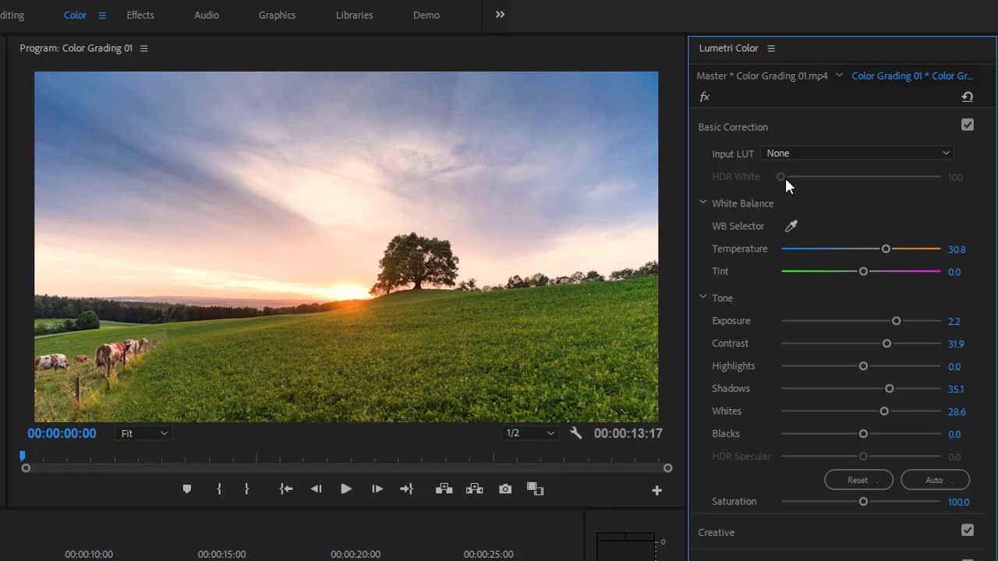
- Examine the available Input LUT presets and the Basic Correction and Creative sections of Lumetri Color
click(789, 154)
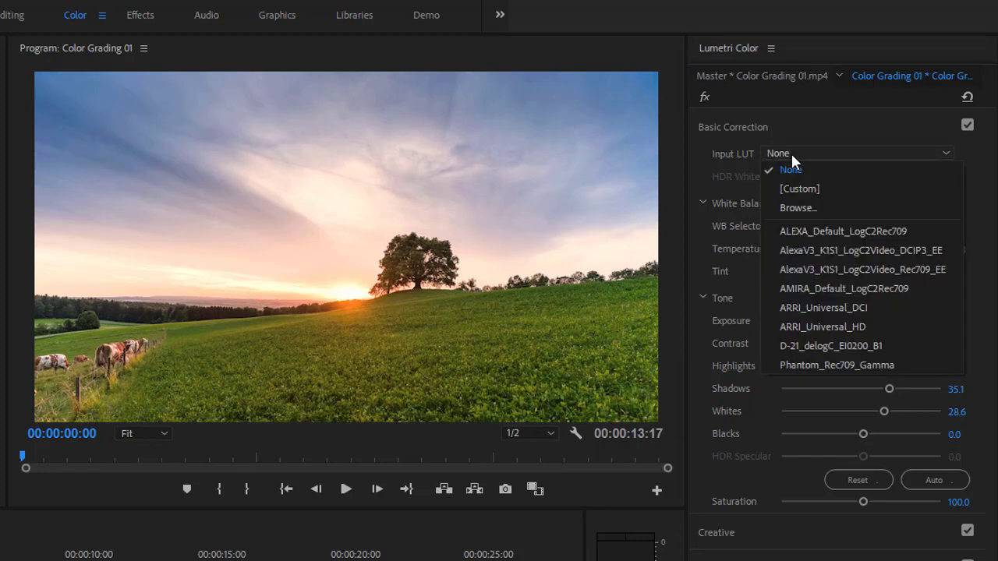
click(835, 124)
click(835, 129)
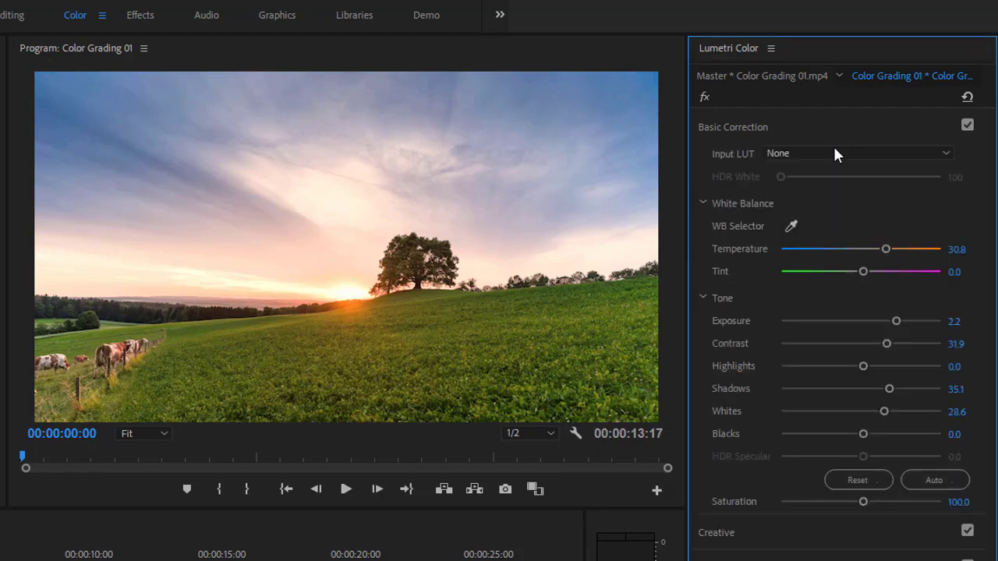
click(769, 128)
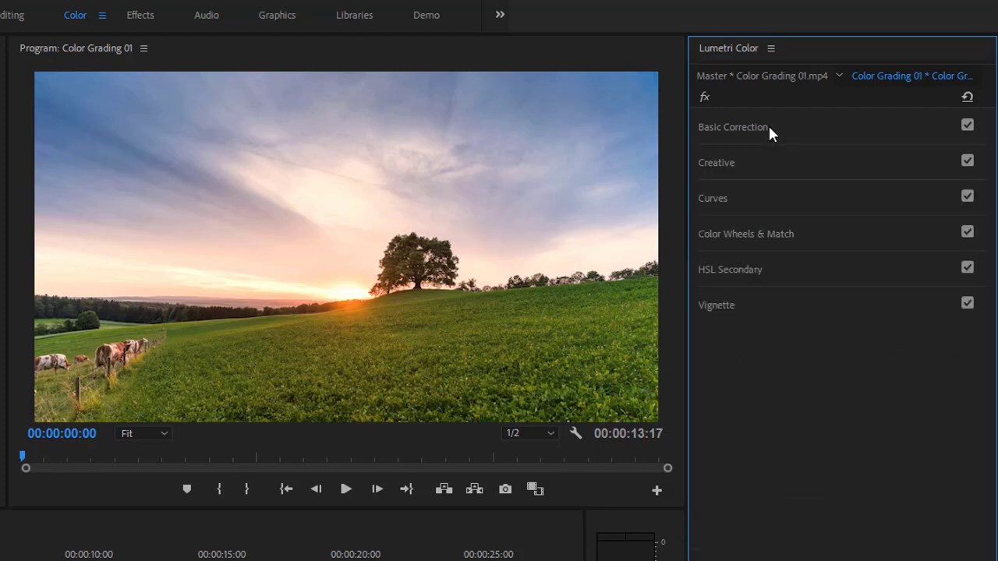
click(737, 162)
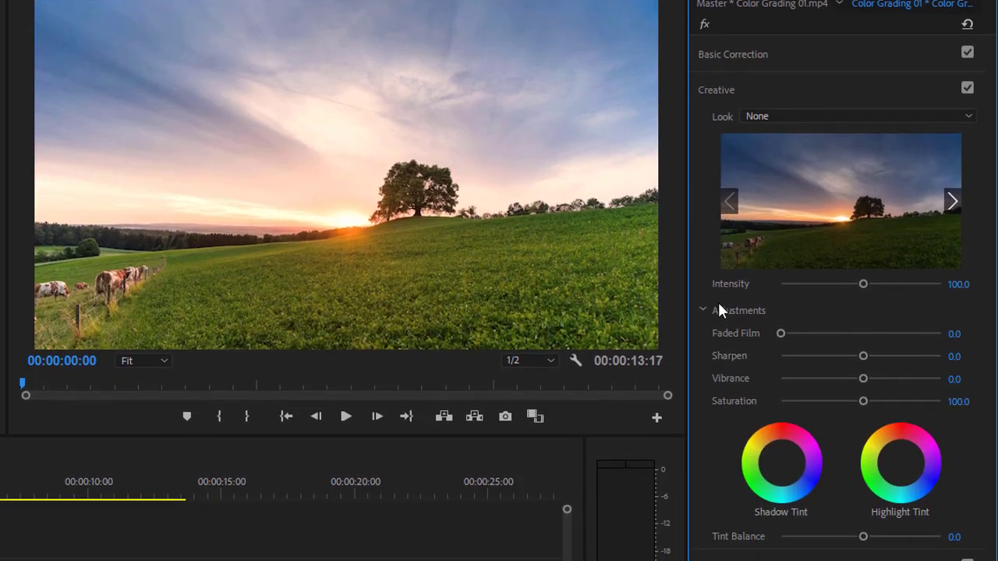
click(742, 56)
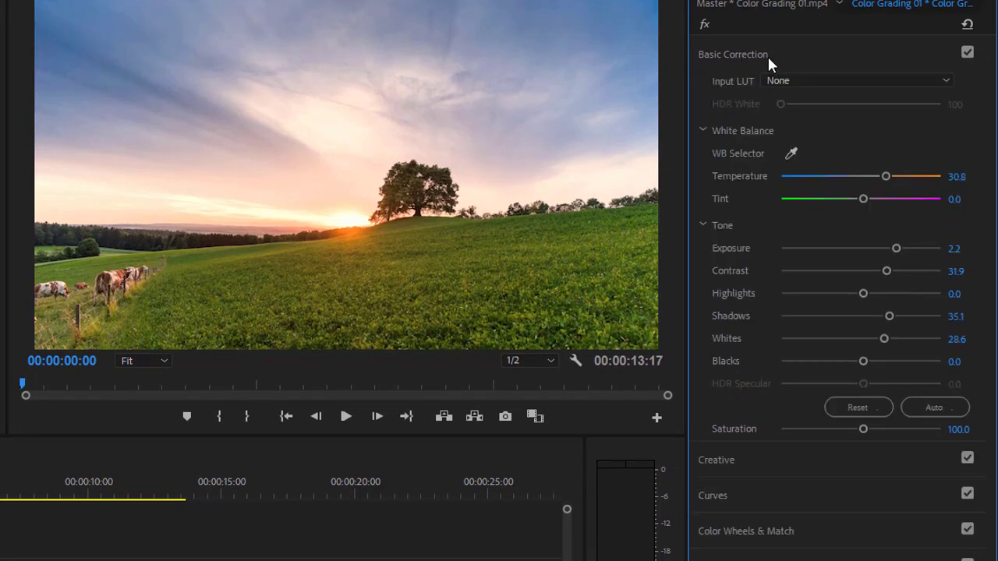
click(768, 43)
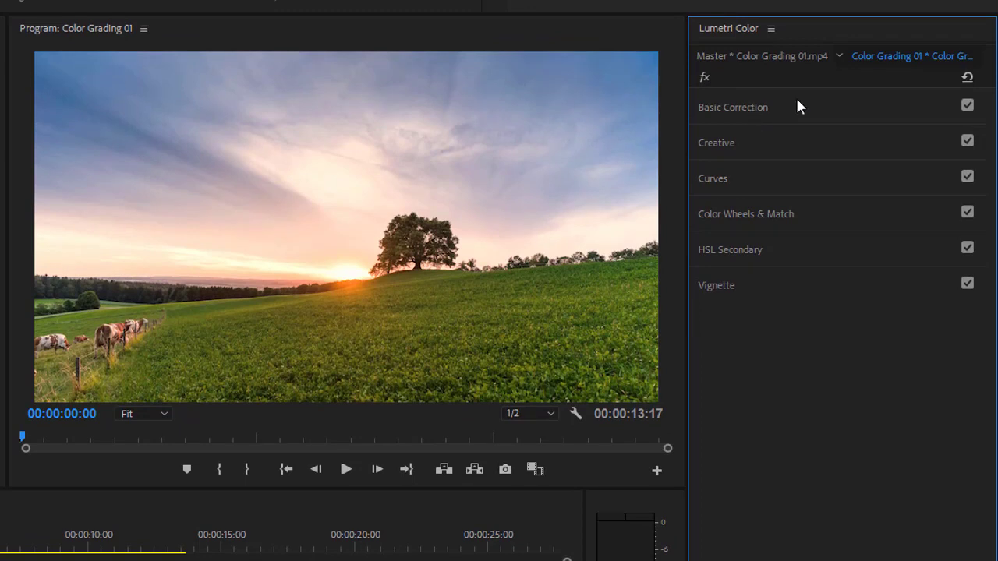
click(730, 108)
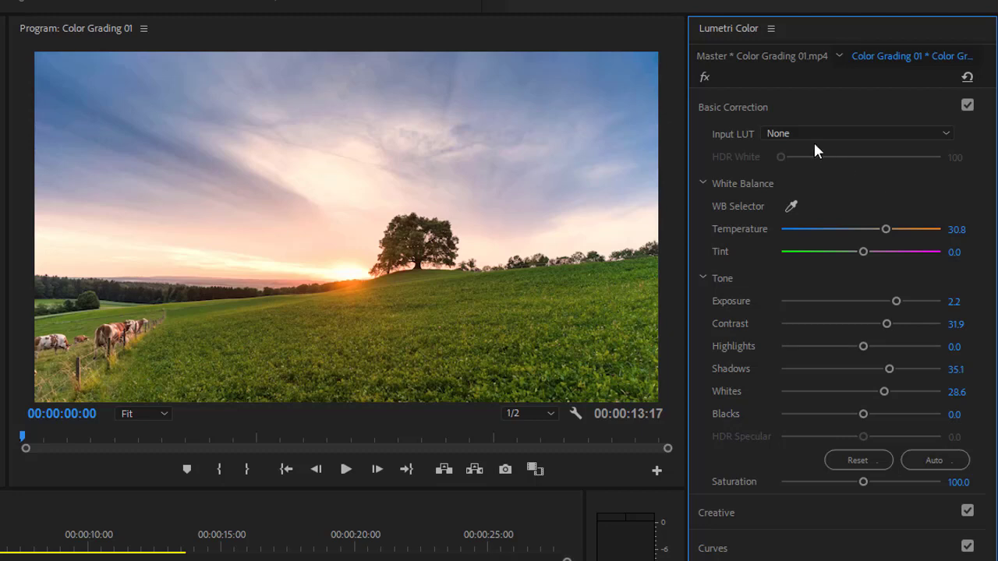
- Compare the footage before and after grading by repeatedly bypassing and re-enabling the Lumetri Color effect
click(704, 78)
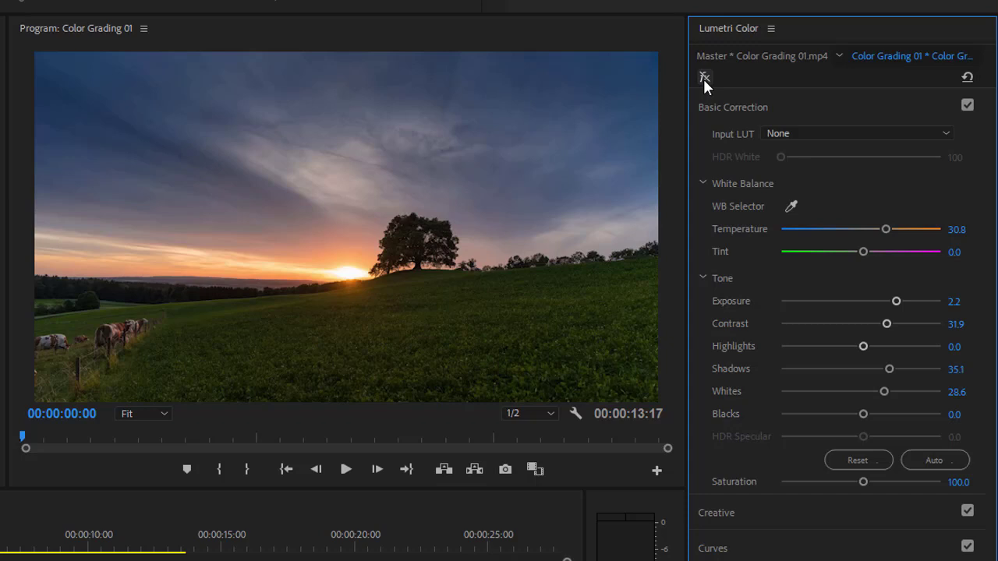
click(704, 77)
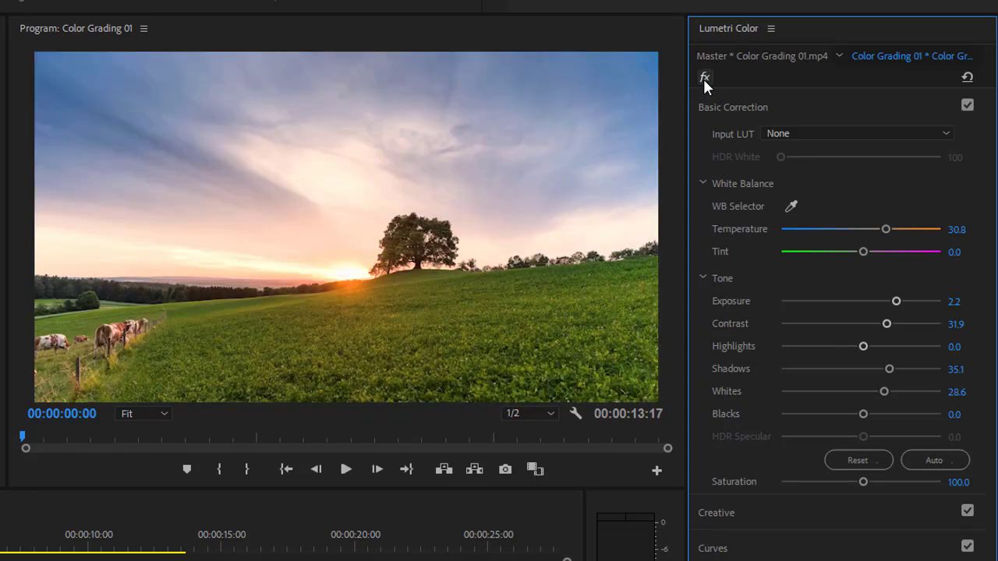
click(703, 77)
click(703, 77)
click(703, 77)
click(703, 77)
click(703, 78)
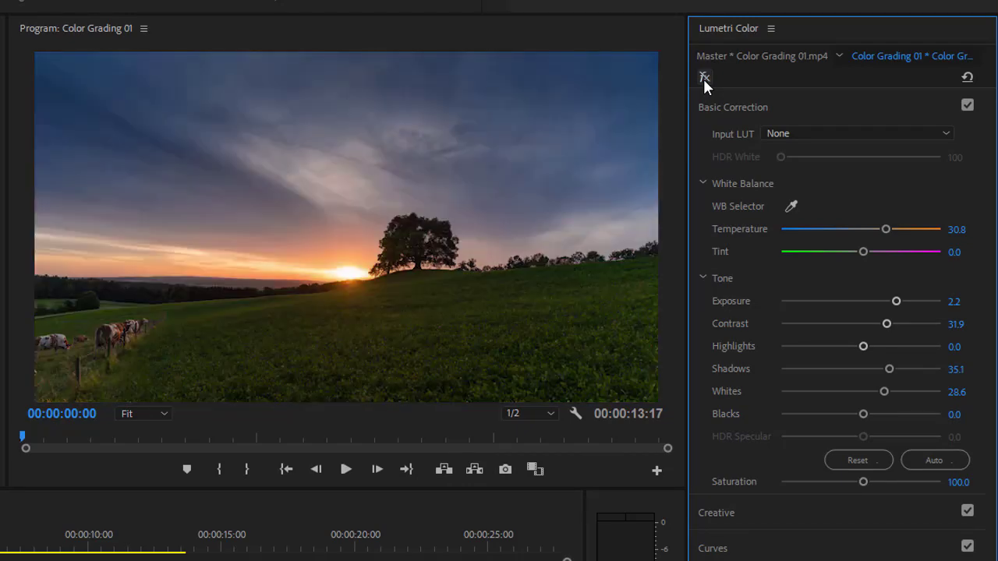
click(703, 77)
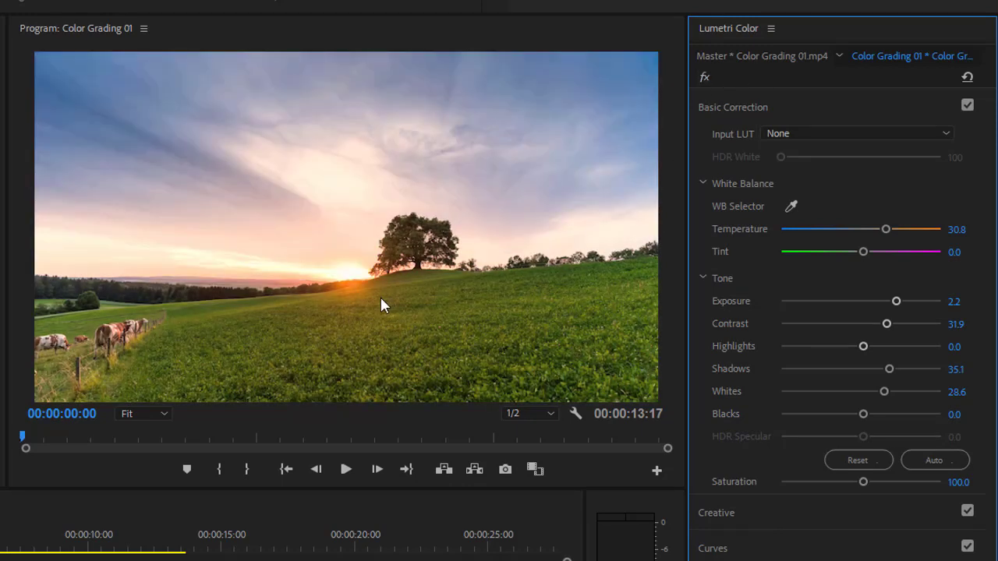
- Play back and scrub through the graded Color Grading 01 sequence, and return to 00:00:00:00
key(space)
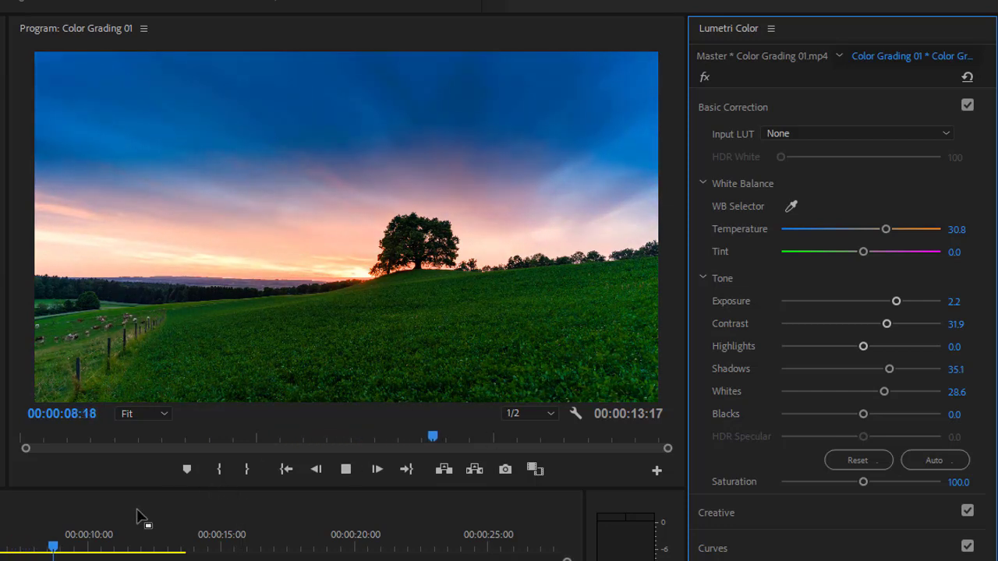
drag(110, 545, 169, 559)
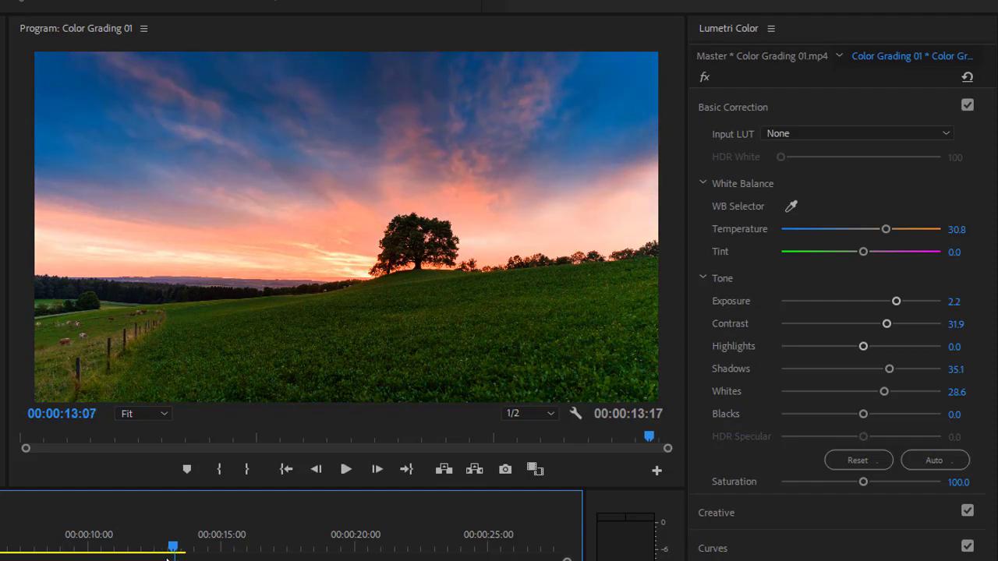
key(Home)
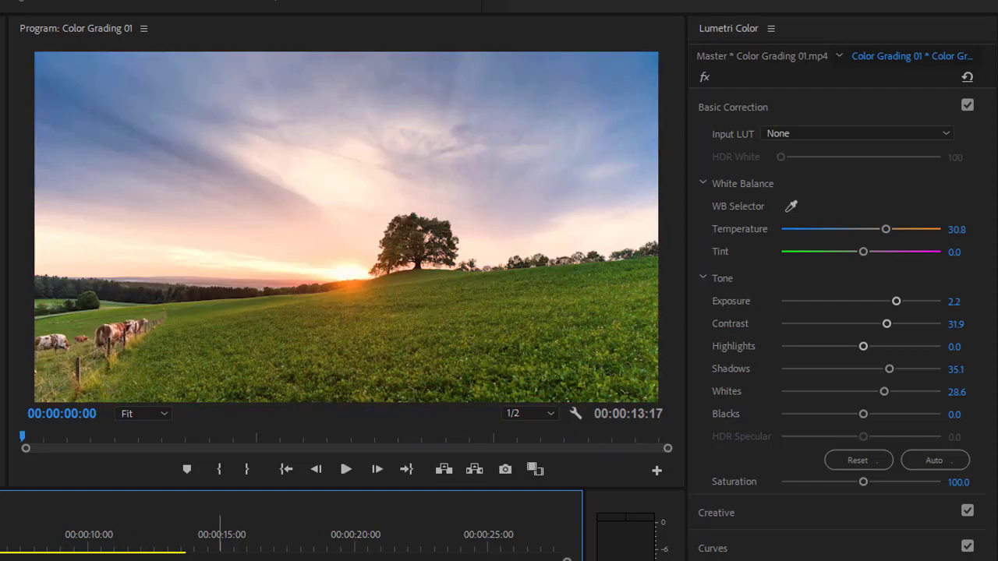
key(space)
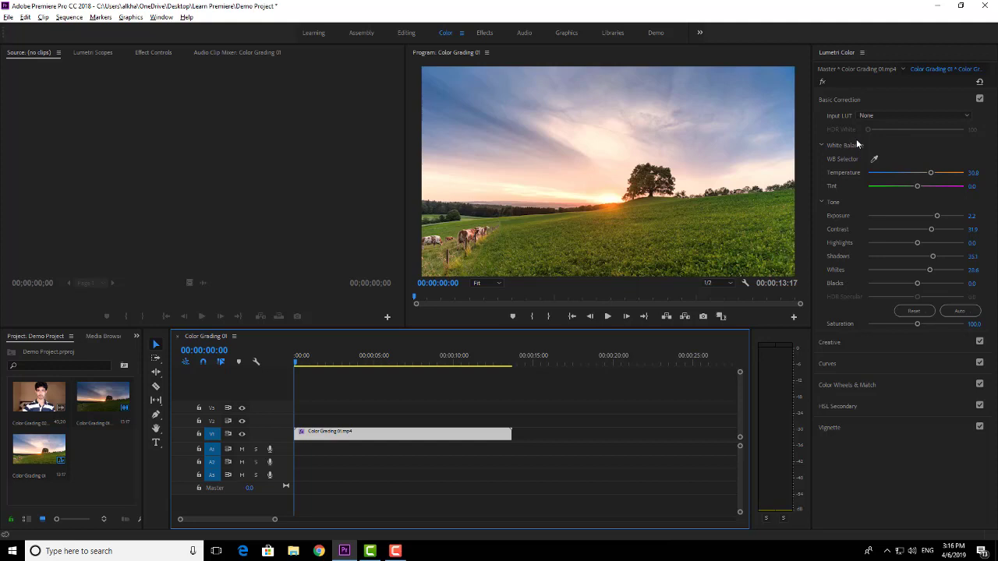
- View the Creative section of Lumetri Color, reopen Basic Correction, and switch to the Editing workspace
click(863, 342)
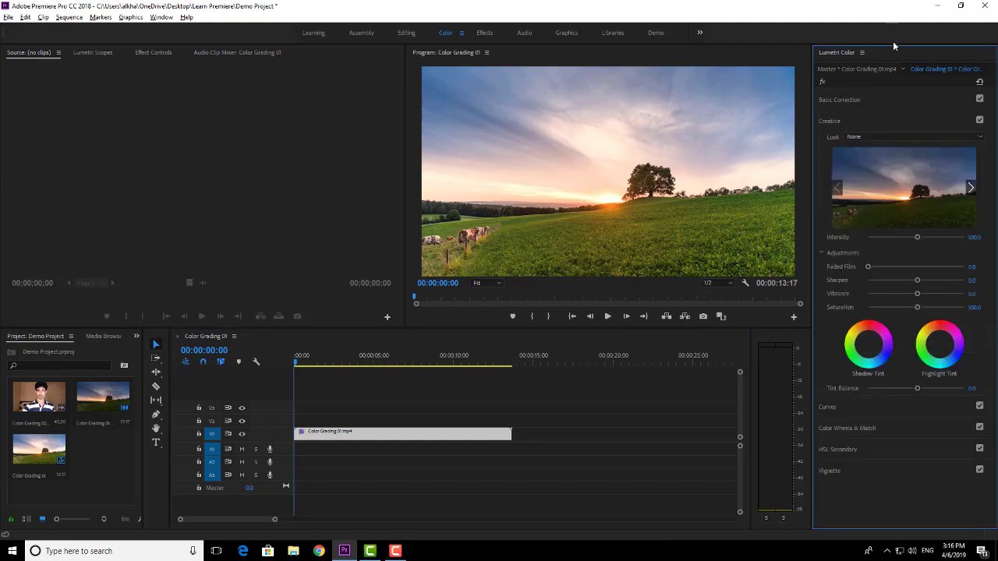
click(848, 99)
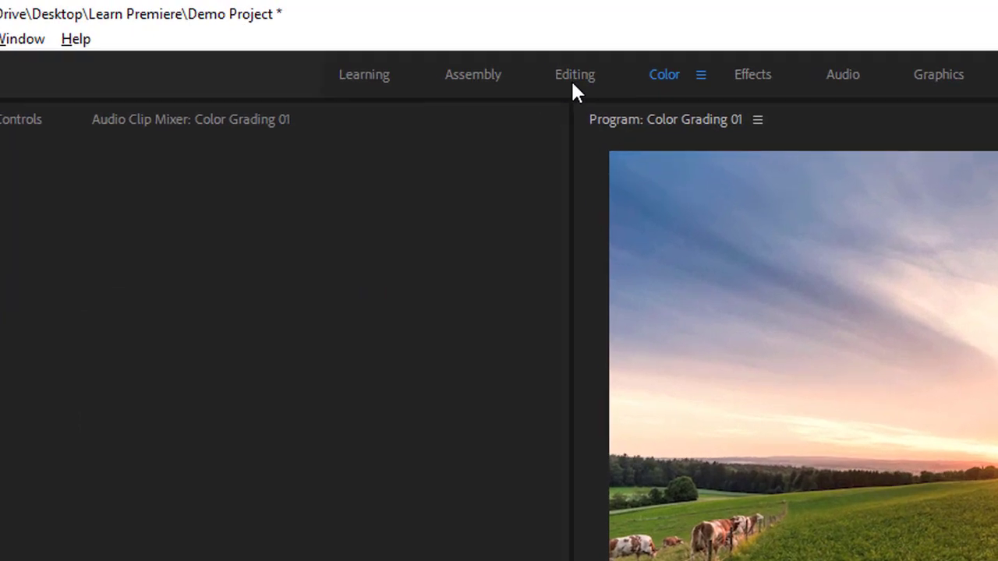
click(577, 79)
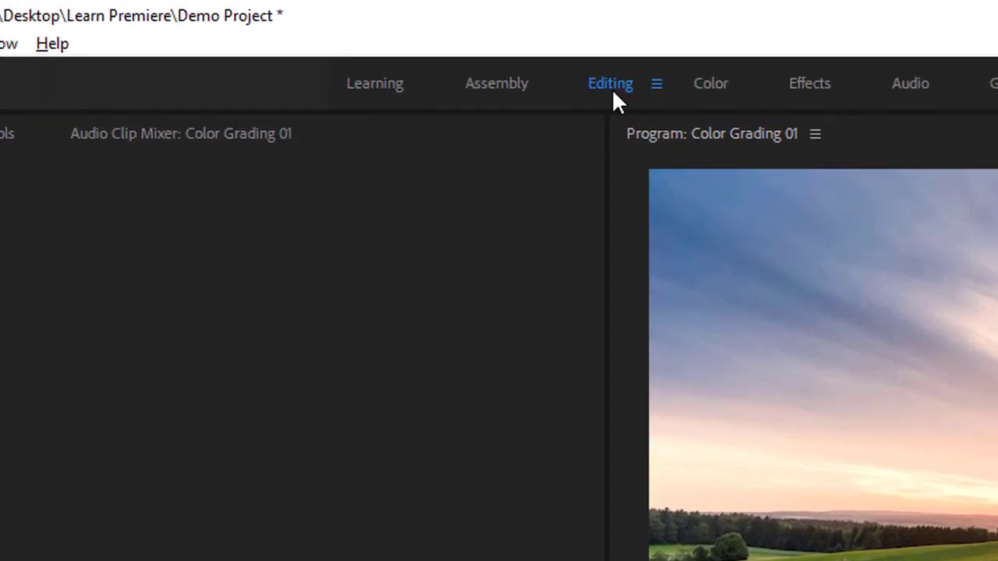